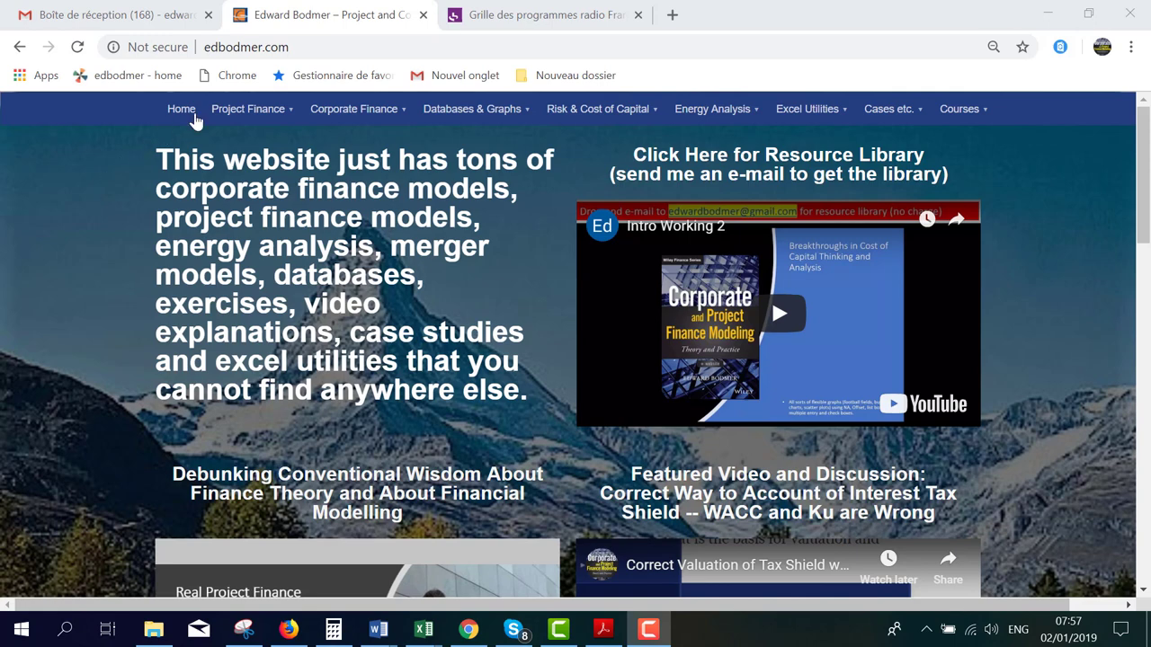
Open the "Sculpting with Multiple Debt Issues or Balloon Payment" page from Part 1 of the project finance sculpting course.
mouse_move(225, 111)
mouse_move(239, 195)
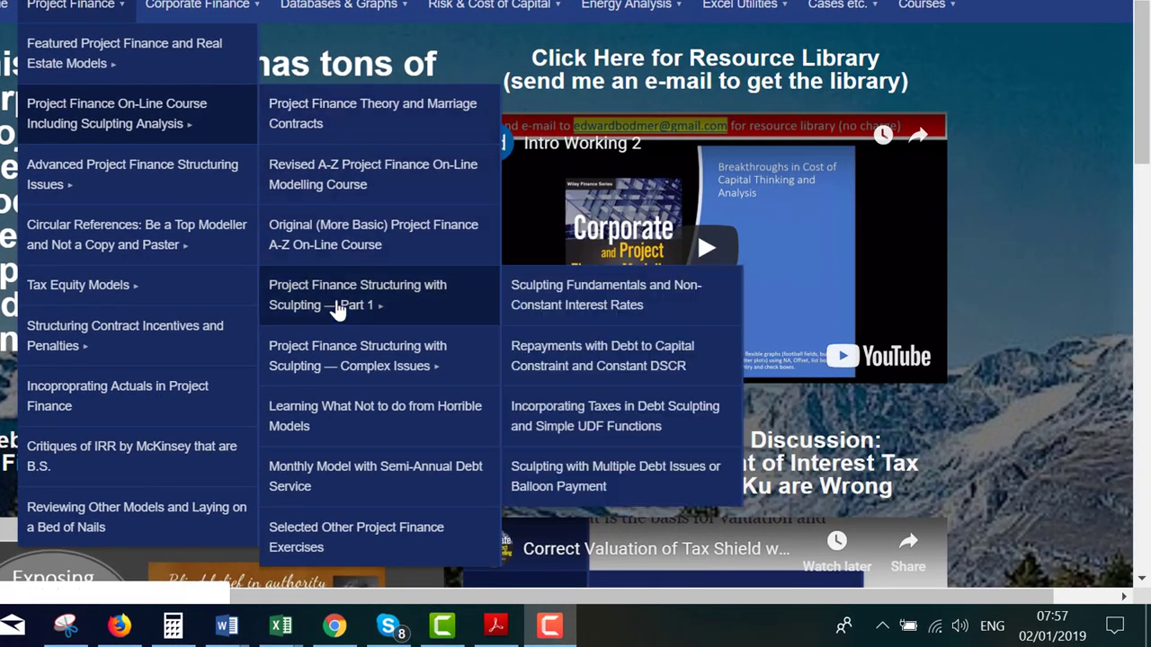
mouse_move(345, 368)
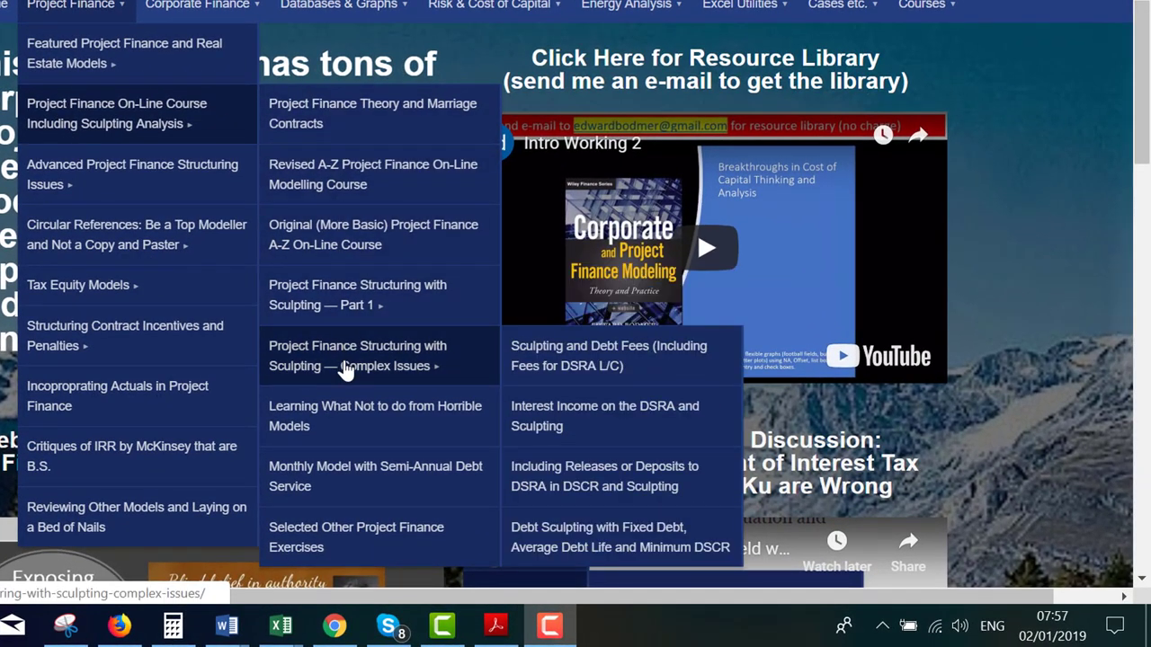
mouse_move(359, 315)
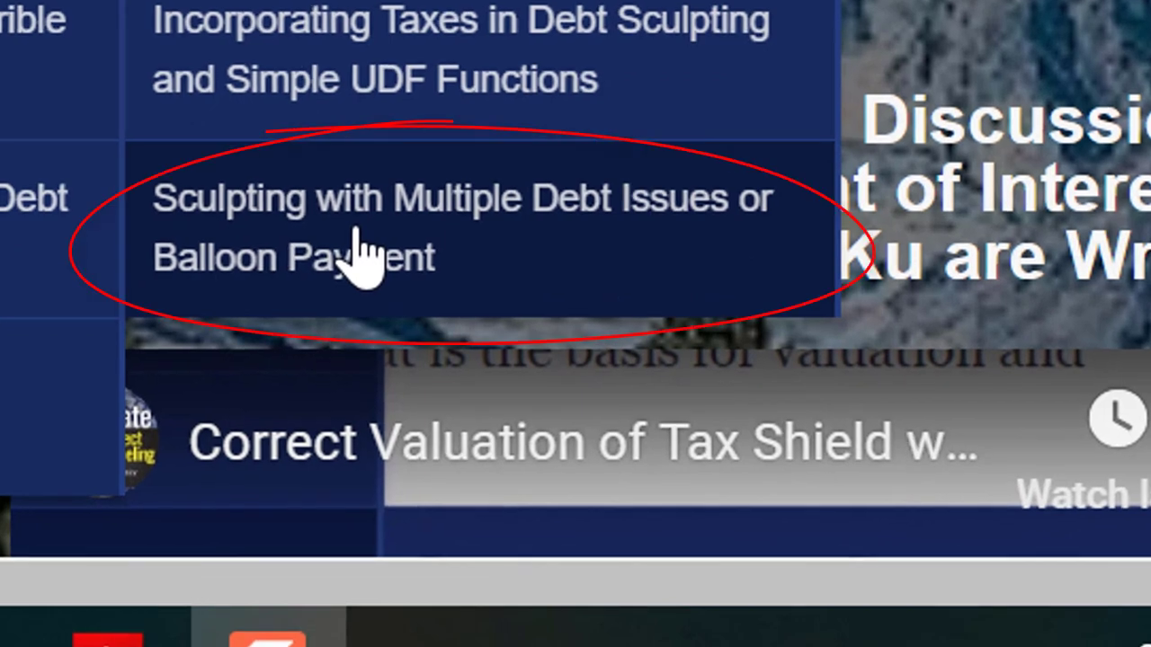
left_click(362, 255)
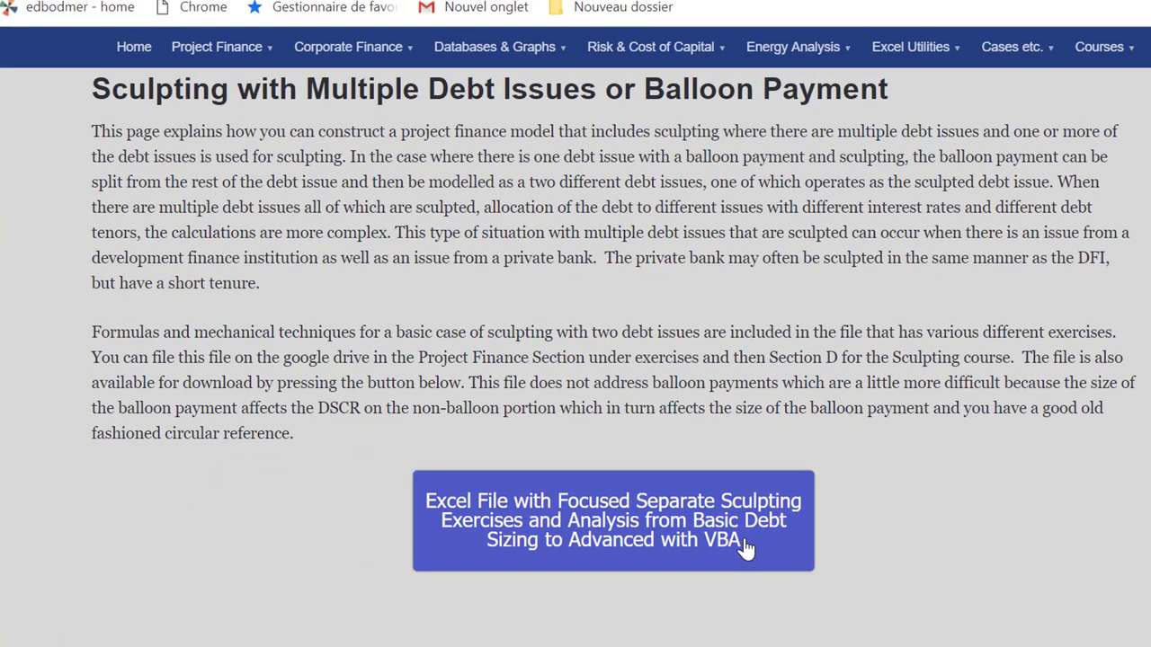
Read the page introduction and the Formulas for Multiple Debt Issues section, including the DSCR and Sculpted Issue DS equations.
scroll(745, 546, "down", 1)
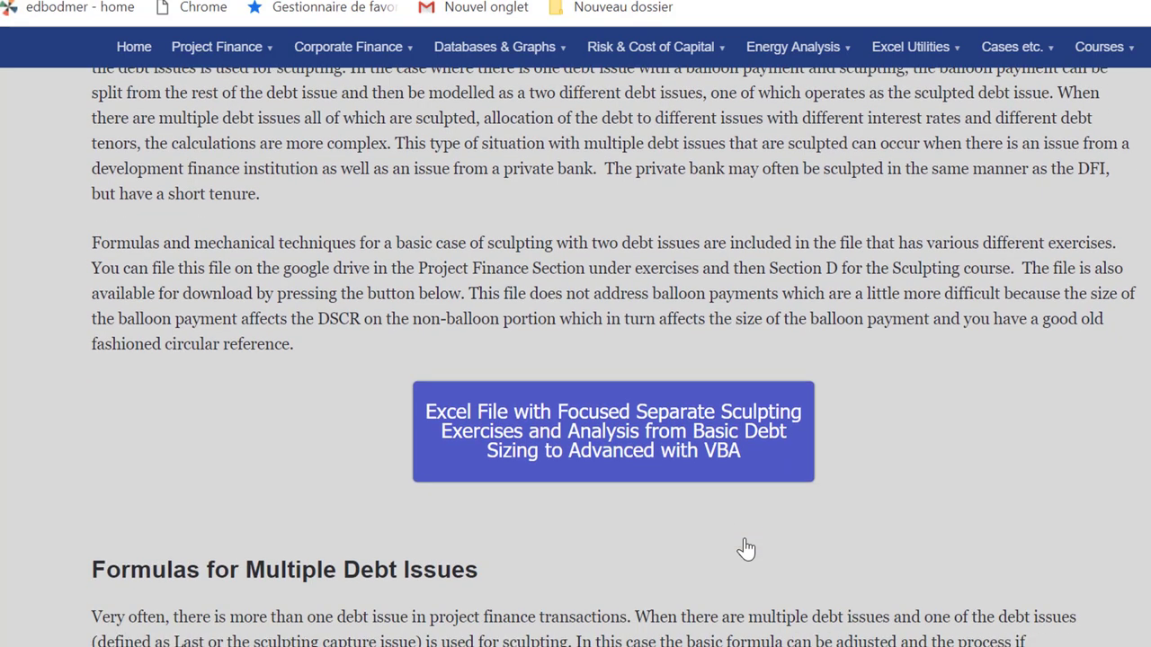
scroll(746, 547, "up", 1)
scroll(746, 548, "down", 5)
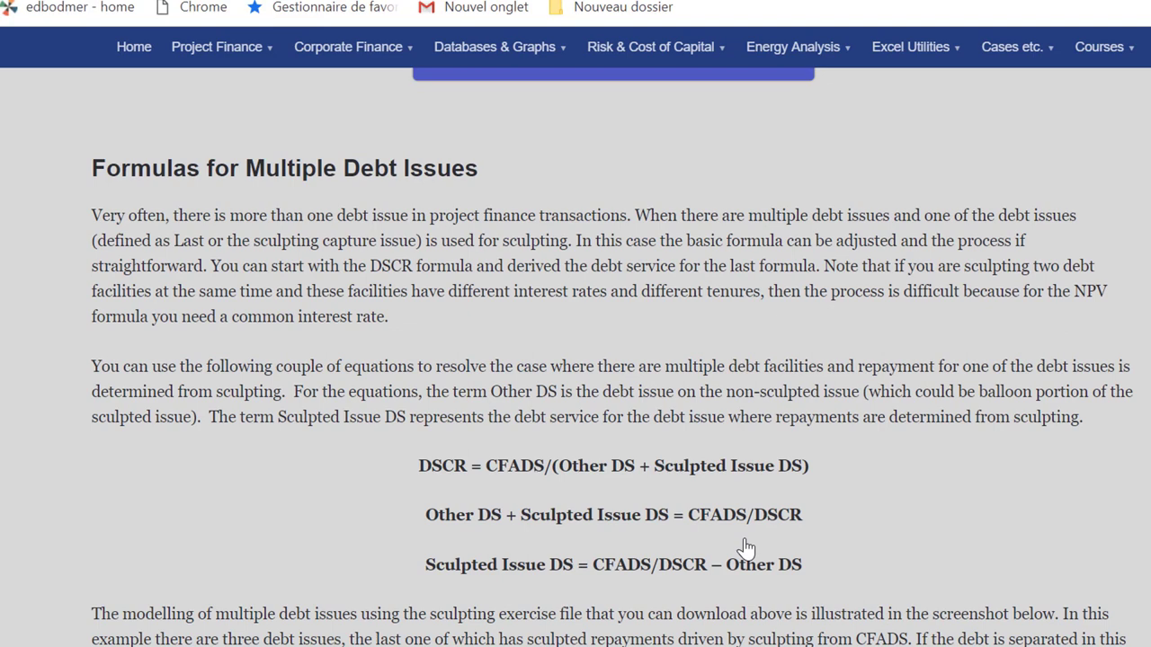
scroll(746, 547, "down", 2)
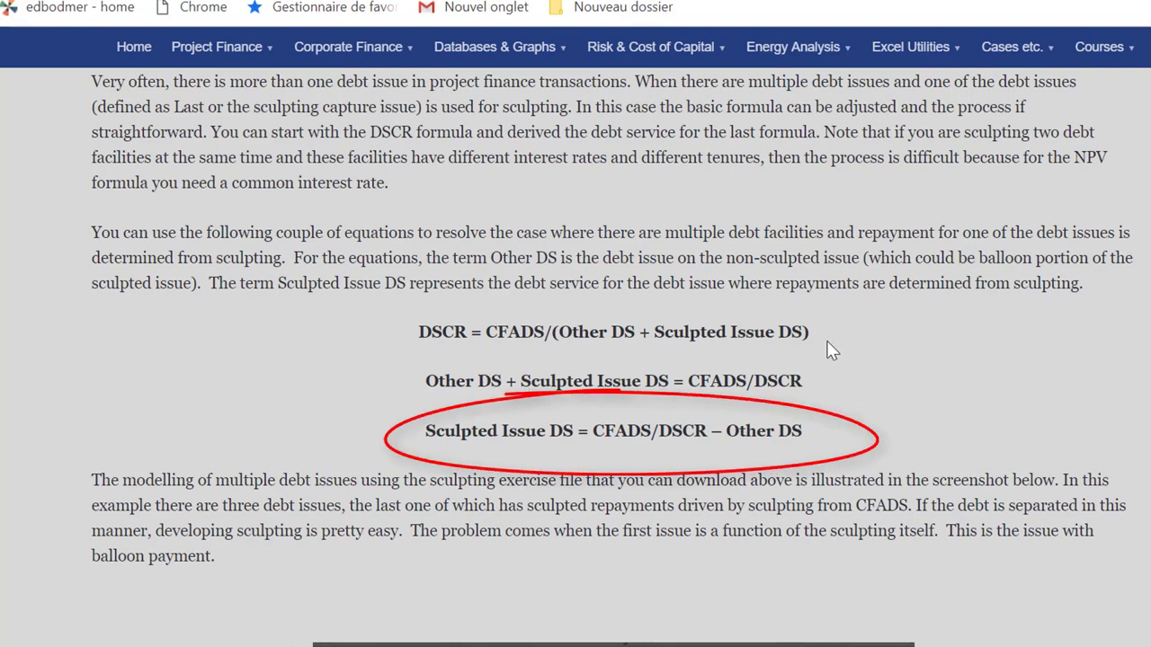
scroll(832, 351, "down", 6)
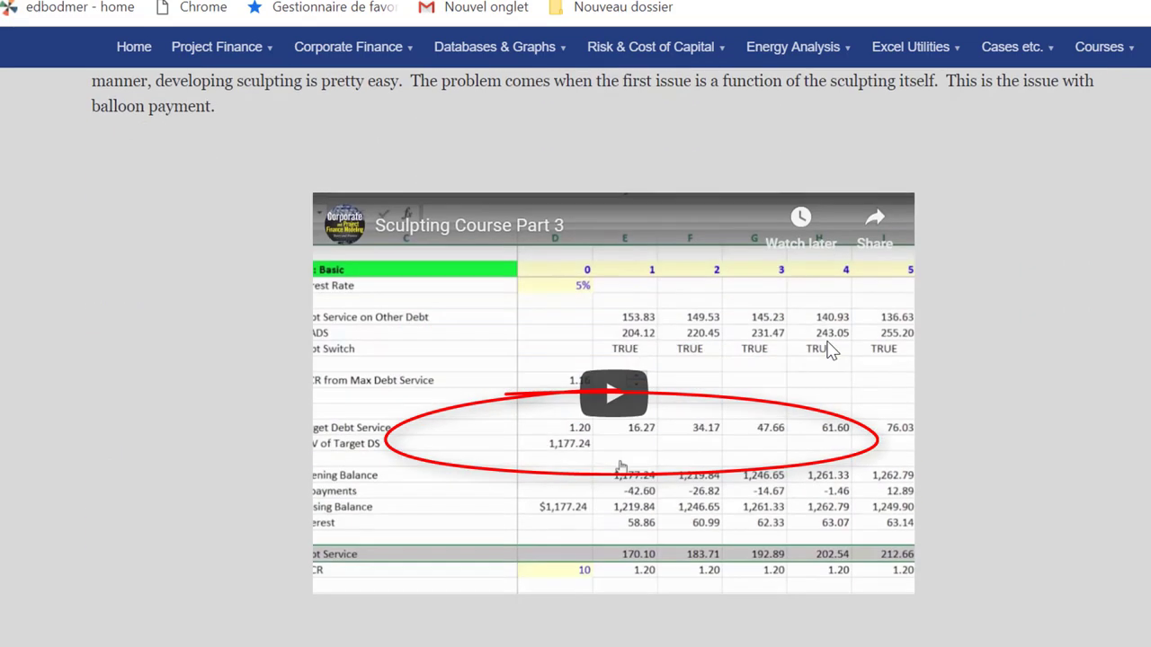
scroll(832, 351, "up", 6)
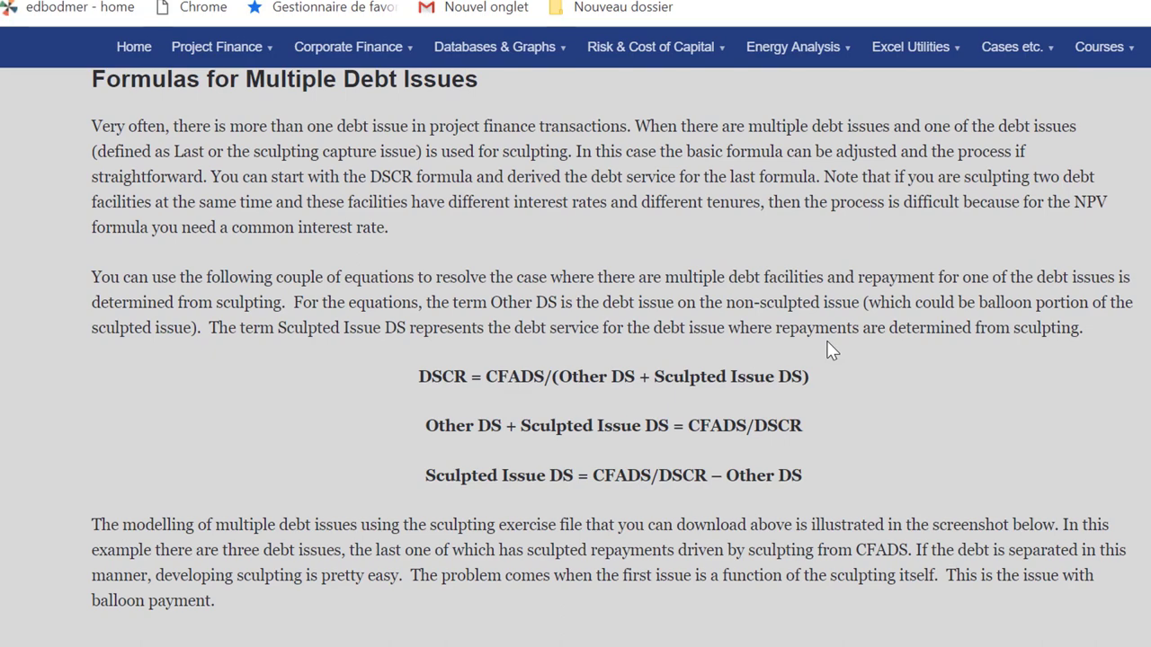
Review the section on balloon payments with sculpted debt and the simple LLCR examples with and without a balloon.
scroll(831, 351, "down", 7)
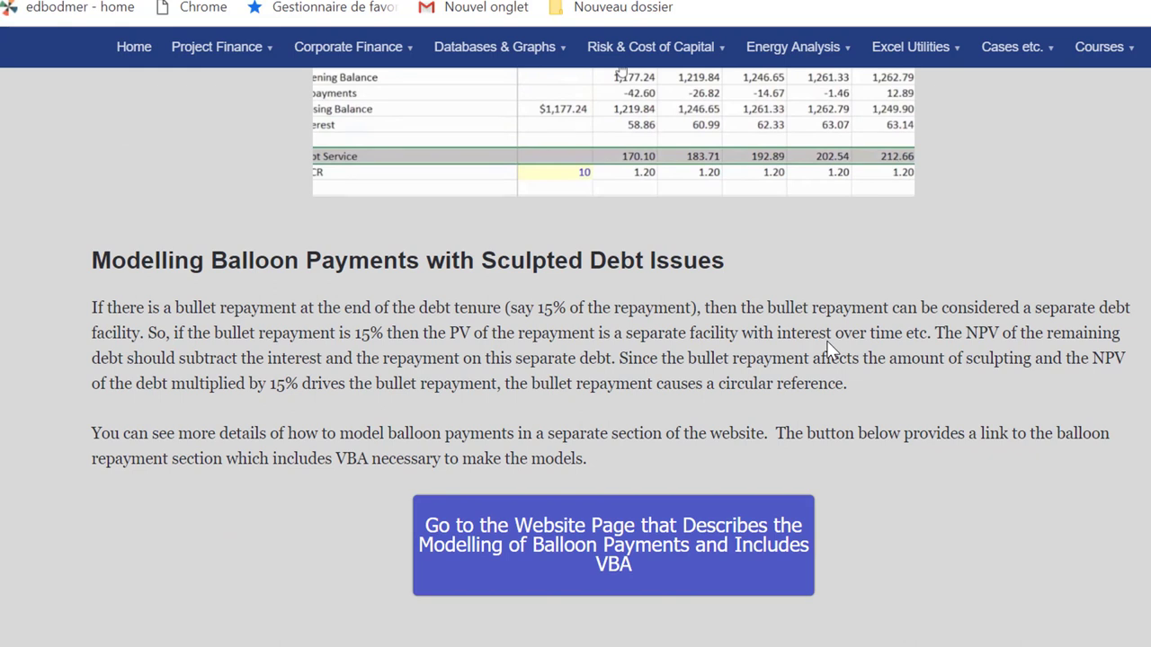
scroll(832, 350, "down", 5)
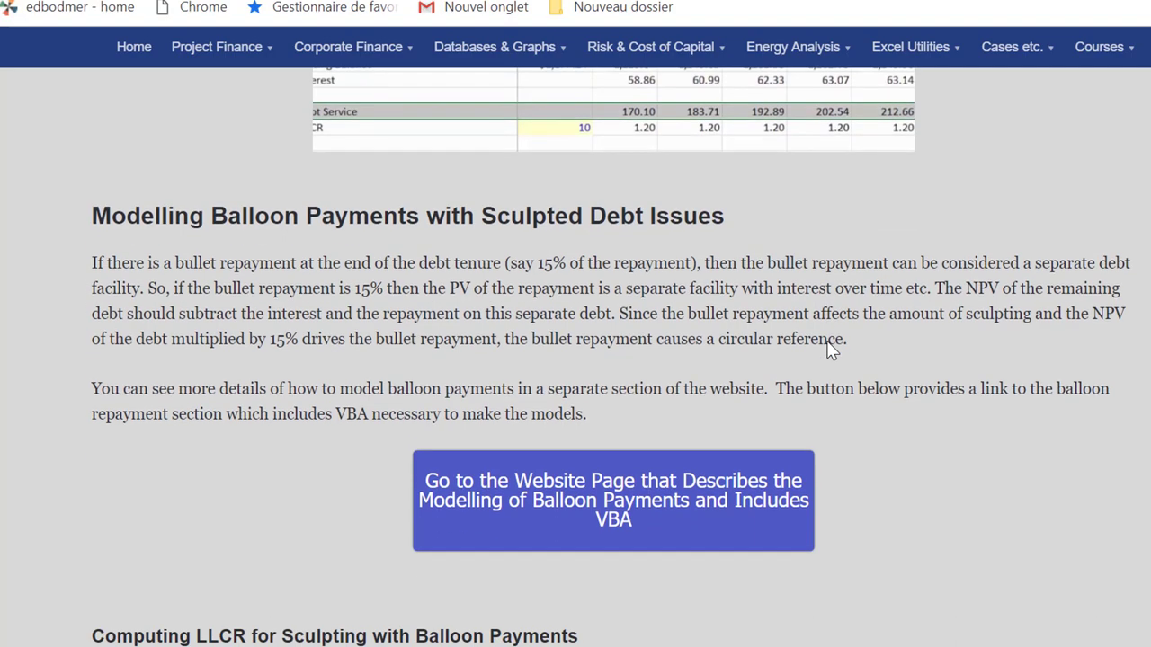
scroll(831, 351, "down", 3)
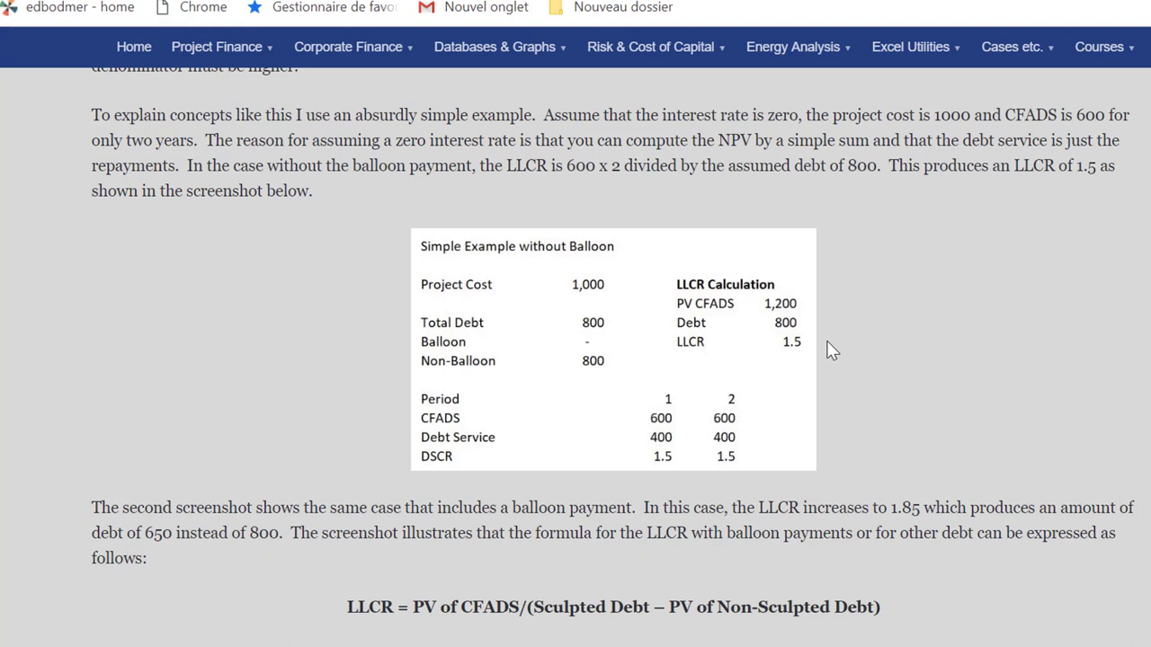
scroll(831, 351, "down", 2)
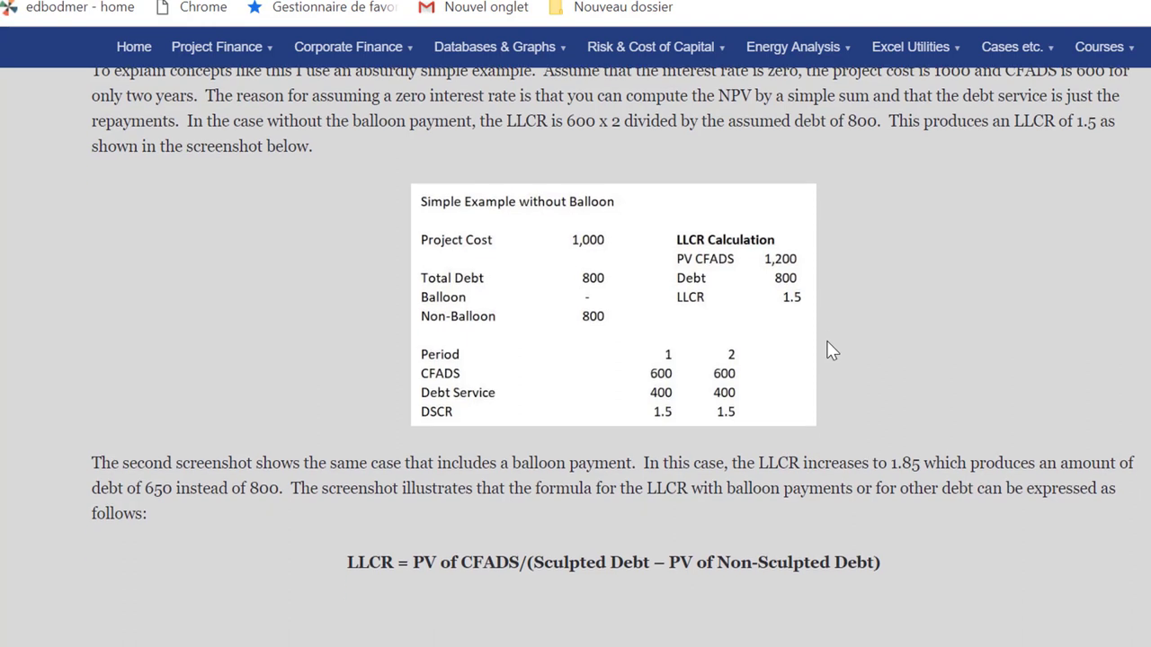
scroll(831, 350, "down", 2)
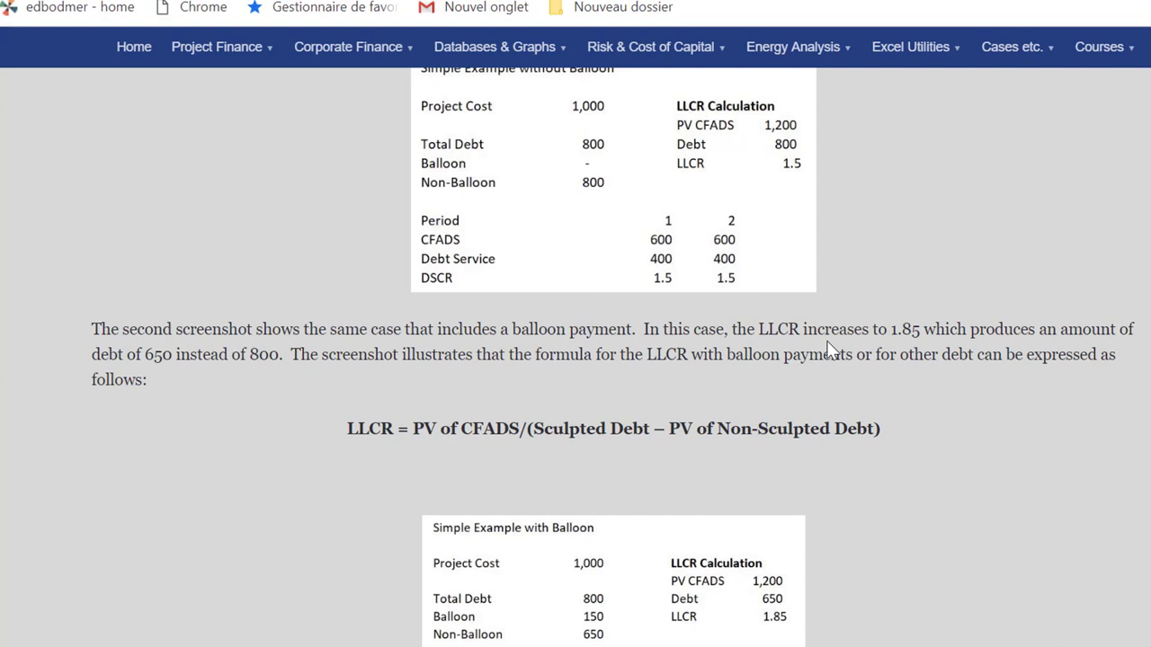
scroll(829, 349, "down", 5)
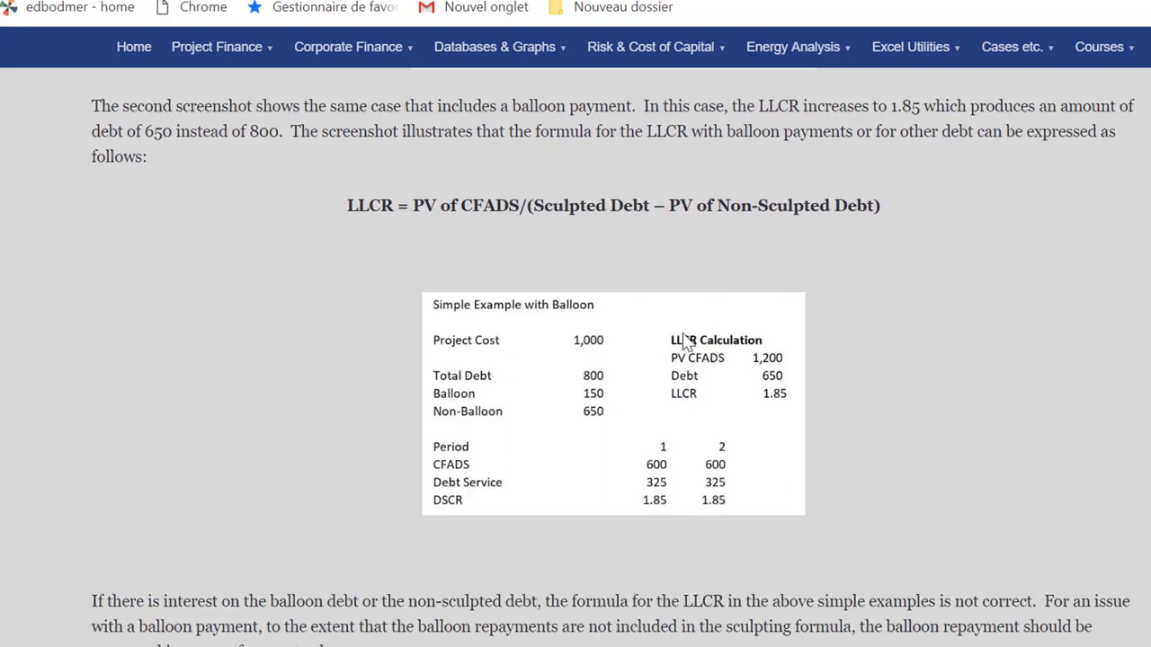
scroll(277, 360, "down", 8)
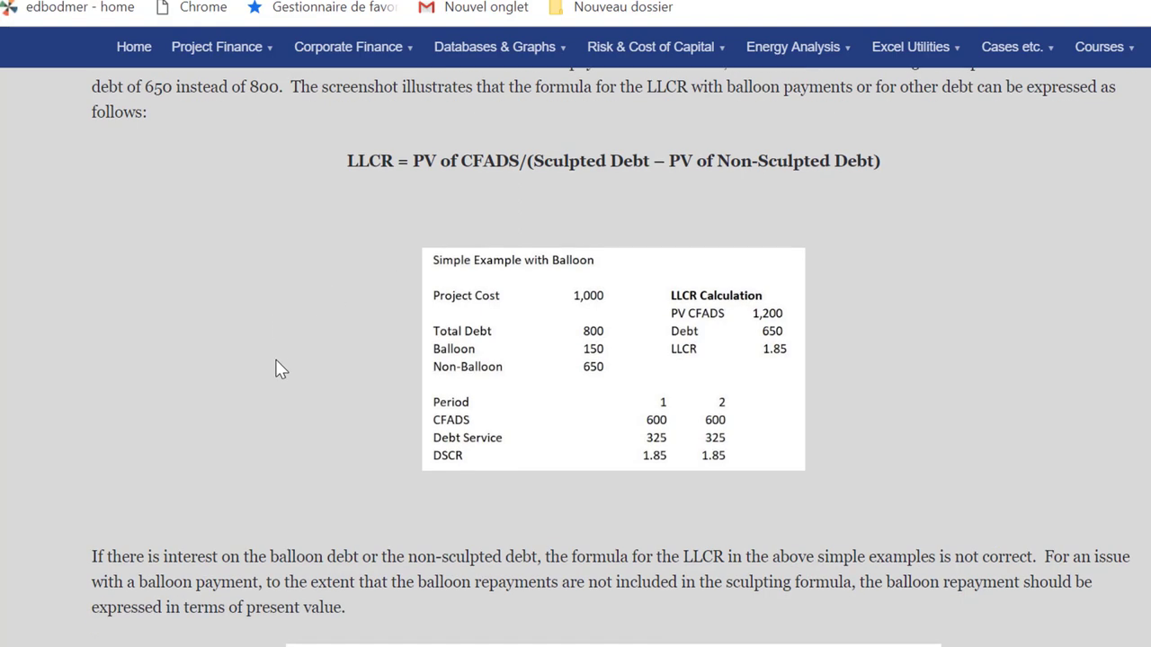
Read the section on modelling multiple sculpted debt issues with different tenures and interest rates, down to its Excel file link.
scroll(275, 359, "down", 2)
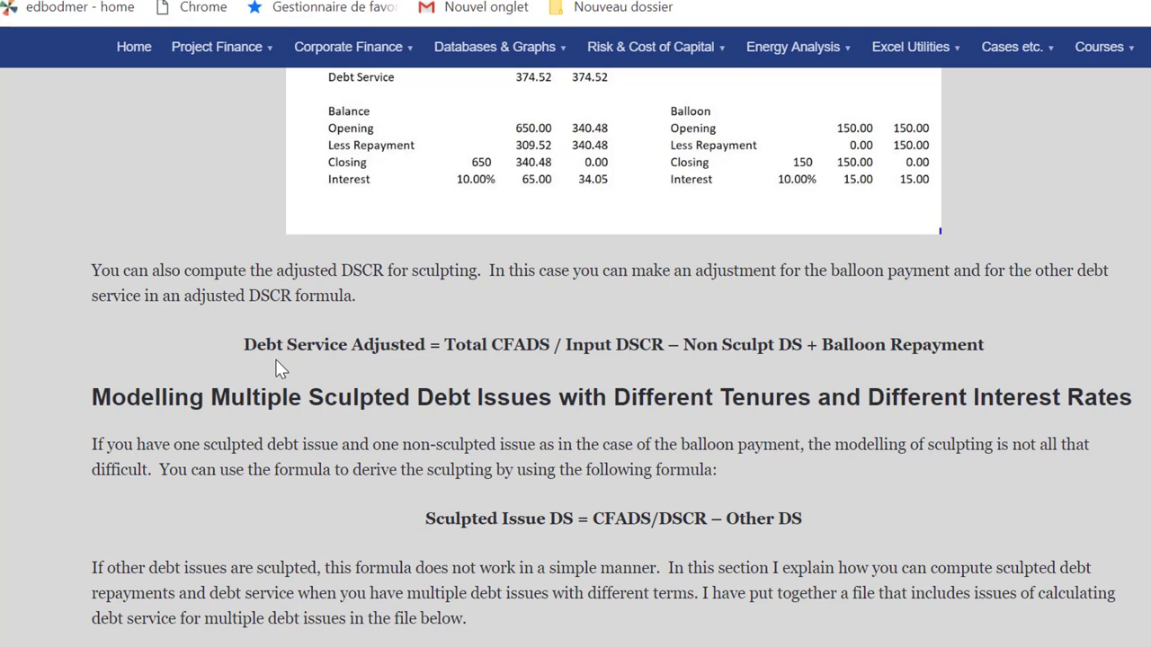
scroll(276, 359, "down", 2)
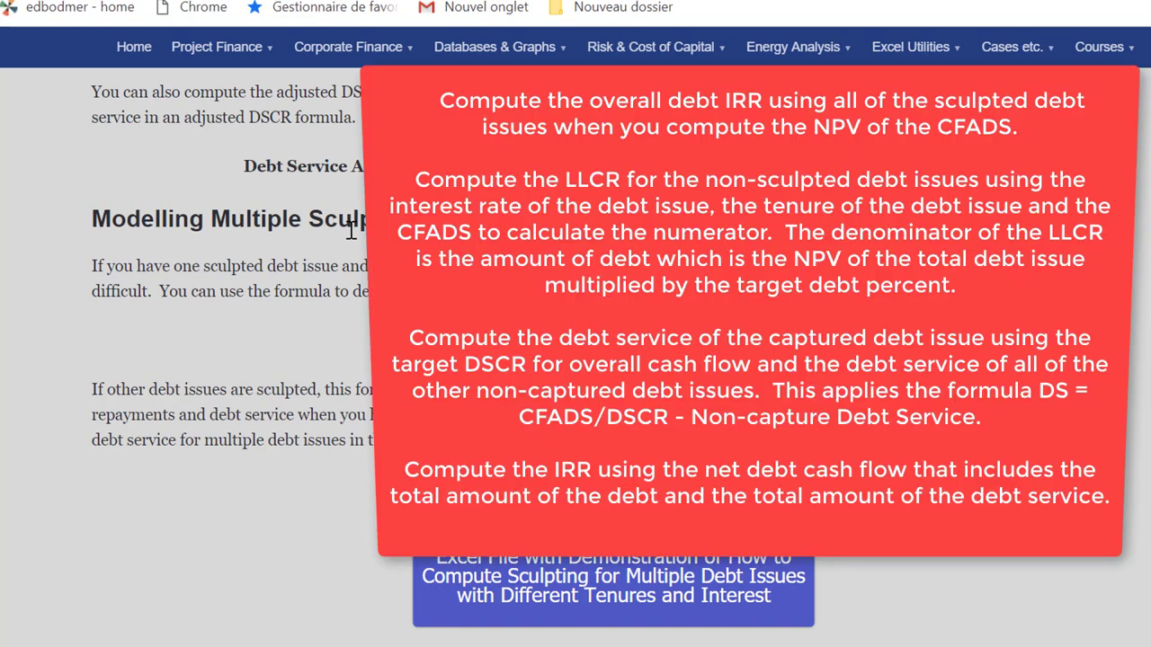
scroll(351, 231, "down", 5)
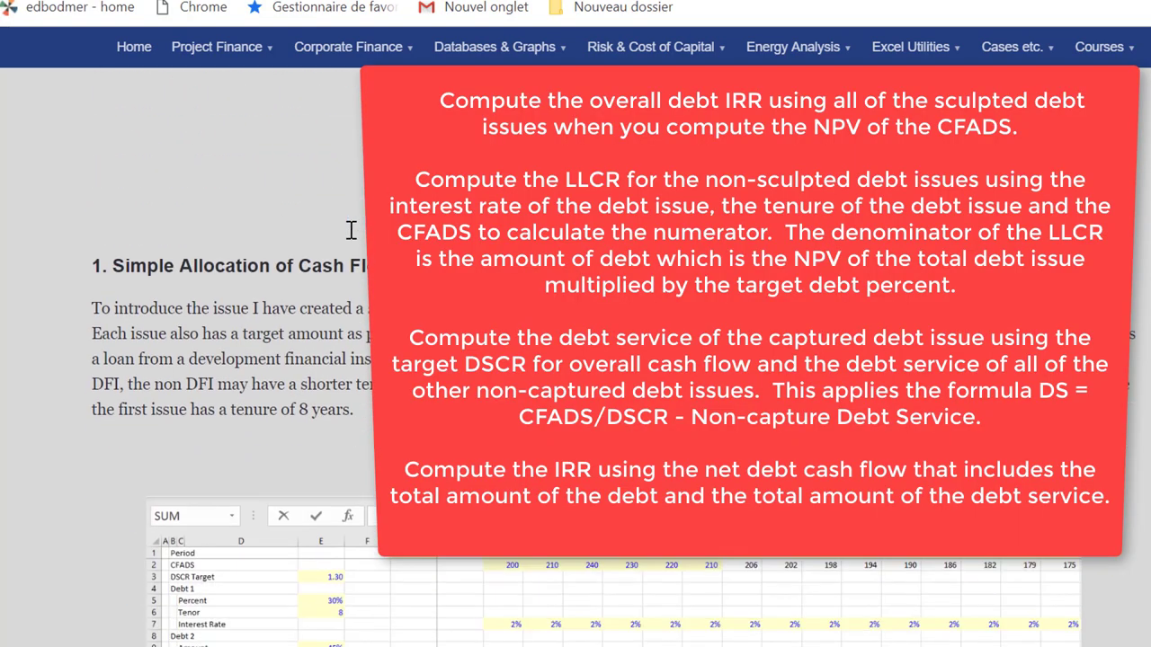
scroll(350, 231, "up", 5)
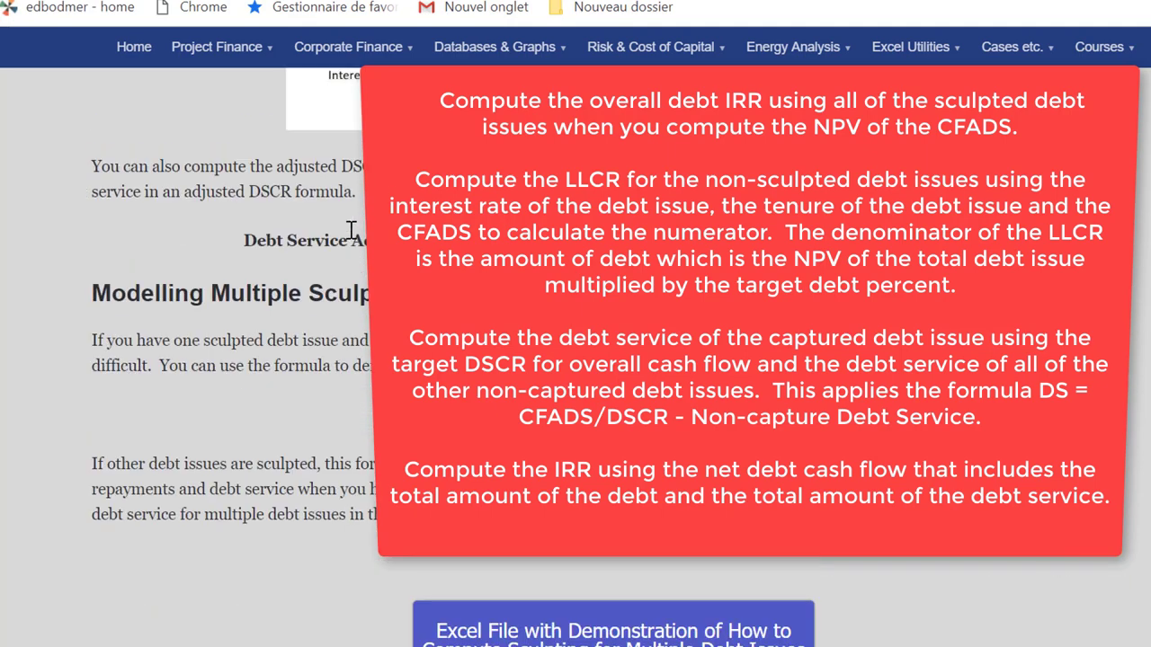
scroll(350, 231, "down", 3)
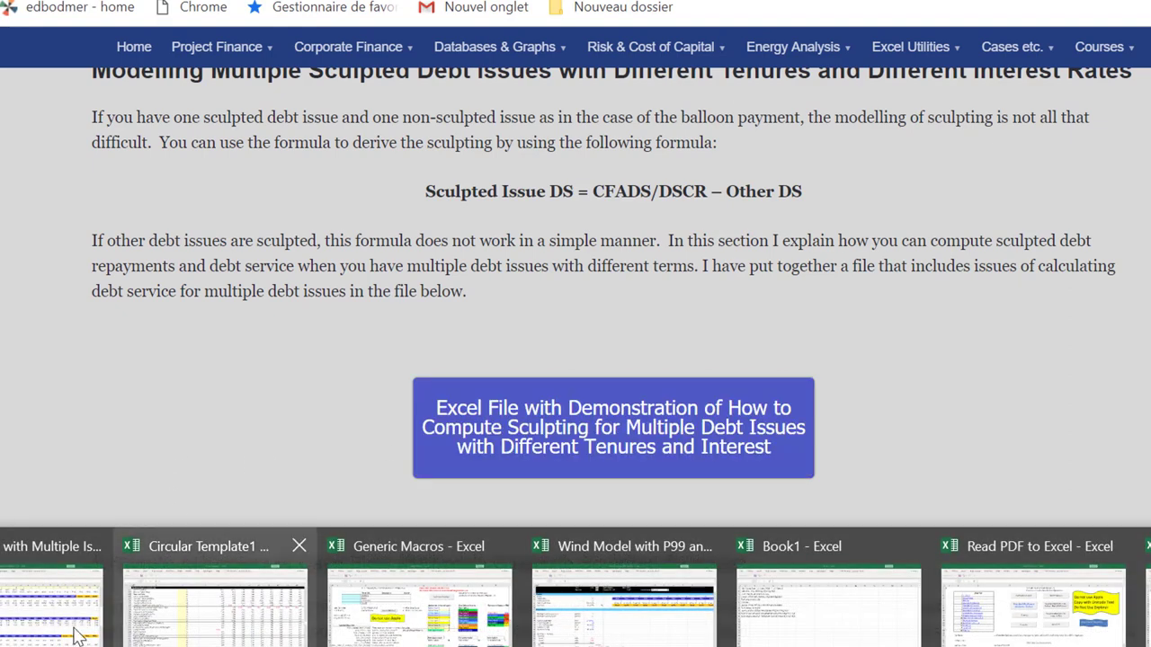
Switch to the Excel workbook "Sculpting with Multiple Issues" and go to the "No Debt Cap Method 1" sheet.
left_click(20, 614)
left_click(199, 303)
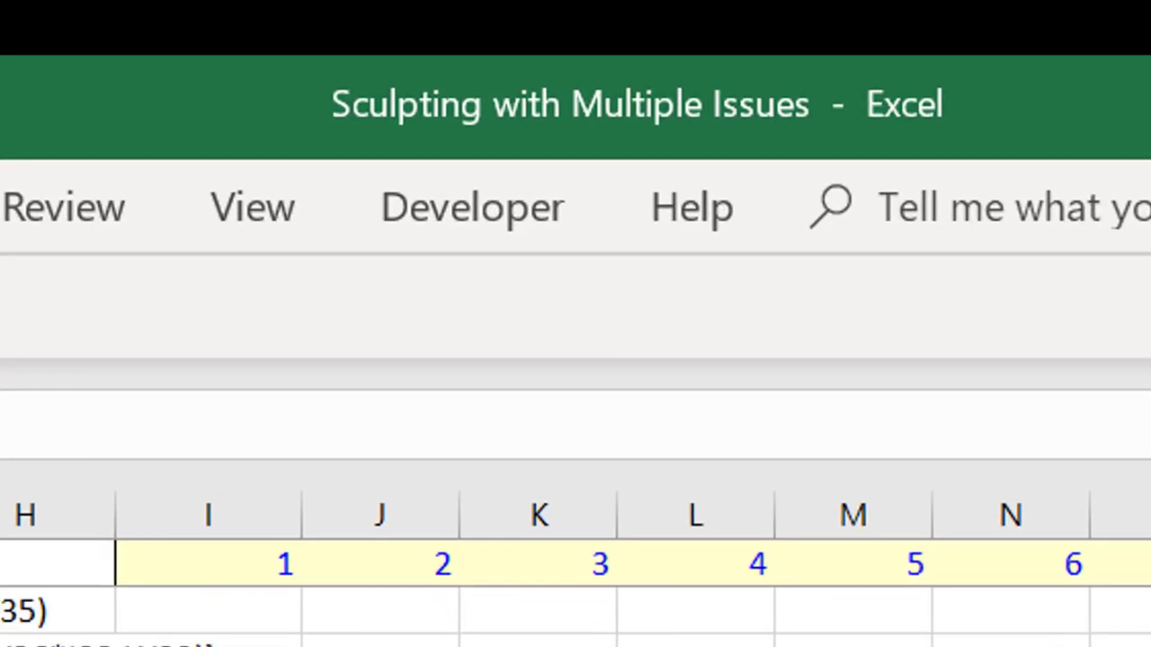
key("ctrl+Page_Up")
key("ctrl+Page_Up")
key("ctrl+Page_Up")
key("ctrl+Page_Up")
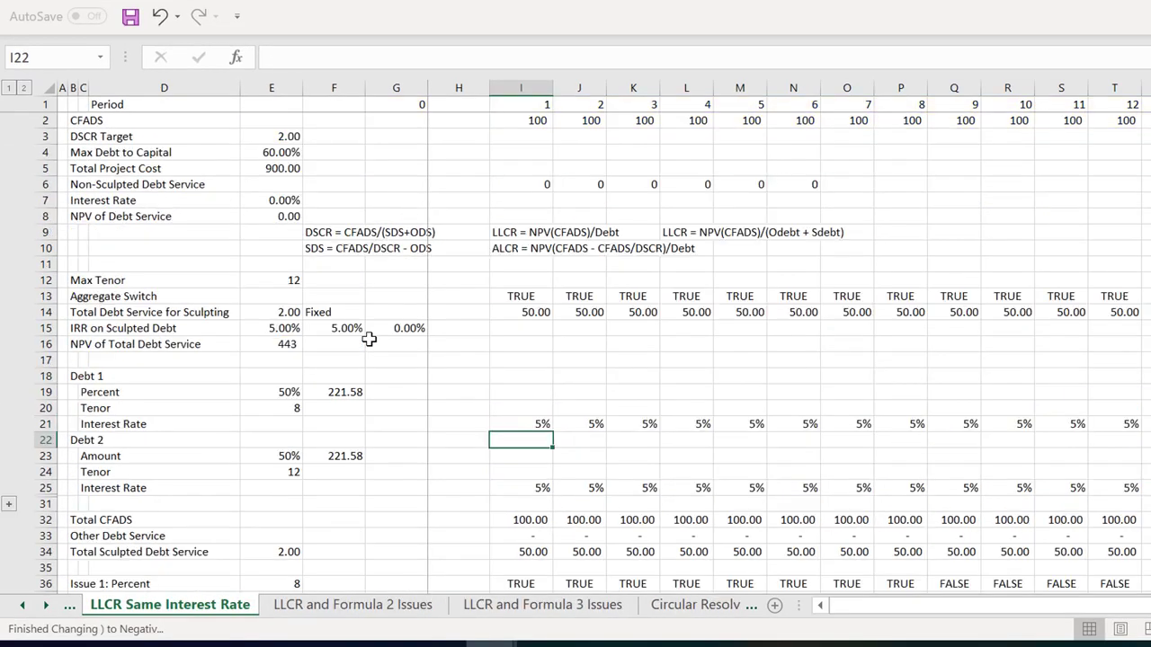
key("ctrl+Page_Up")
key("ctrl+Page_Up")
key("ctrl+Page_Up")
key("ctrl+Page_Up")
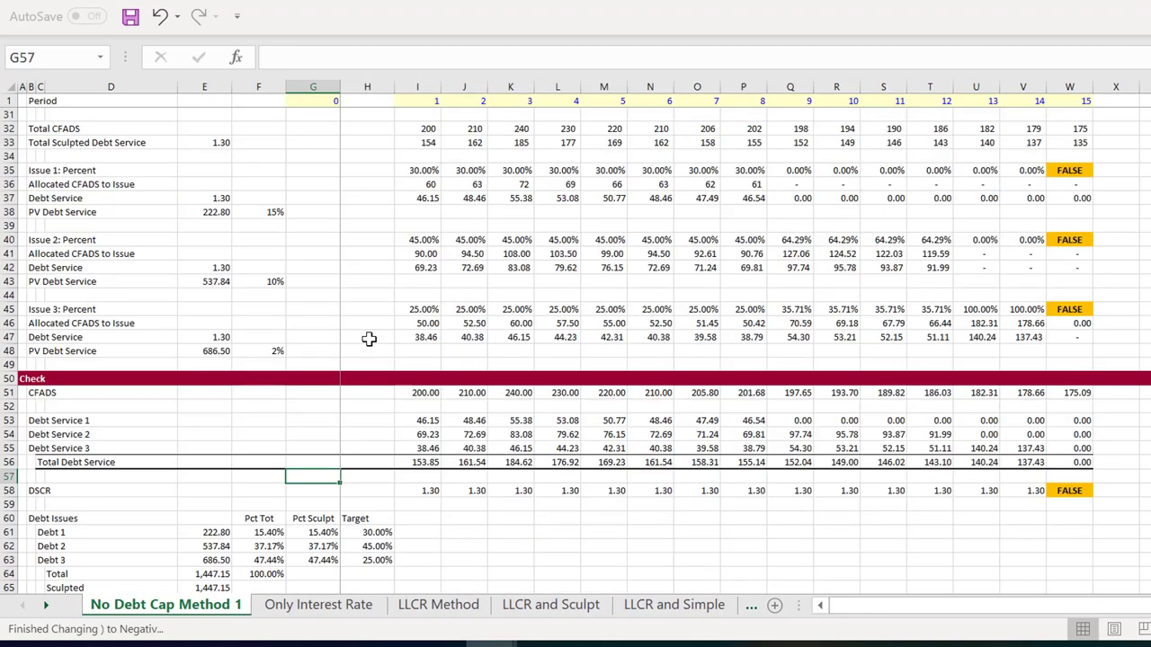
Review the top part of the sheet with the sculpting calculations and inputs, and go to the DSCR Target in E3.
key("Page_Up")
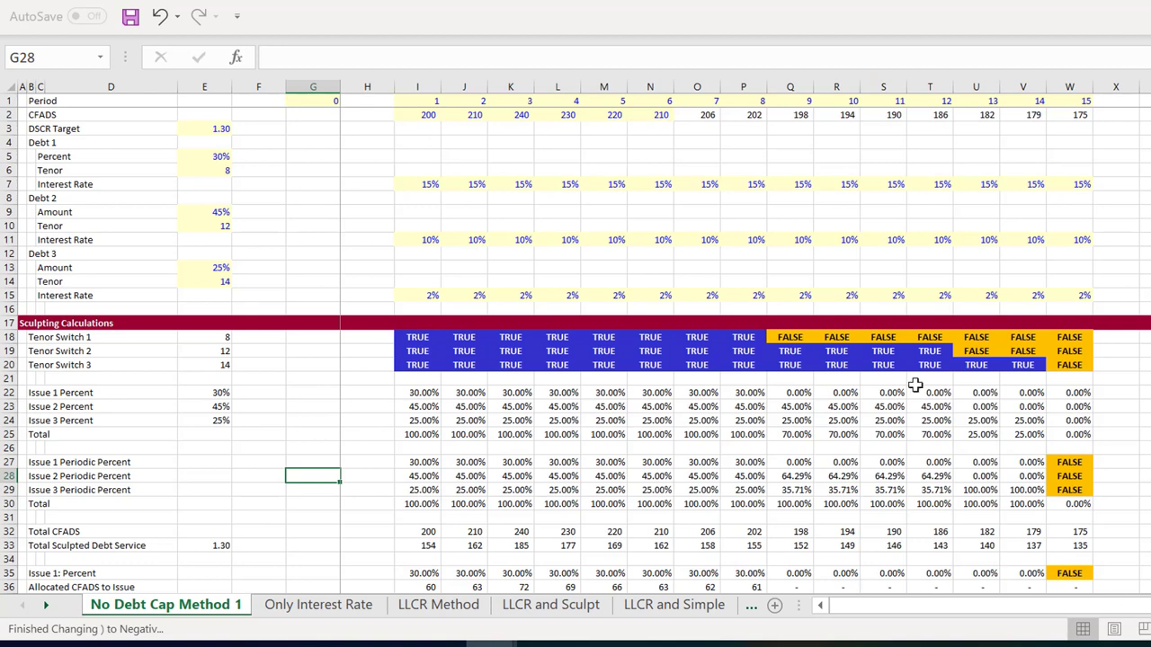
key("Up")
key("Up")
key("Up")
key("Up")
key("Up")
key("Up")
key("Up")
key("Up")
key("Up")
key("Up")
key("Up")
key("Up")
key("Up")
key("Up")
key("Up")
key("Up")
key("Up")
key("Up")
key("Up")
key("Up")
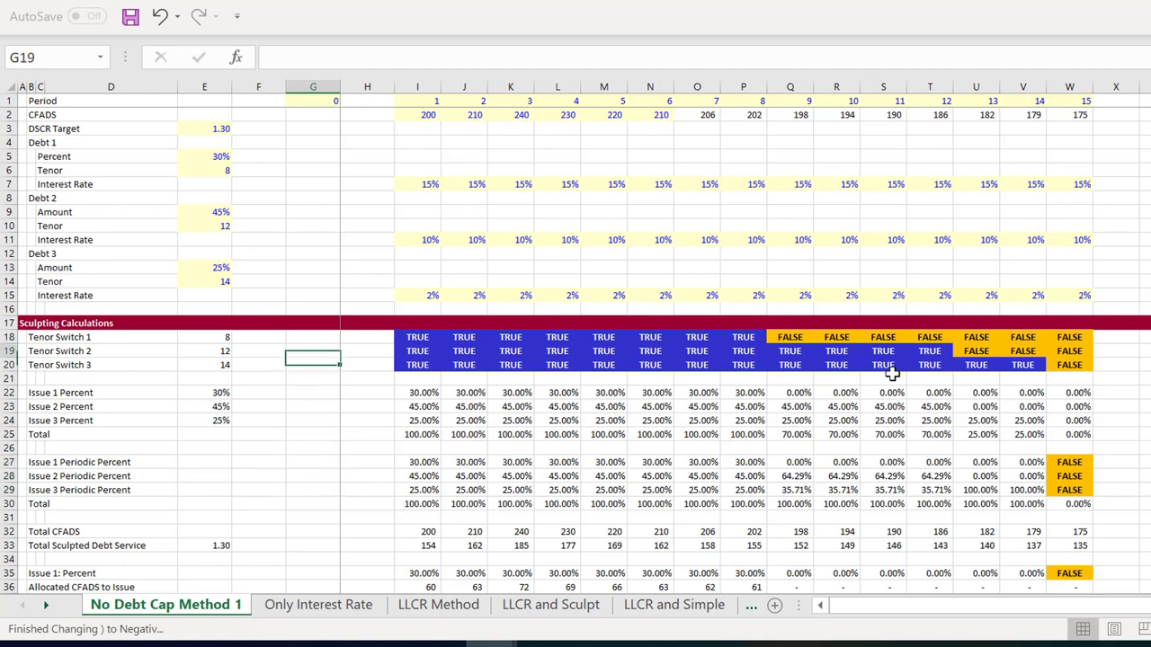
key("Down")
key("Down")
key("Down")
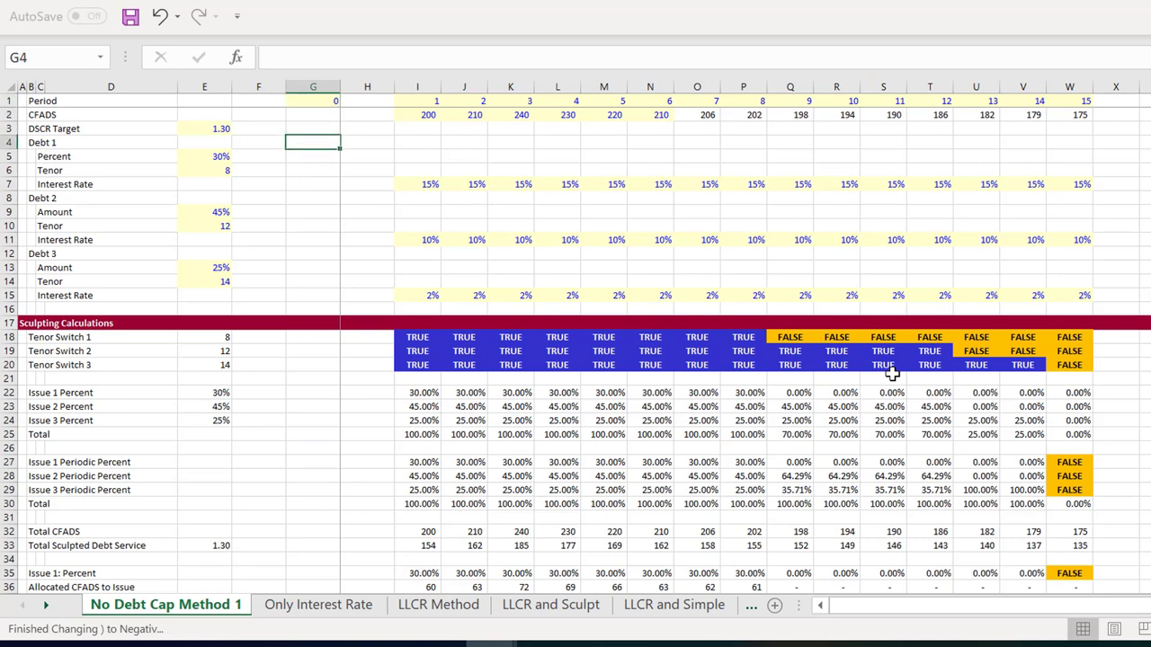
key("Up")
key("Left")
key("Left")
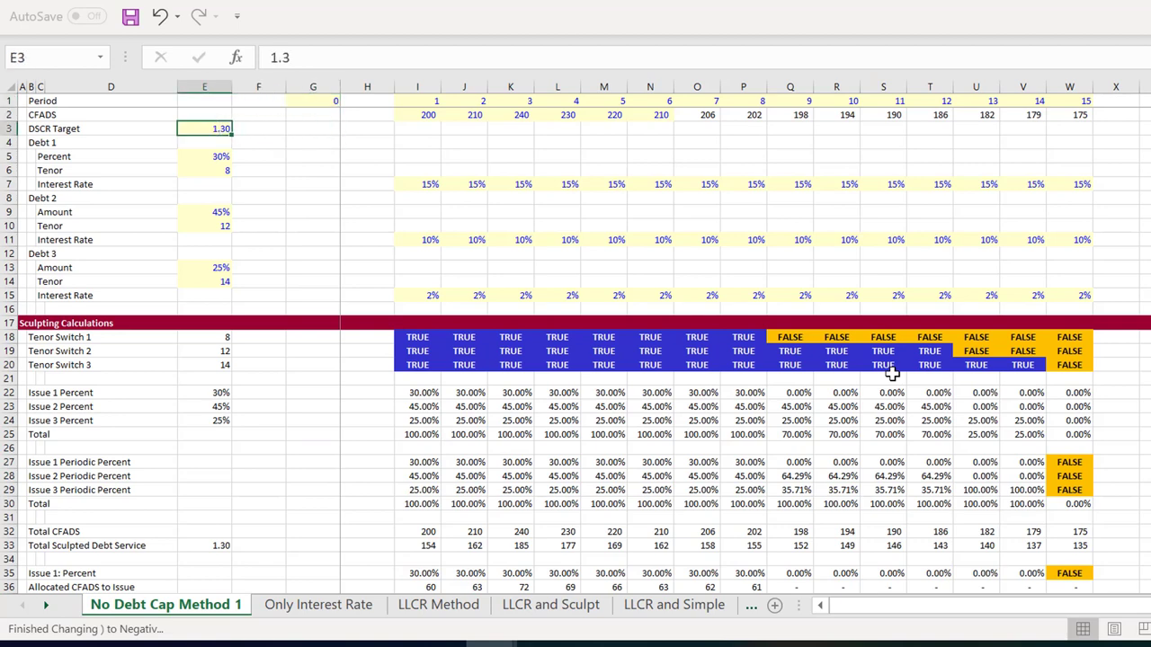
Examine the percent and tenor inputs in column E for Debt 1, Debt 2 and Debt 3.
key("Down")
key("Down")
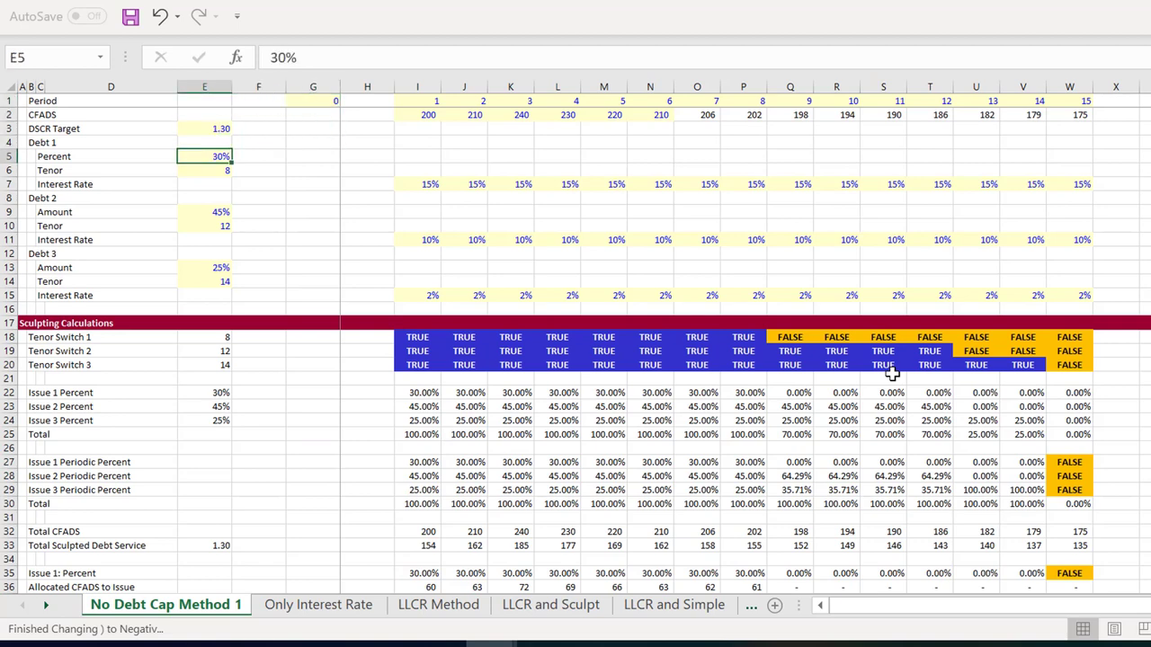
key("Down")
key("Down")
key("Down")
key("Down")
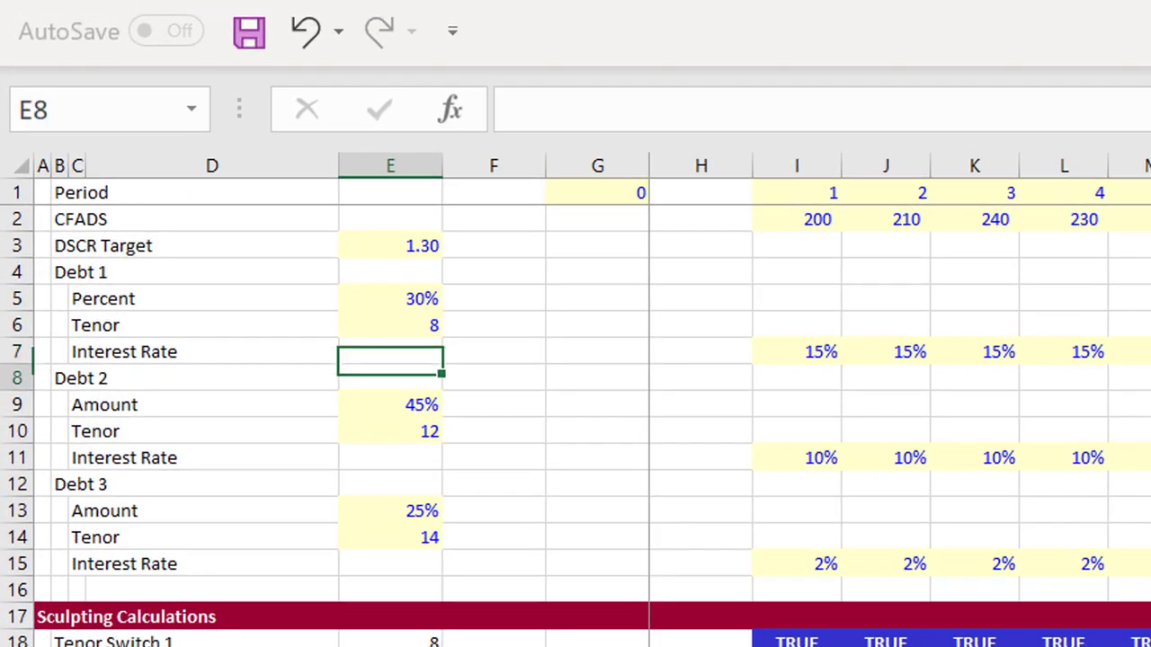
key("shift+Down")
key("shift+Down")
key("Down")
key("Down")
key("Down")
key("Down")
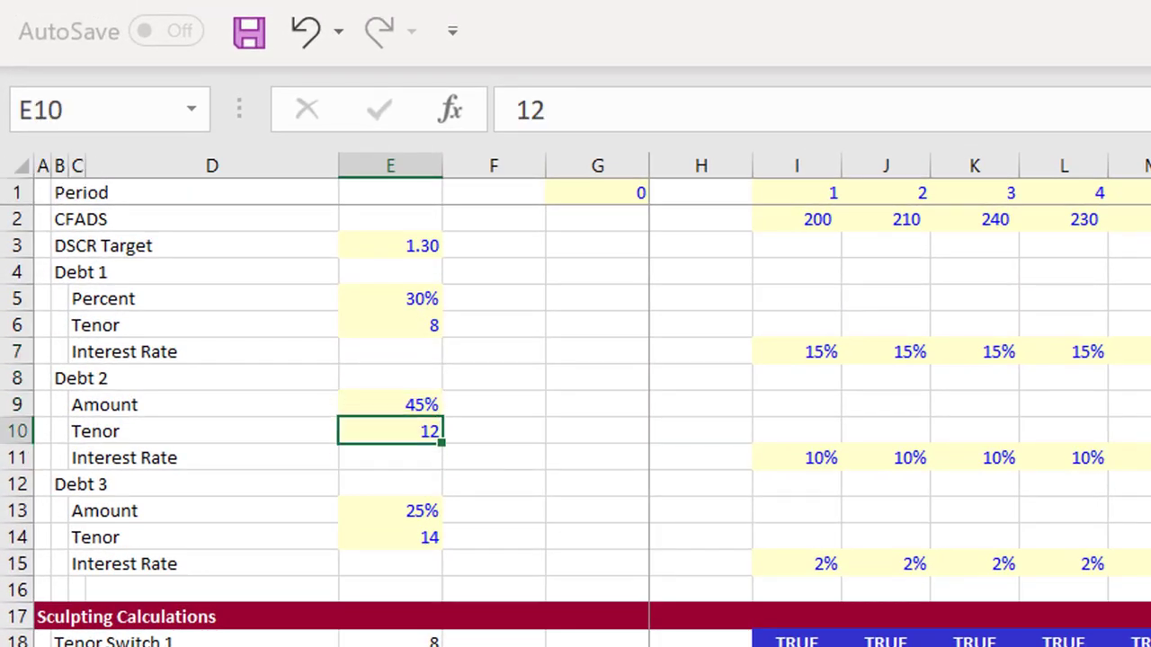
key("shift+Down")
key("shift+Down")
key("Up")
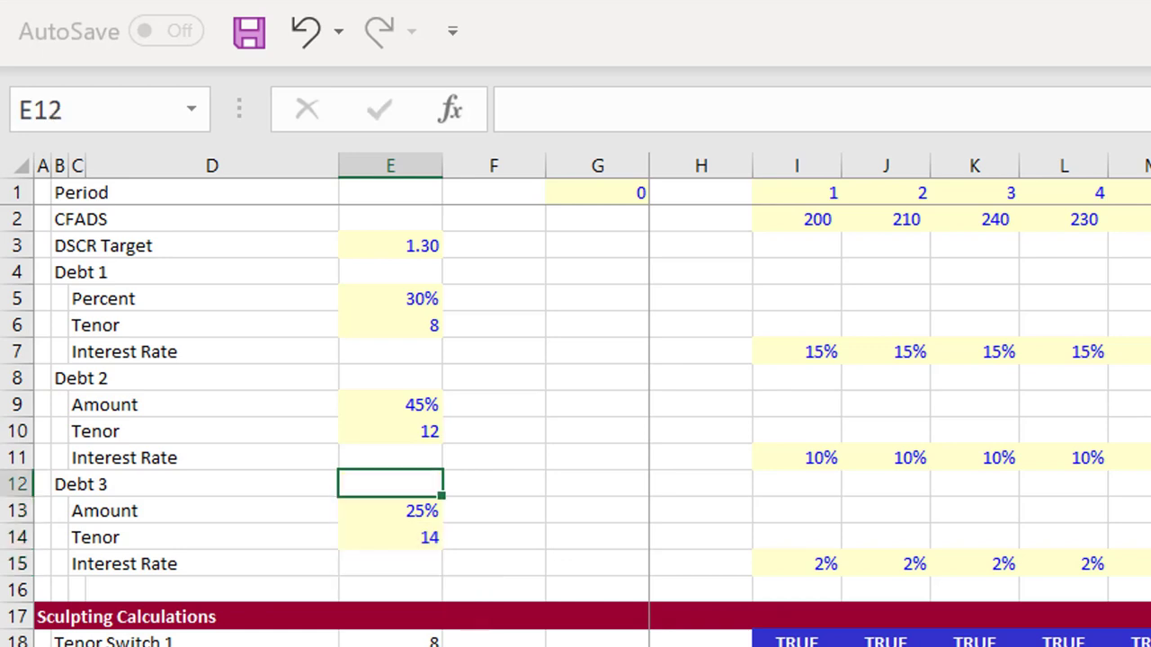
Examine the interest rate rows of the three debts, continuing down to Tenor Switch 1 in the Sculpting Calculations section.
key("Right")
key("Right")
key("Right")
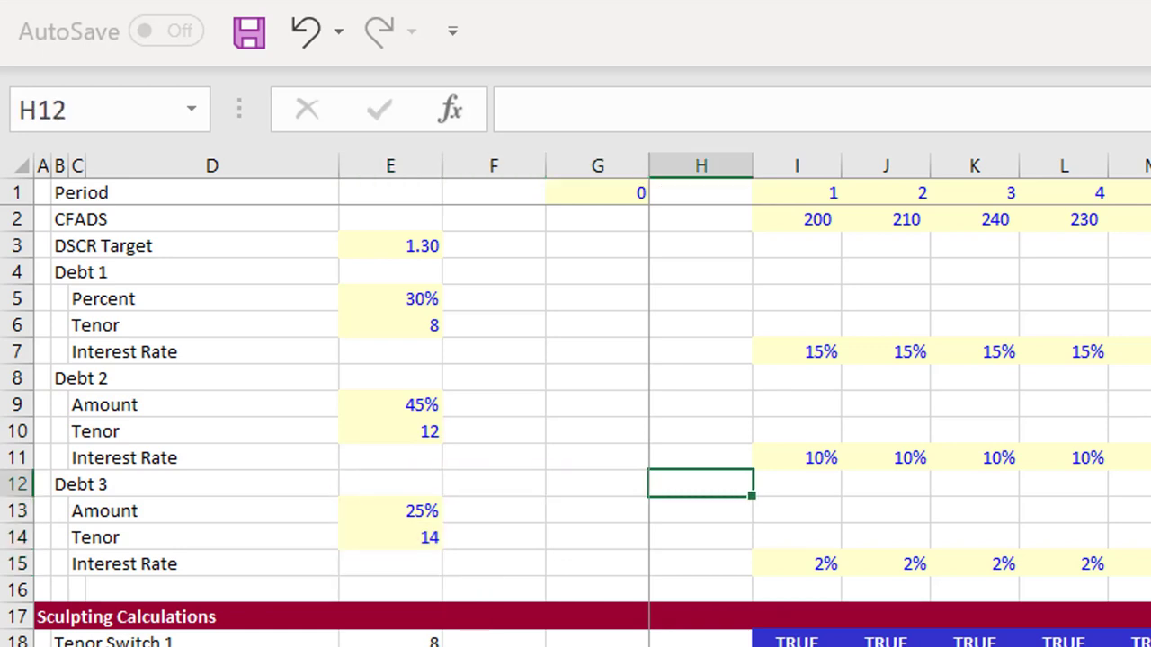
key("Up")
key("Up")
key("Up")
key("Up")
key("Up")
key("Down")
key("Down")
key("Down")
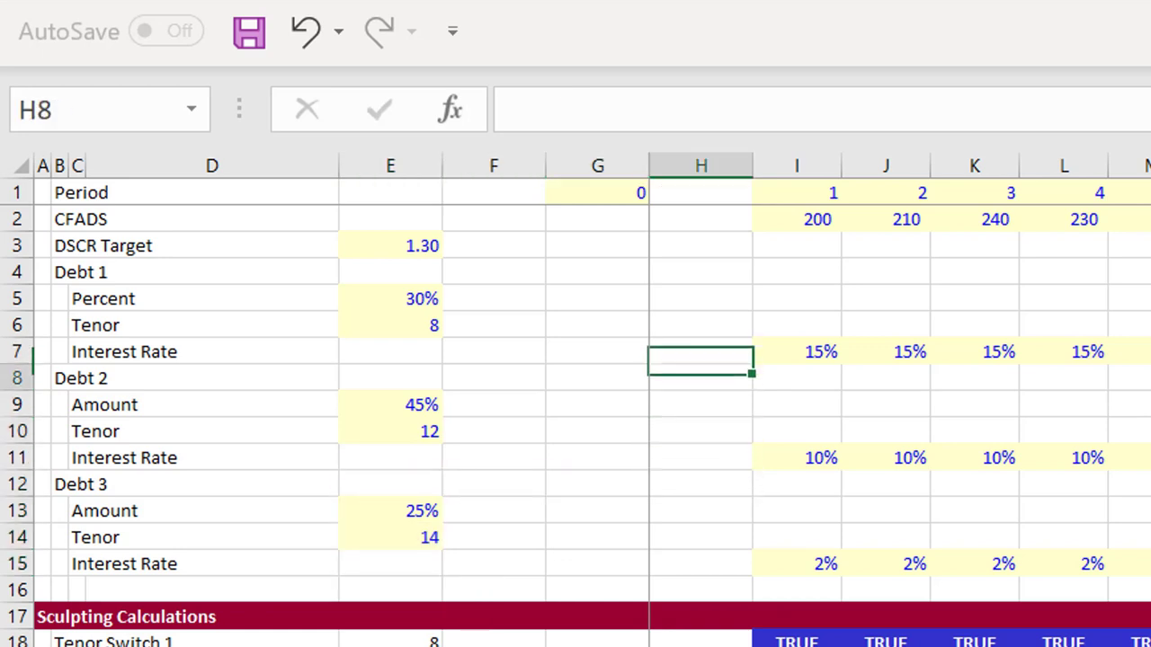
key("Down")
key("Down")
key("Down")
key("Down")
key("Down")
key("Down")
key("Down")
key("Down")
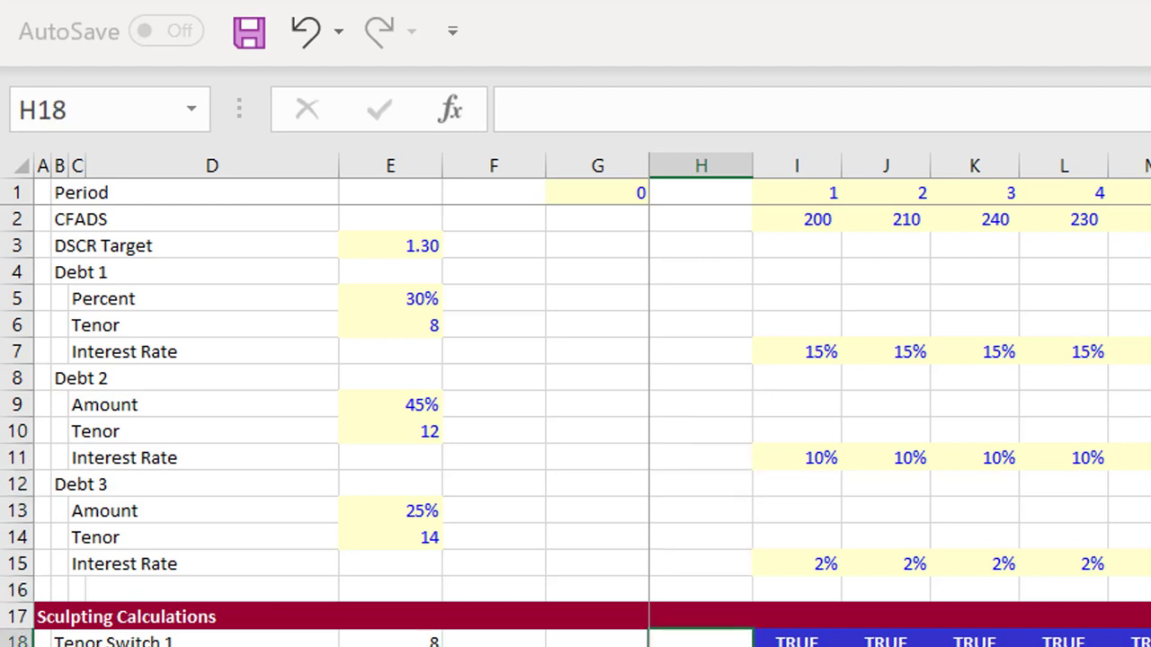
Examine the Tenor Switch formulas for the three debts, then the Issue 1 Percent formulas in row 22 back to period 1.
key("Right")
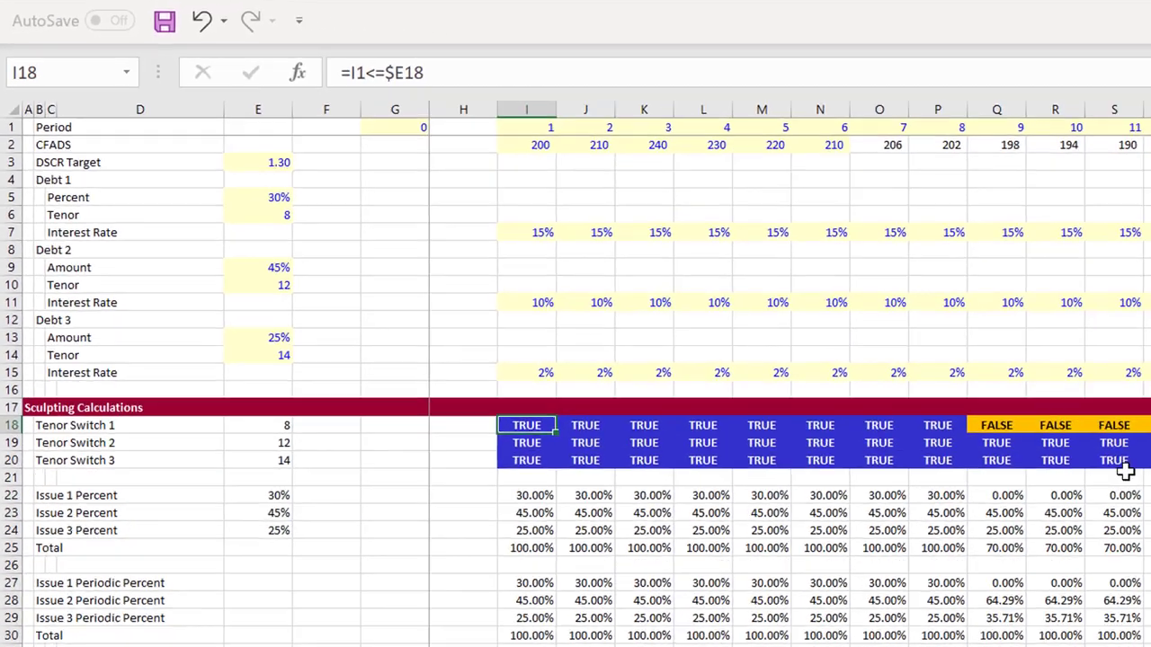
key("Down")
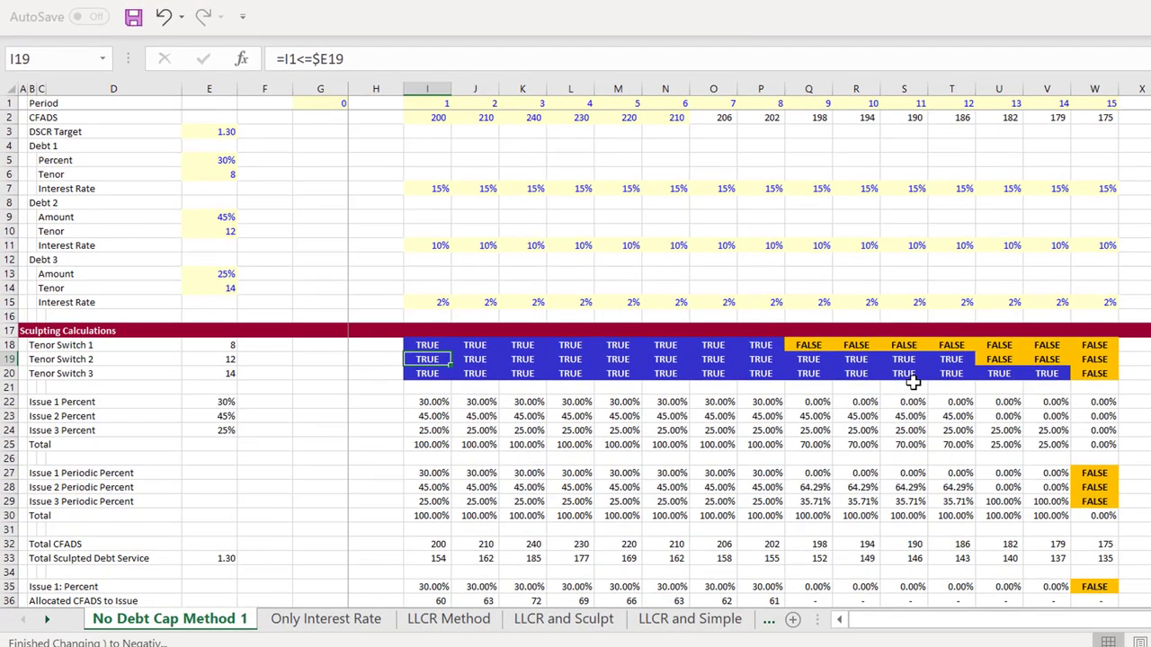
key("Right")
key("Right")
key("Right")
key("Down")
key("Down")
key("Down")
key("Left")
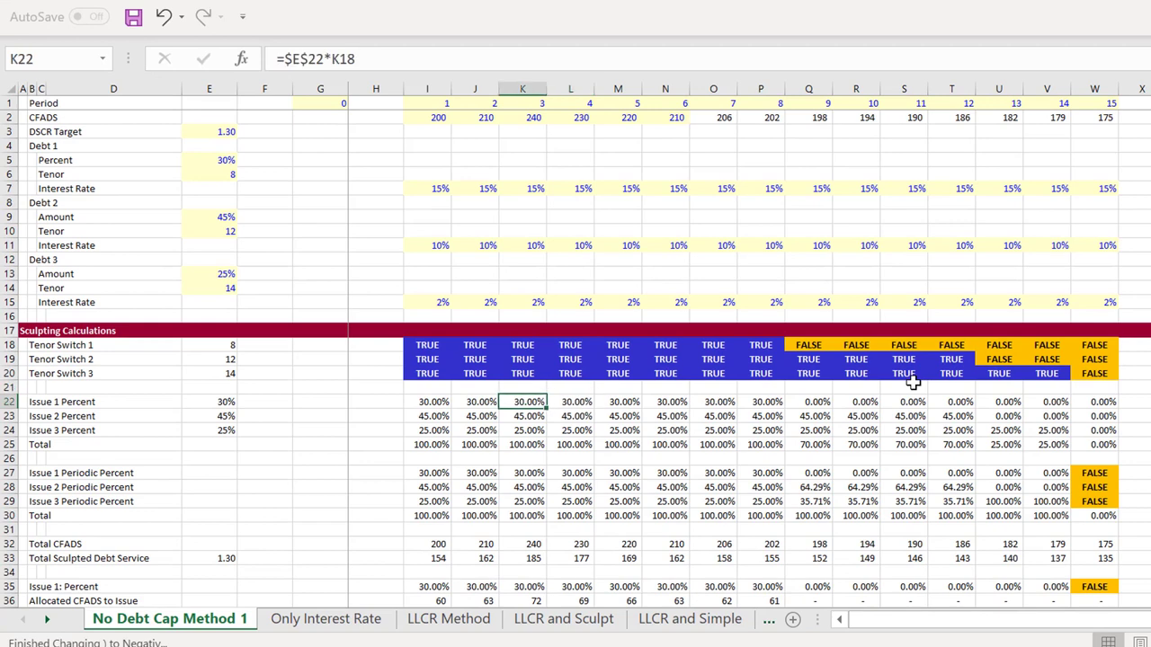
key("Left")
key("Left")
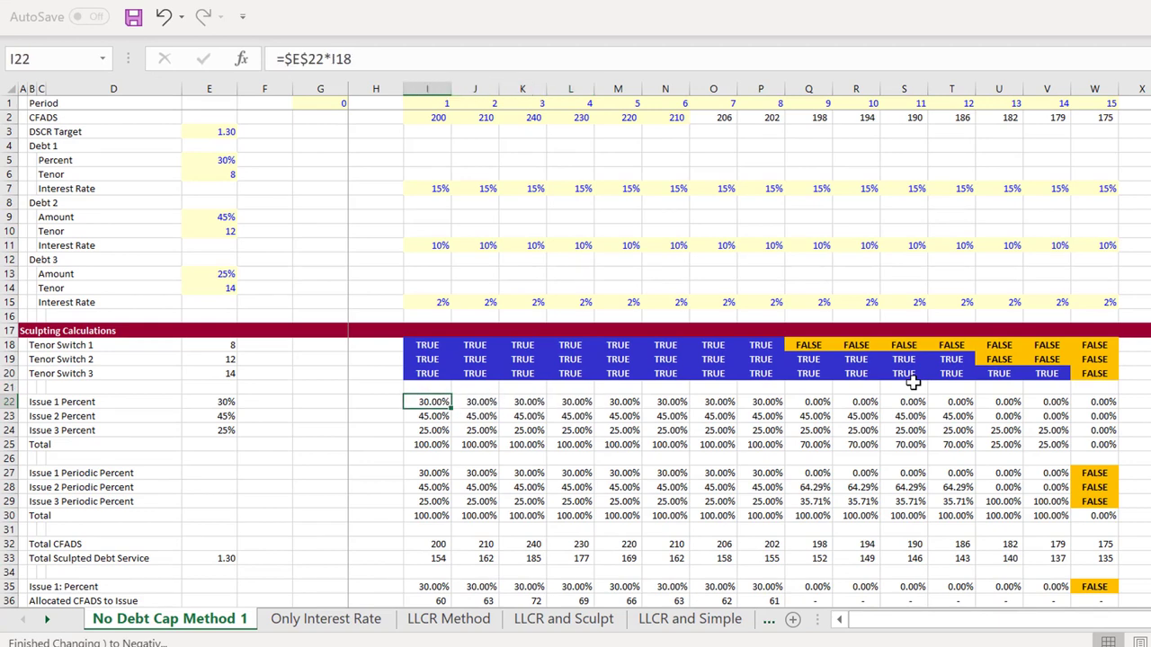
Return to the debt inputs at the top and examine the tenor references in E18 to E20 of the Tenor Switch rows.
key("Up")
key("Up")
key("Up")
key("Up")
key("Up")
key("Up")
key("Up")
key("Up")
key("Up")
key("Up")
key("Up")
key("Up")
key("Up")
key("Up")
key("Up")
key("Up")
key("Up")
key("Up")
key("Left")
key("Left")
key("Left")
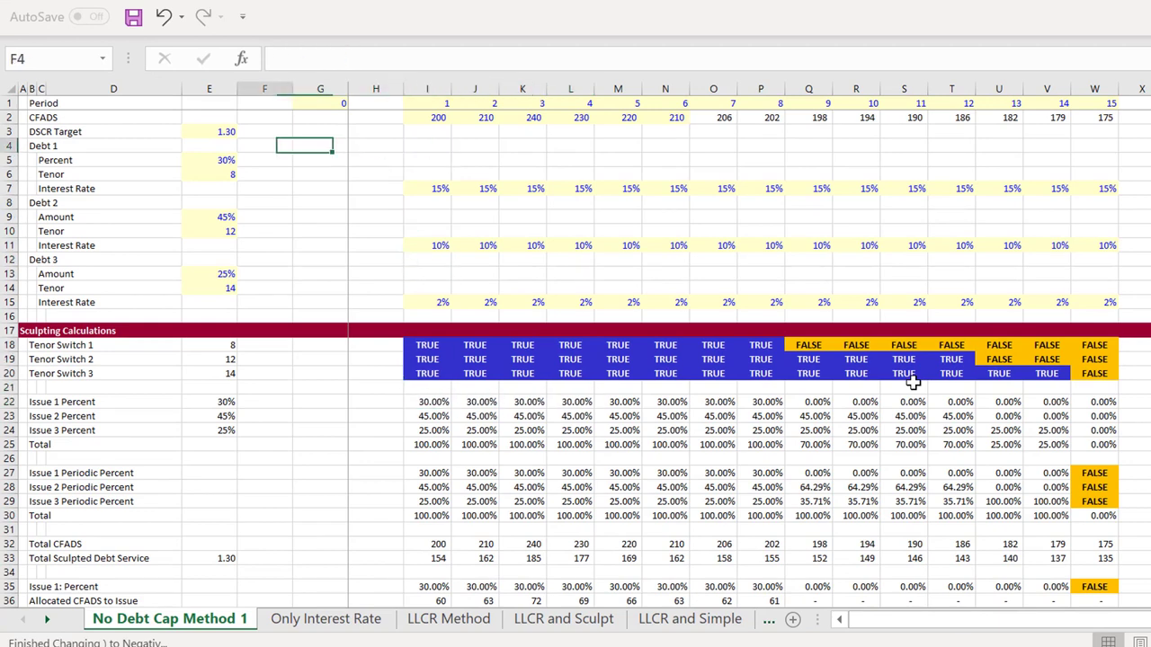
key("Left")
key("Down")
key("Down")
key("Down")
key("Down")
key("Down")
key("Down")
key("Down")
key("Down")
key("Down")
key("Down")
key("Down")
key("Down")
key("Down")
key("Down")
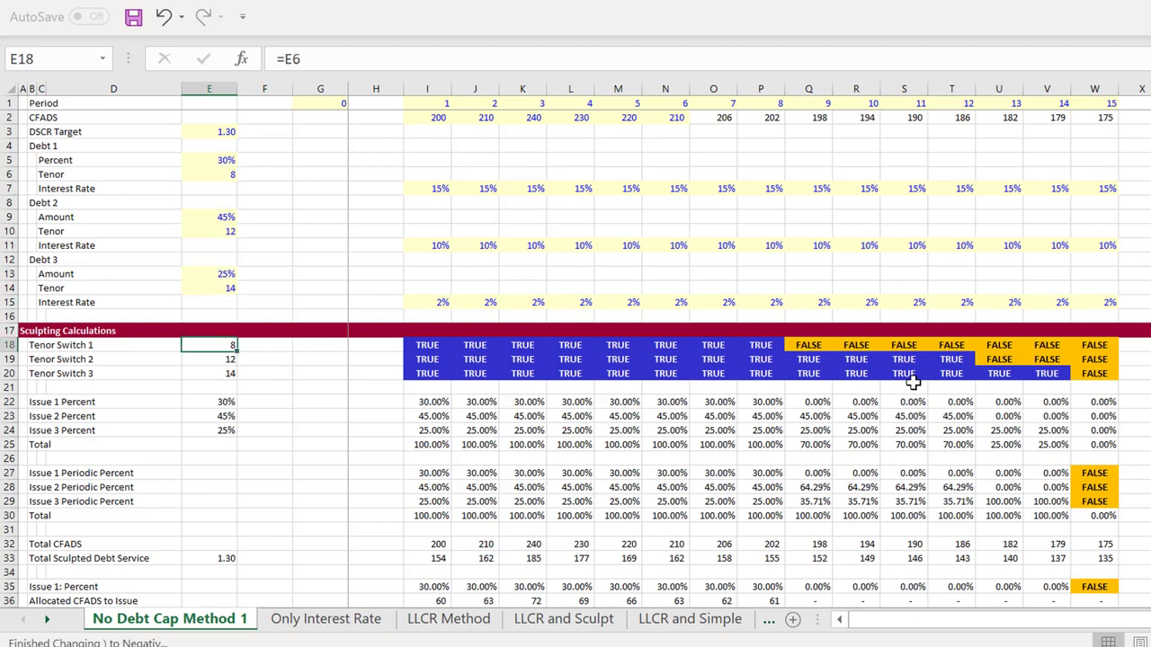
key("Down")
key("Down")
key("Right")
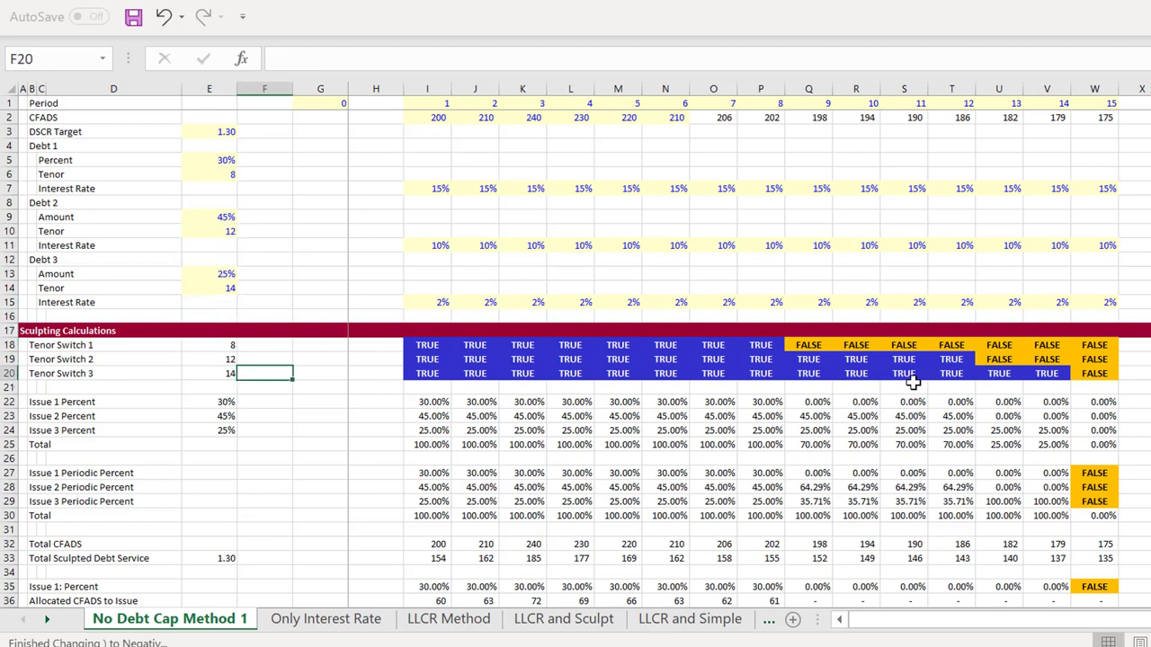
Examine the Issue 1 and Issue 2 Percent formulas in rows 22 and 23 across to period 9 in column Q.
key("Right")
key("Right")
key("Right")
key("Right")
key("Right")
key("Right")
key("Down")
key("Down")
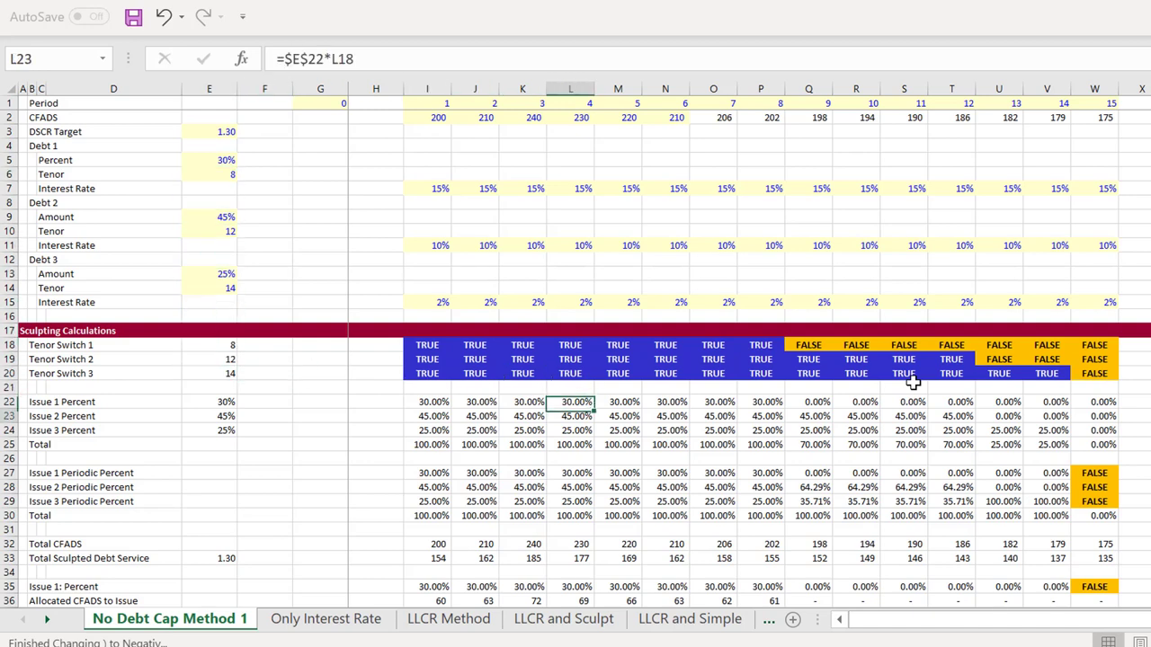
key("Down")
key("Right")
key("Right")
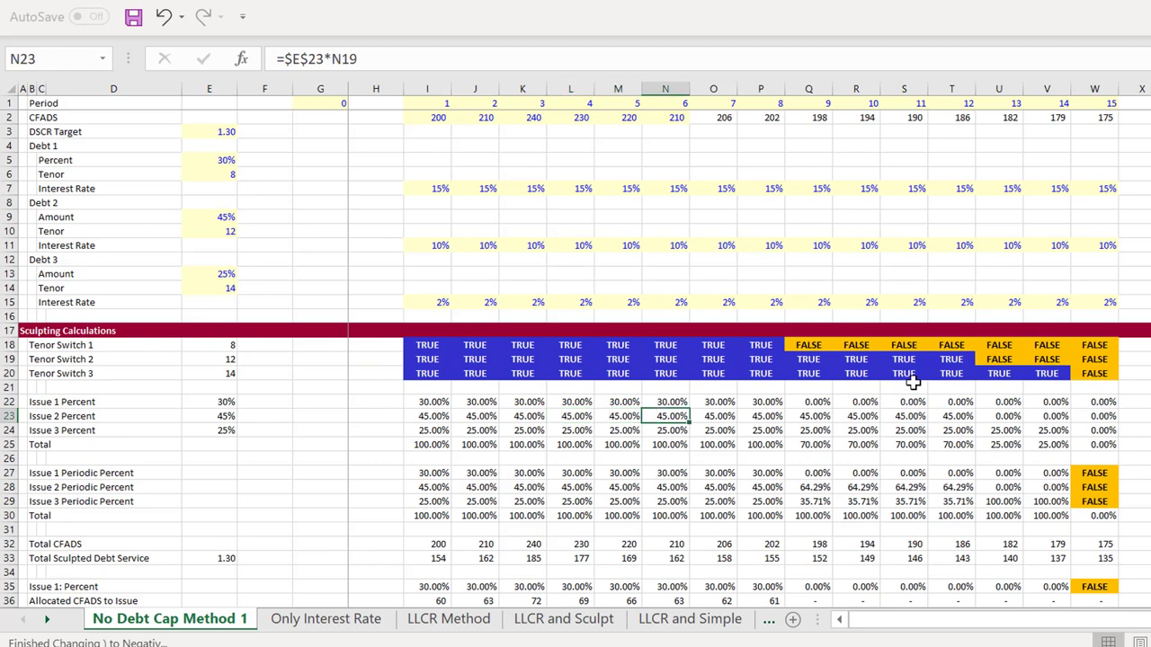
key("Right")
key("Right")
key("Right")
key("Up")
key("Down")
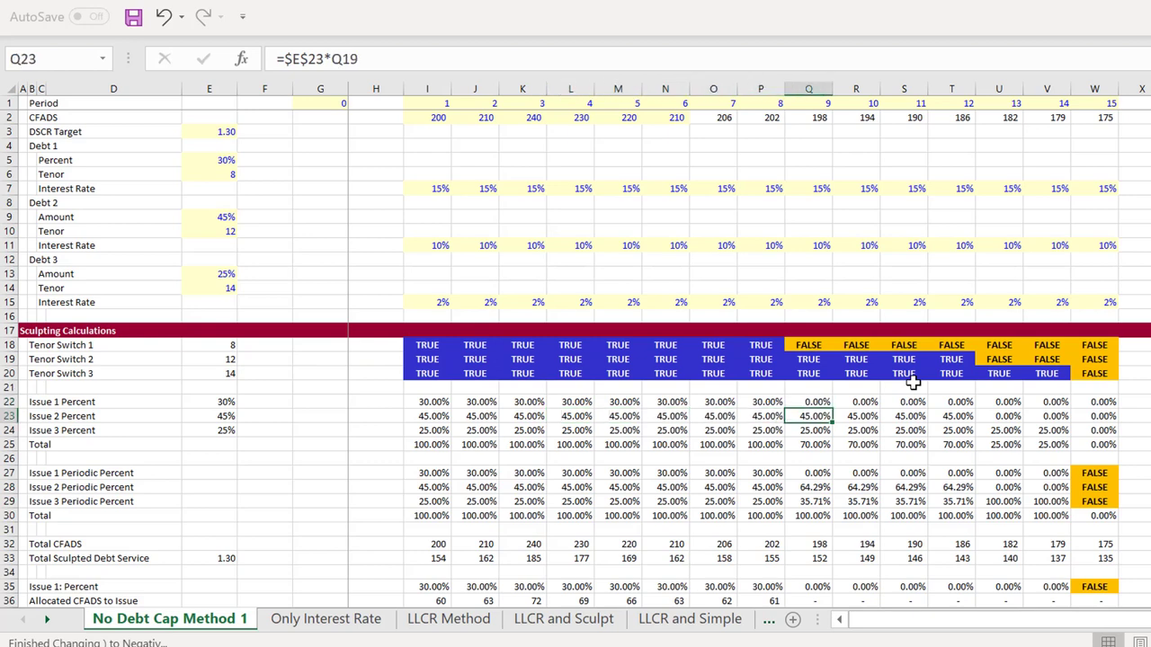
Compare the Issue 2 and Issue 3 Periodic Percent formulas for period 9 in Q28 and Q29.
key("Down")
key("Down")
key("Down")
key("Down")
key("Down")
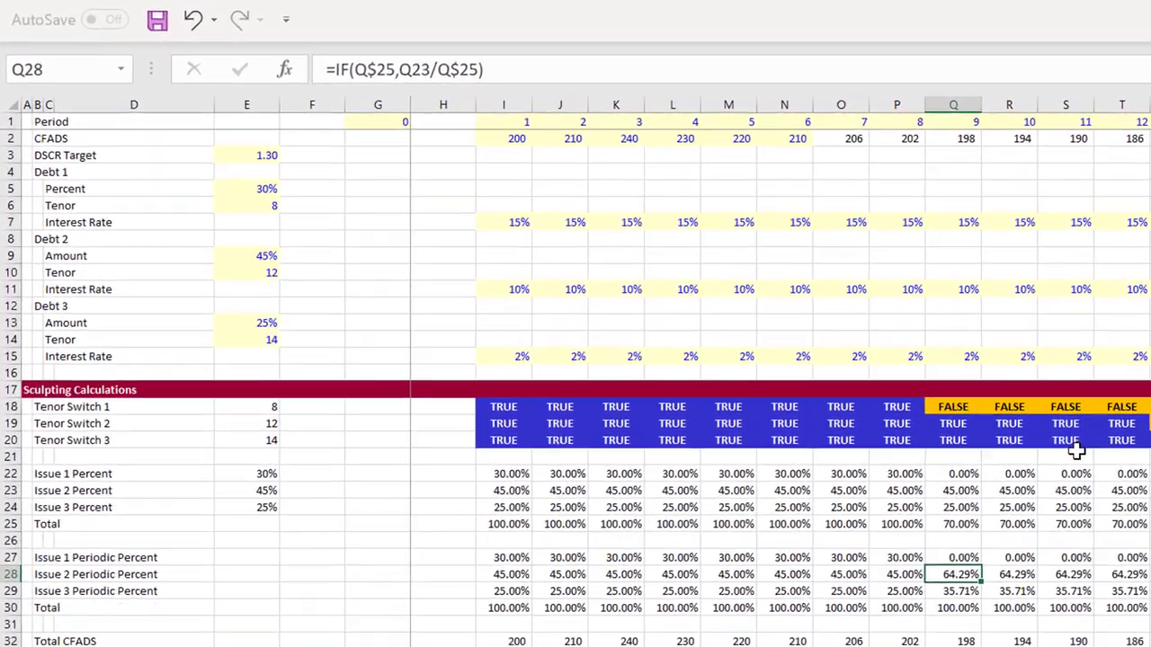
key("Down")
key("Up")
key("Down")
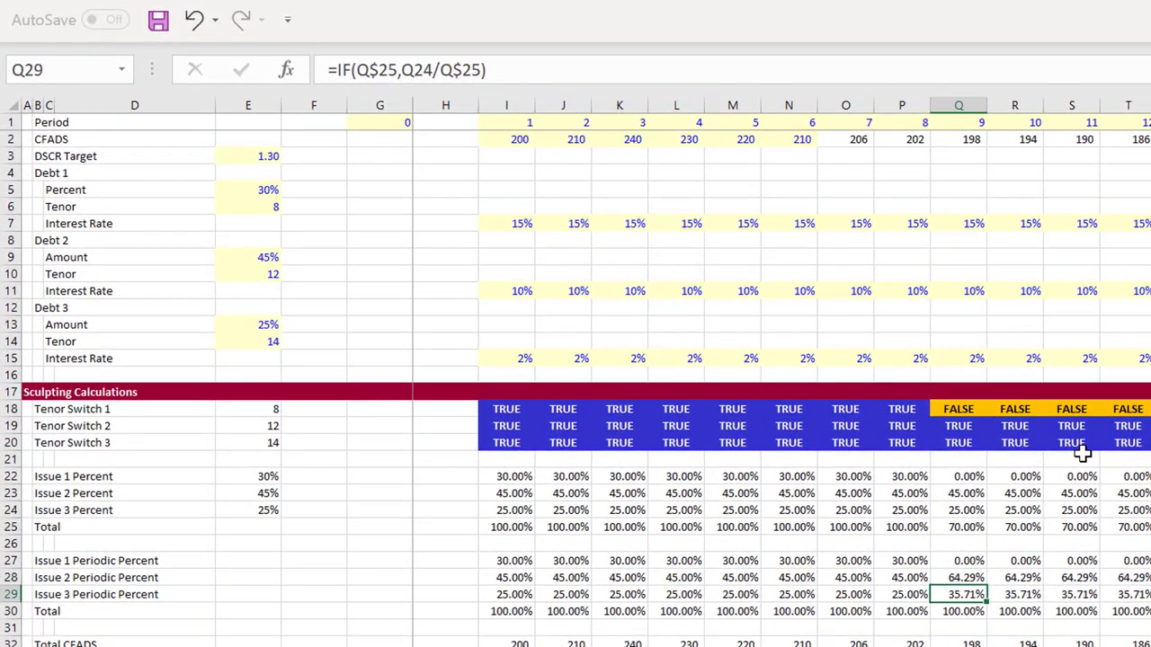
key("Up")
Look down column Q through the total debt service and individual issue sections to the Issue 3 allocated CFADS in Q46.
key("Down")
key("Down")
key("Down")
key("Down")
key("Down")
key("Down")
key("Down")
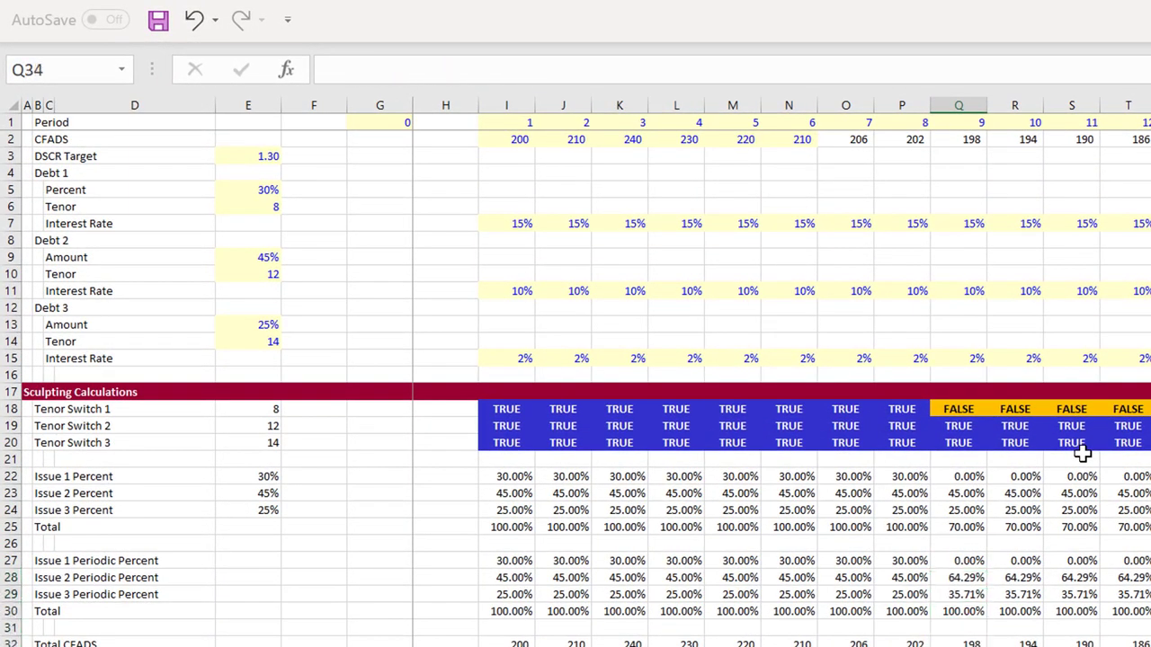
key("Down")
key("Down")
key("Down")
key("Down")
key("Down")
key("Down")
key("Down")
key("Down")
key("Down")
key("Down")
key("Down")
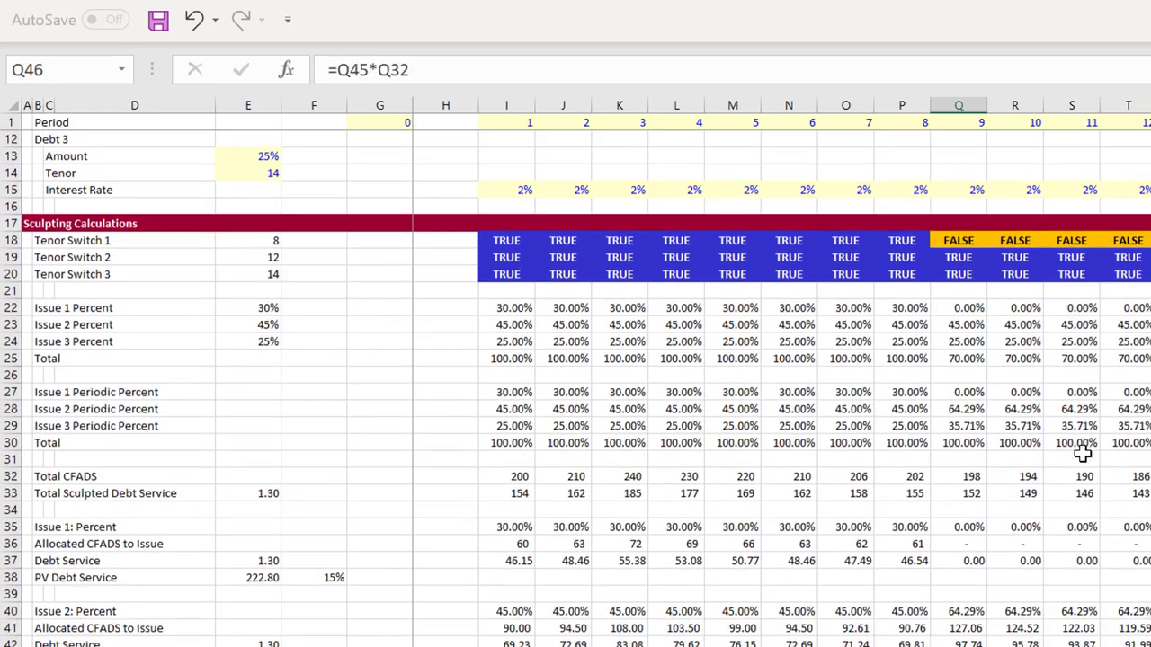
Go back up column Q to the Total CFADS and Total Sculpted Debt Service formulas for period 9.
key("Up")
key("Up")
key("Up")
key("Up")
key("Up")
key("Up")
key("Up")
key("Up")
key("Up")
key("Up")
key("Up")
key("Up")
key("Up")
key("Up")
key("Down")
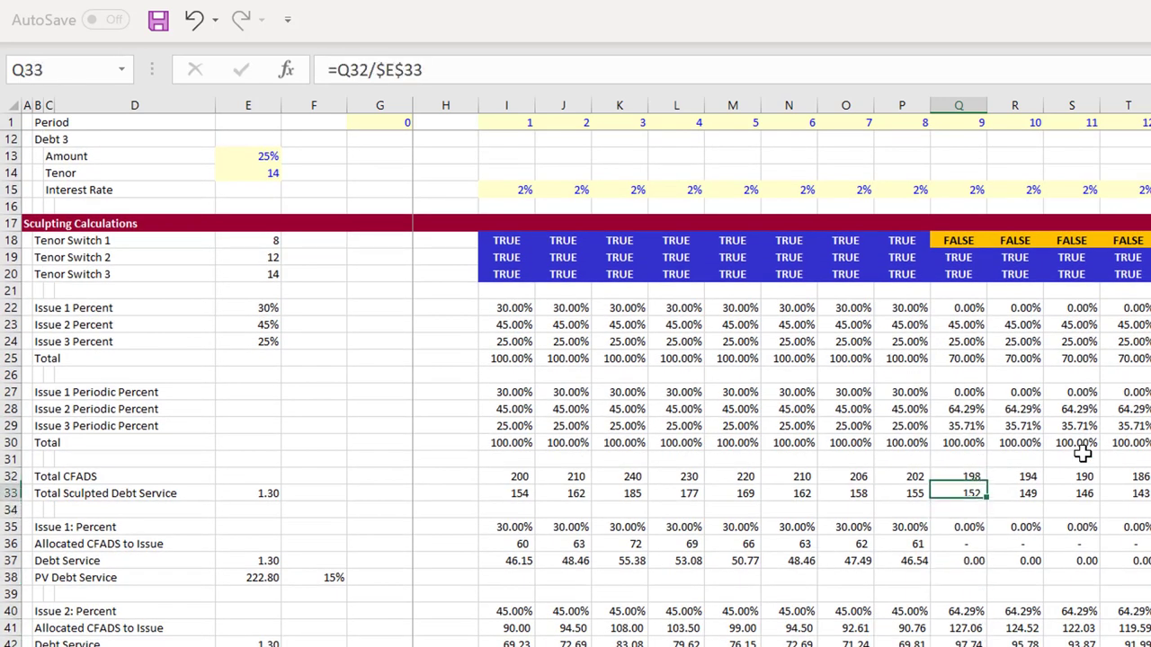
Inspect which cells the Issue 2 Periodic Percent formula in Q28 refers to, leaving the formula as it is.
key("Up")
key("Up")
key("Up")
key("Up")
key("Up")
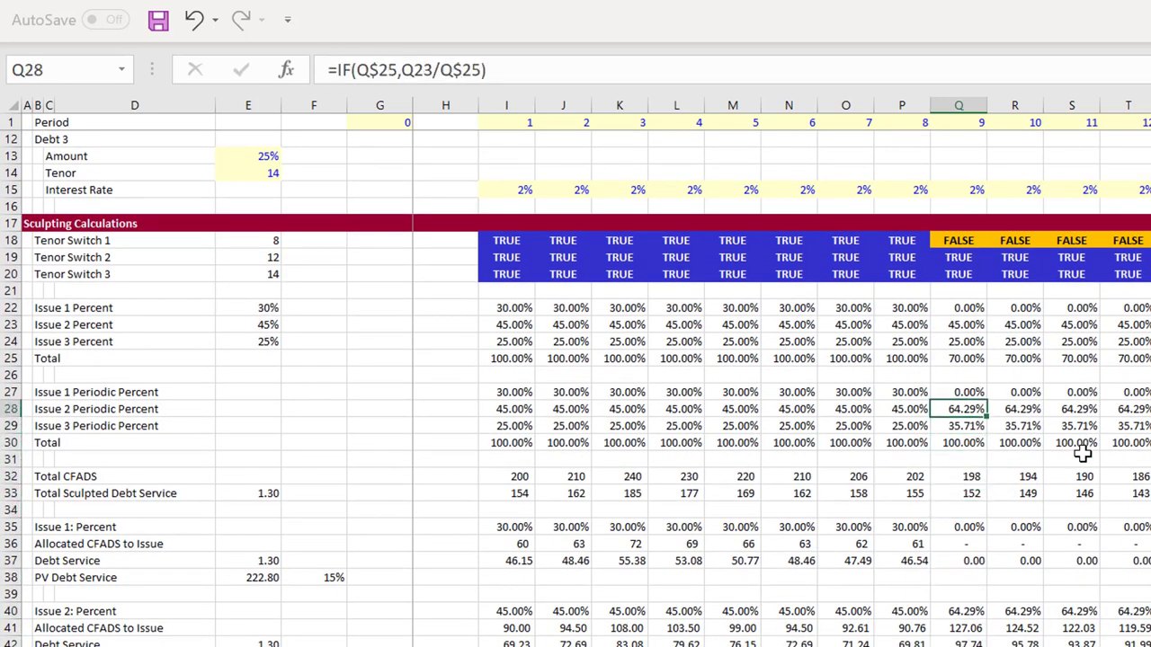
key("F2")
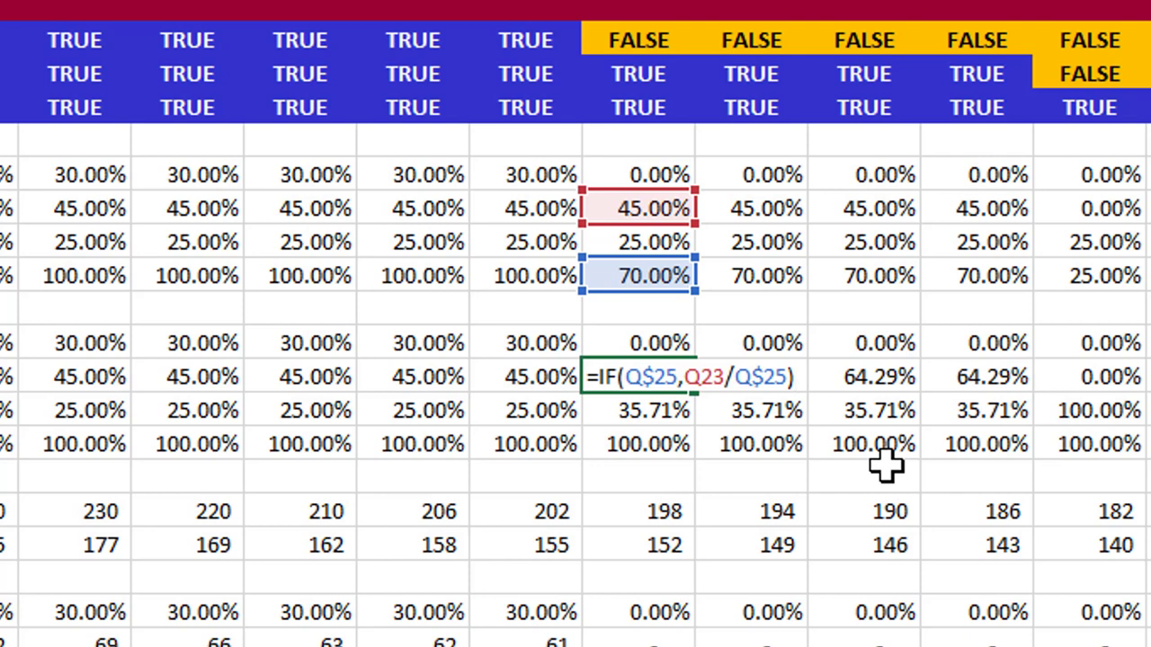
key("ctrl+Return")
Examine the period 9 formulas from the periodic percent total in Q30 down to the Issue 1 Debt Service in Q37.
key("Down")
key("Down")
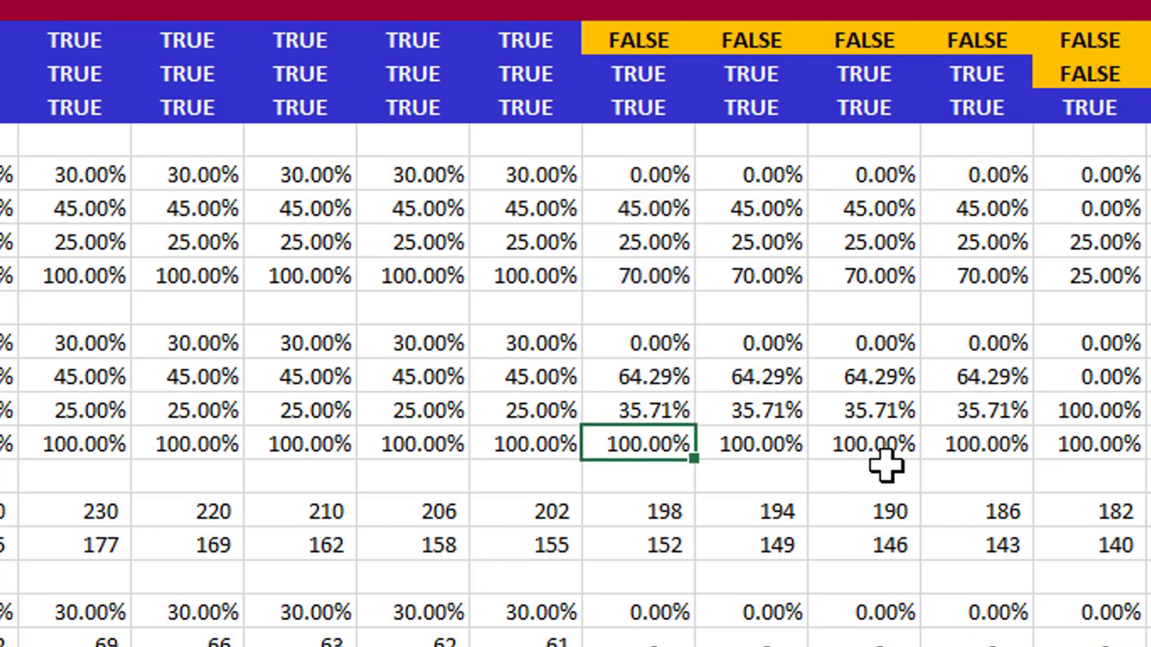
key("Down")
key("Down")
key("Down")
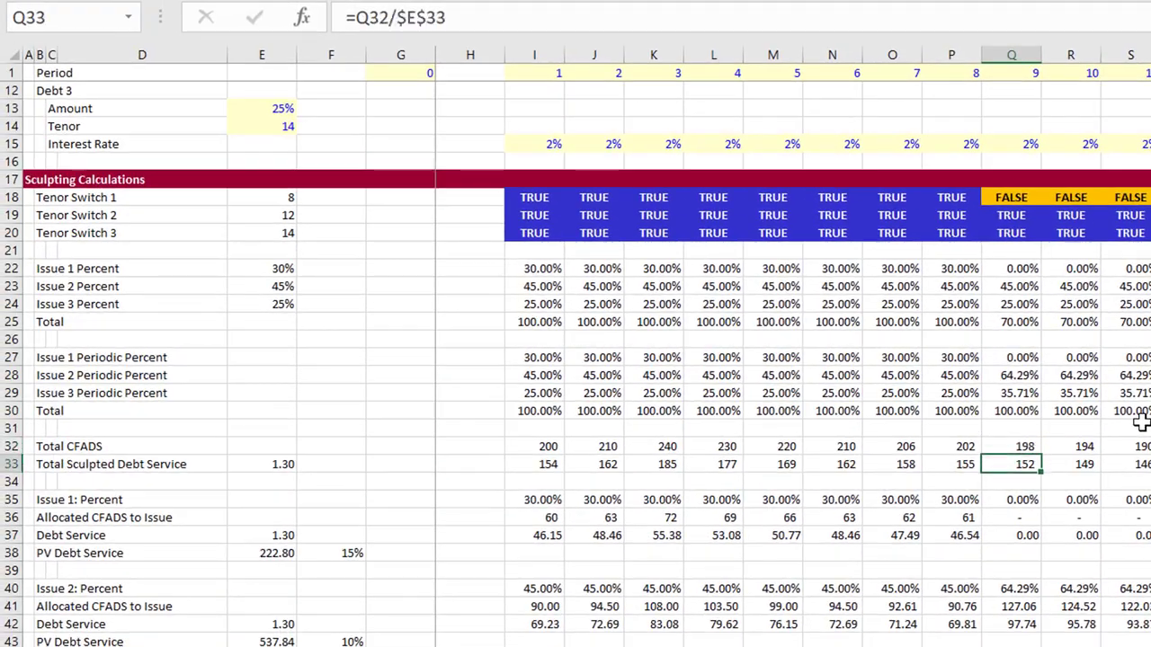
key("Down")
key("Down")
key("Down")
key("Down")
key("Down")
key("Up")
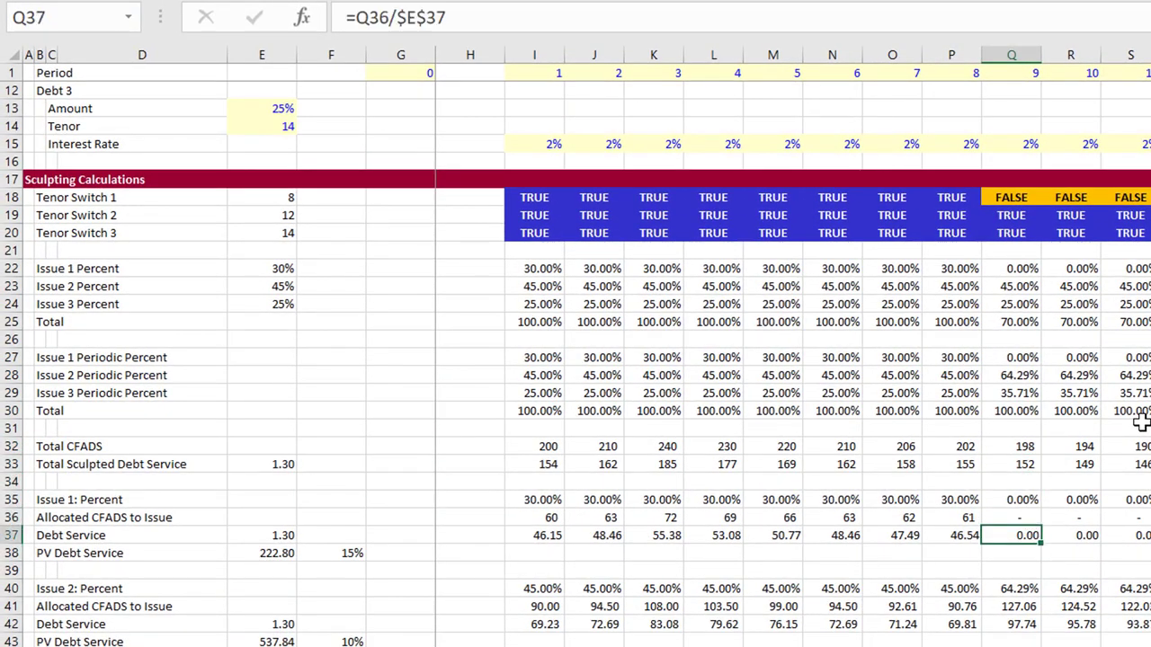
Examine the Issue 1 Allocated CFADS formulas in row 36 from period 8 back to period 1.
key("Left")
key("Up")
key("Left")
key("Left")
key("Left")
key("Left")
key("Left")
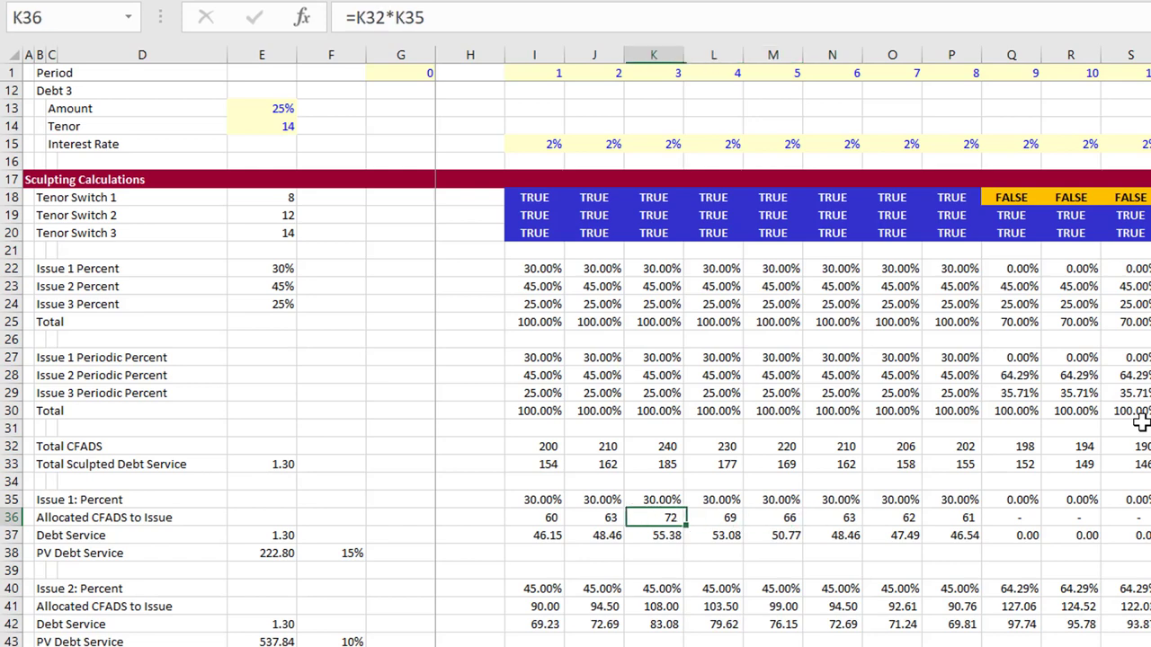
key("Left")
key("Left")
Examine the period 1 formulas for Issue 2 Allocated CFADS and Debt Service in I41 and I42.
key("Down")
key("Down")
key("Down")
key("Down")
key("Down")
key("Down")
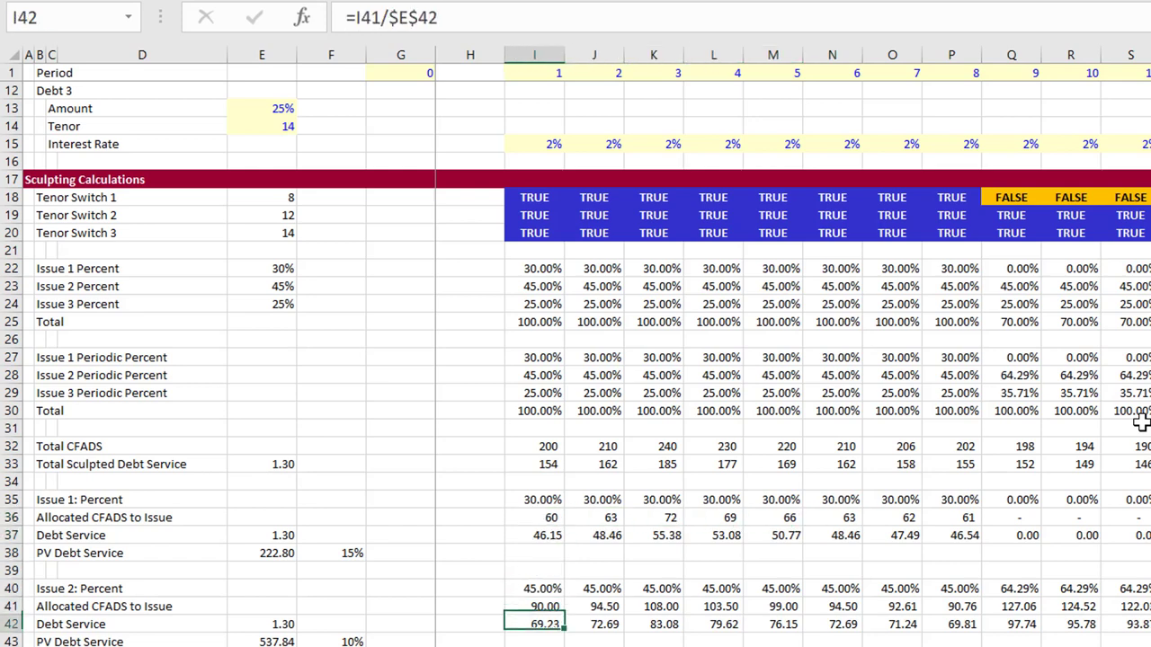
key("Down")
key("Up")
key("Up")
key("Up")
key("Down")
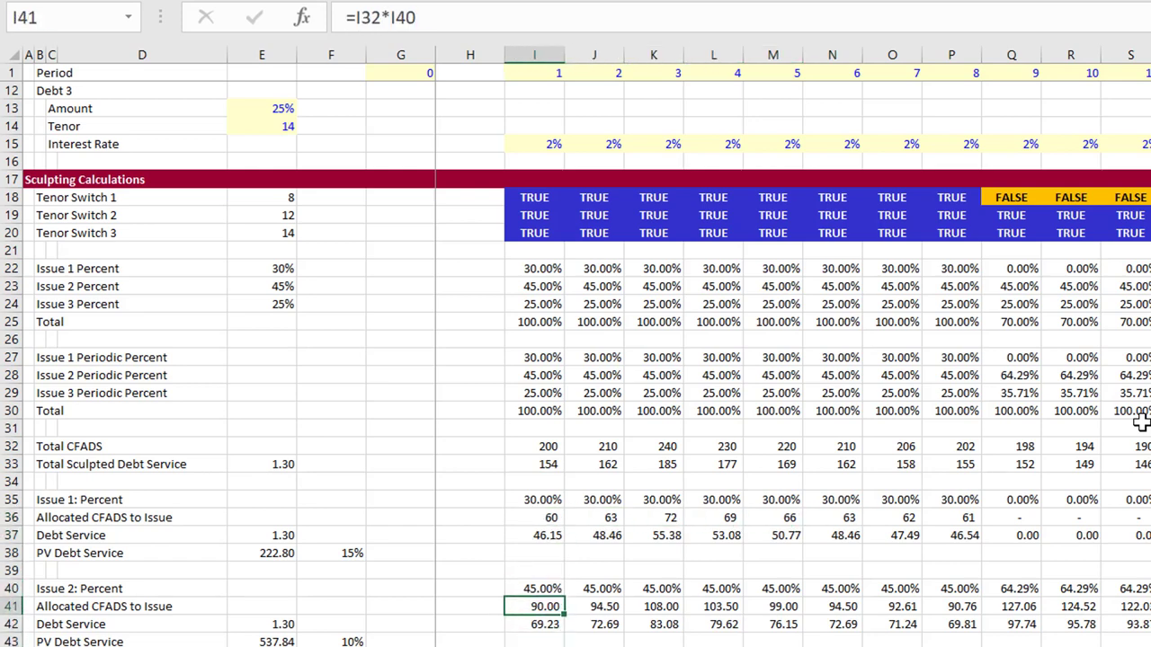
Continue down column I through the Issue 3 section to I49.
key("Down")
key("Down")
key("Down")
key("Down")
key("Down")
key("Down")
key("Down")
key("Down")
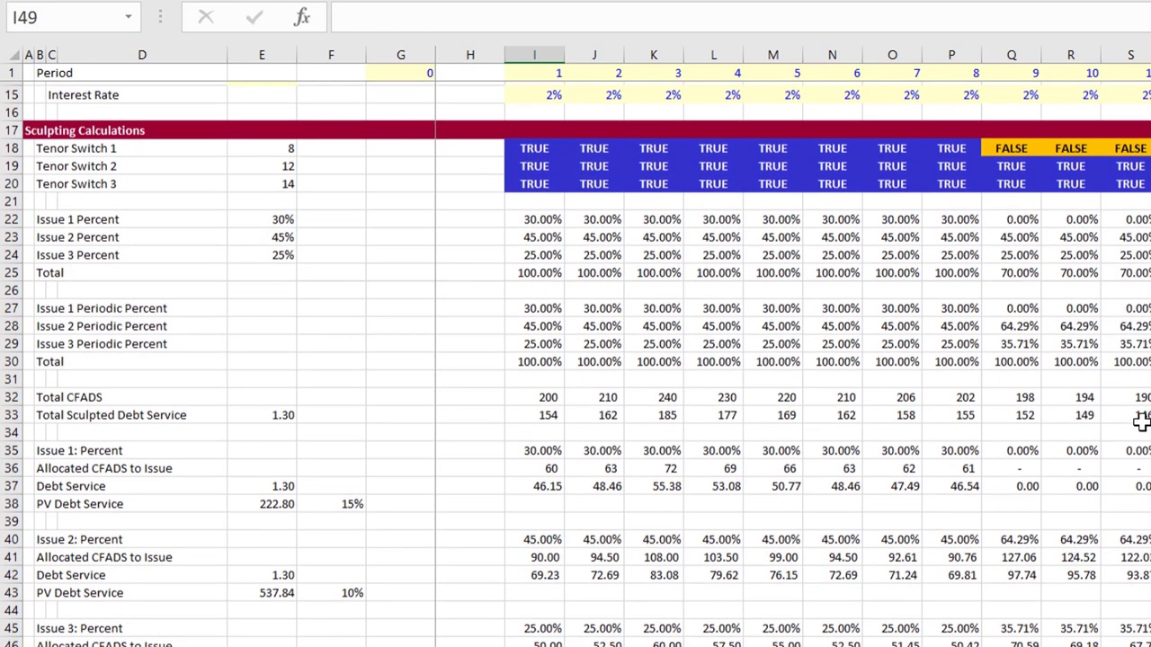
Highlight the complete Debt Service 1 to 3 rows, 53 to 55, in the Check section.
key("Down")
key("Down")
key("Down")
key("Down")
key("Down")
key("Down")
key("Down")
key("Down")
key("Down")
key("Down")
key("Down")
key("Down")
key("Down")
key("Down")
key("Down")
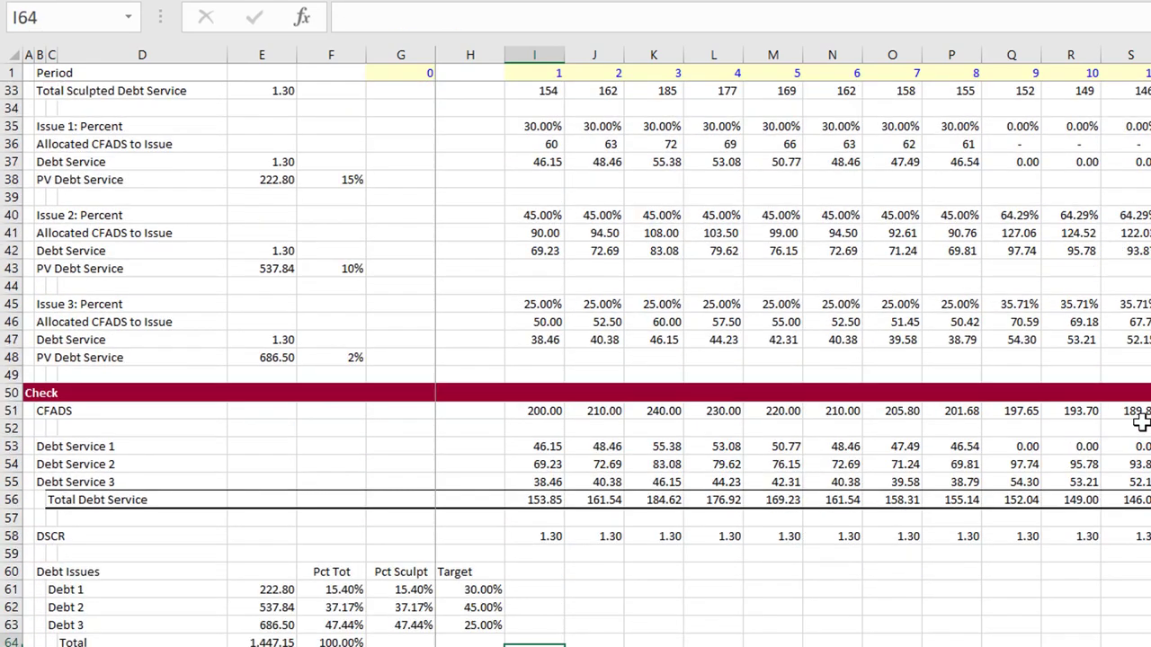
key("Up")
key("Up")
key("Up")
key("Up")
key("Up")
key("Up")
key("Up")
key("Up")
key("Up")
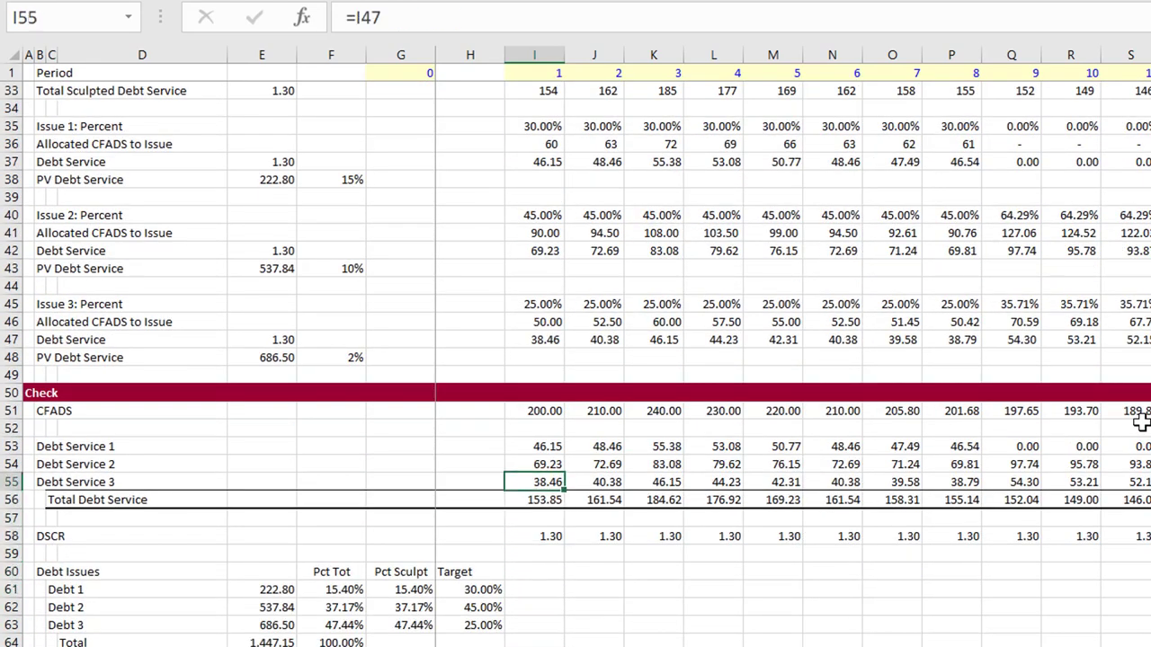
key("Up")
key("Up")
key("shift+Down")
key("shift+Down")
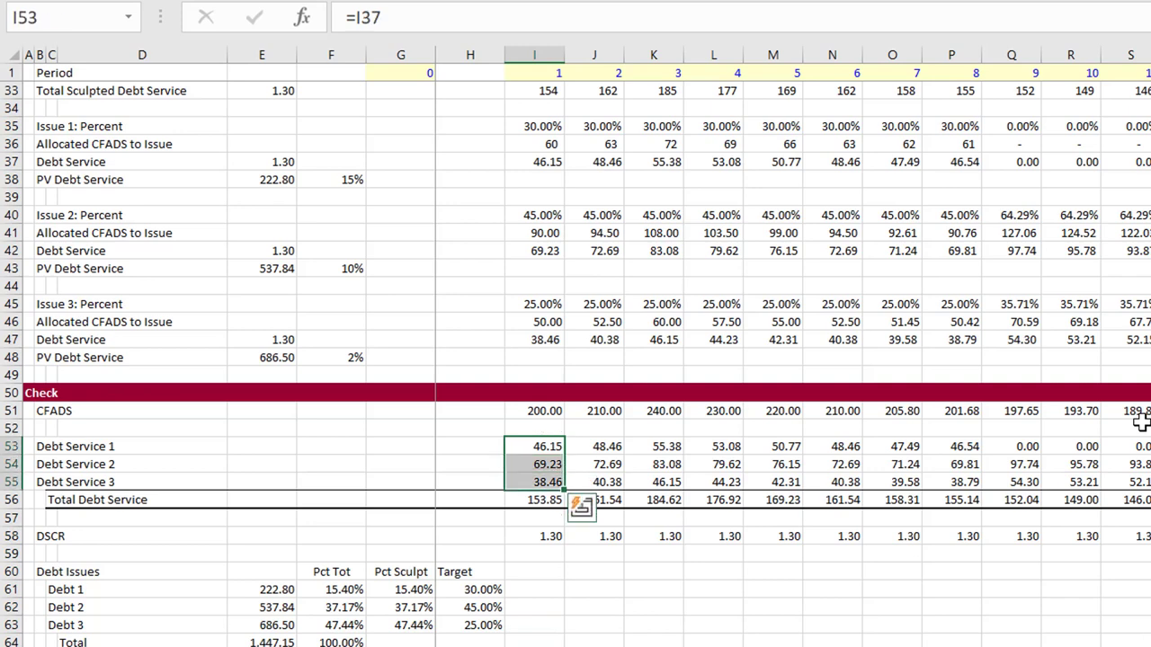
key("shift+space")
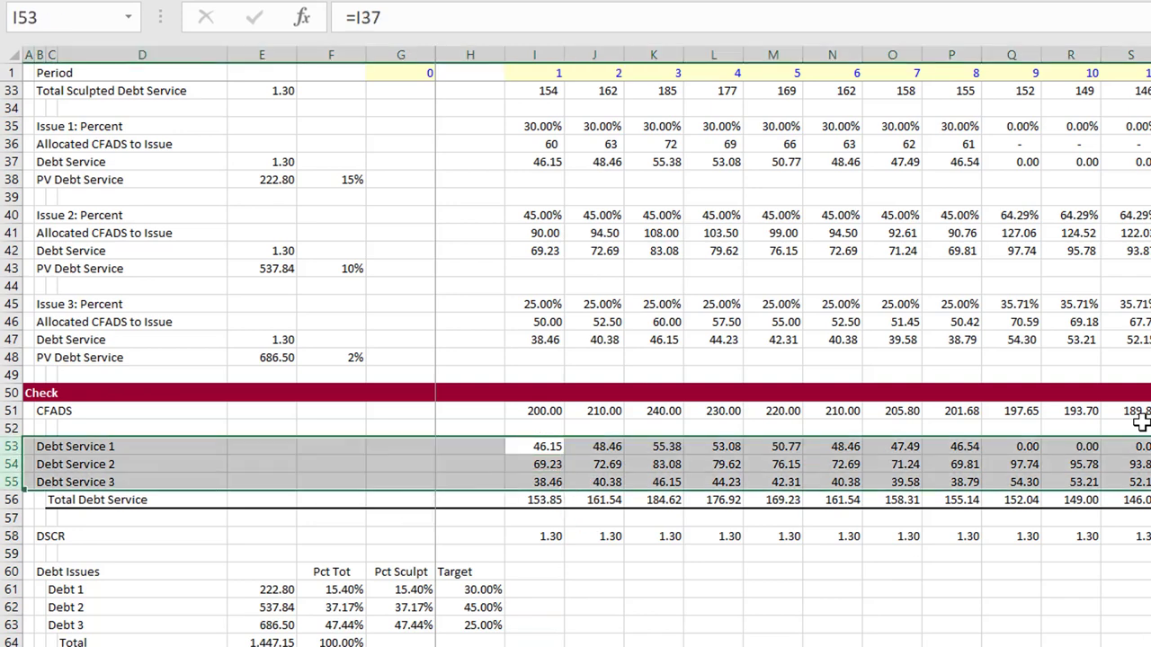
Examine the DSCR formula in I58 of the Check section and the neighbouring period.
key("Down")
key("Down")
key("Down")
key("Down")
key("Down")
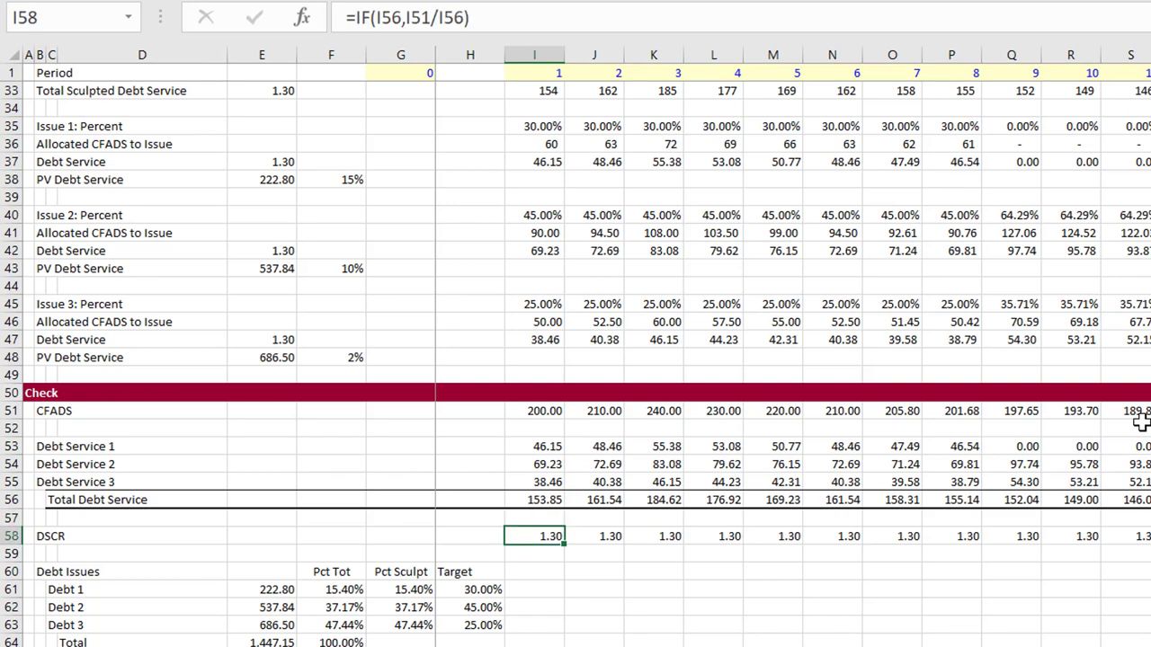
key("Right")
key("Left")
key("Left")
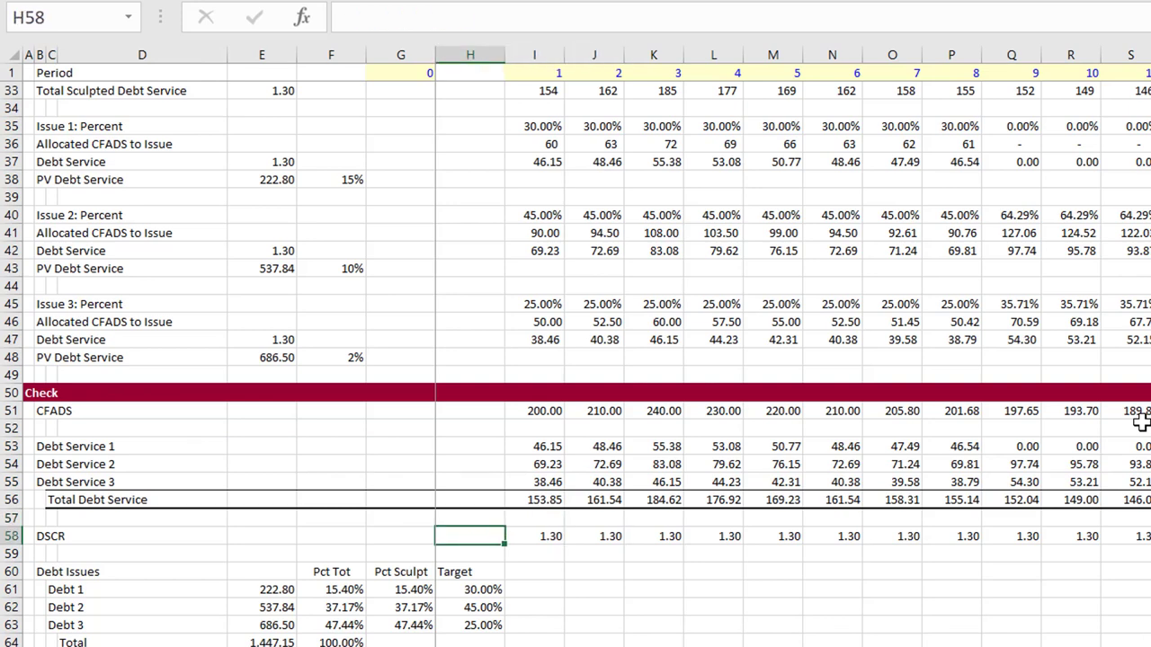
Examine the Pct Tot values of the Debt Issues table in column F, from Debt 1 to Debt 3.
key("Down")
key("Down")
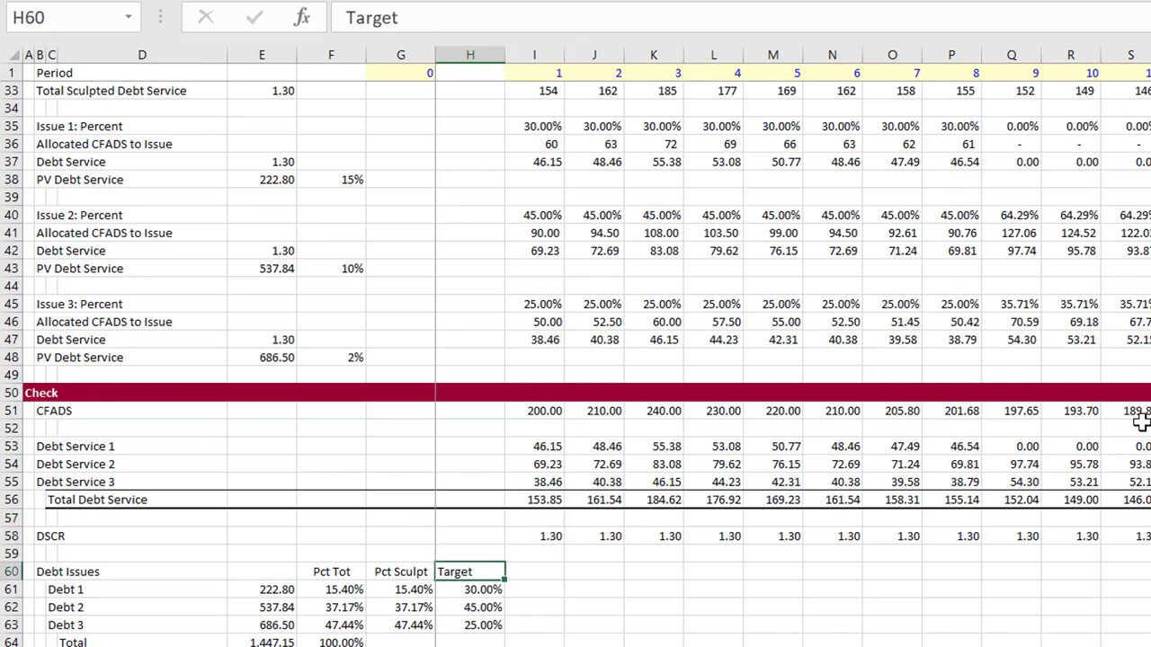
key("Down")
key("Left")
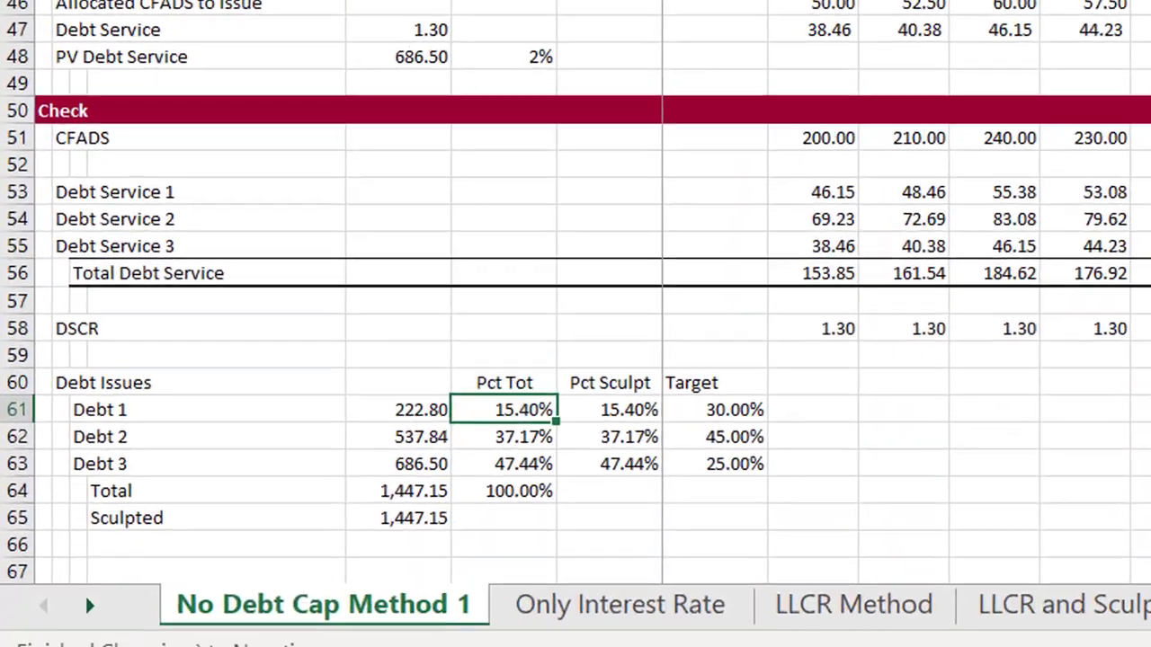
key("Down")
key("Down")
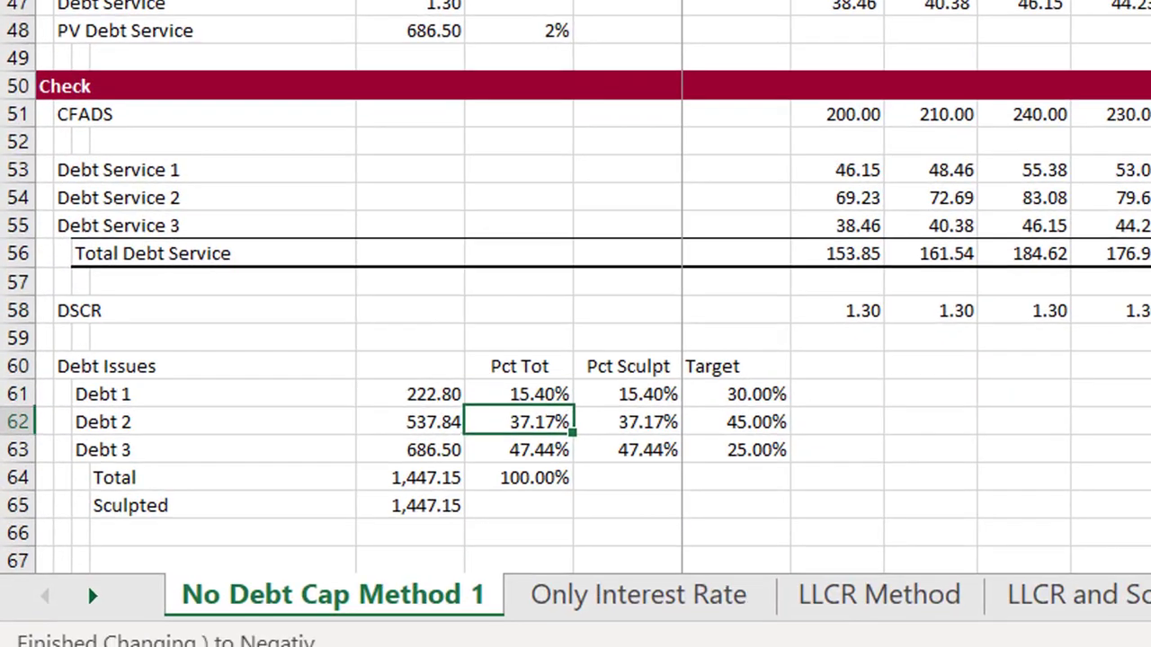
key("Up")
key("Up")
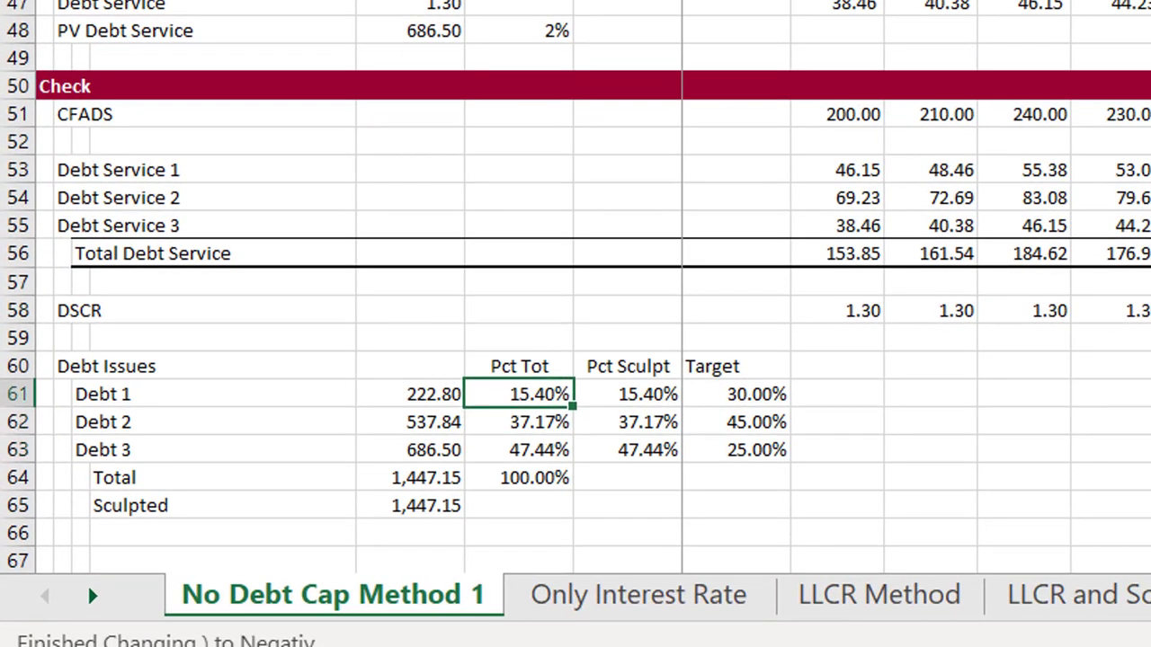
key("Down")
key("Down")
Switch to the LLCR Method sheet, viewing the Only Interest Rate sheet on the way.
key("ctrl+Up")
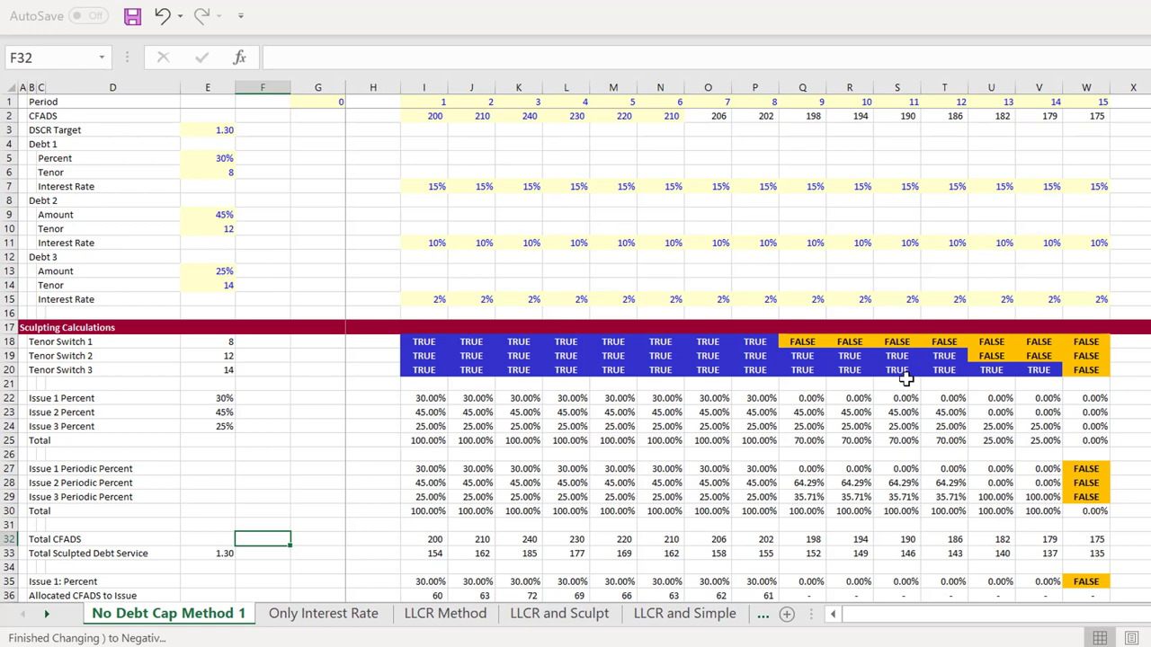
key("ctrl+Page_Down")
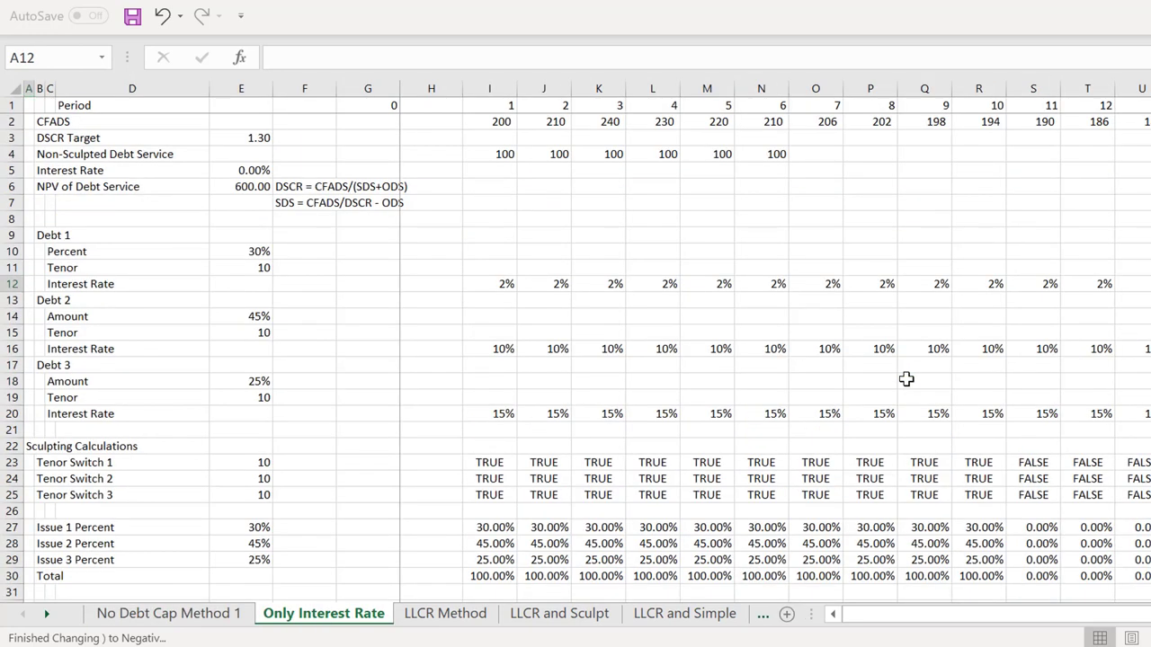
key("ctrl+Page_Down")
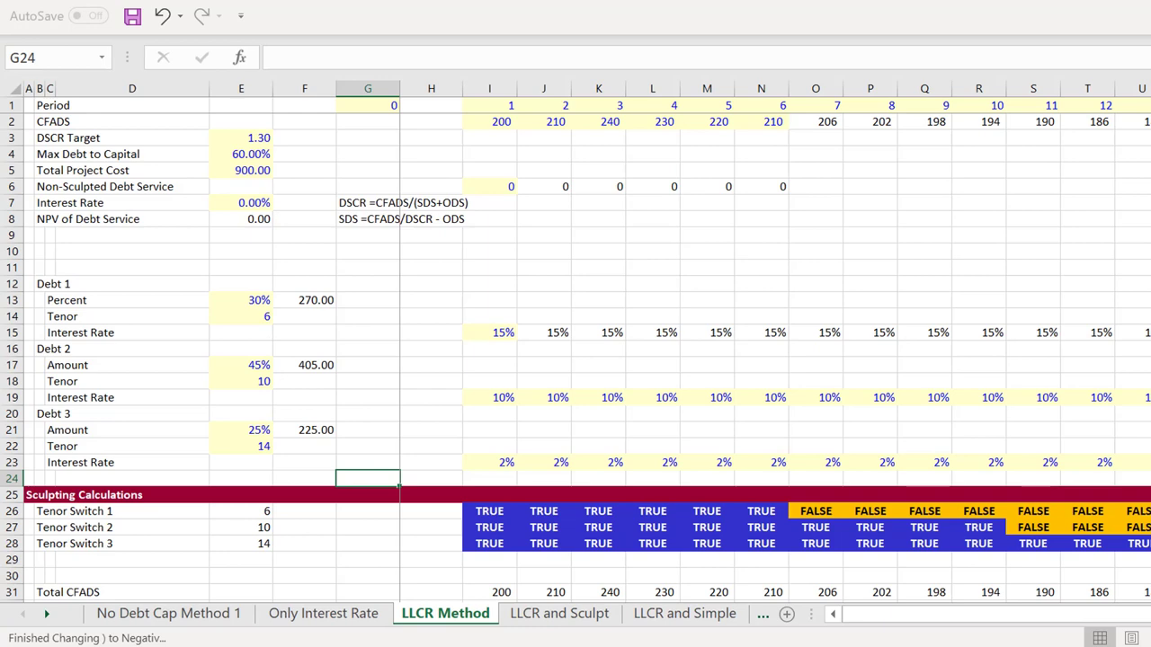
scroll(514, 277, "down", 1)
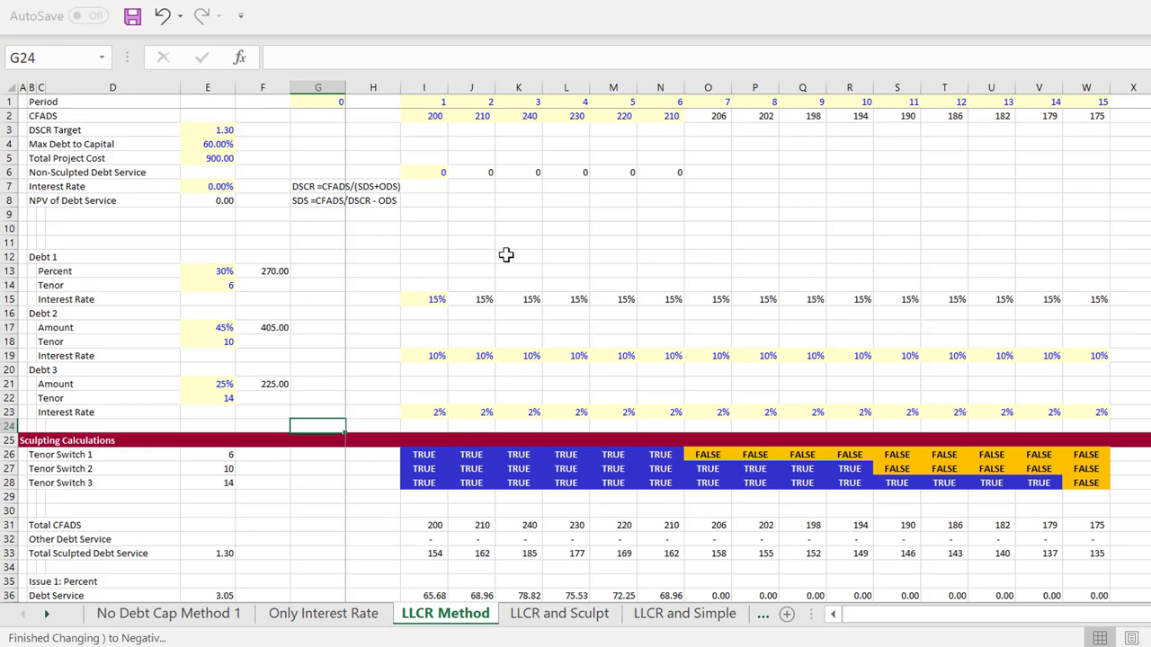
key("ctrl+Page_Down")
key("ctrl+Page_Up")
Go to the Total Project Cost input in E5 of the LLCR Method sheet.
key("Left")
key("Left")
key("Left")
key("Left")
key("Left")
key("Up")
key("Up")
key("Up")
key("Up")
key("Up")
key("Up")
key("Up")
key("Up")
key("Up")
key("Up")
key("Up")
key("Up")
key("Up")
key("Up")
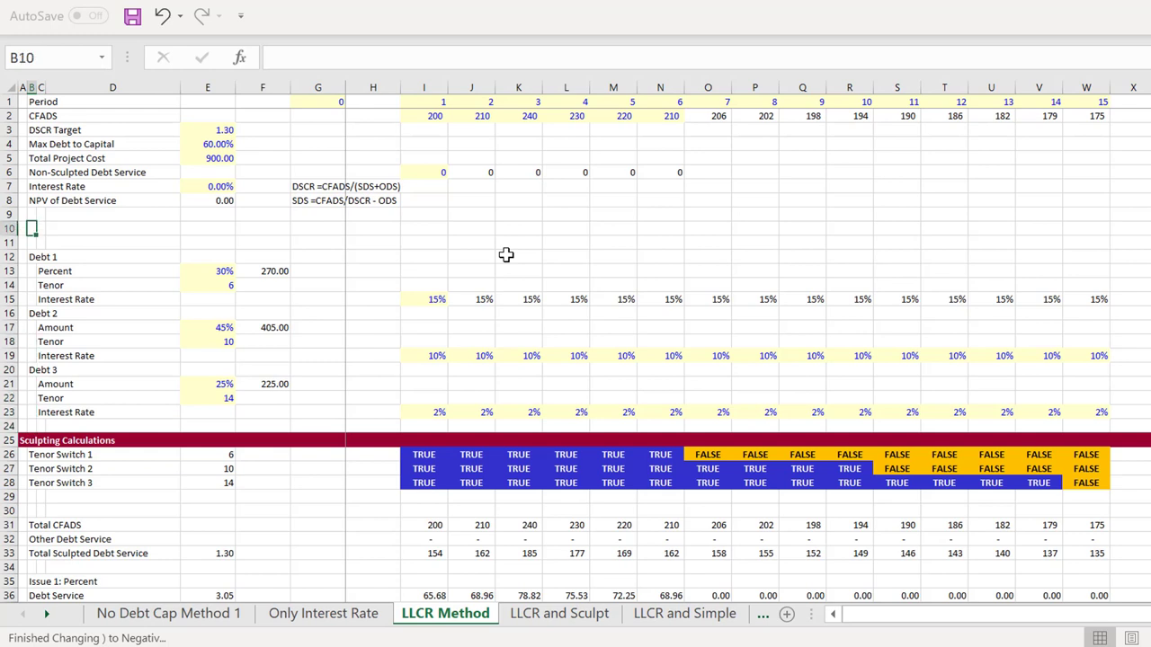
key("Up")
key("Up")
key("Up")
key("Up")
key("Up")
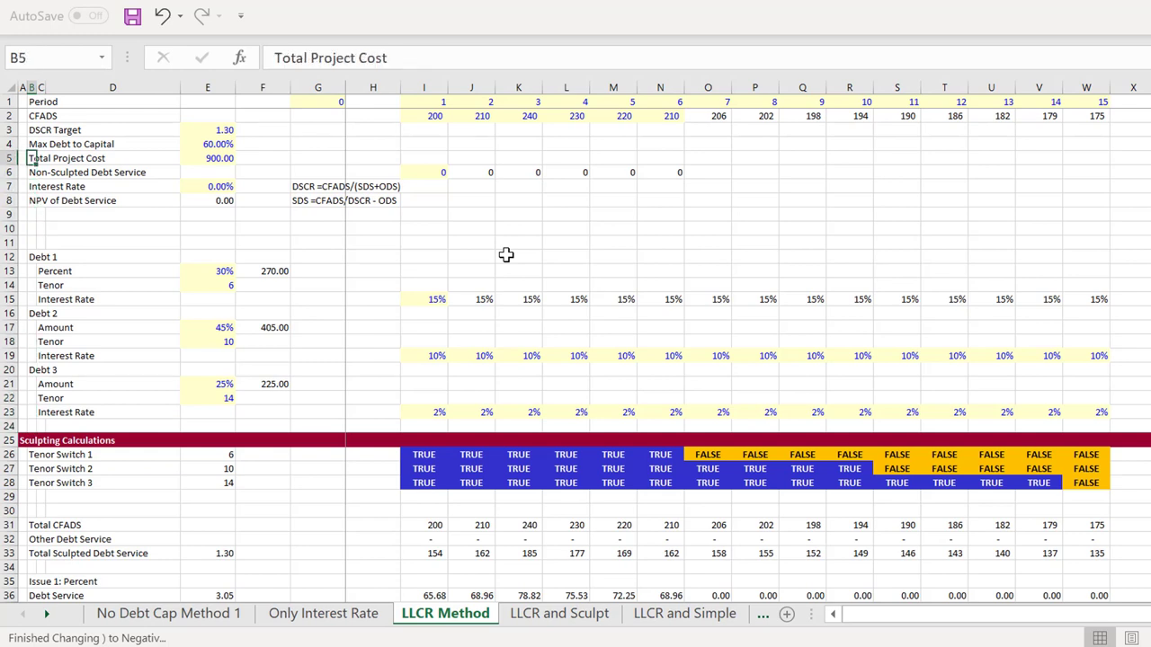
key("Right")
key("Right")
key("Right")
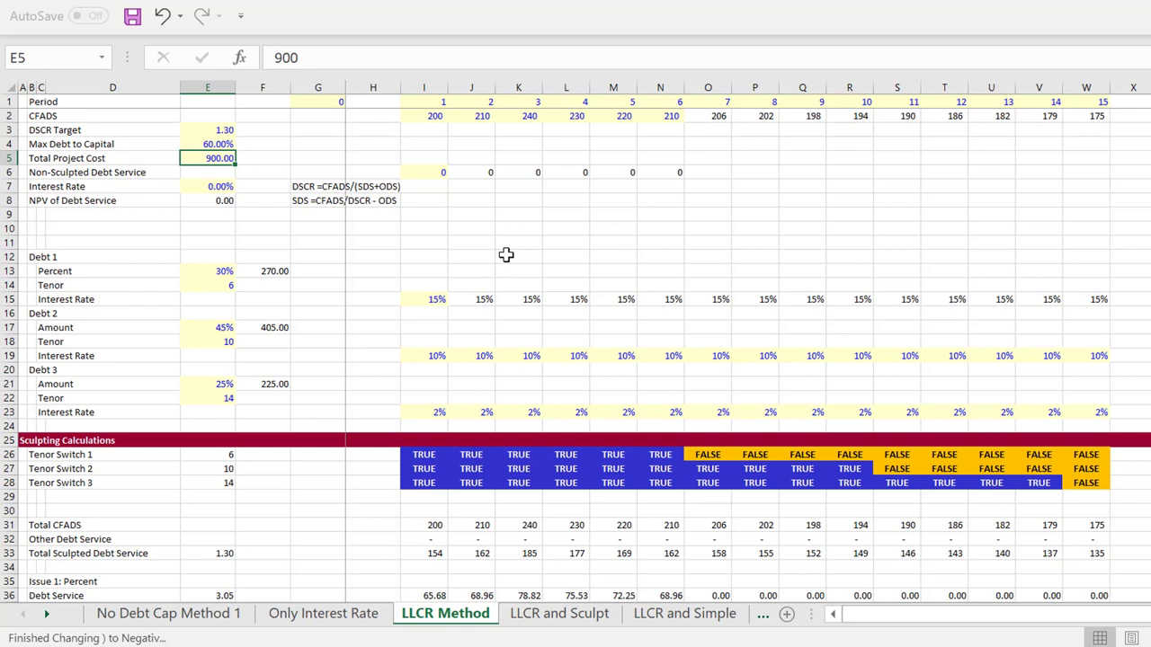
Inspect the cell references of the Debt 1 amount formula in F13, leaving it as it is.
key("Down")
key("Down")
key("Down")
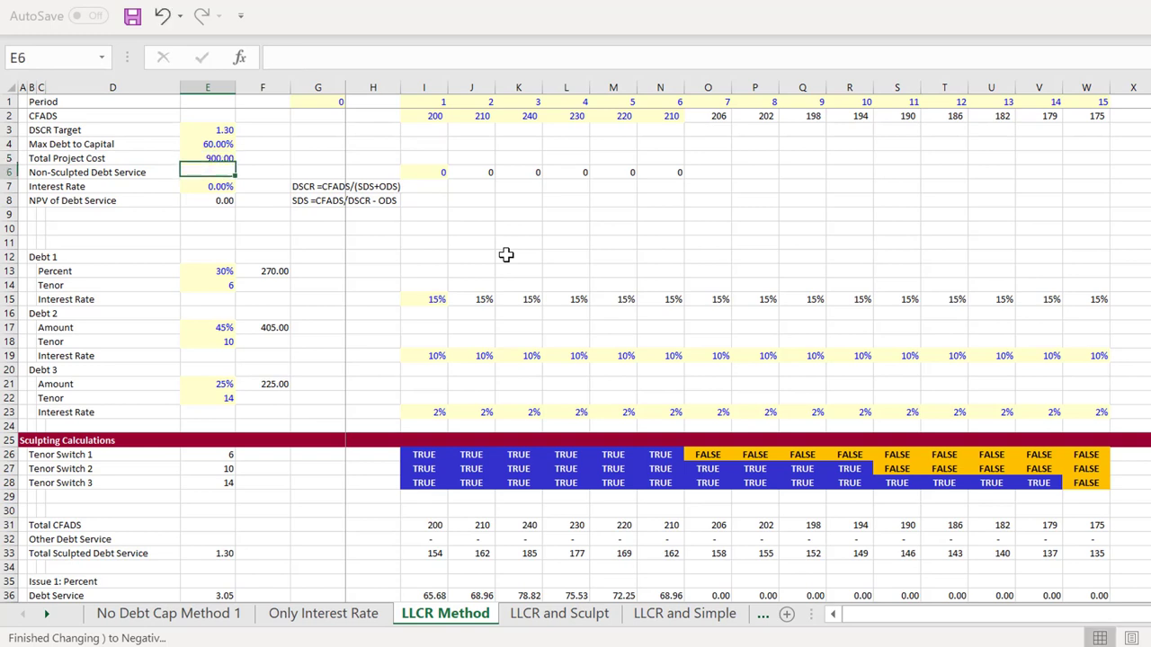
key("Down")
key("Down")
key("Down")
key("Down")
key("Down")
key("Right")
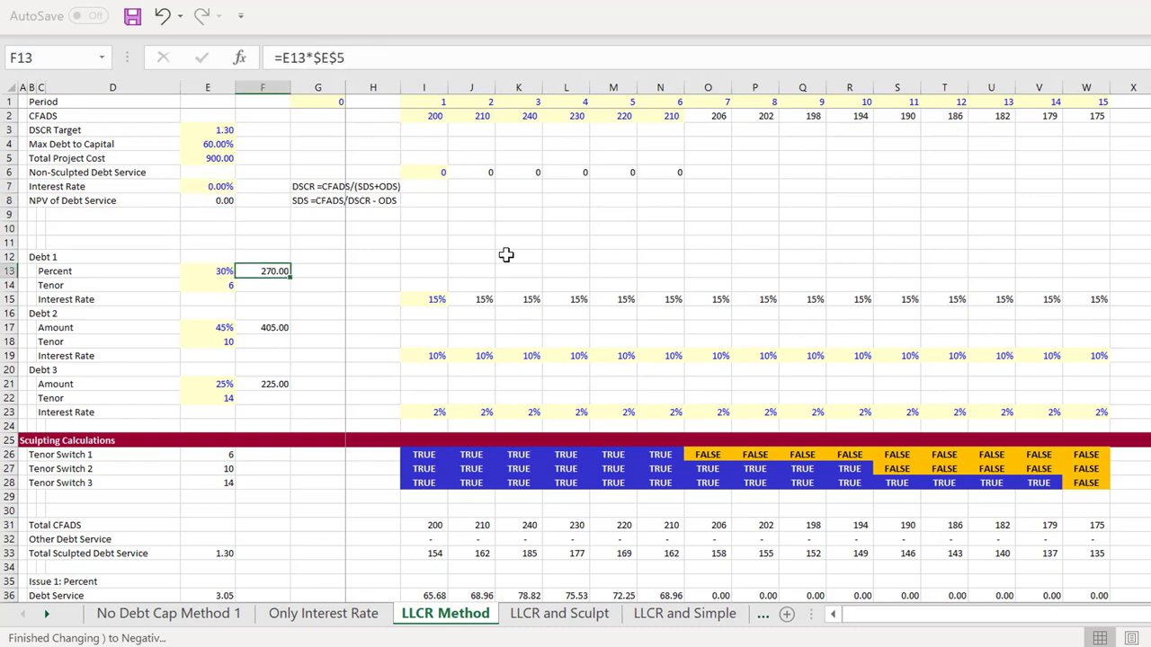
key("F2")
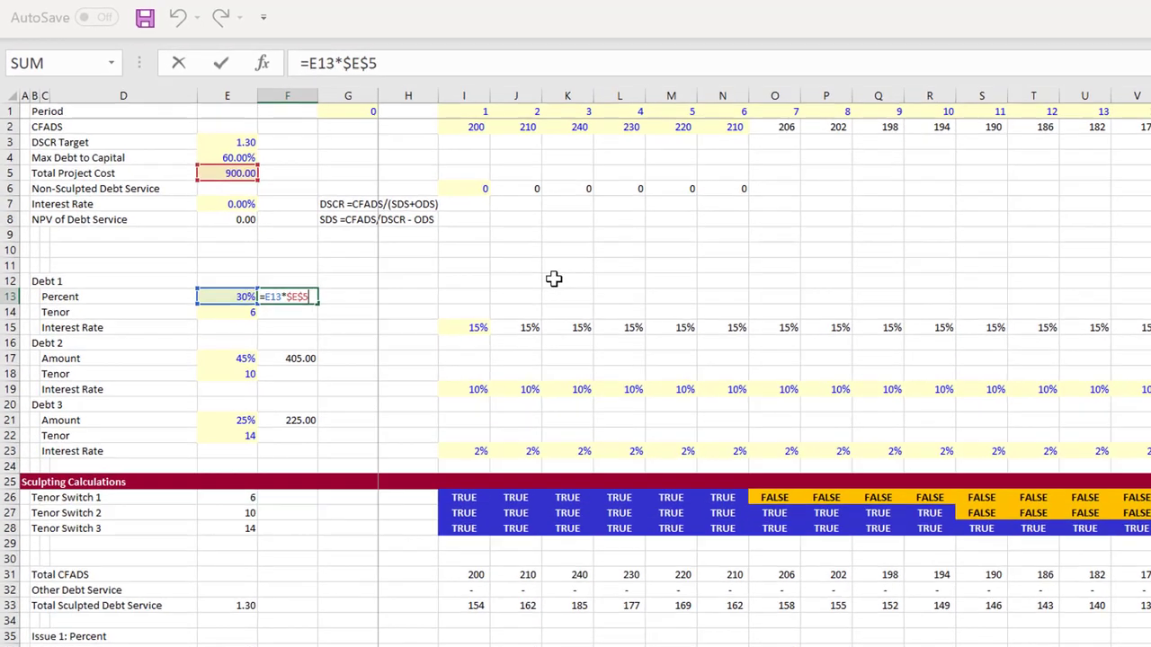
key("ctrl+Return")
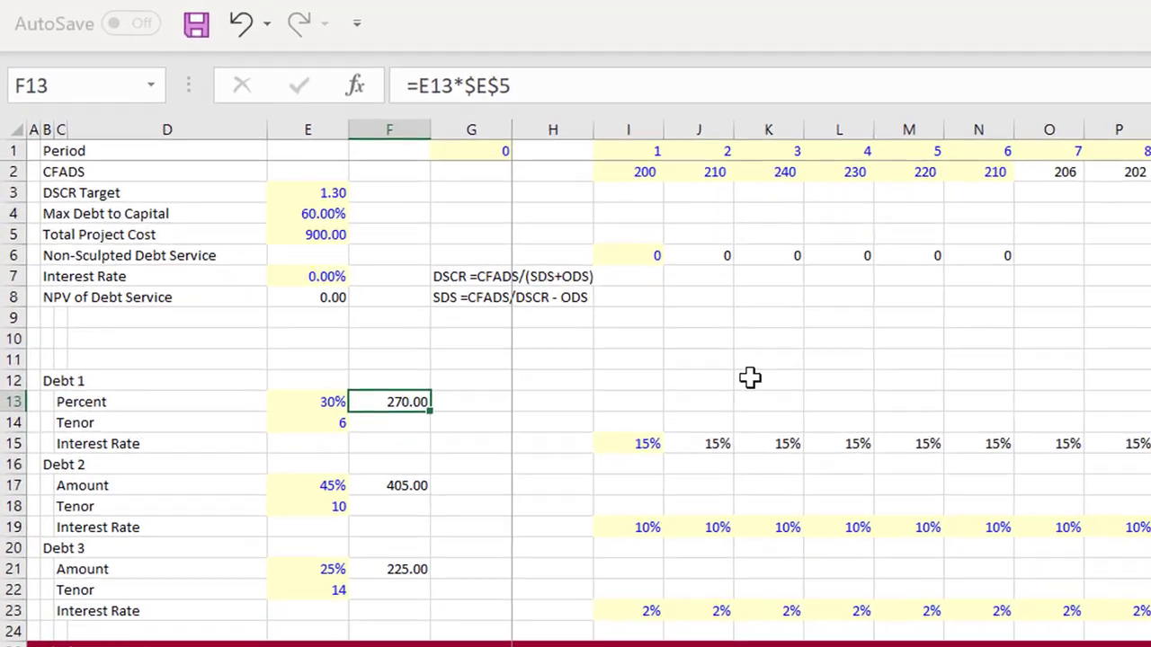
Inspect the cell references of the Debt 2 and Debt 3 amount formulas in F17 and F21.
key("Down")
key("Down")
key("Down")
key("Down")
key("F2")
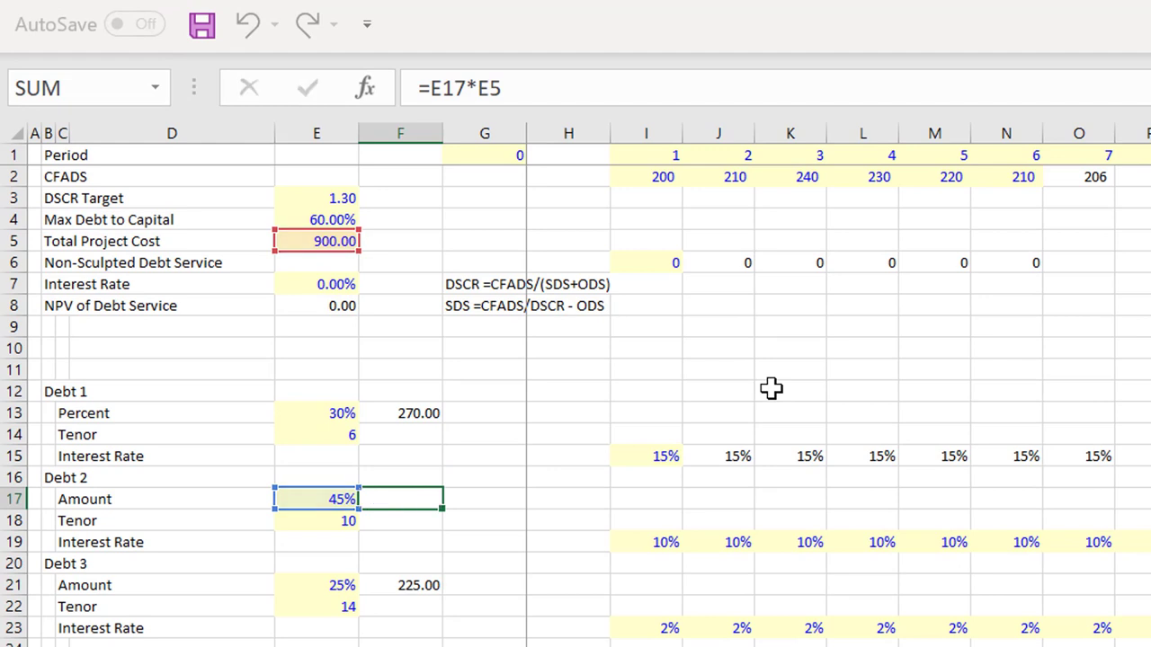
key("Return")
key("Down")
key("Down")
key("Down")
key("F2")
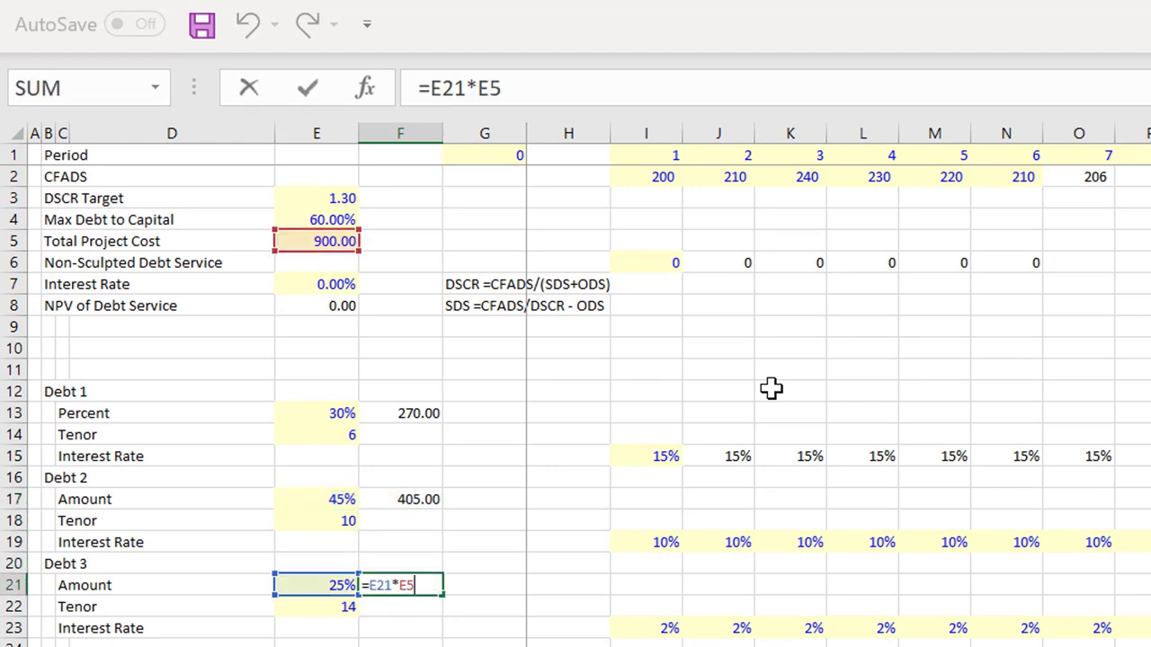
key("ctrl+Return")
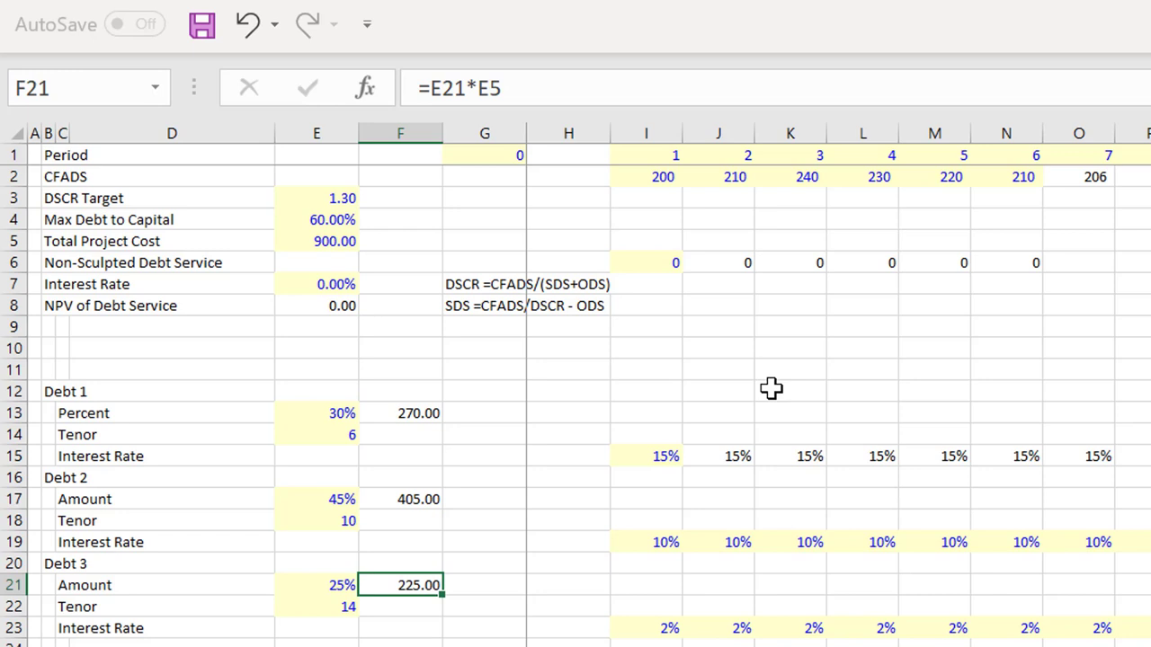
Look through the Sculpting Calculations section and return to the Total Sculpted Debt Service DSCR in E33.
key("Down")
key("Down")
key("Down")
key("Down")
key("Down")
key("Down")
key("Down")
key("Down")
key("Down")
key("Down")
key("Down")
key("Down")
key("Down")
key("Down")
key("Down")
key("Down")
key("Down")
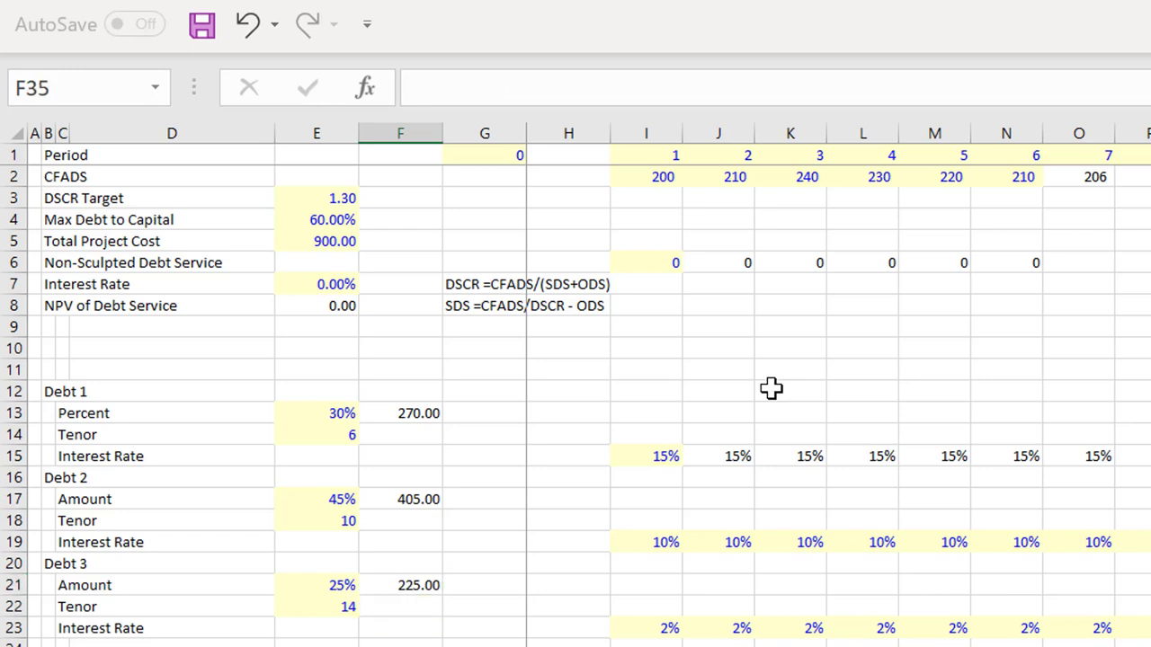
key("Down")
key("Down")
key("Down")
key("Down")
key("Up")
key("Up")
key("Up")
key("Up")
key("Up")
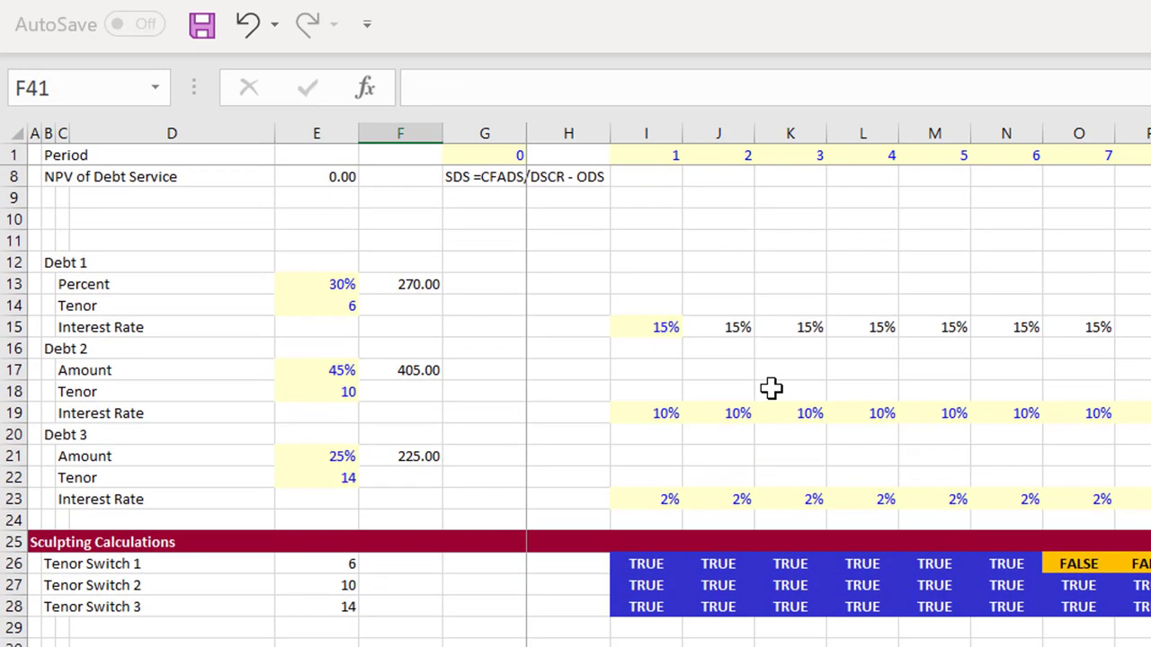
key("Up")
key("Up")
key("Up")
key("Up")
key("Up")
key("Left")
key("Down")
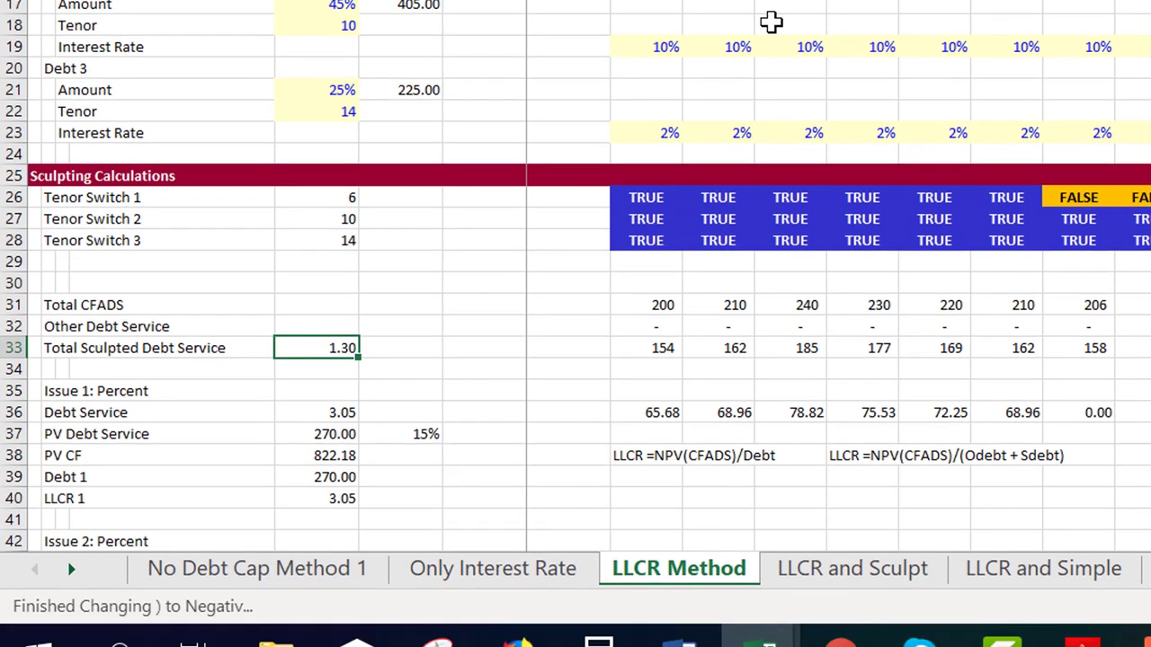
Review the debt assumptions in column E again, moving up from E33 and back down to the Debt 3 Amount in E21.
scroll(771, 388, "up", 2)
key("Up")
key("Up")
key("Up")
key("Up")
key("Up")
key("Up")
key("Up")
key("Up")
key("Up")
key("Up")
key("Up")
key("Up")
key("Up")
key("Down")
key("Down")
key("Down")
key("Down")
key("Down")
key("Down")
key("Down")
key("Down")
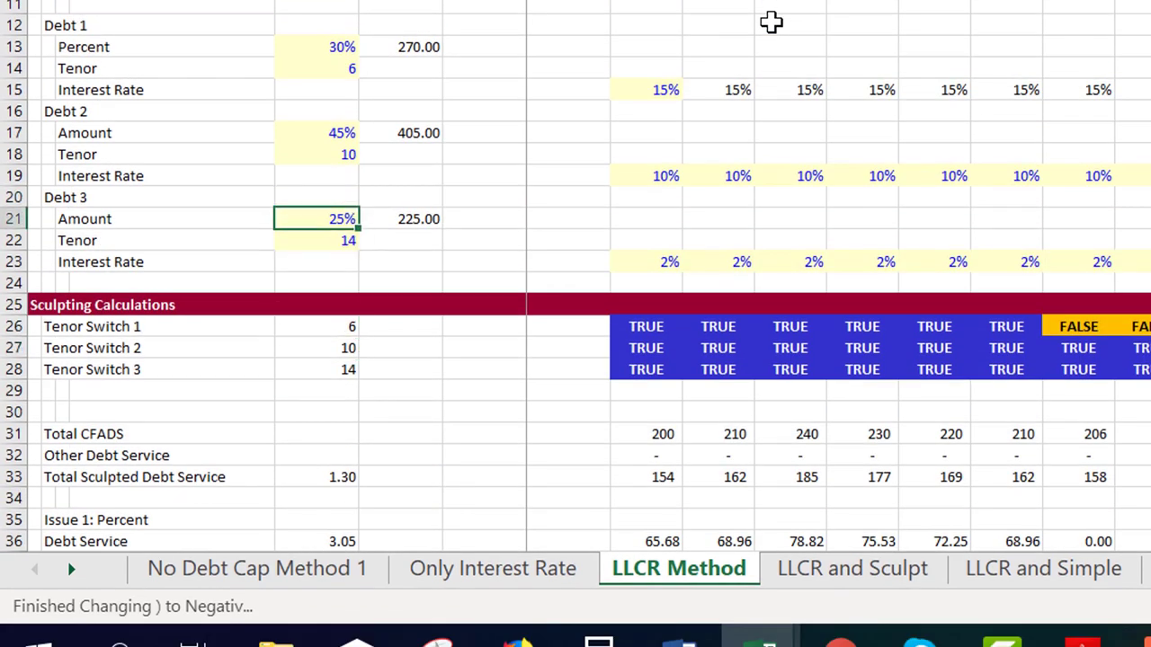
Look through the Issue 1 to 3 calculations in column E and return to the Issue 1 Debt Service in E36.
key("Down")
key("Down")
key("Down")
key("Down")
key("Down")
key("Down")
key("Down")
key("Down")
key("Down")
key("Down")
key("Down")
key("Down")
key("Down")
key("Down")
key("Down")
key("Down")
key("Down")
key("Down")
key("Down")
key("Down")
key("Up")
key("Up")
key("Up")
key("Up")
key("Up")
key("Up")
key("Up")
key("Up")
key("Up")
key("Up")
key("Up")
key("Up")
key("Up")
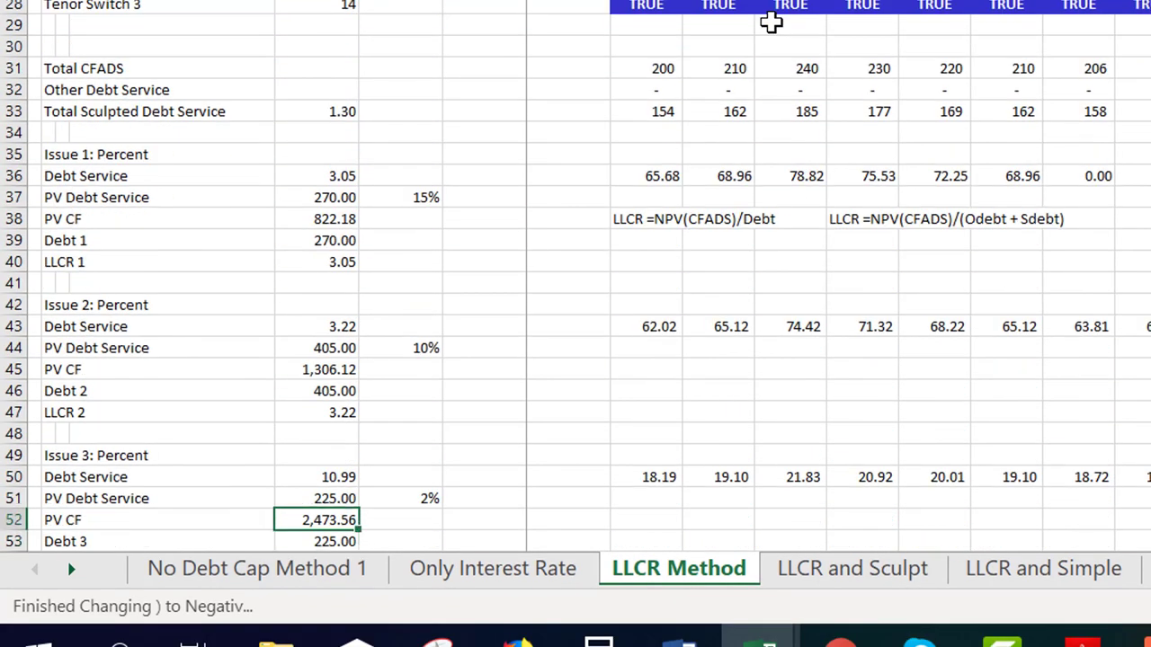
key("Up")
key("Up")
key("Up")
key("Up")
key("Up")
key("Down")
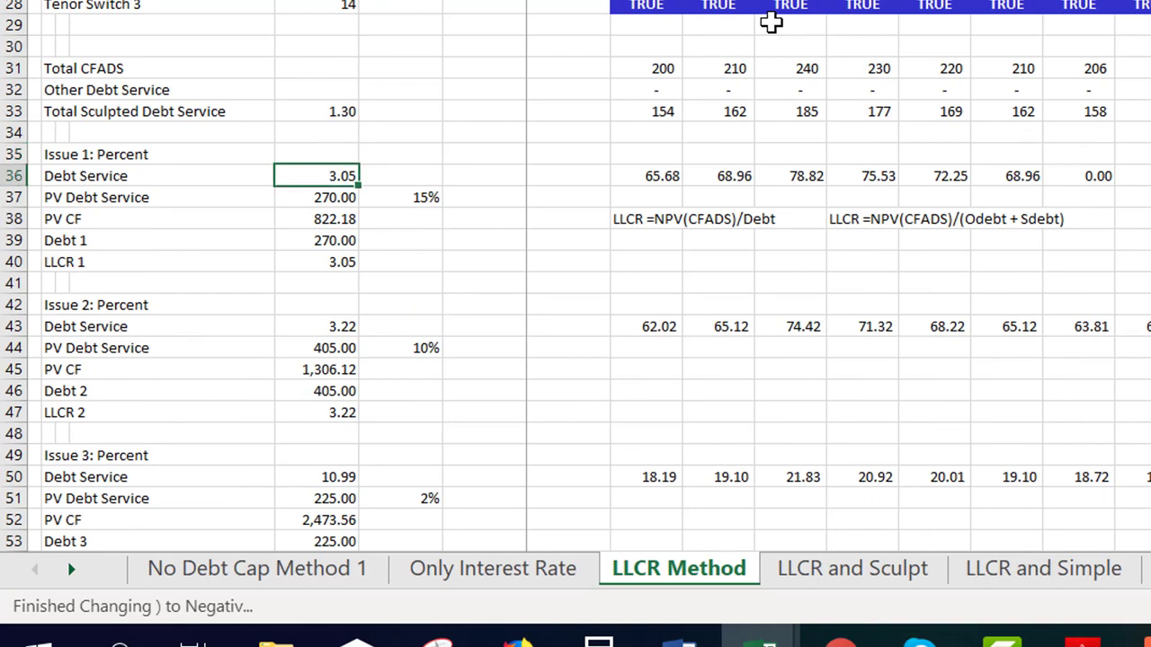
Examine the Issue 1 Debt Service, PV Debt Service and PV CF cells in E36 to E38.
key("Down")
key("Up")
key("Down")
key("Down")
key("Down")
key("Down")
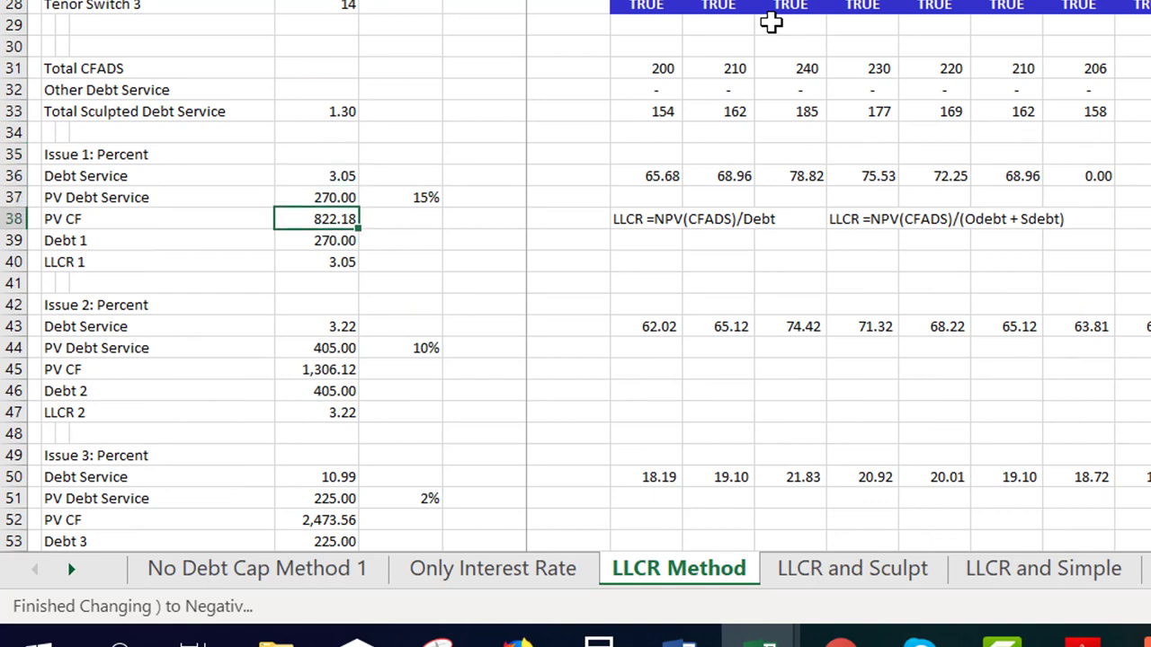
key("Up")
key("Up")
key("Up")
key("Up")
key("Down")
key("Down")
key("Down")
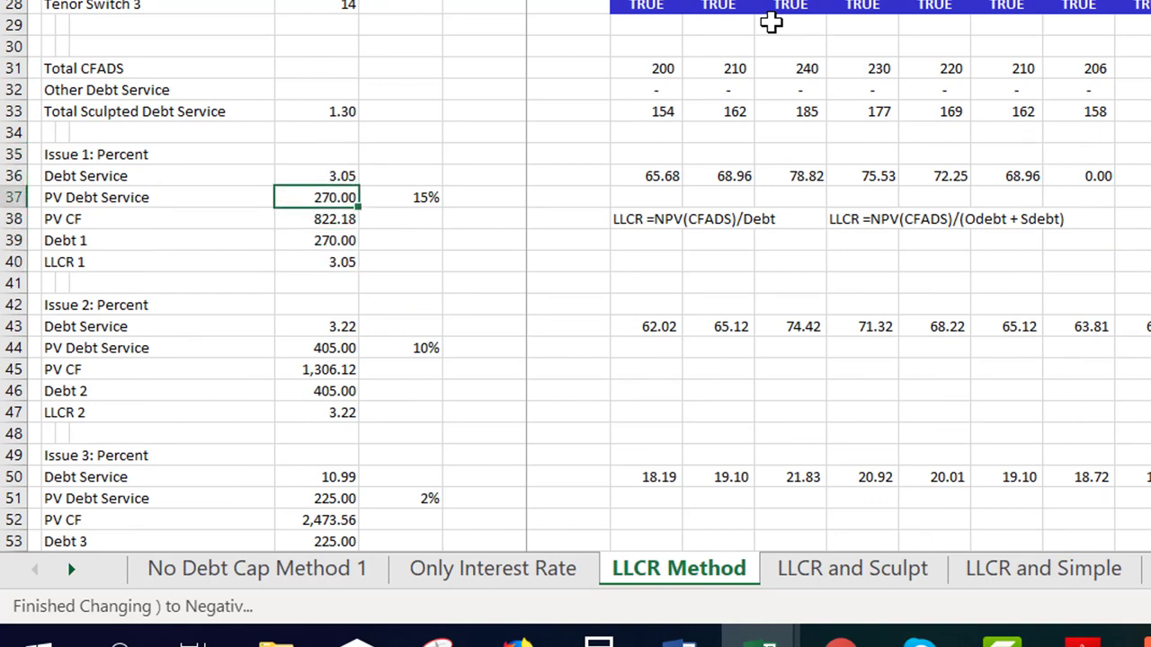
Inspect the LLCR 1 formula =E38/E39 in E40, leaving it as it is.
key("Down")
type("=E38/E39")
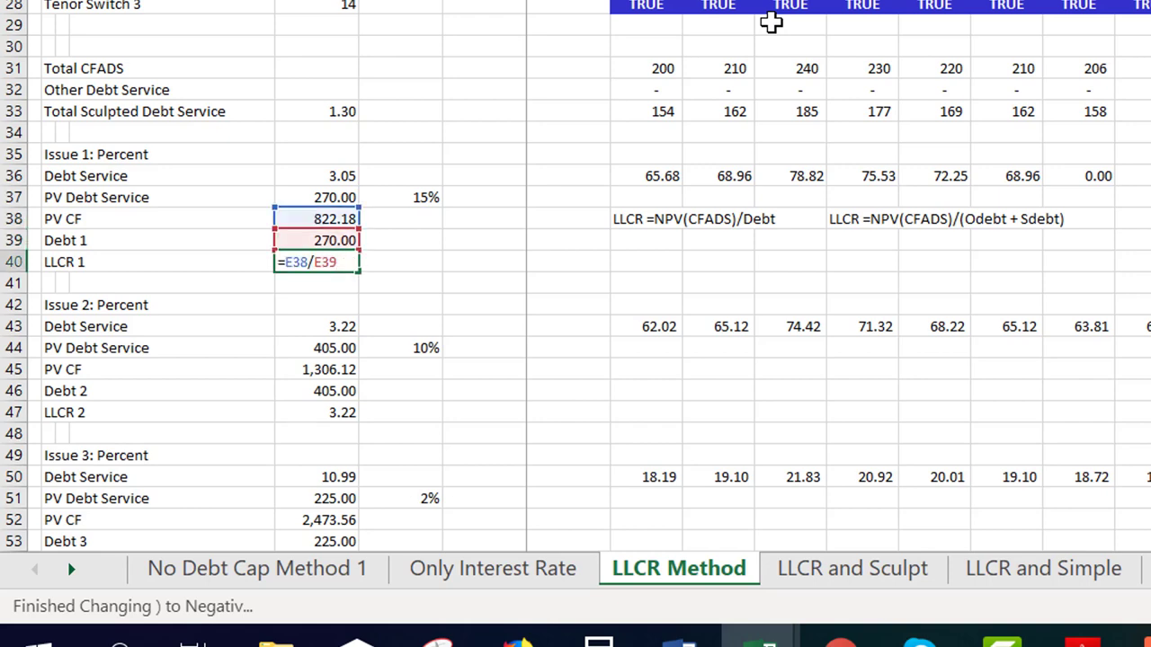
key("ctrl+Return")
Go back over the debt percentages in column E and recheck the Debt 1 amount formula in F13 without changing it.
key("Up")
key("Up")
key("Up")
key("Up")
key("Up")
key("Up")
key("Up")
key("Up")
key("Up")
key("Up")
key("Up")
key("Up")
key("Up")
key("Up")
key("Up")
key("Up")
key("Up")
key("Up")
key("Up")
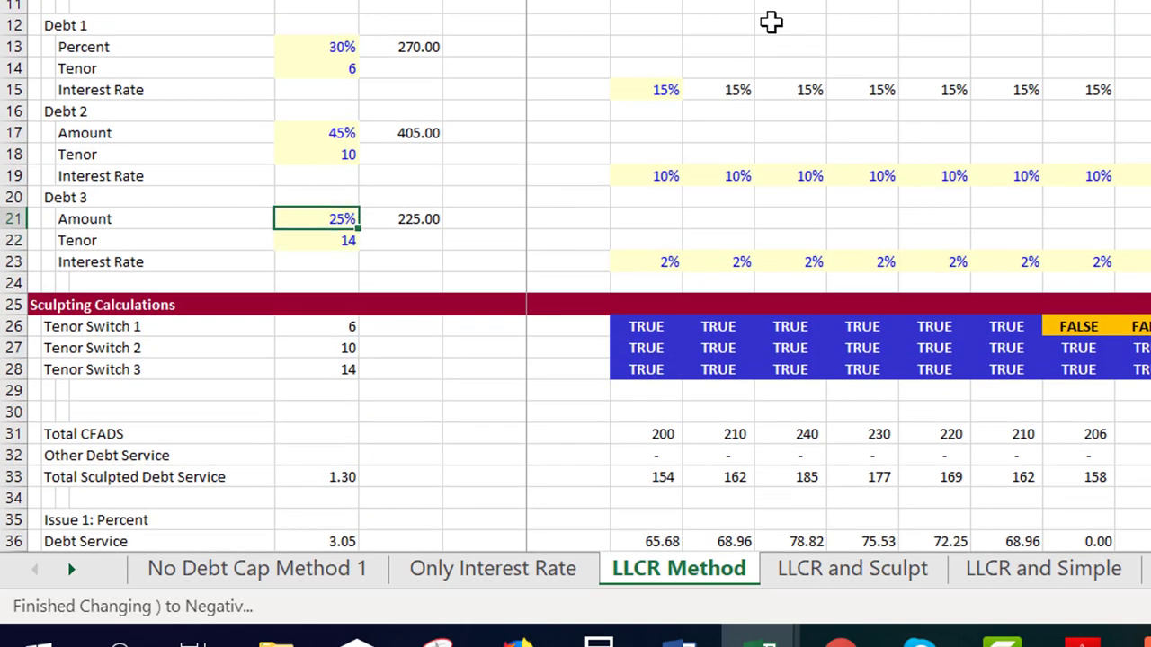
key("Up")
key("Up")
key("Up")
key("Up")
key("Up")
key("Up")
key("Up")
key("Up")
key("Up")
key("Up")
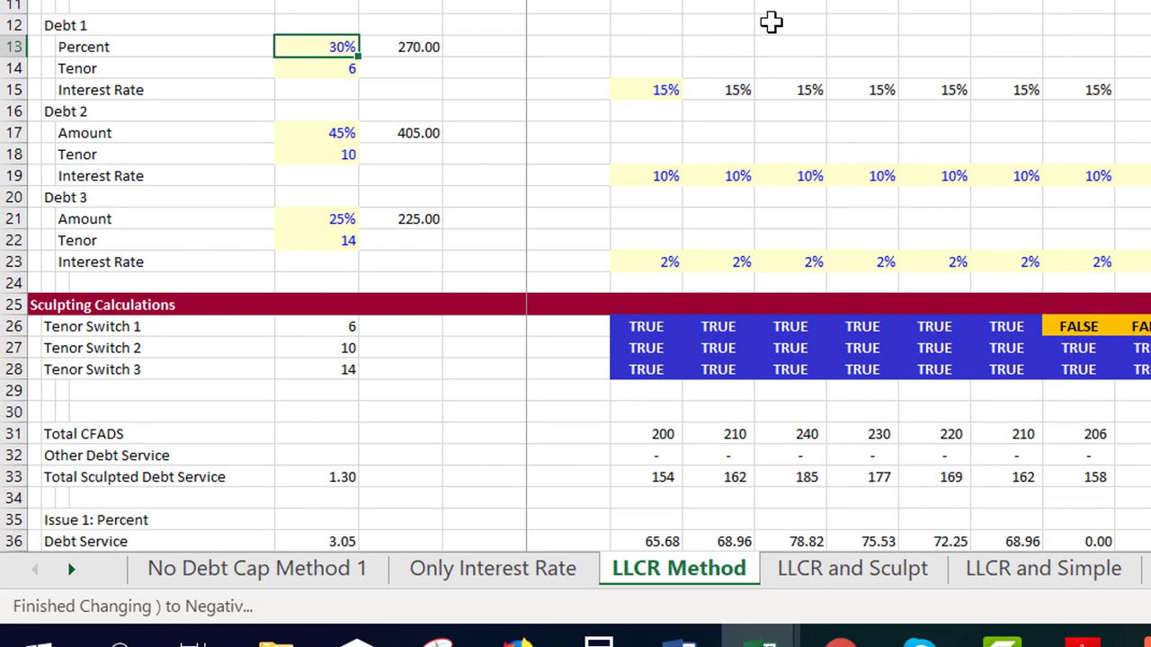
key("Right")
key("F2")
key("Escape")
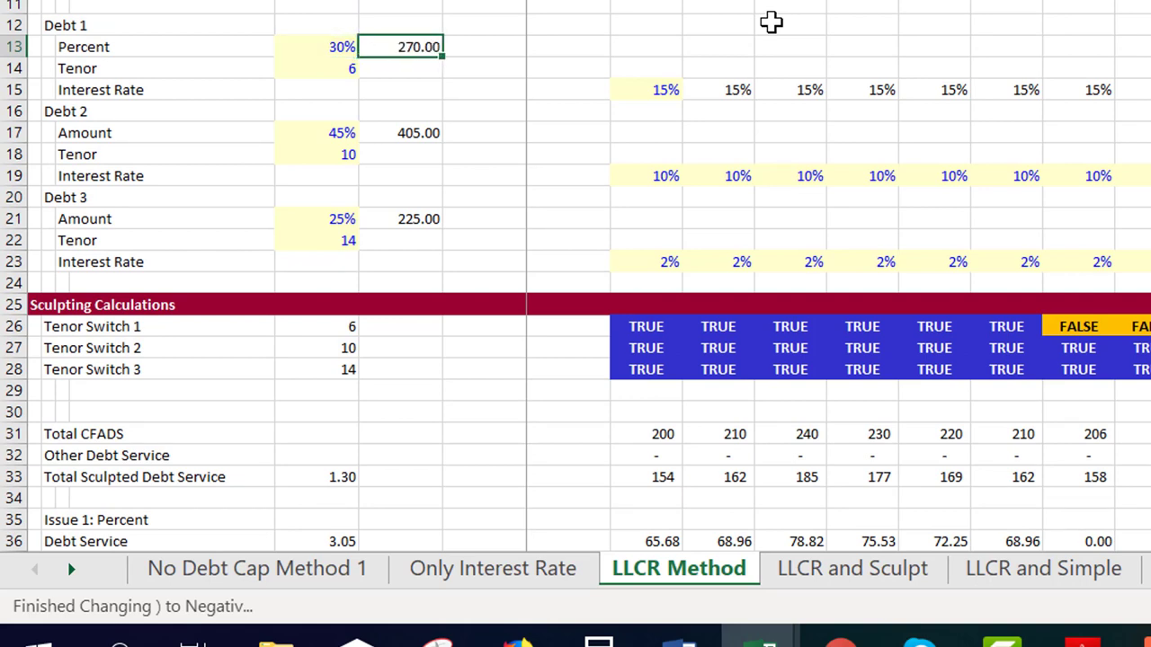
Look through the Sculpting Calculations in column E as far as the Check section's debt service and DSCR rows.
key("Left")
key("Down")
key("Down")
key("Down")
key("Down")
key("Down")
key("Down")
key("Down")
key("Down")
key("Down")
key("Down")
key("Down")
key("Down")
key("Down")
key("Down")
key("Down")
key("Down")
key("Down")
key("Down")
key("Down")
key("Down")
key("Down")
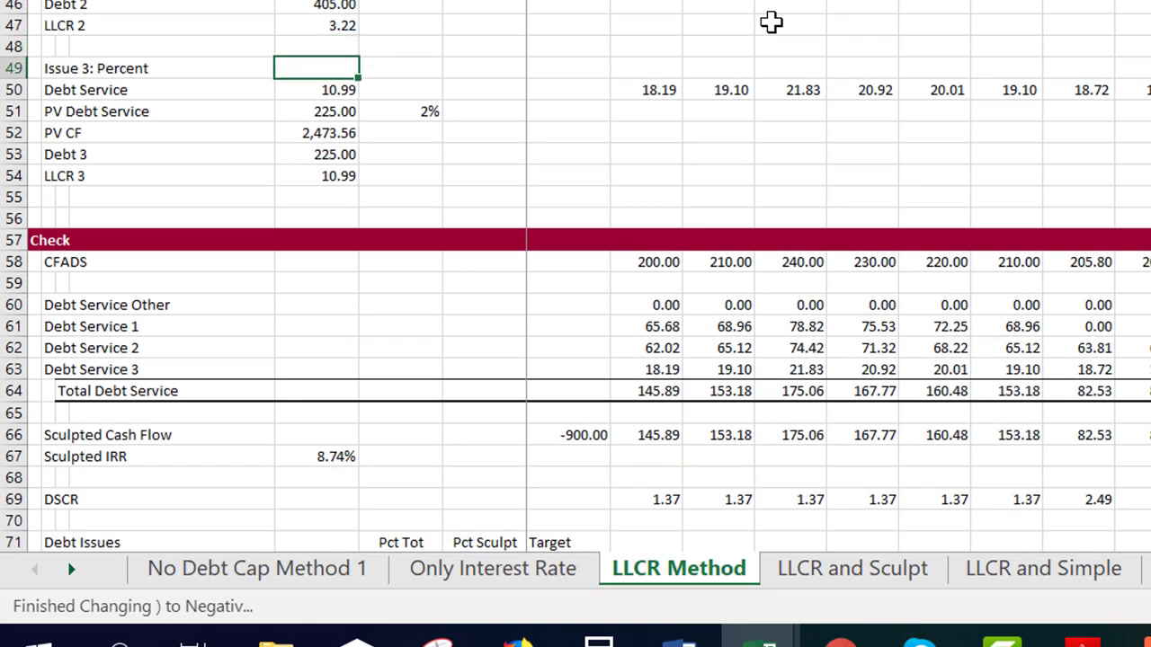
Return from the Check section to the debt assumptions, ending at the Debt 2 heading row in E16.
key("Down")
key("Up")
key("Up")
key("Up")
key("Up")
key("Up")
key("Up")
key("Up")
key("Up")
key("Up")
key("Up")
key("Up")
key("Up")
key("Up")
key("Up")
key("Up")
key("Up")
key("Up")
key("Up")
key("Up")
key("Up")
key("Down")
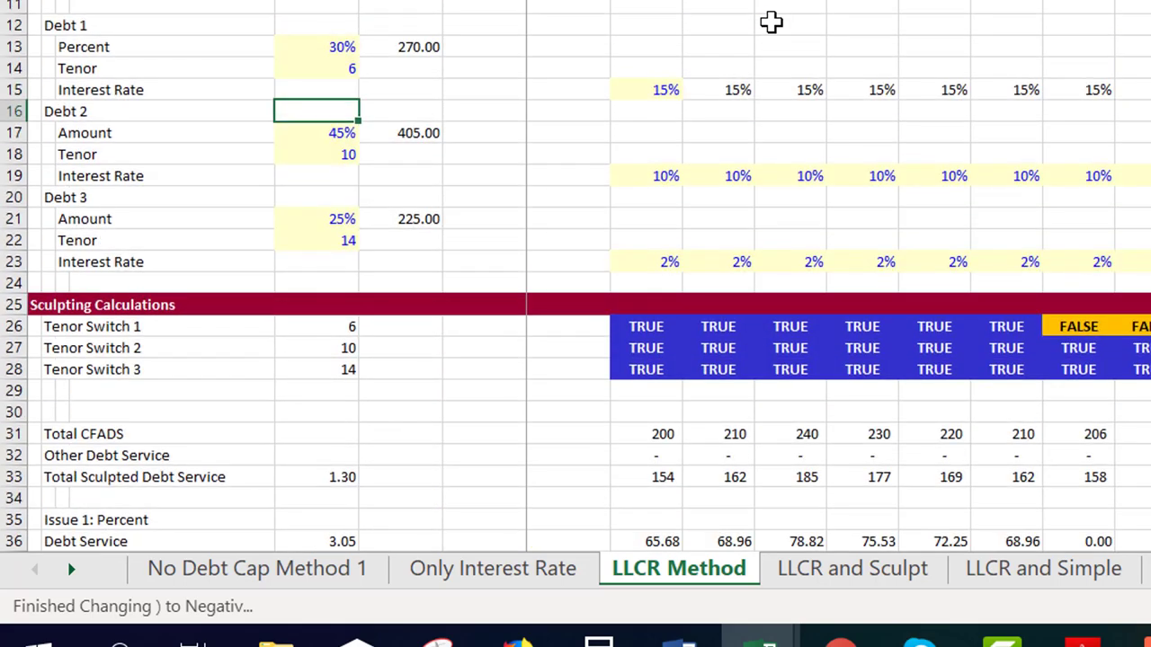
Review the tenor switches and the LLCR calculations of Issues 1 and 2, ending at the Issue 3 heading row in E49.
key("Down")
key("Down")
key("Down")
key("Down")
key("Down")
key("Down")
key("Down")
key("Down")
key("Down")
key("Down")
key("Down")
key("Down")
key("Down")
key("Down")
key("Down")
key("Down")
key("Down")
key("Down")
key("Down")
key("Down")
key("Down")
key("Down")
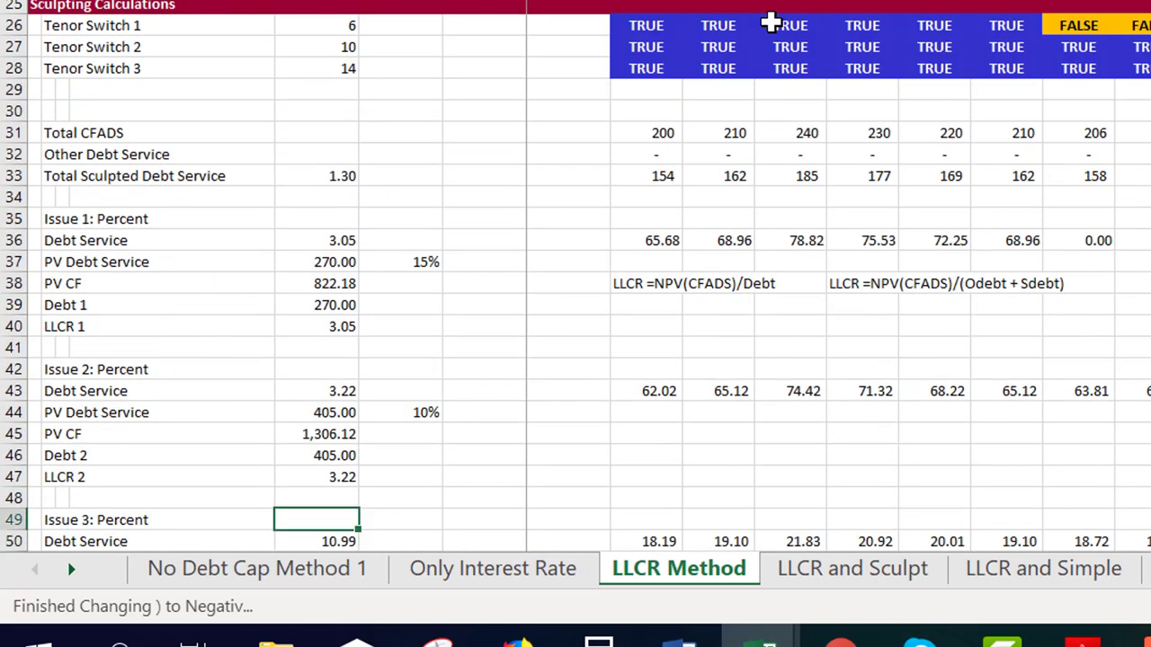
Inspect the LLCR 1 formula in E40 under Issue 1 without changing it.
key("Up")
key("Up")
key("Up")
key("Up")
key("Up")
key("Up")
key("Up")
key("Up")
key("Up")
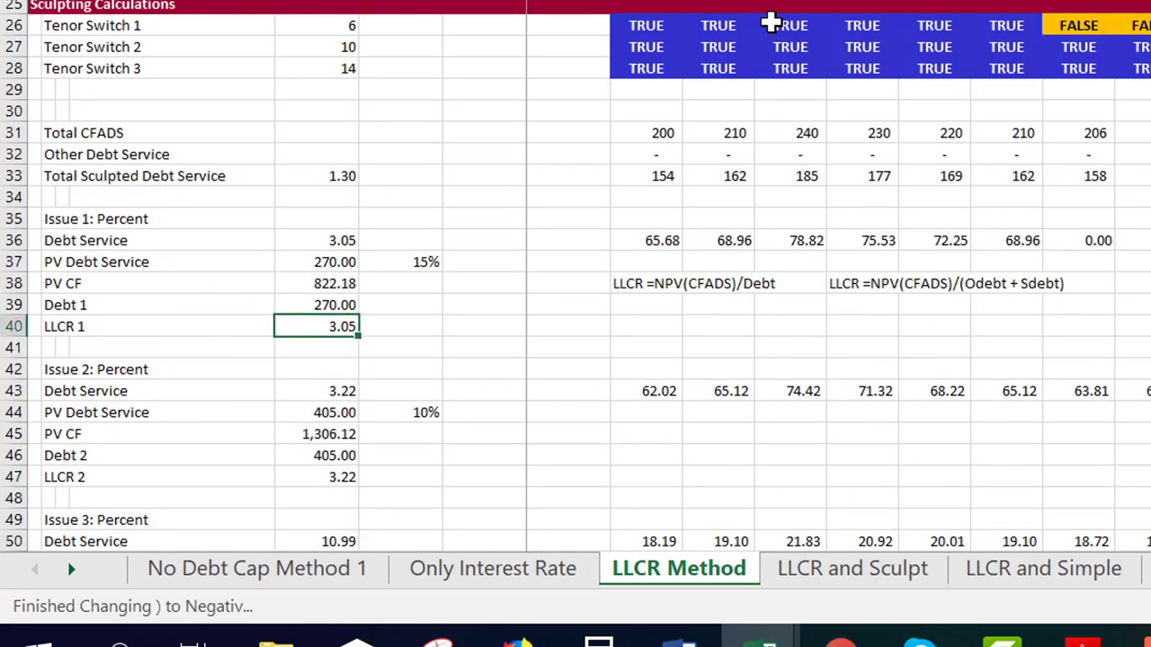
key("F2")
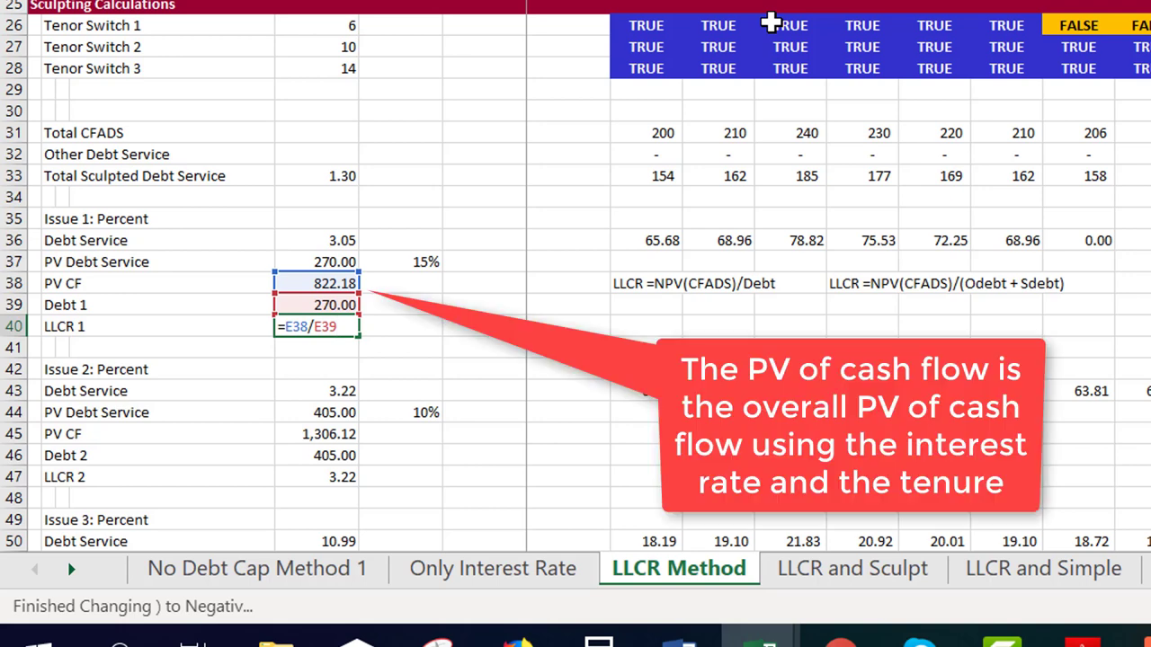
key("Escape")
Inspect the Issue 1 PV CF formula in E38, keeping it as =NPV(F37,I31:W31*I26:W26).
key("Up")
key("Up")
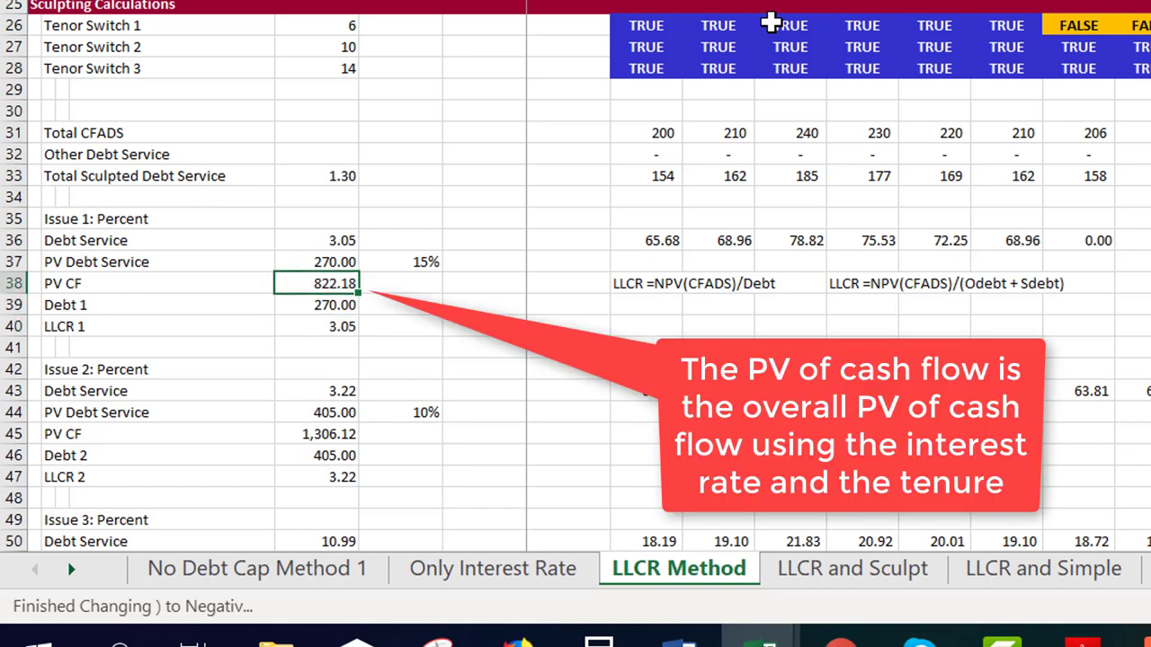
key("F2")
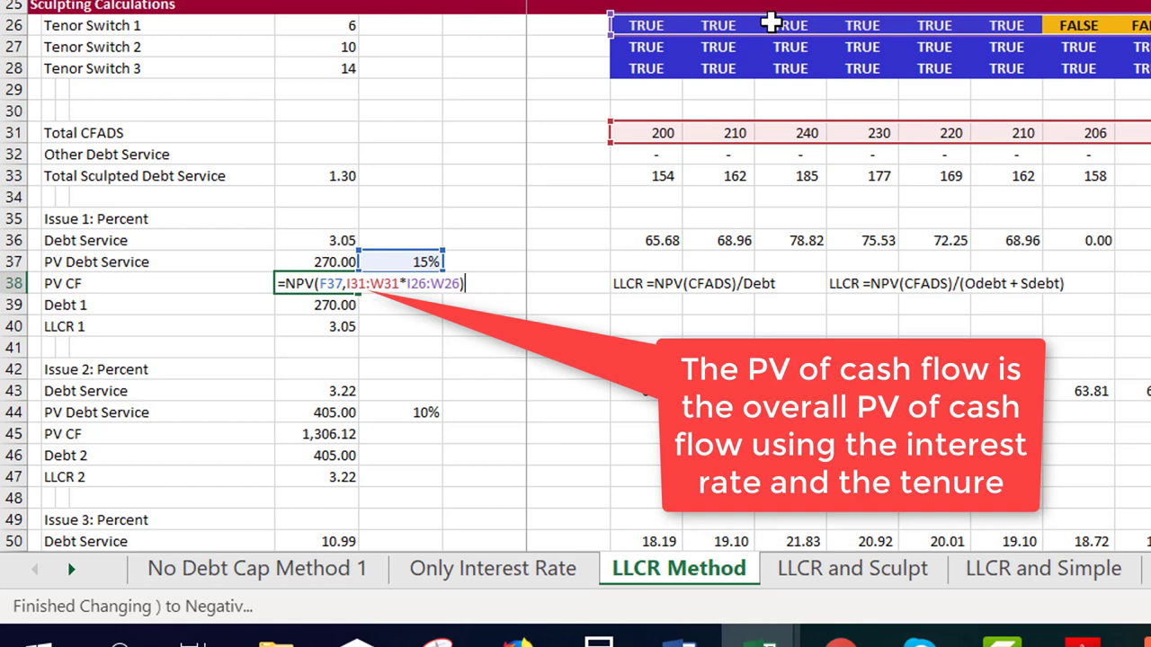
key("ctrl+Return")
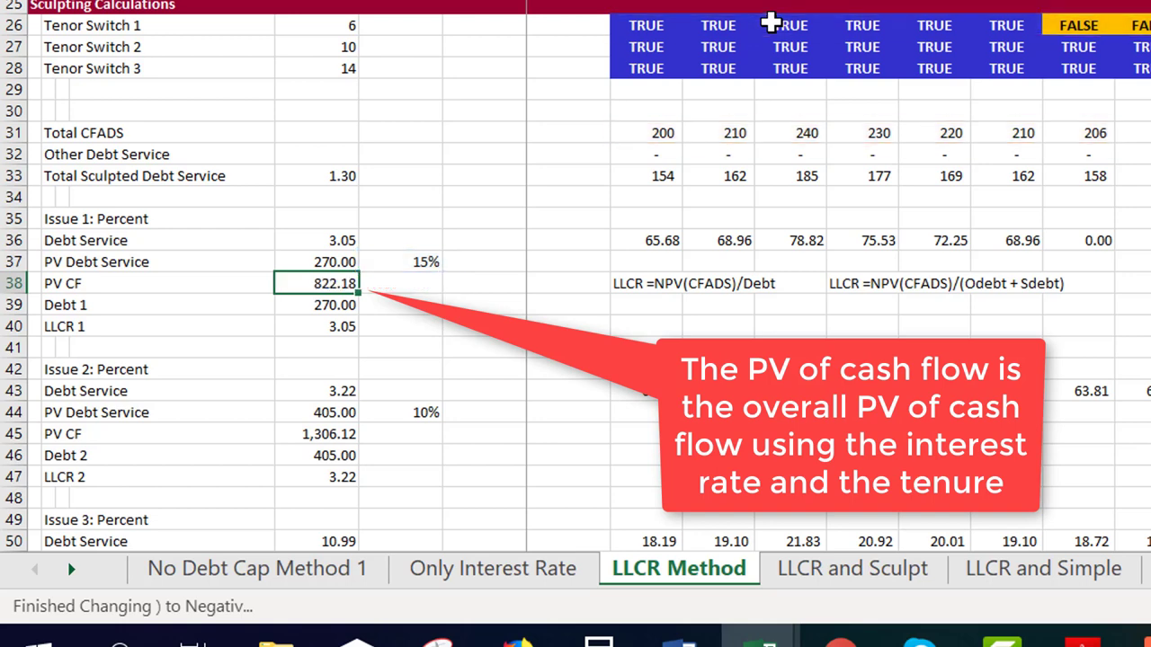
Recheck the LLCR 1 formula in E40, keeping it as =E38/E39.
key("Down")
key("Down")
type("=E38/E39")
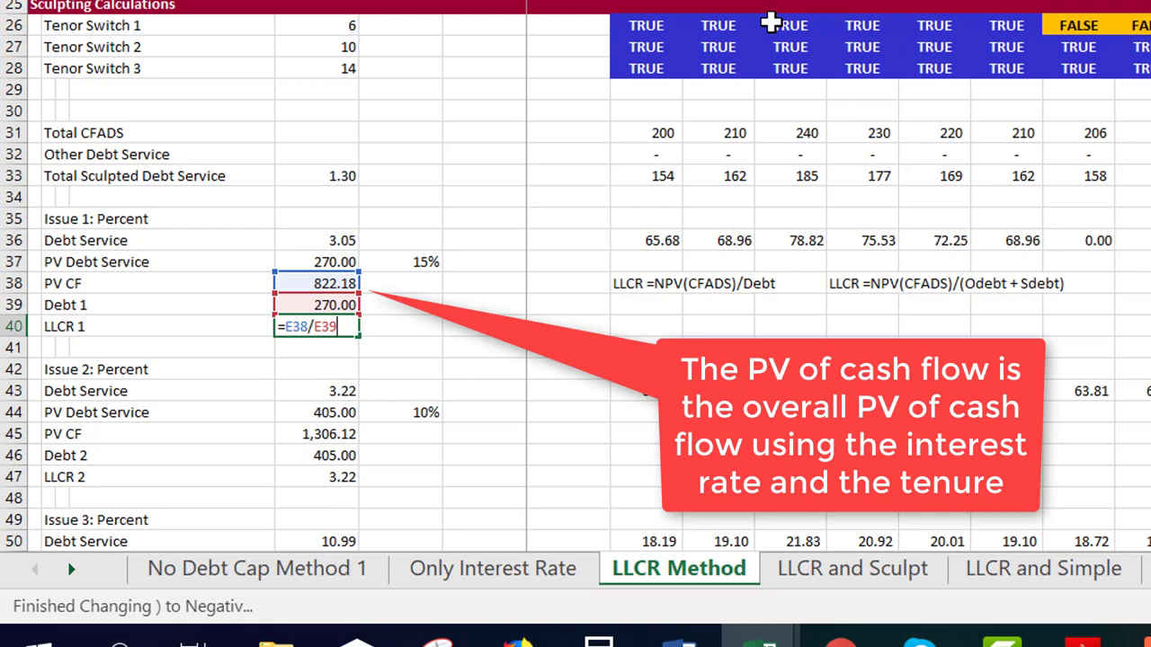
key("ctrl+Return")
Check the LLCR 2 formula in E47 under Issue 2, keeping it as =E45/E46.
key("Down")
key("Down")
key("Down")
key("Down")
key("Down")
key("Down")
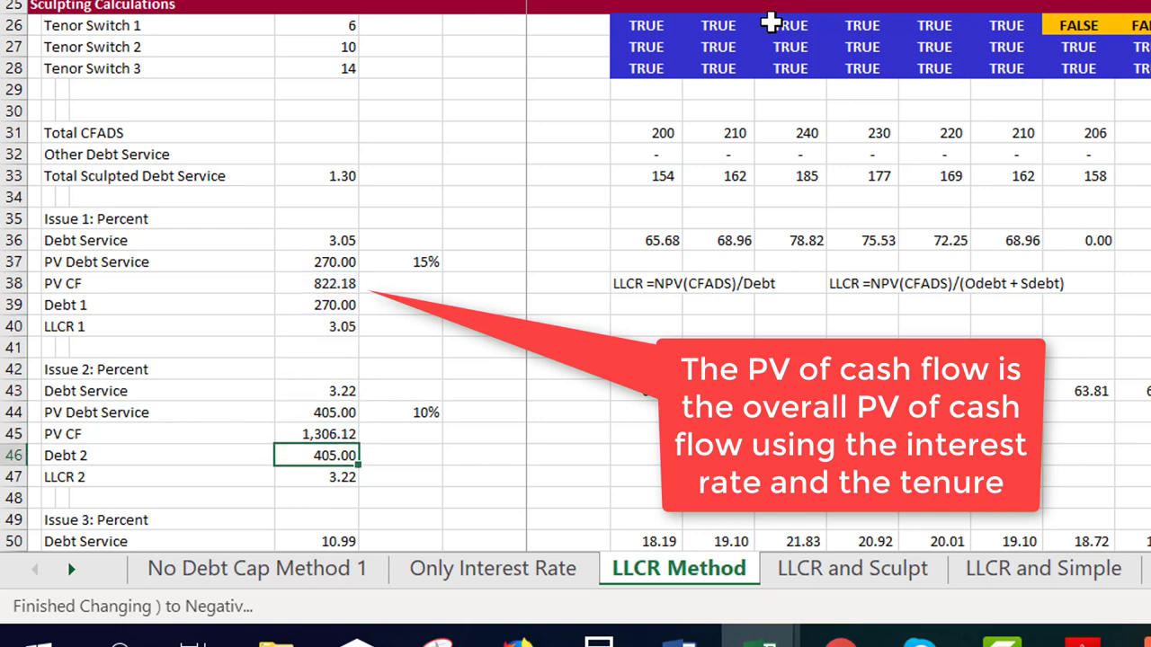
key("Down")
type("=E45/E46")
key("ctrl+Return")
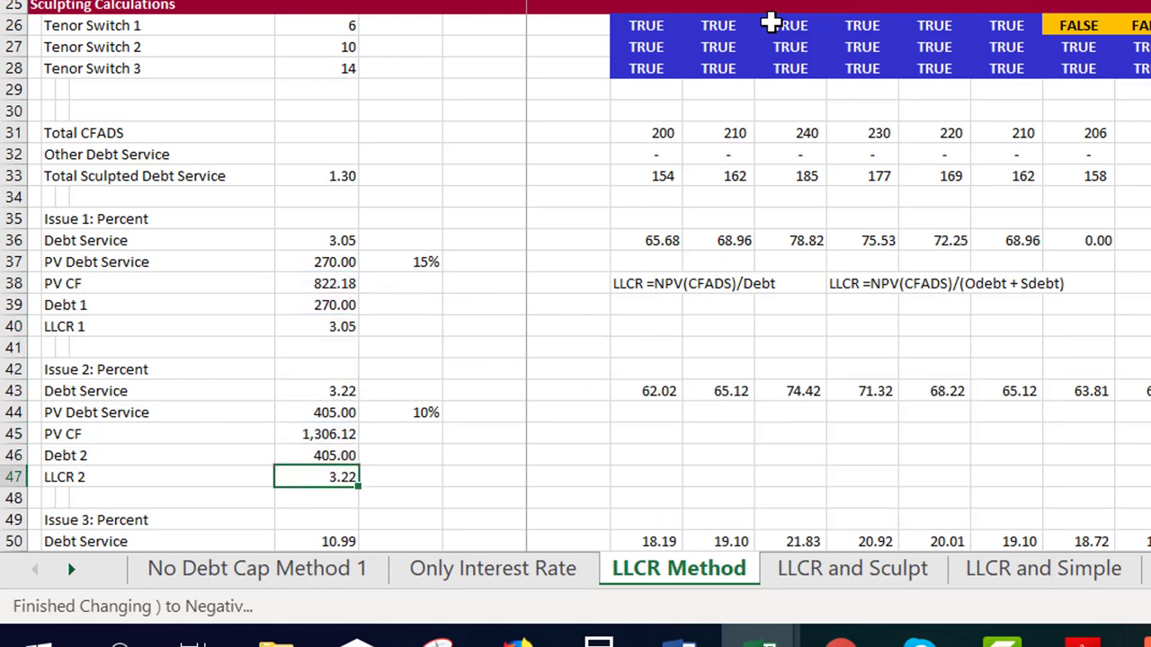
Check the LLCR 3 formula in E54 under Issue 3, keeping it as =E52/E53.
key("Down")
key("Down")
key("Down")
key("Down")
key("Down")
key("Down")
key("Down")
key("Down")
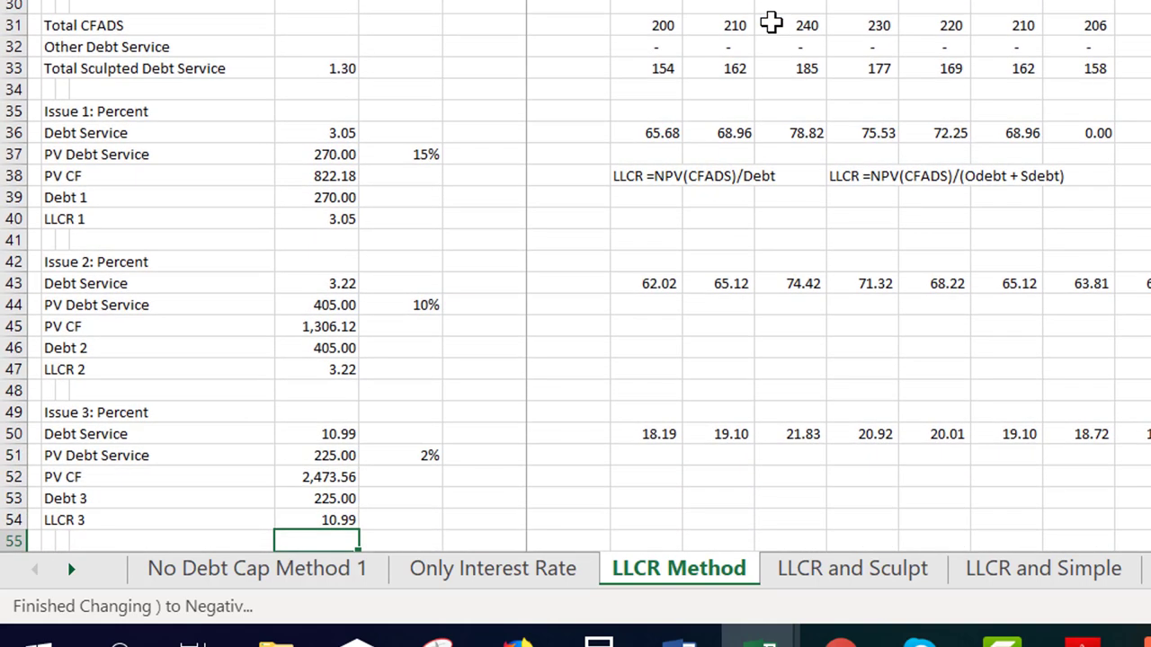
key("Up")
type("=E52/E53")
key("ctrl+Return")
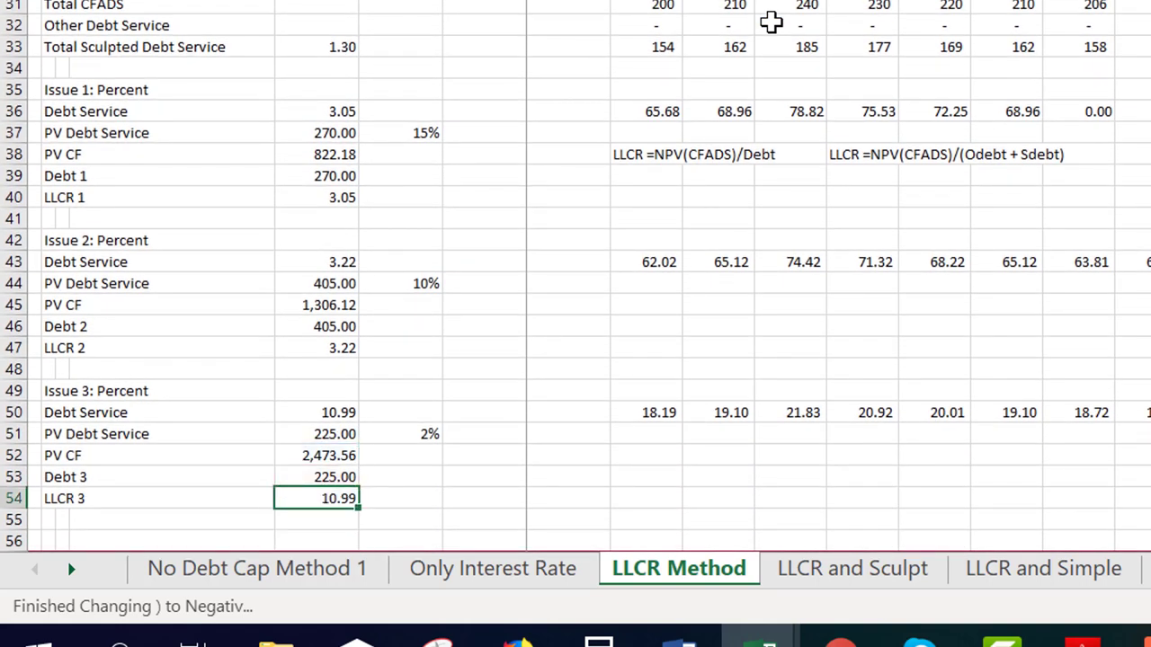
Inspect the first-period Debt Service formula of Issue 3 in I50 without changing it.
key("Up")
key("Up")
key("Up")
key("Up")
key("Right")
key("Right")
key("Right")
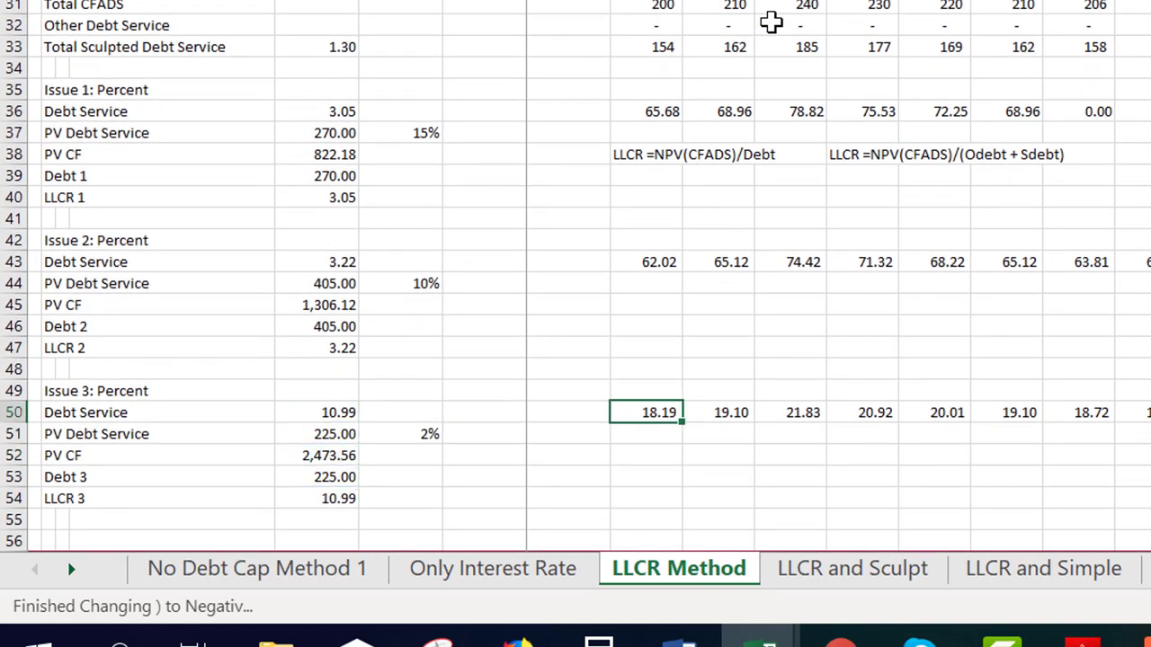
key("F2")
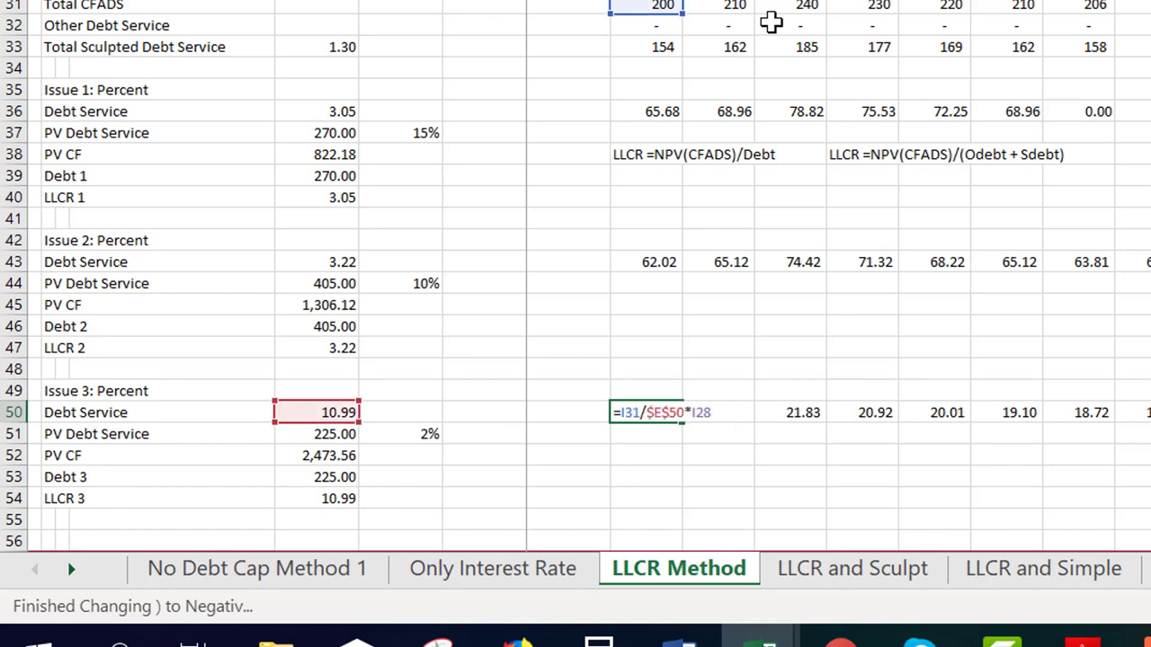
key("Escape")
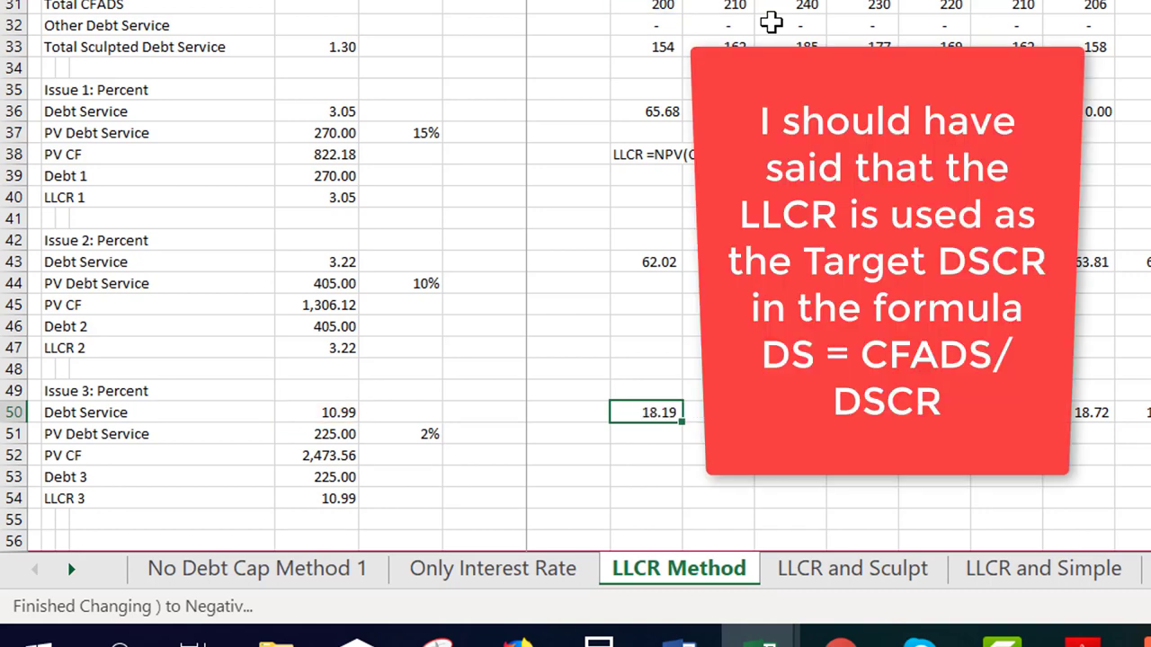
Look through the Check section's debt service, sculpted cash flow and DSCR rows, ending below the Debt Issues table in row 78.
key("Right")
key("Down")
key("Down")
key("Down")
key("Down")
key("Down")
key("Down")
key("Down")
key("Down")
key("Down")
key("Down")
key("Down")
key("Down")
key("Down")
key("Down")
key("Down")
key("Down")
key("Down")
key("Down")
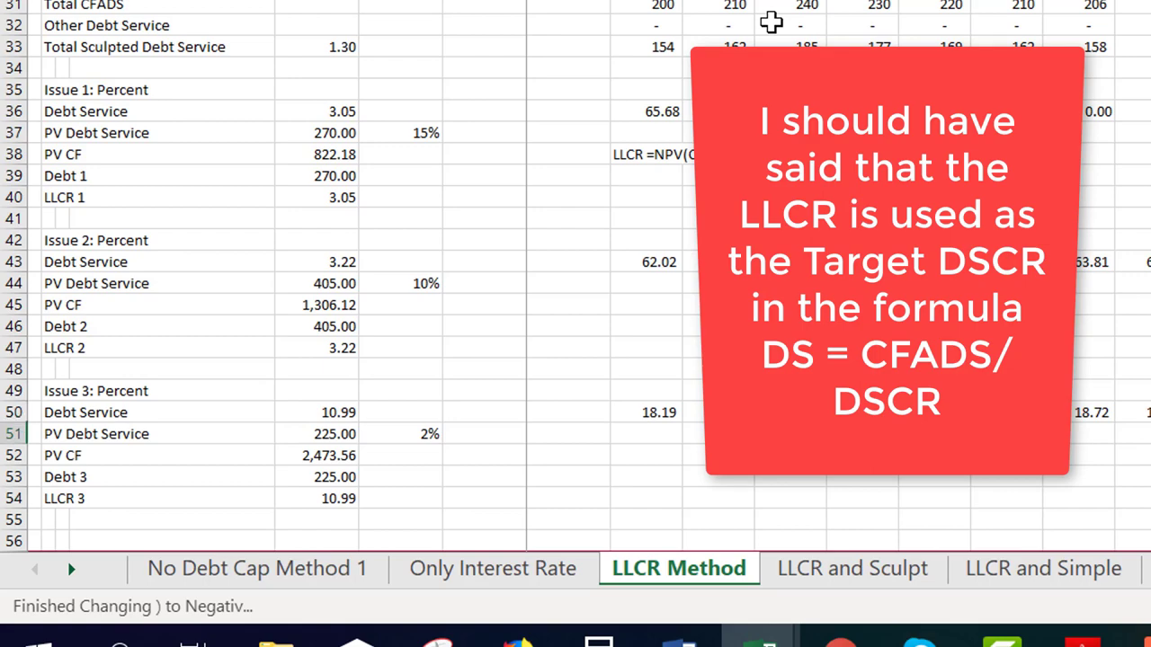
key("Down")
key("Down")
key("Down")
key("Down")
key("Down")
key("Down")
key("Down")
key("Down")
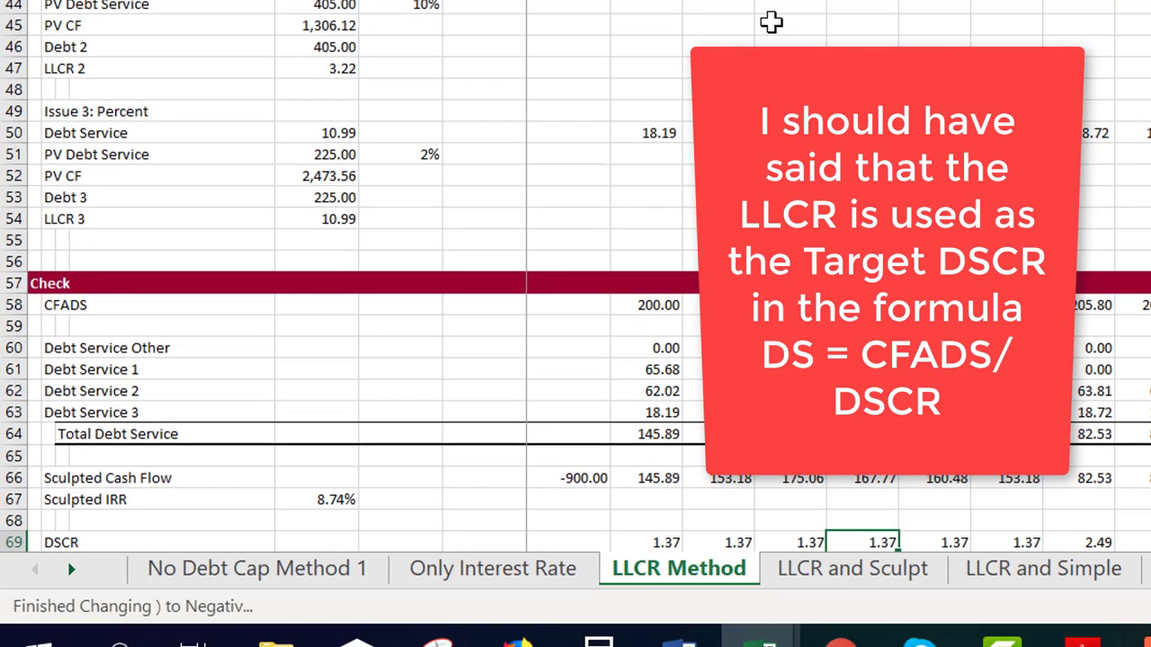
key("Down")
key("Down")
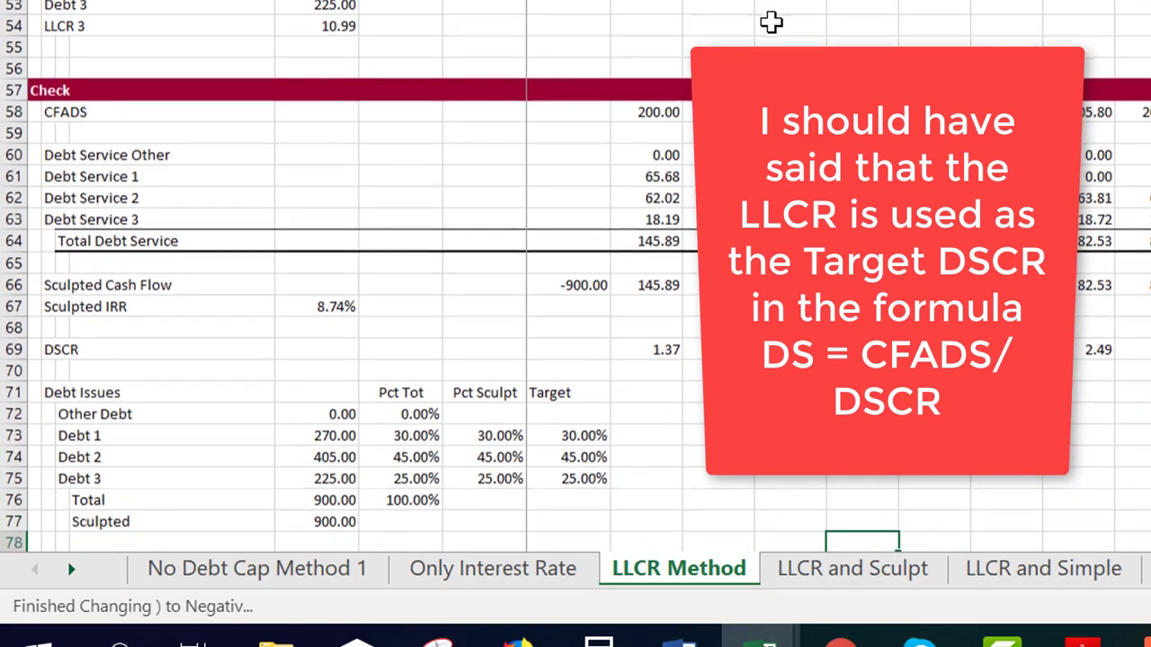
Select the Pct Tot values of Debt 1 to Debt 3 (F73:F75) in the Debt Issues table to compare them with the targets.
key("Left")
key("Left")
key("Left")
key("Left")
key("Left")
key("Left")
key("Up")
key("Up")
key("Up")
key("Up")
key("Up")
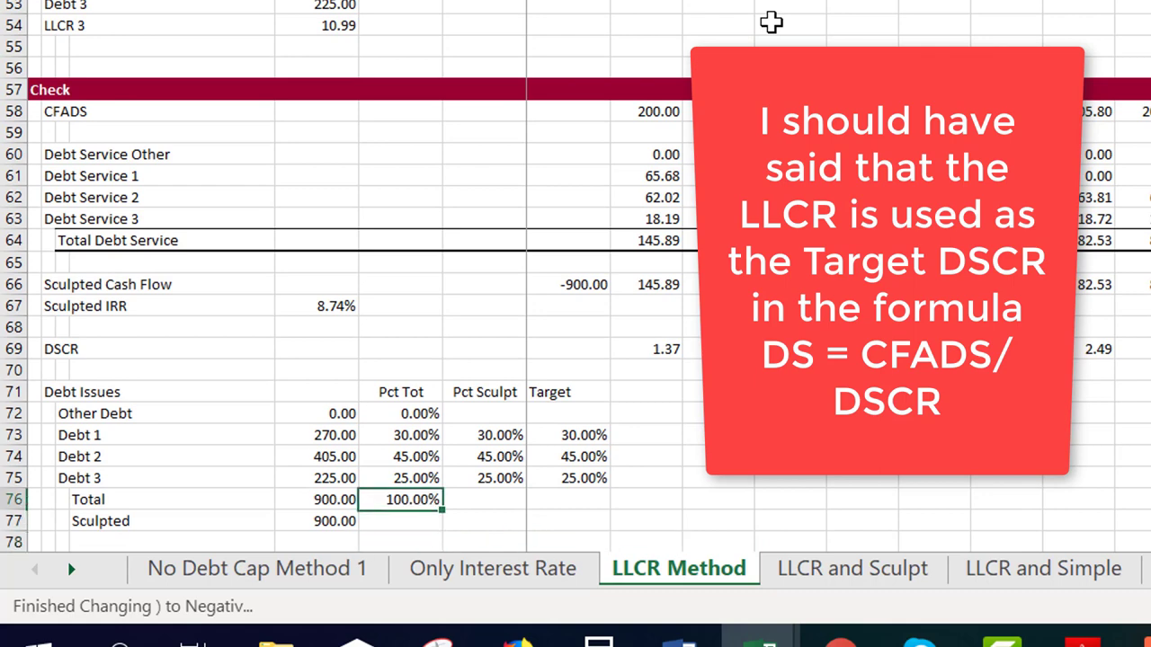
key("shift+Down")
key("shift+Down")
key("shift+Down")
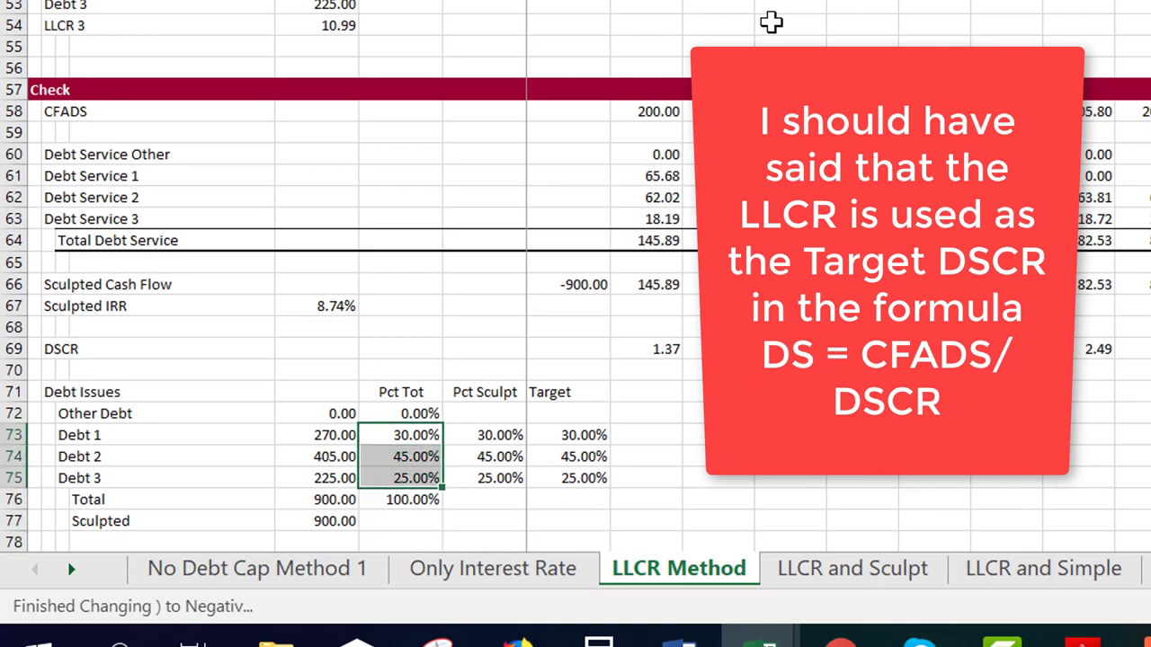
key("shift+Up")
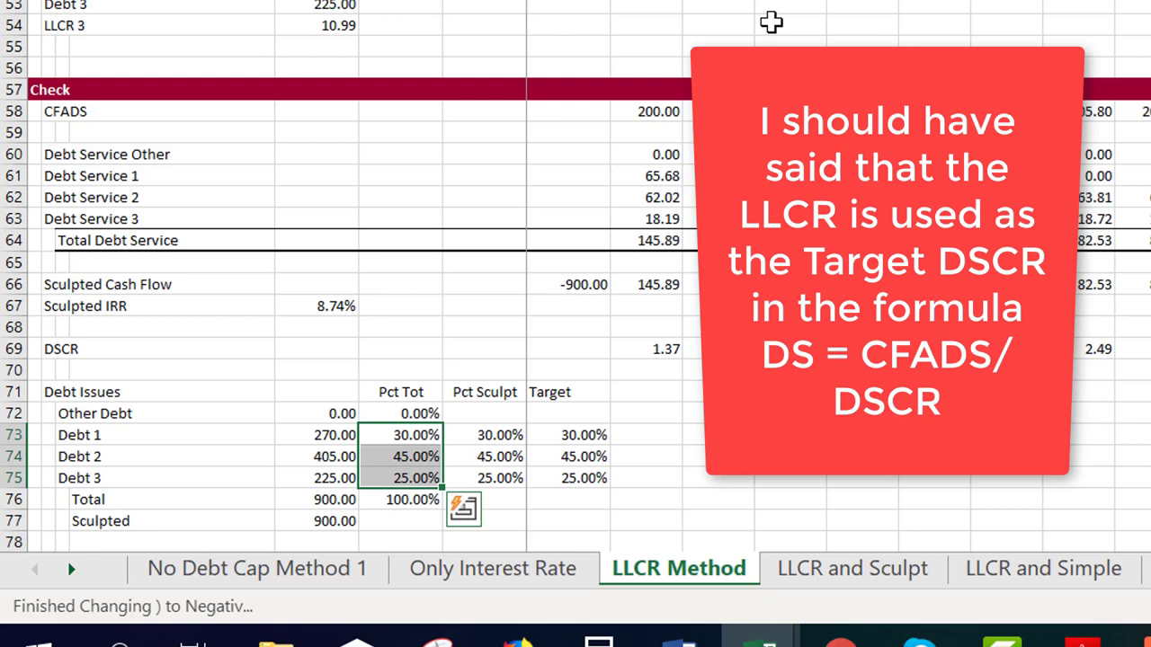
Format the DSCR row (row 69) of the Check section with a thin top border and a thick bottom border, like Total Debt Service.
key("Up")
key("Up")
key("Up")
key("Up")
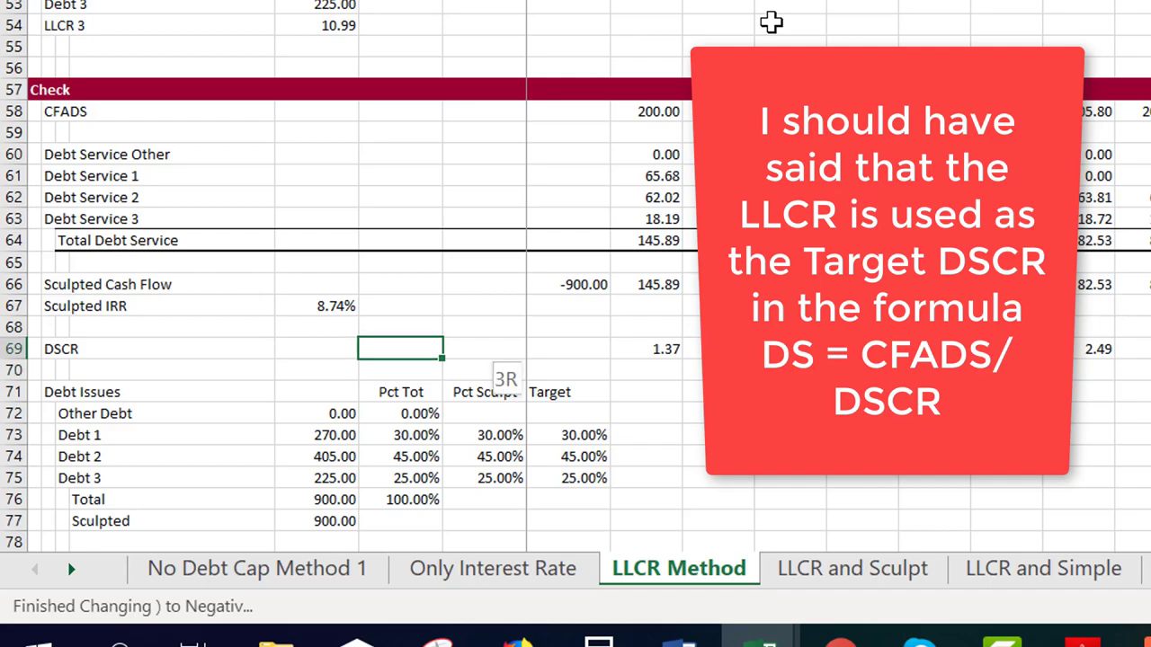
key("shift+space")
key("Left")
key("Left")
key("Left")
key("Left")
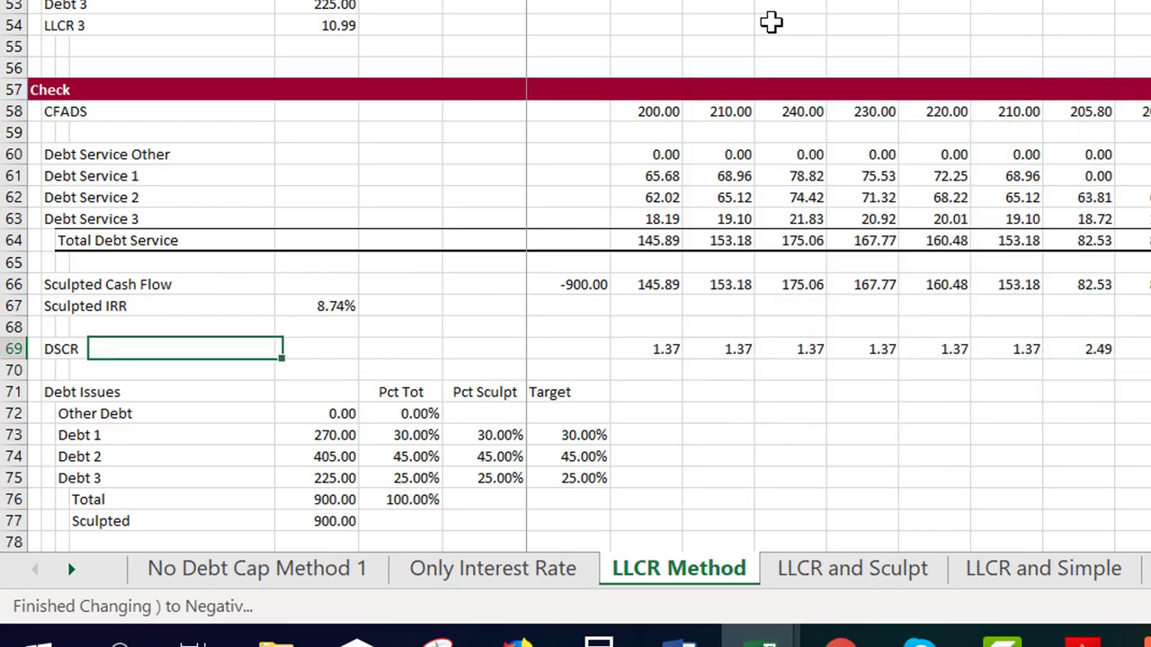
key("shift+space")
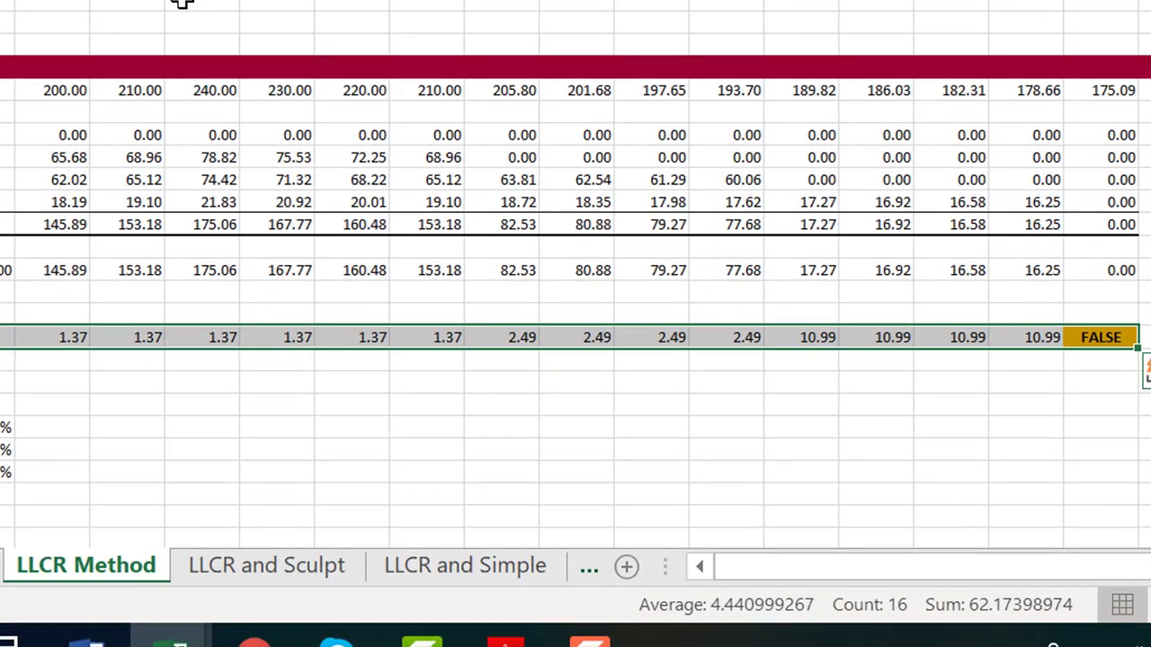
left_click(521, 224)
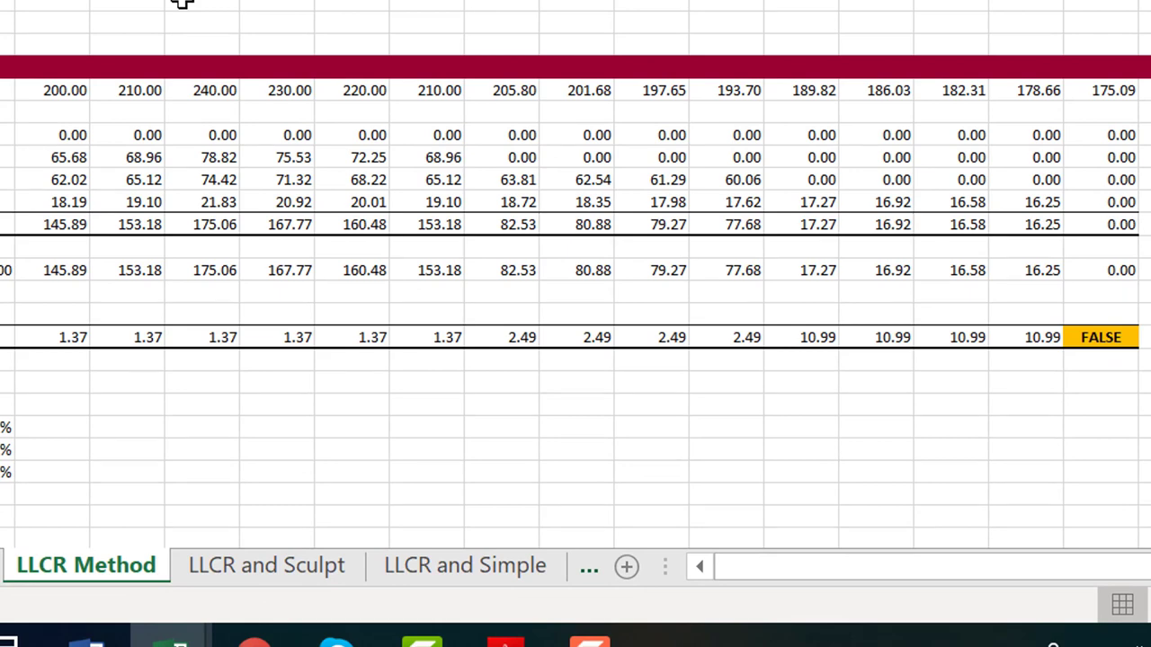
Go through the LLCR and Sculpt, LLCR and Simple and Shift Cntl S sheets to the LLCR Same Tenor sheet.
key("ctrl+Page_Down")
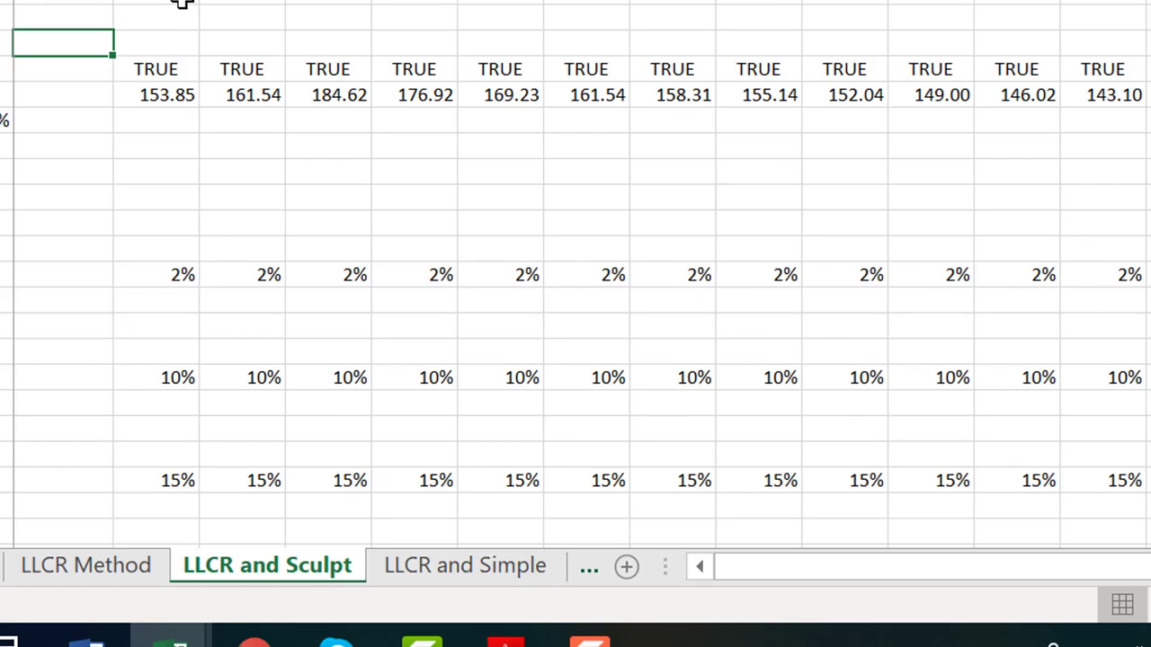
key("ctrl+Page_Down")
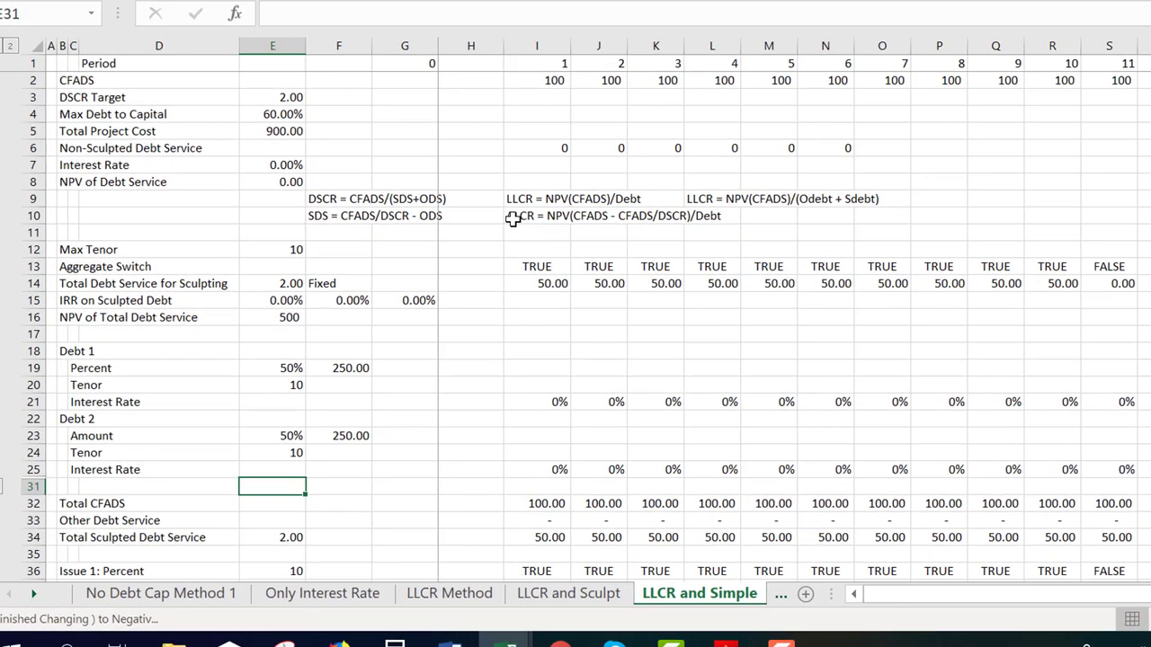
key("ctrl+Page_Down")
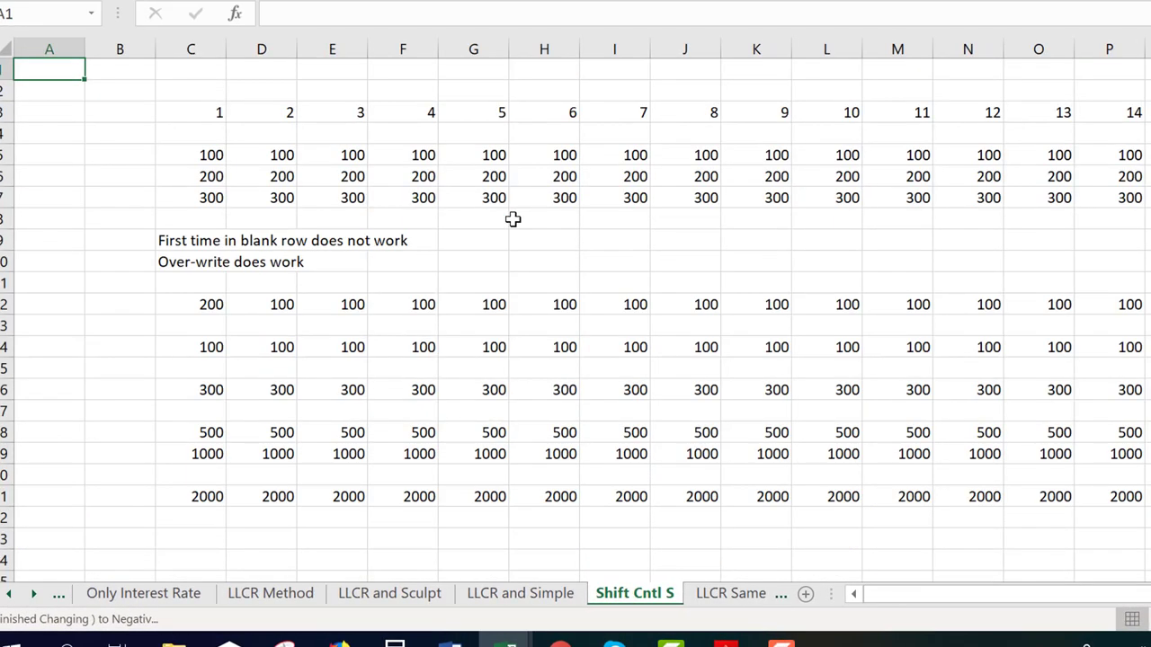
key("ctrl+Page_Down")
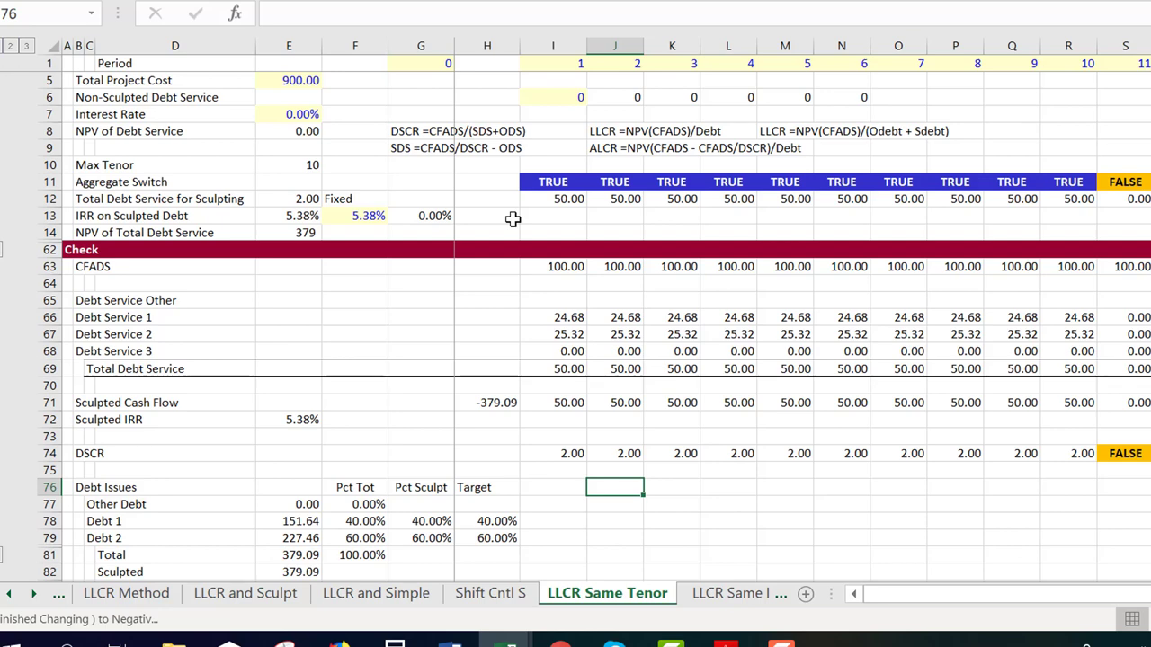
Look over the Check section and the assumptions above it on the LLCR Same Tenor sheet, ending in the Max Tenor row.
key("Up")
key("Up")
key("Up")
key("Up")
key("Up")
key("Up")
key("Up")
key("Up")
key("Up")
key("Up")
key("Up")
key("Up")
key("Up")
key("Up")
key("Up")
key("Up")
key("Up")
key("Up")
key("Up")
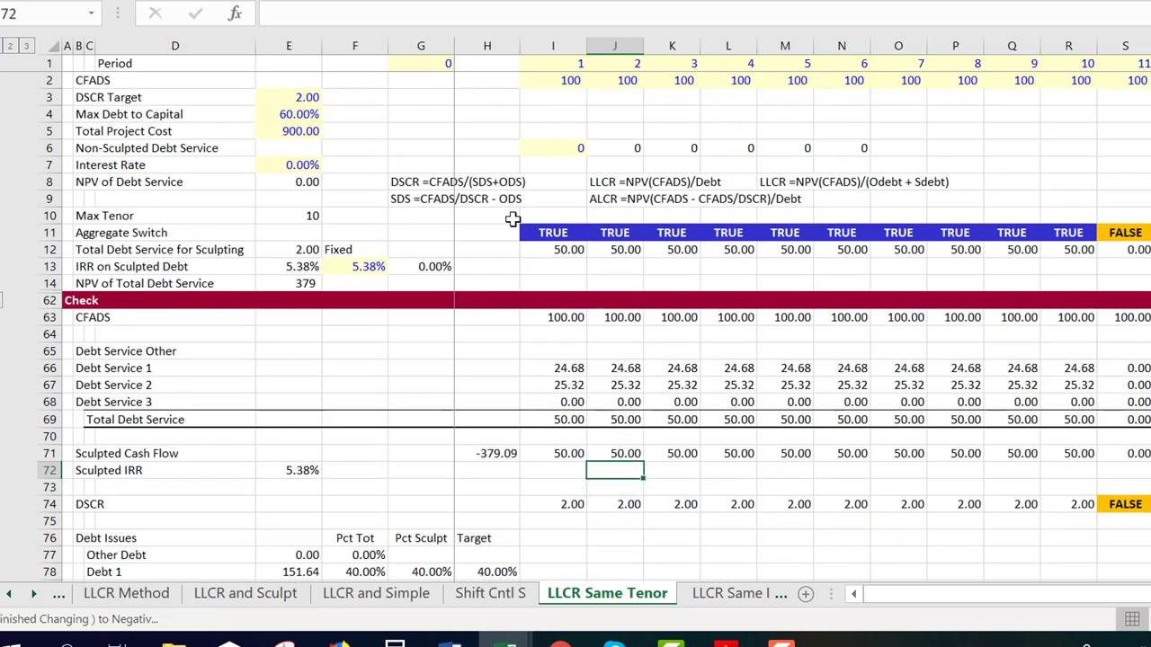
key("Left")
key("Left")
key("Left")
key("Left")
key("Left")
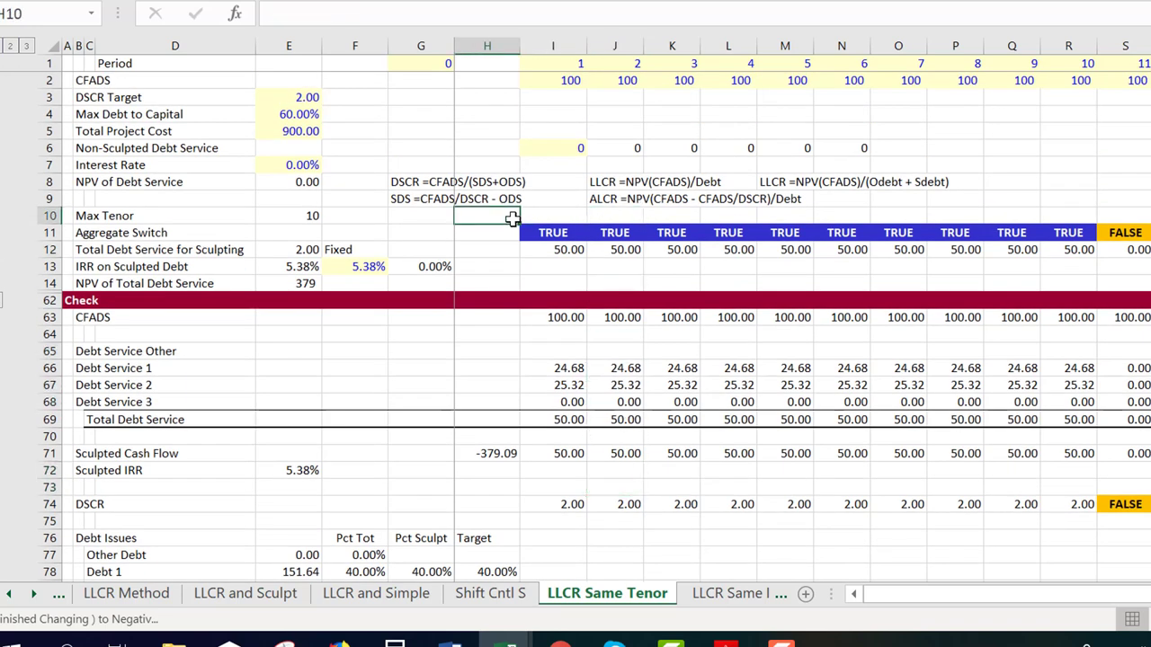
Expand the collapsed rows above the Check heading in row 62 and return to the beginning of the sheet.
key("Down")
key("Down")
key("Down")
key("Down")
key("Down")
key("Down")
key("Down")
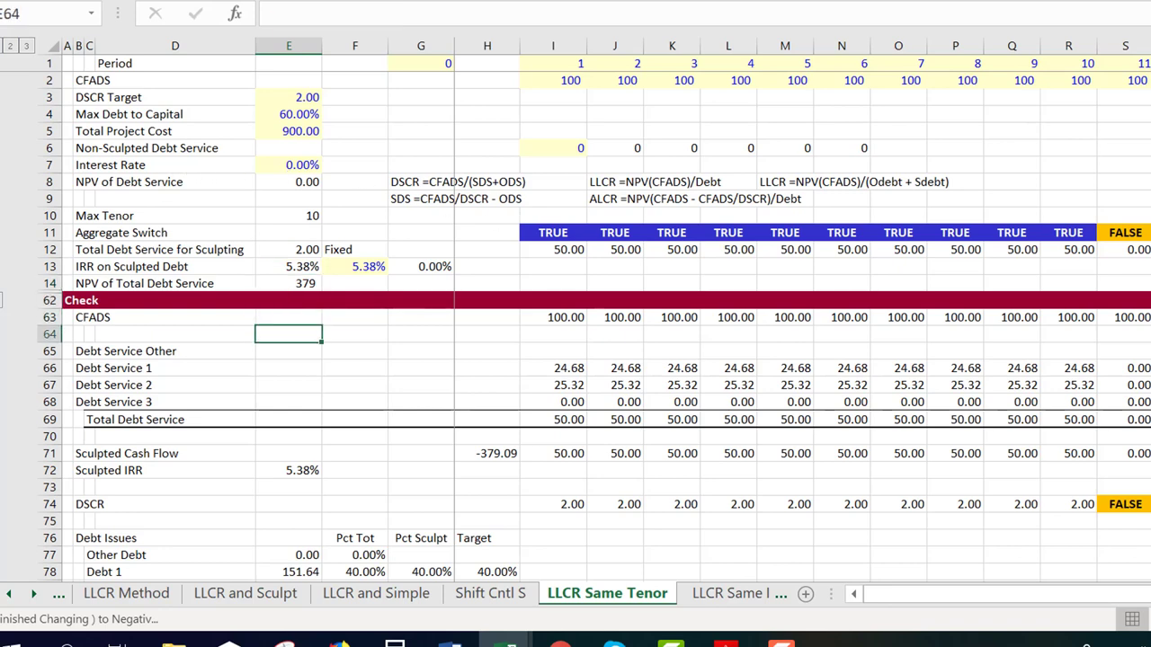
left_click(7, 300)
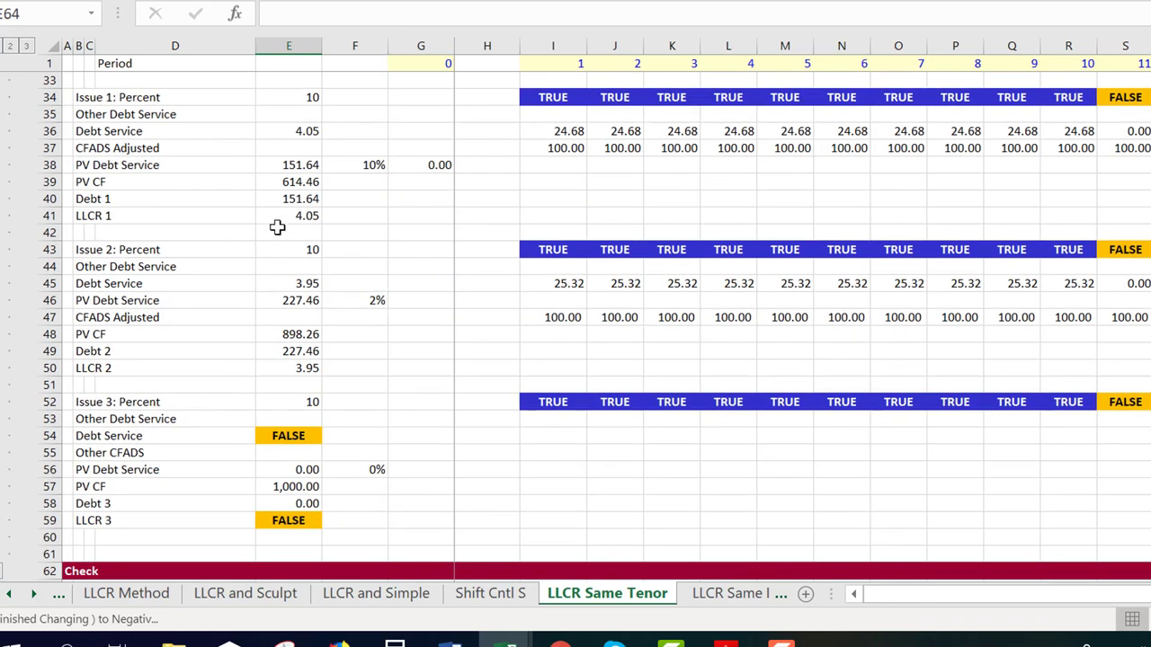
key("ctrl+Home")
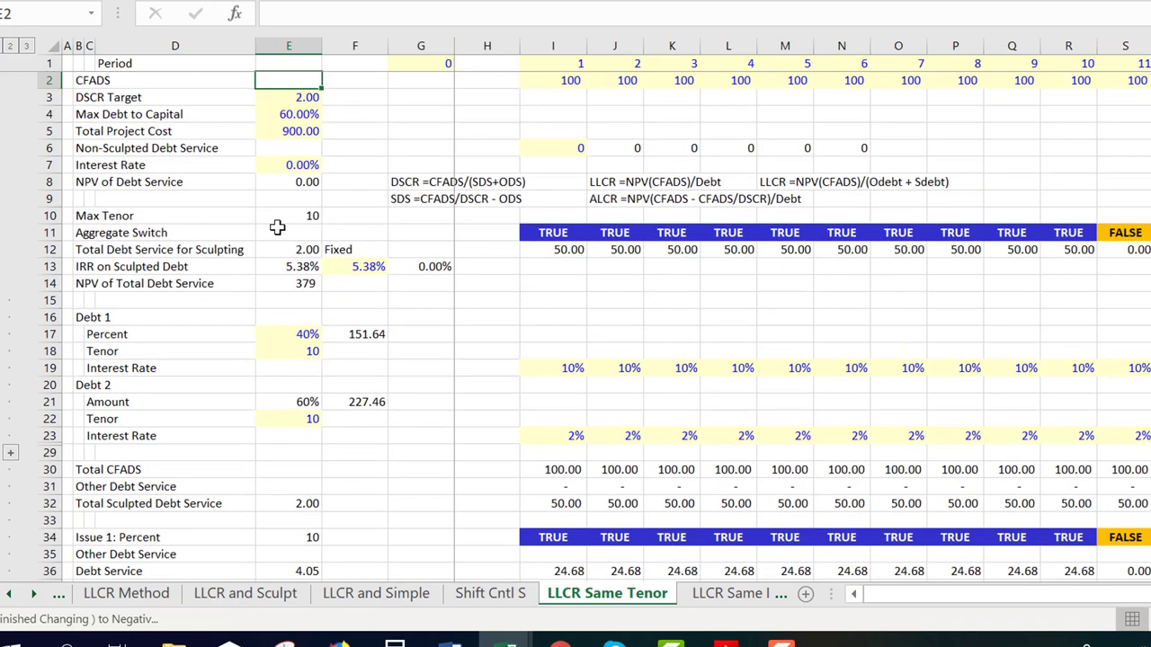
Examine the IRR on Sculpted Debt and Max Tenor formulas in column E, ending at the Total Debt Service for Sculpting row in H12.
left_click(312, 263)
key("Down")
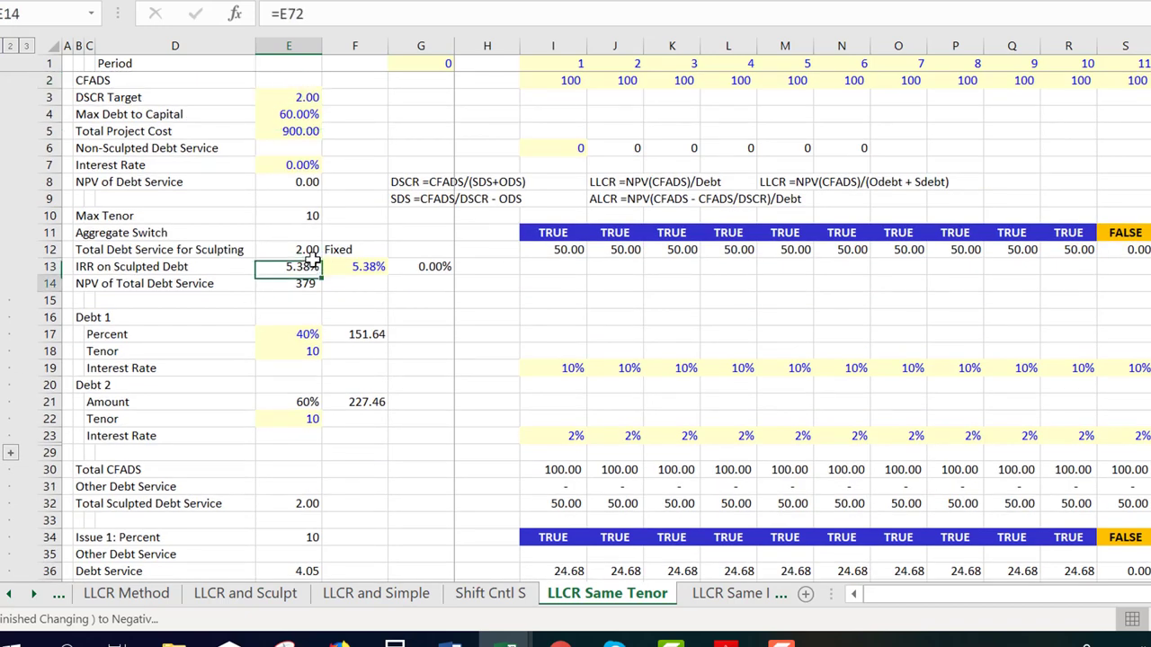
key("Up")
key("Up")
key("Up")
key("Up")
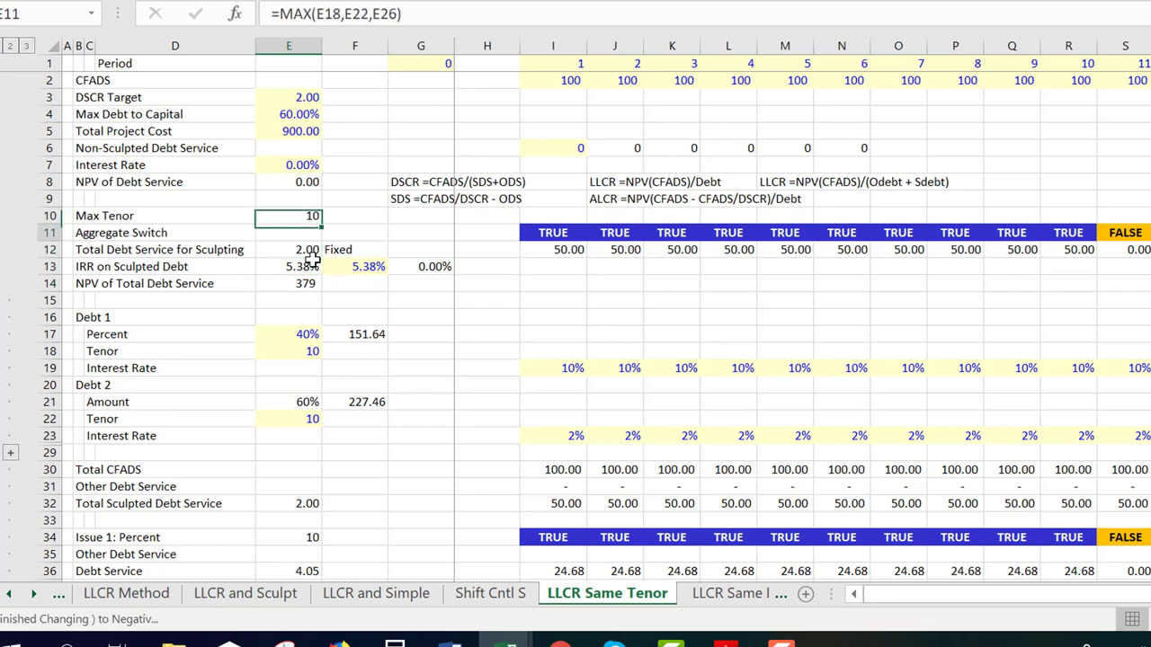
key("Down")
key("Down")
key("Right")
key("Right")
key("Right")
key("Right")
key("Left")
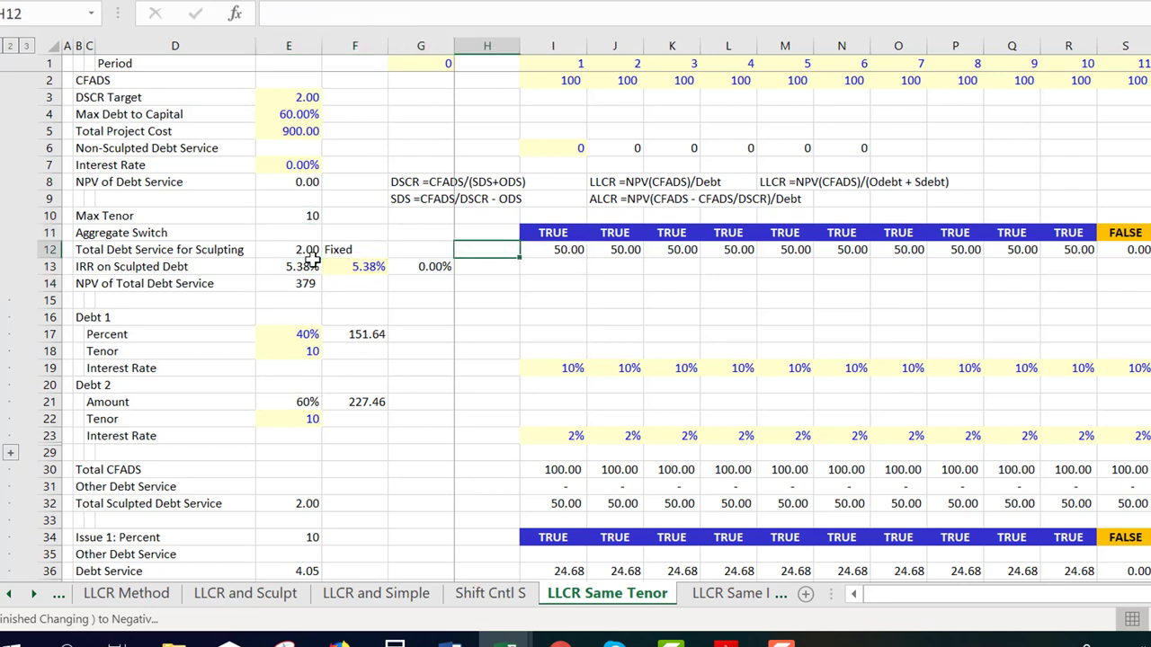
Set the DSCR Target in E3 to 1.75.
key("Left")
key("Left")
key("Left")
key("Left")
key("Right")
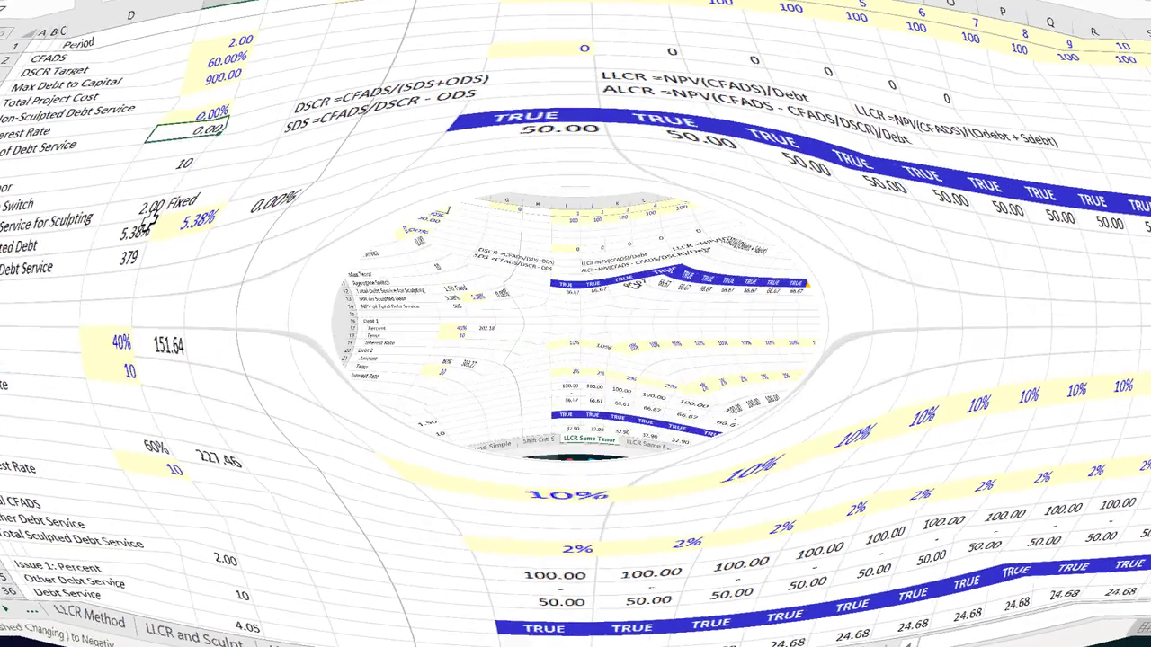
type("1.75")
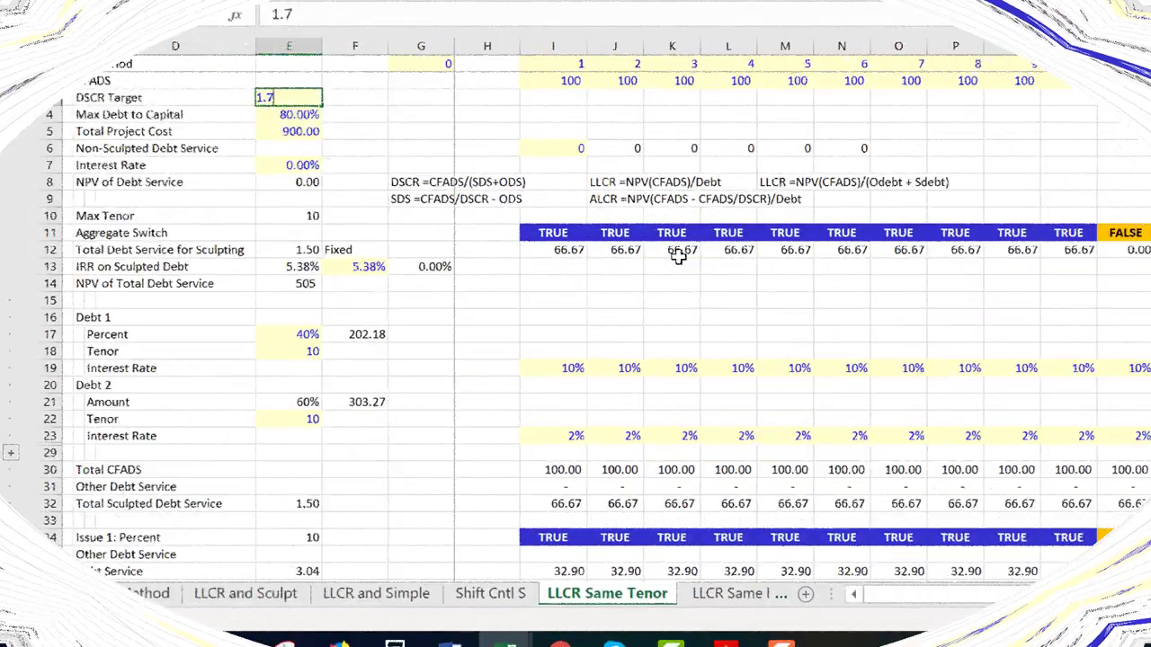
key("Return")
Check the NPV of Total Debt Service formula in E14.
key("Down")
key("Down")
key("Down")
key("Down")
key("Down")
key("Down")
key("Down")
key("Down")
key("Down")
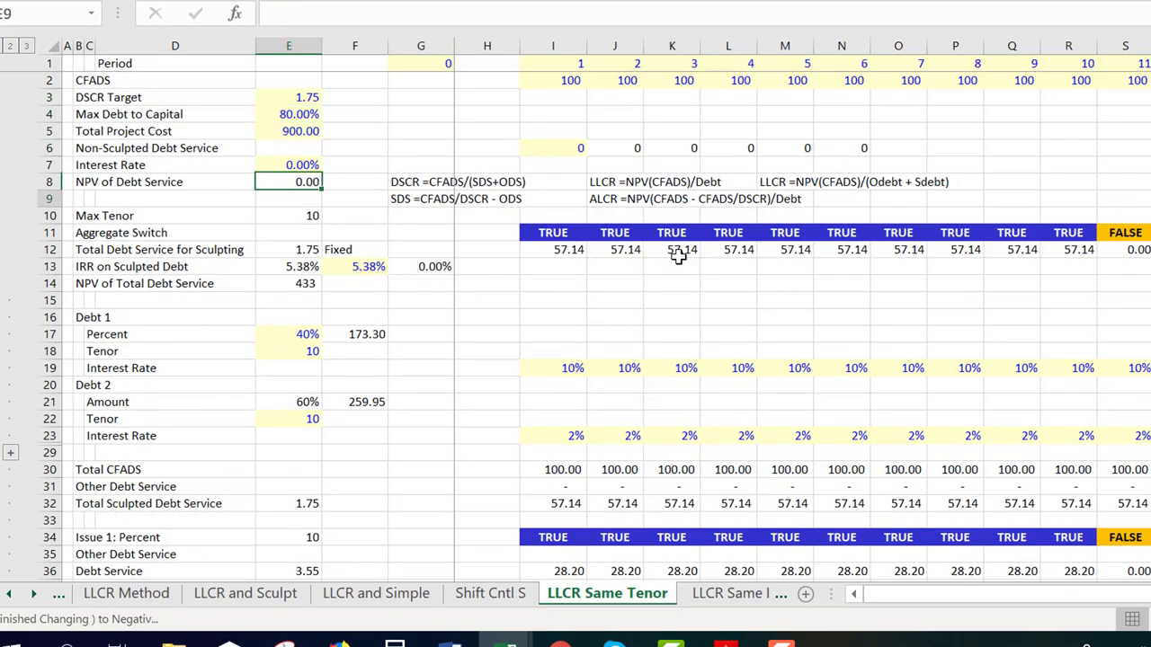
key("Down")
key("Down")
key("Up")
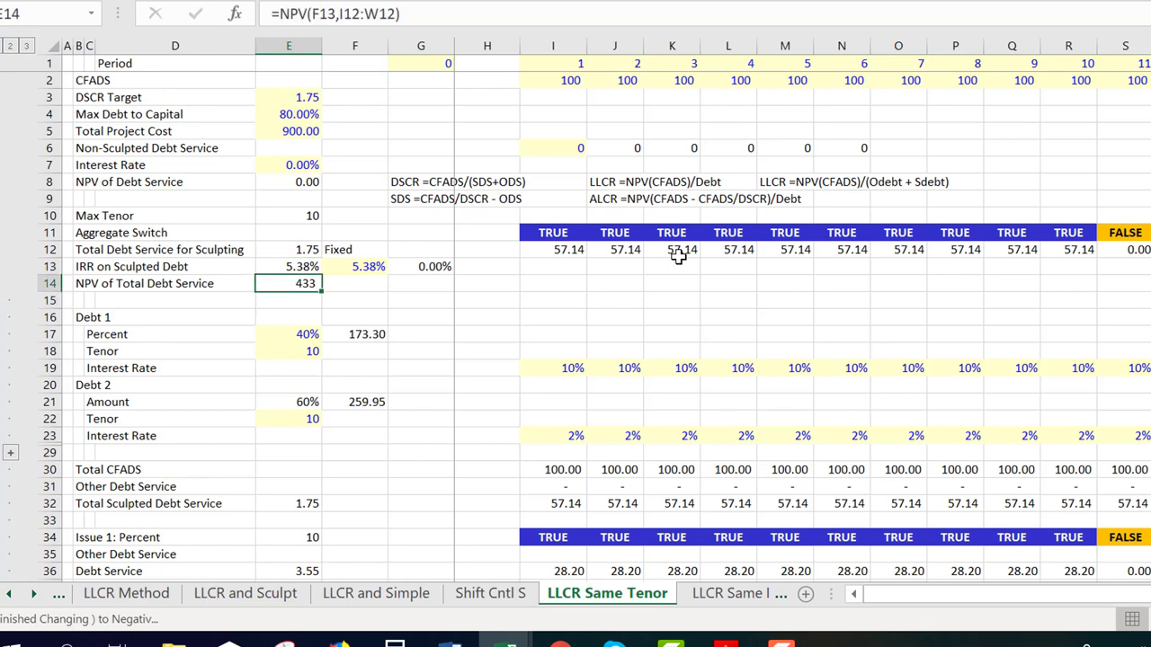
Enter the formula =E17*E14 for the Debt 1 amount in F17, beside its percent.
key("Down")
key("Down")
key("Down")
key("Right")
type("=E17*E14")
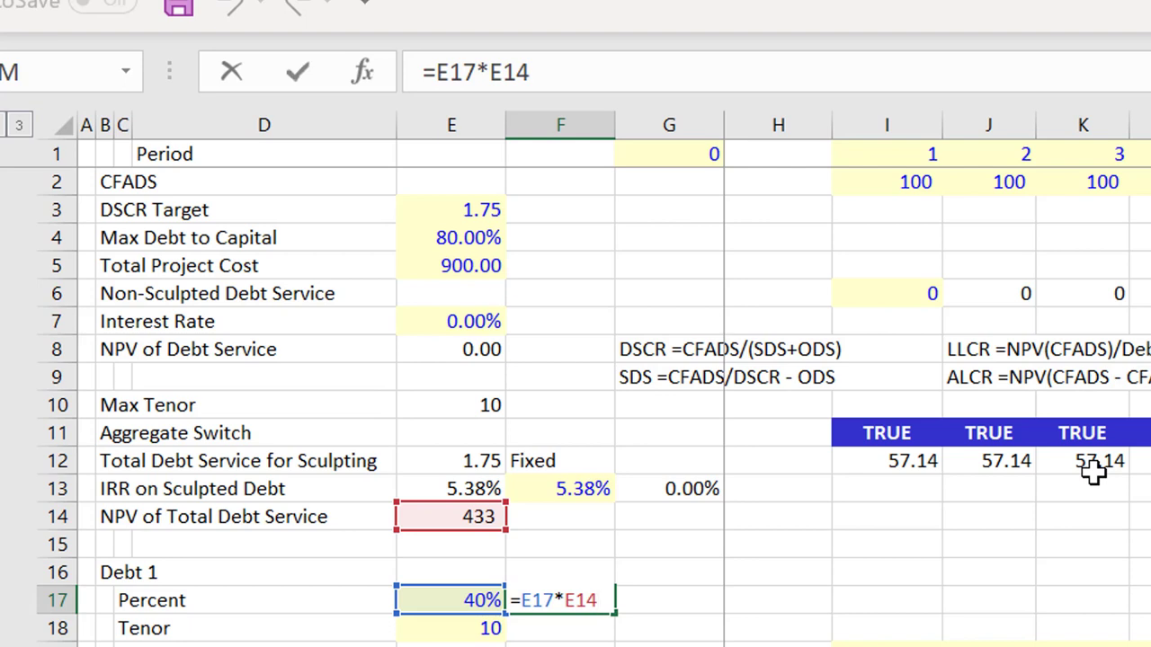
key("Return")
Compare the linked IRR on Sculpted Debt in E13 with the fixed copy in F13.
key("Up")
key("Up")
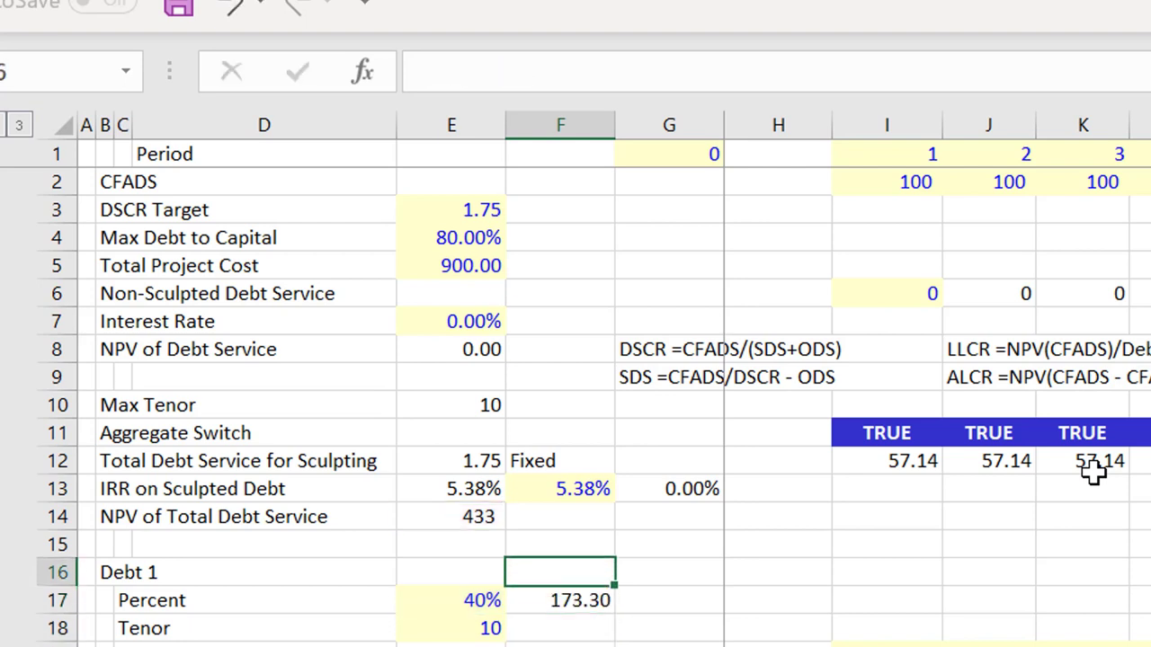
key("Up")
key("Up")
key("Up")
key("Left")
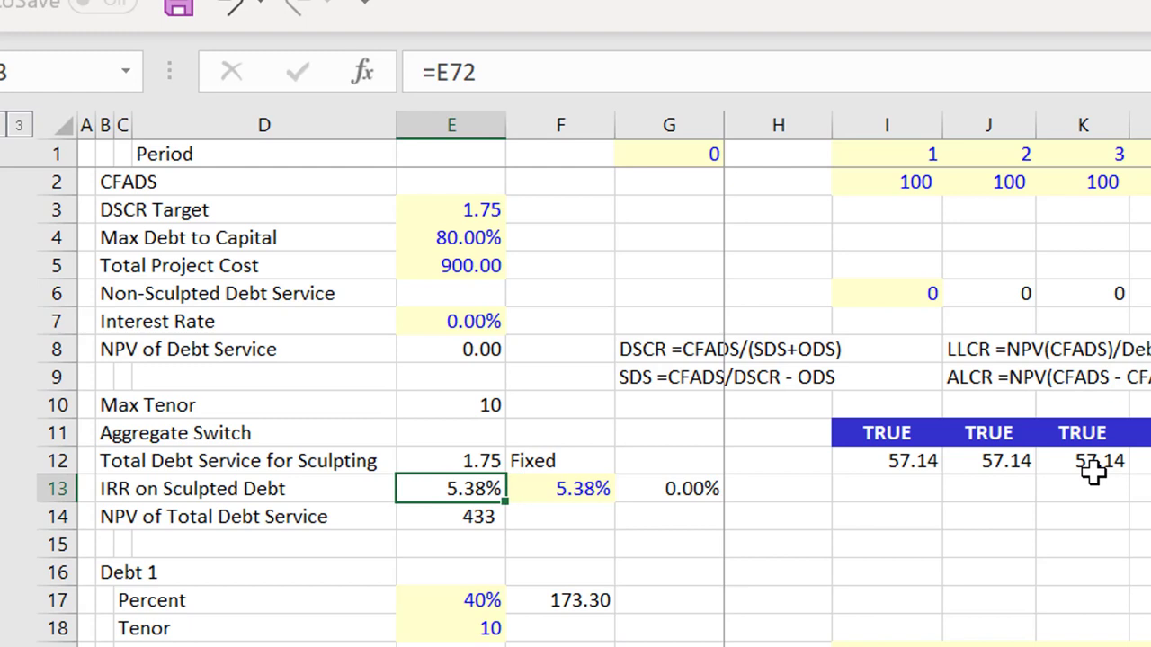
key("Right")
key("Left")
key("Right")
key("Left")
key("Right")
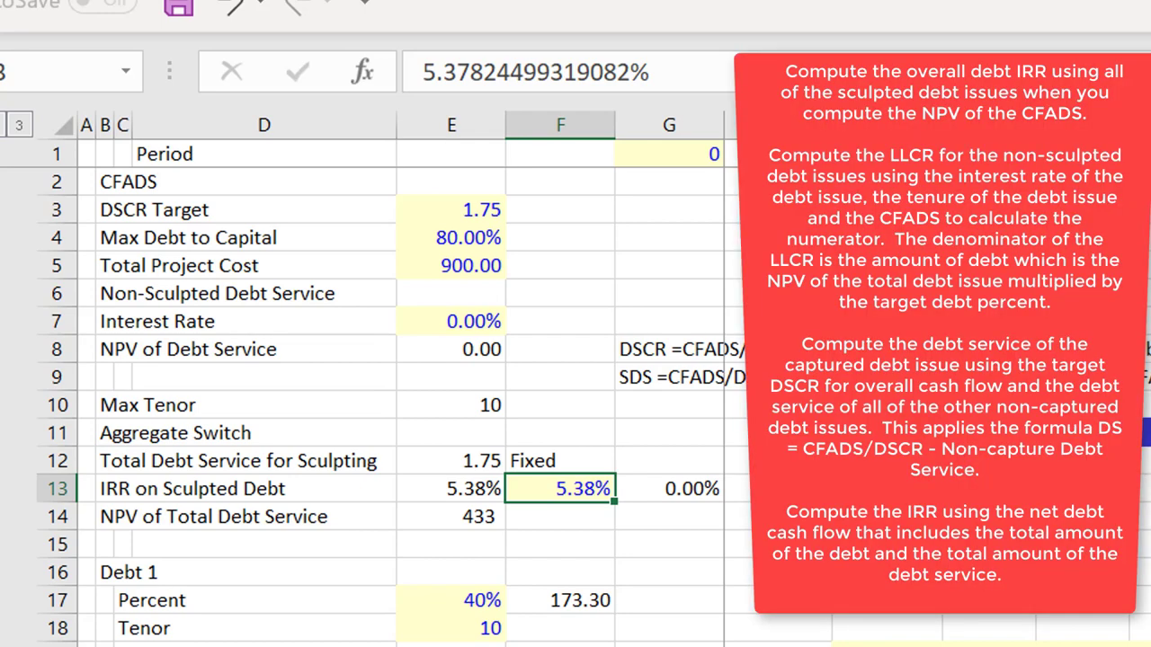
key("Left")
key("Right")
key("Left")
key("Right")
key("Left")
key("Right")
key("Left")
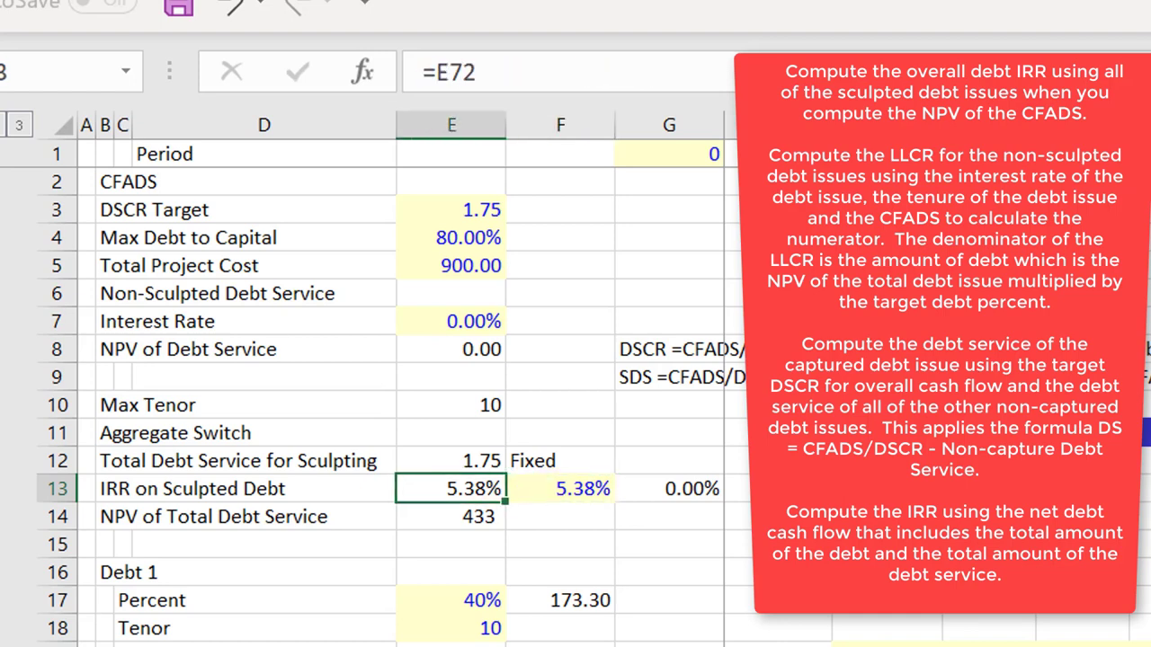
key("Right")
Inspect the formulas behind the Debt 1 and Debt 2 amounts in F17 and F21 without changing them.
key("Down")
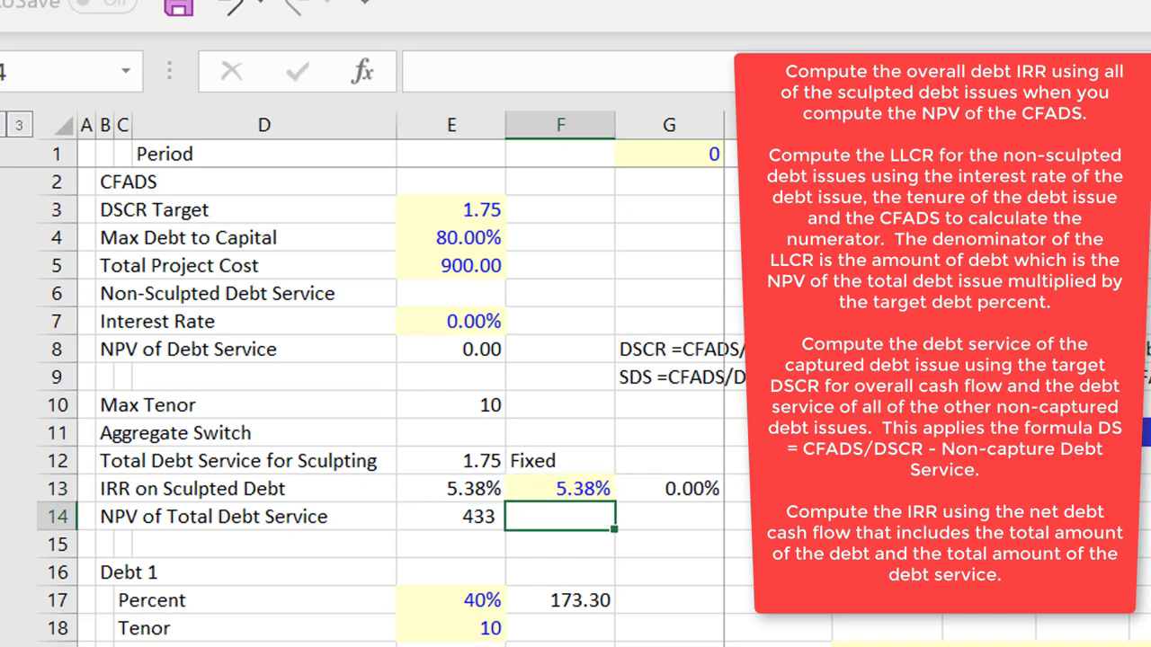
key("Down")
key("Down")
key("Down")
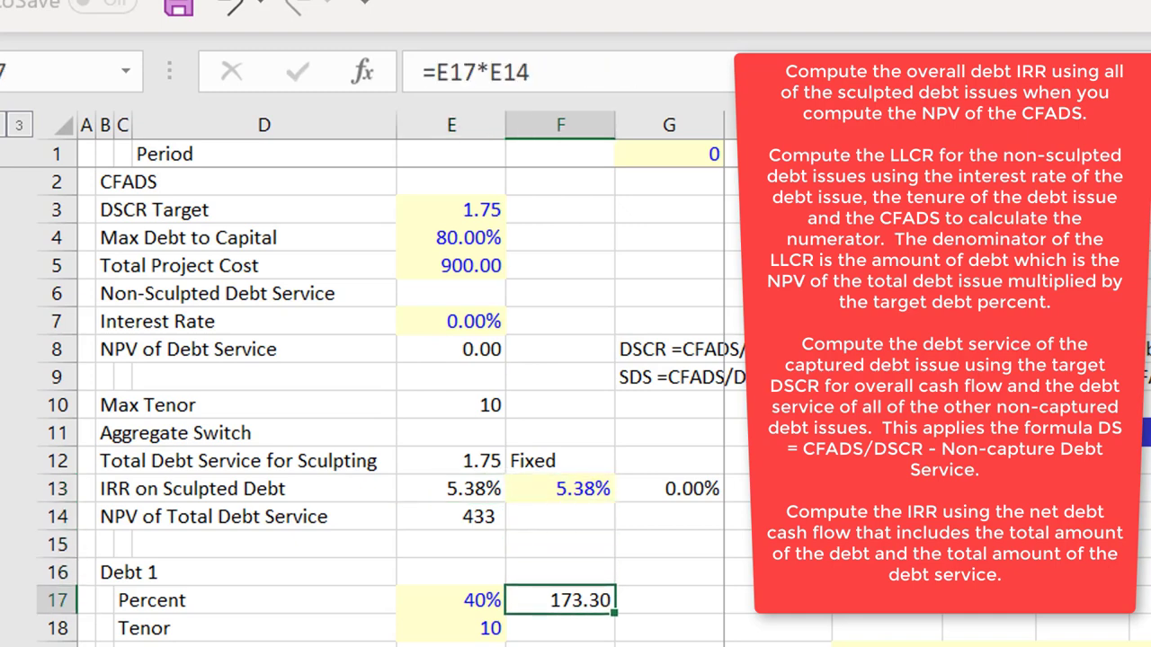
key("F2")
key("Escape")
key("Down")
key("Down")
key("Down")
key("F2")
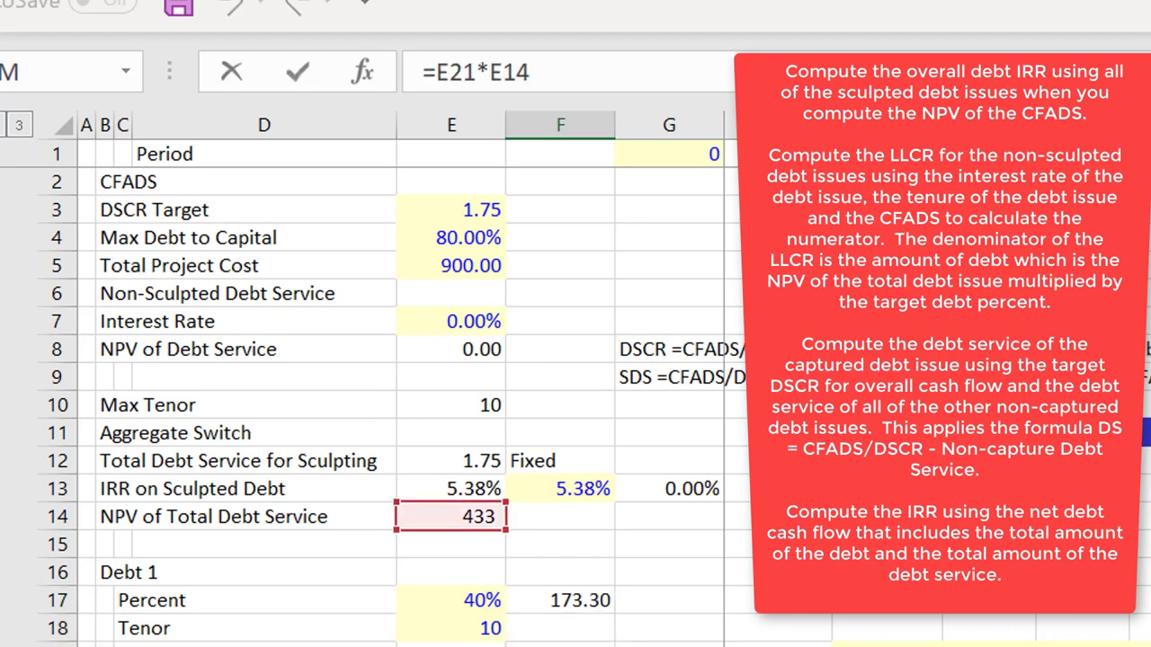
key("Escape")
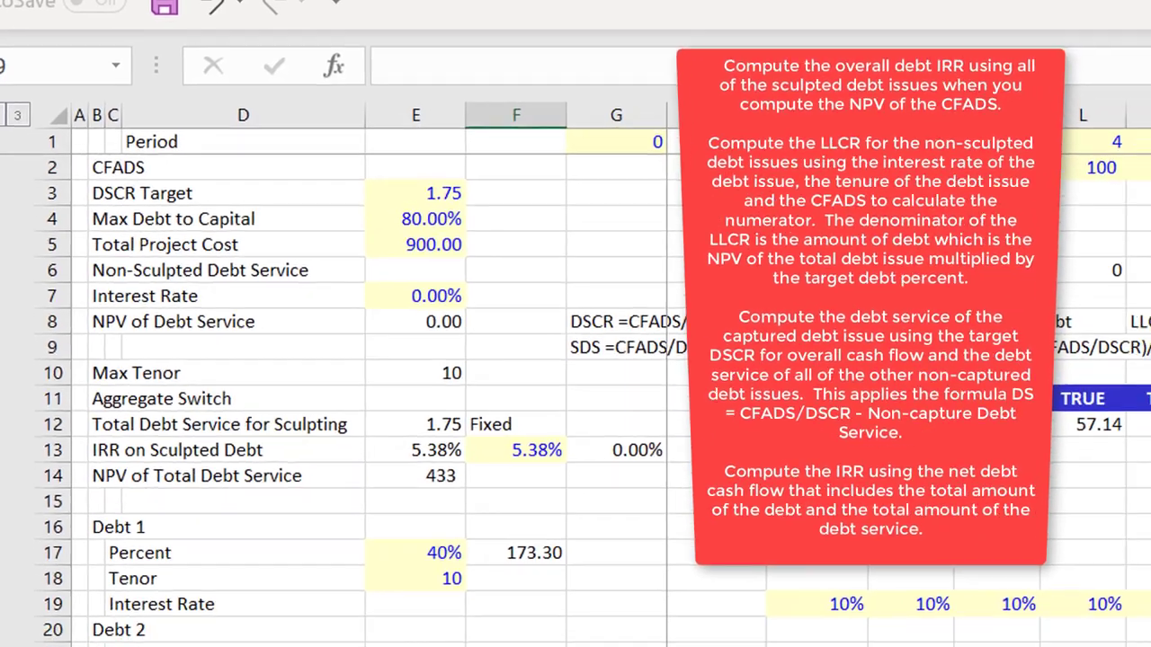
Go down to the Issue 1 section and inspect the LLCR 1 formula in E41.
key("Up")
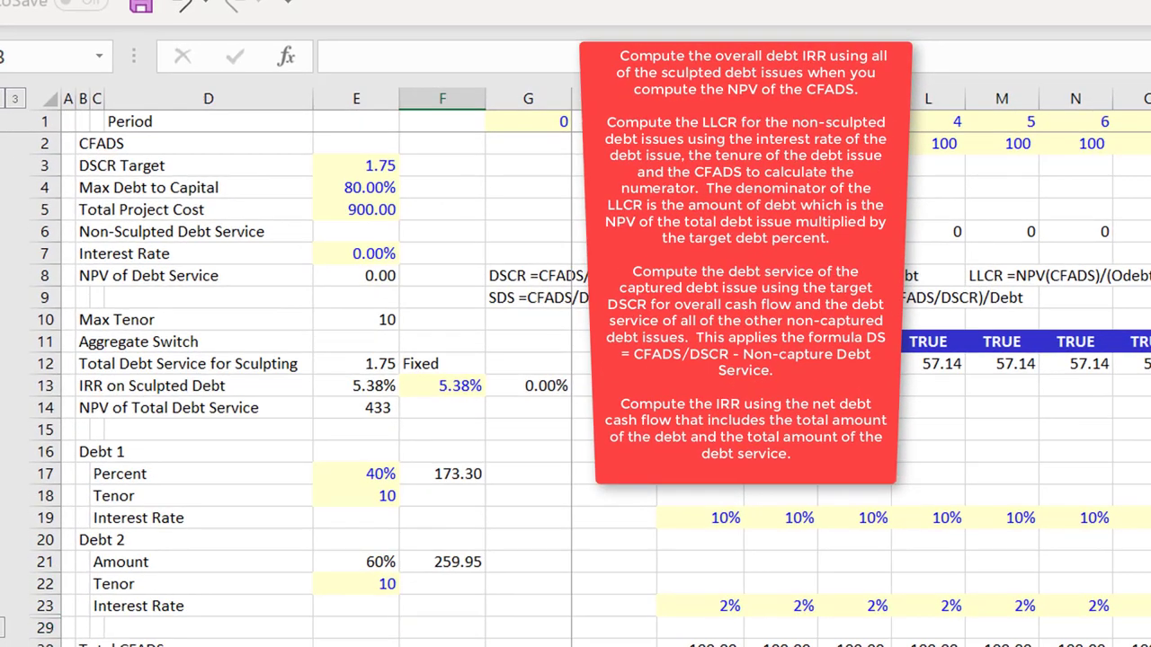
scroll(863, 373, "down", 2)
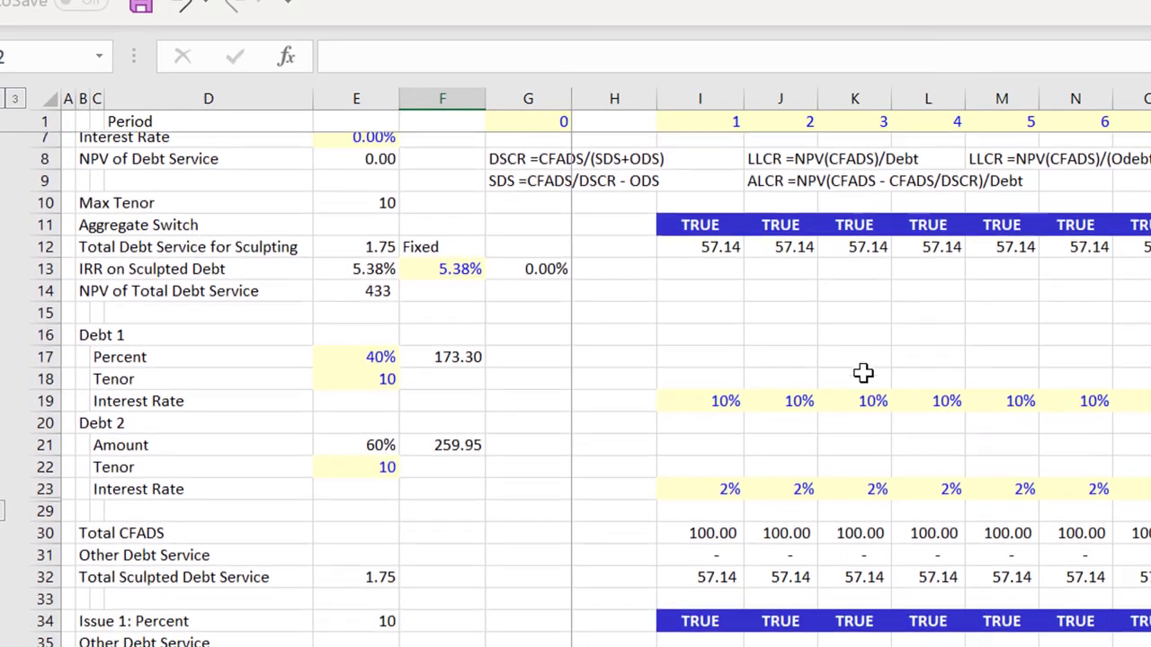
key("Up")
key("Up")
key("Up")
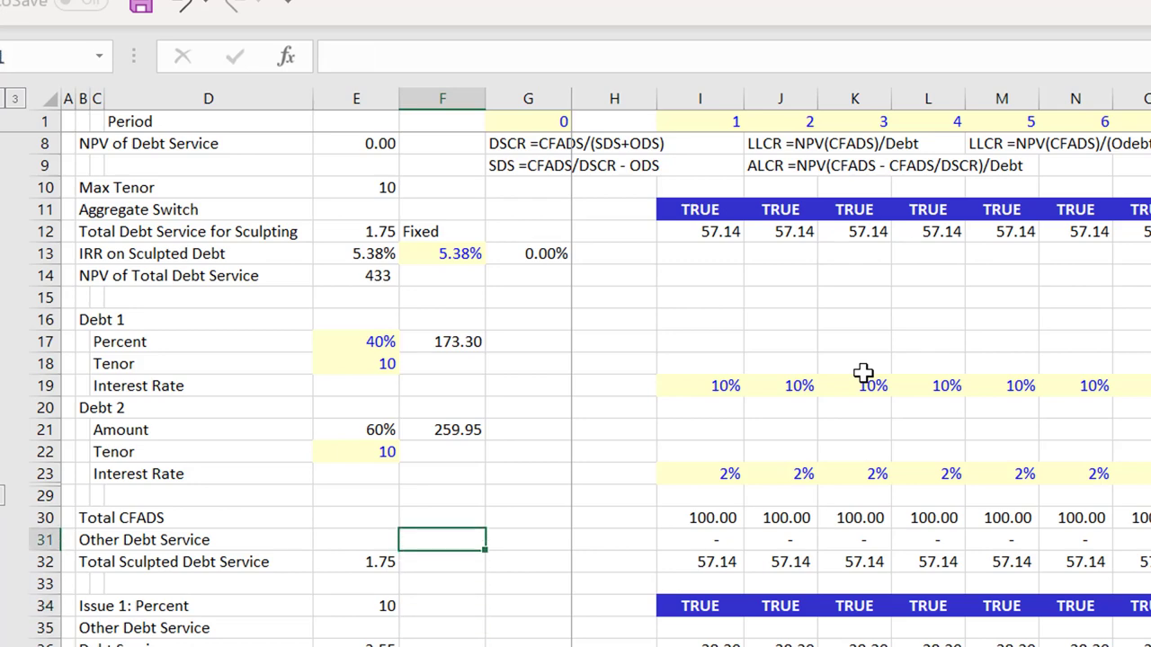
key("Down")
key("Down")
key("Down")
key("Down")
key("Down")
key("Down")
key("Down")
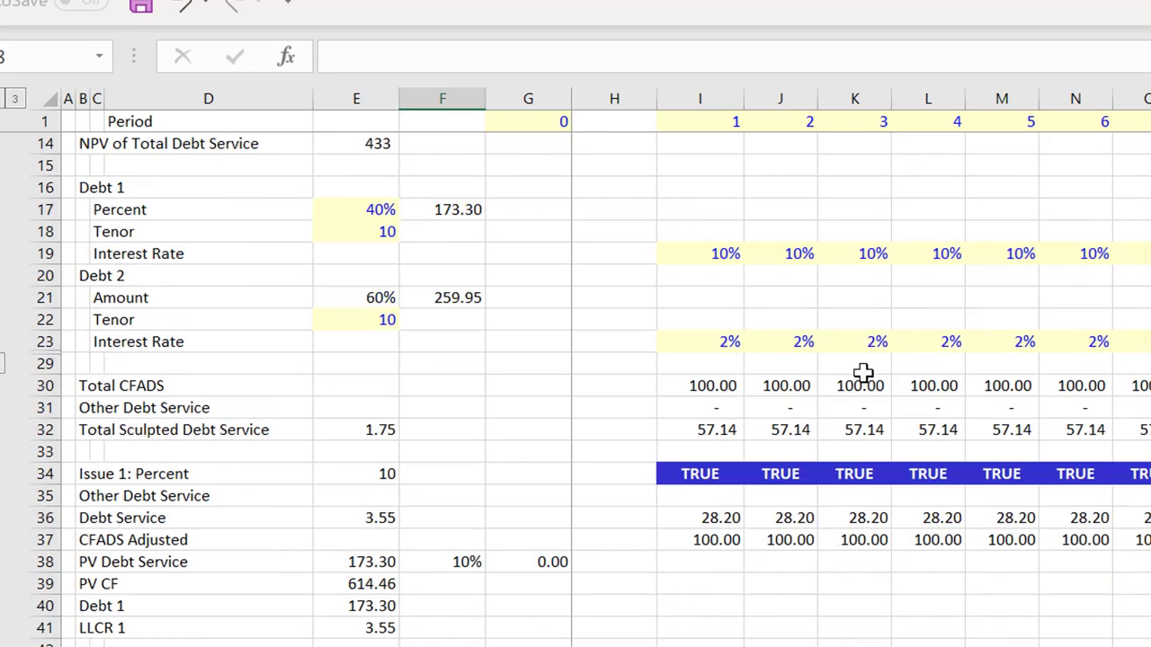
key("Down")
key("Down")
key("Down")
key("Down")
key("Up")
key("Left")
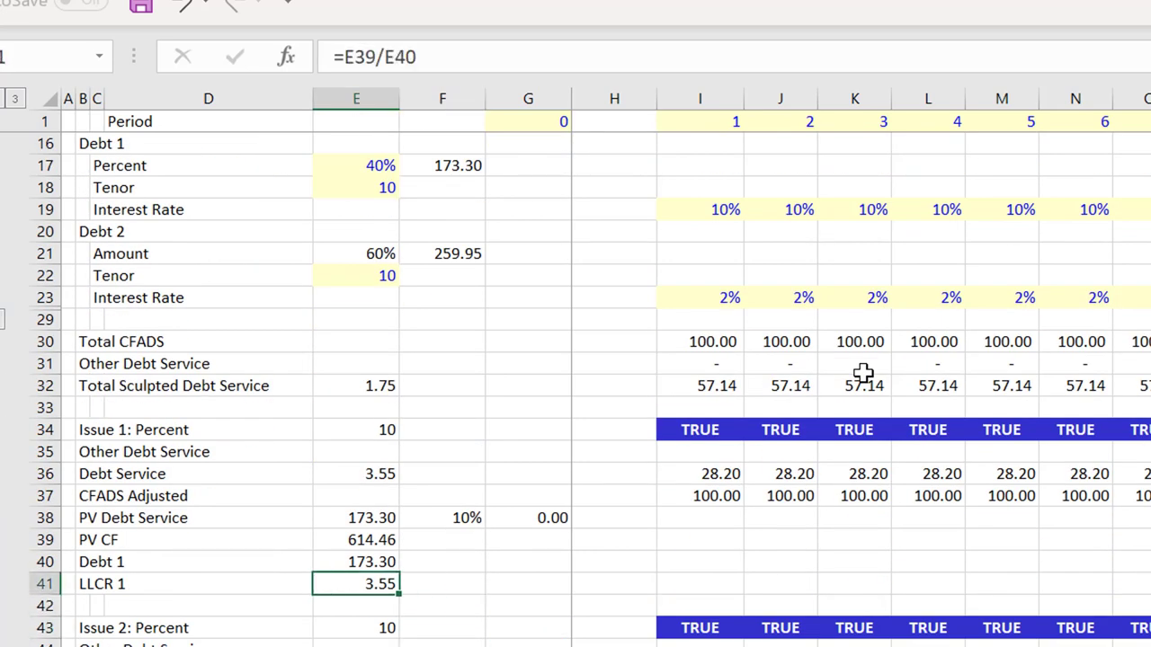
key("F2")
key("Escape")
key("F2")
key("Escape")
Look at the LLCR 2 formula in E50 and the interest rate beside the Issue 2 PV Debt Service in F46.
key("Down")
key("Down")
key("Down")
key("Down")
key("Down")
key("Down")
key("Down")
key("Down")
key("Down")
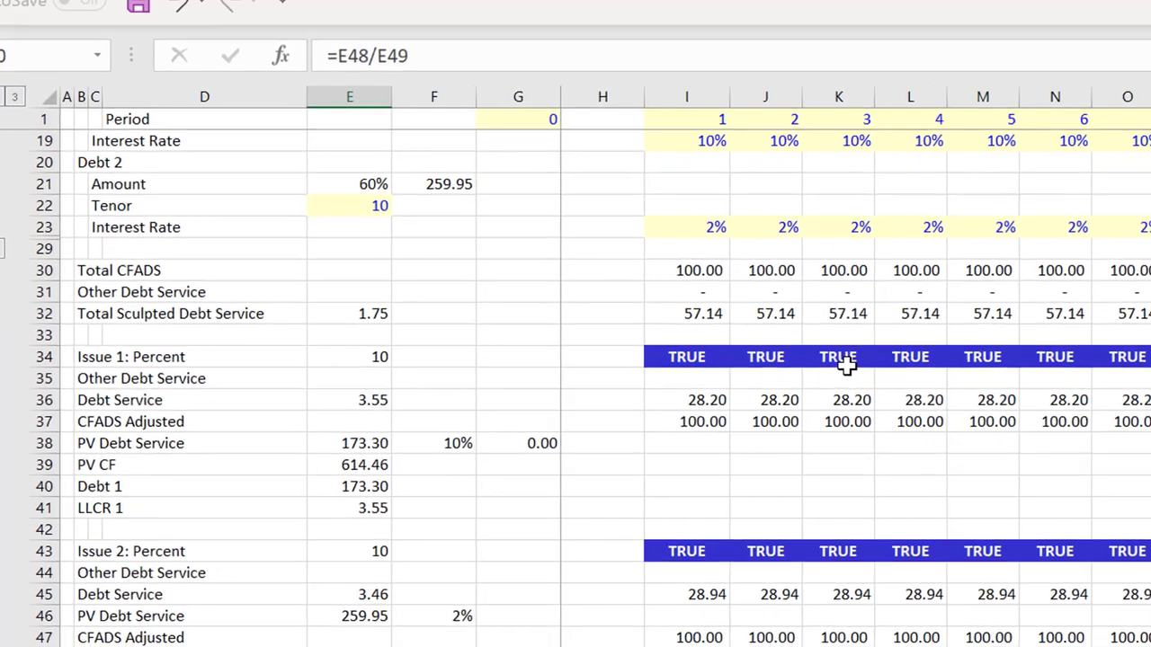
key("Up")
key("Up")
key("Up")
key("Up")
key("Right")
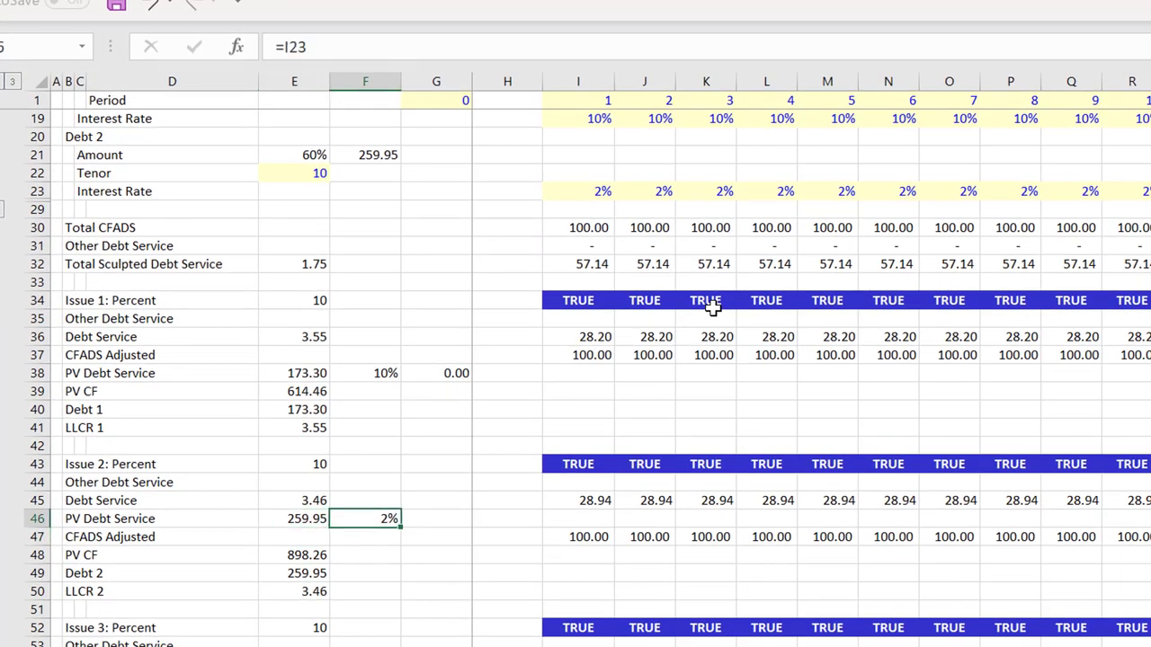
Examine the Issue 2 Debt Service formulas in E45 and the first period's cell I45.
key("Up")
key("Left")
key("F2")
key("Escape")
key("Right")
key("Right")
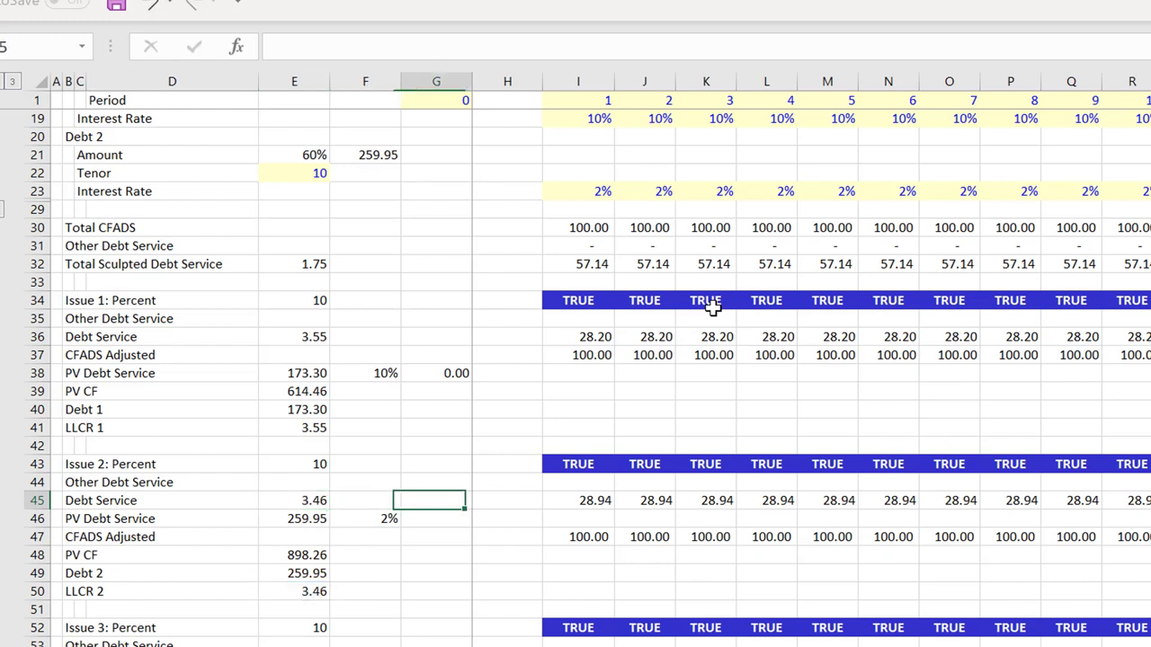
key("Right")
key("Right")
key("F2")
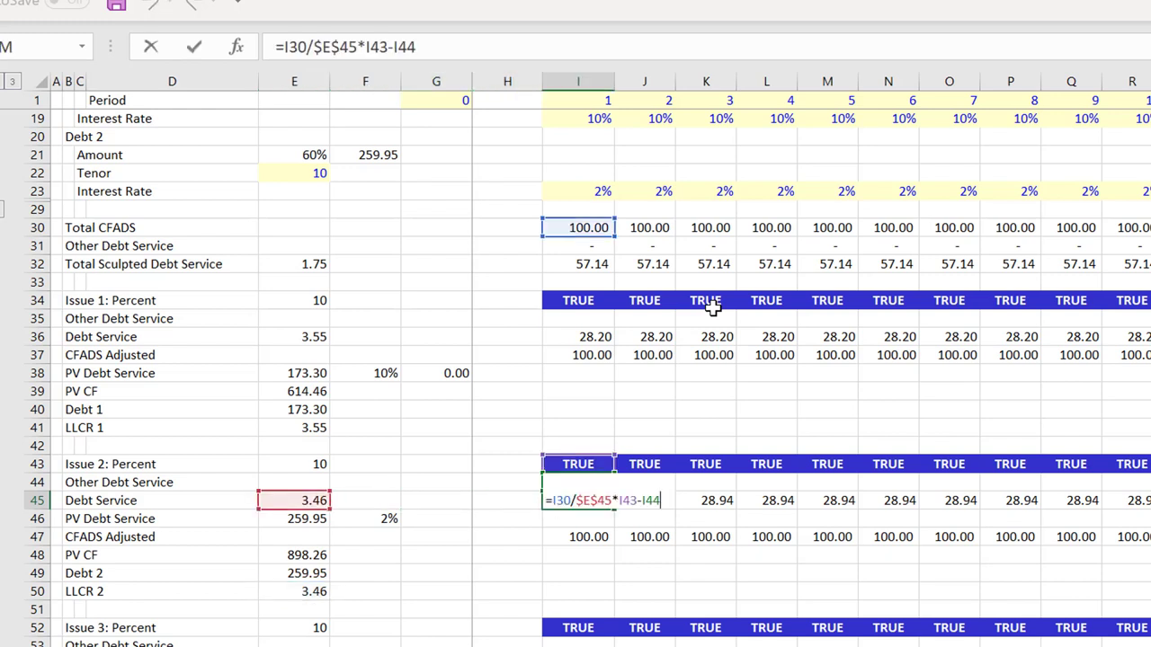
key("Escape")
Review the period 1 column from the Issue 2 section up to the assumptions at the beginning of the sheet.
key("Up")
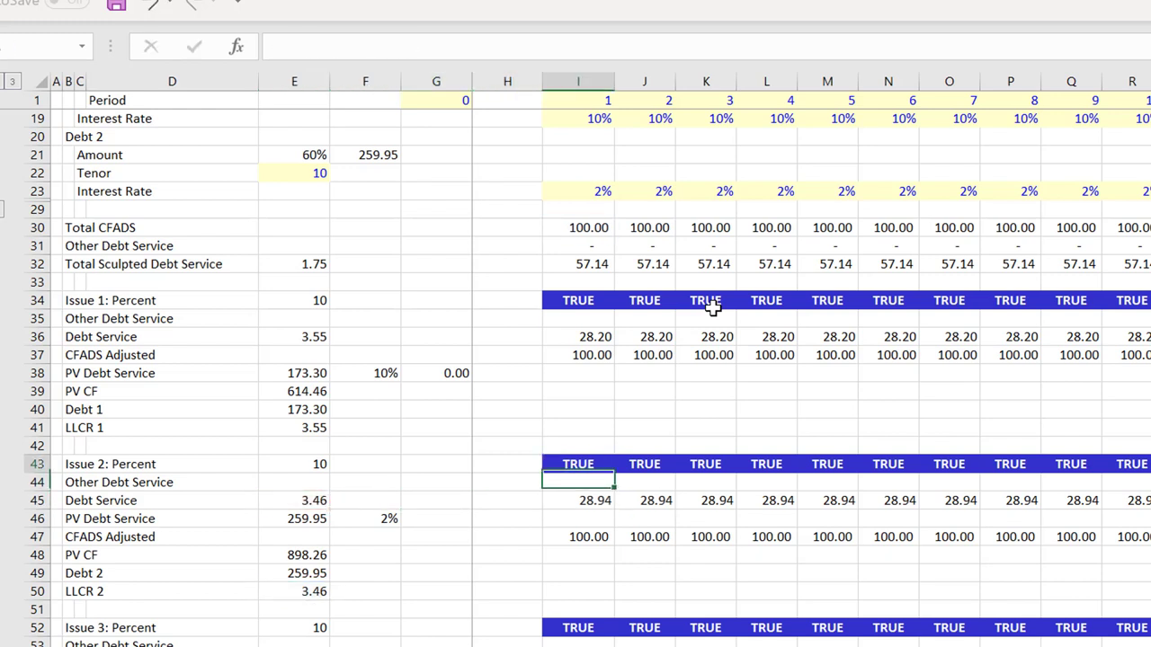
key("Up")
key("Up")
key("Up")
key("Up")
key("Up")
key("Up")
key("Up")
key("Up")
key("Up")
key("Up")
key("Up")
key("Up")
key("Up")
key("Up")
key("Up")
key("Up")
key("Up")
key("Up")
key("Up")
key("Up")
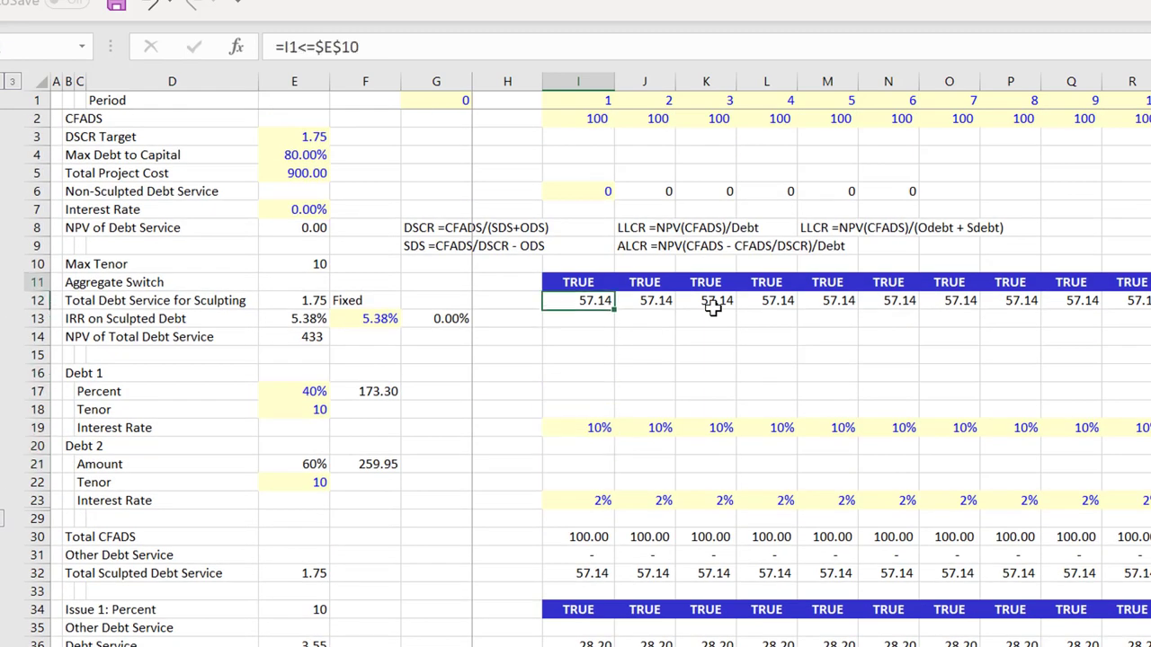
key("Up")
key("Up")
key("Up")
key("Up")
key("Up")
key("Up")
Return down the period 1 column to the Issue 2 Debt Service formula in I45.
key("Down")
key("Down")
key("Down")
key("Down")
key("Down")
key("Down")
key("Down")
key("Down")
key("Down")
key("Down")
key("Down")
key("Down")
key("Down")
key("Down")
key("Down")
key("Down")
key("Down")
key("Down")
key("Down")
key("Down")
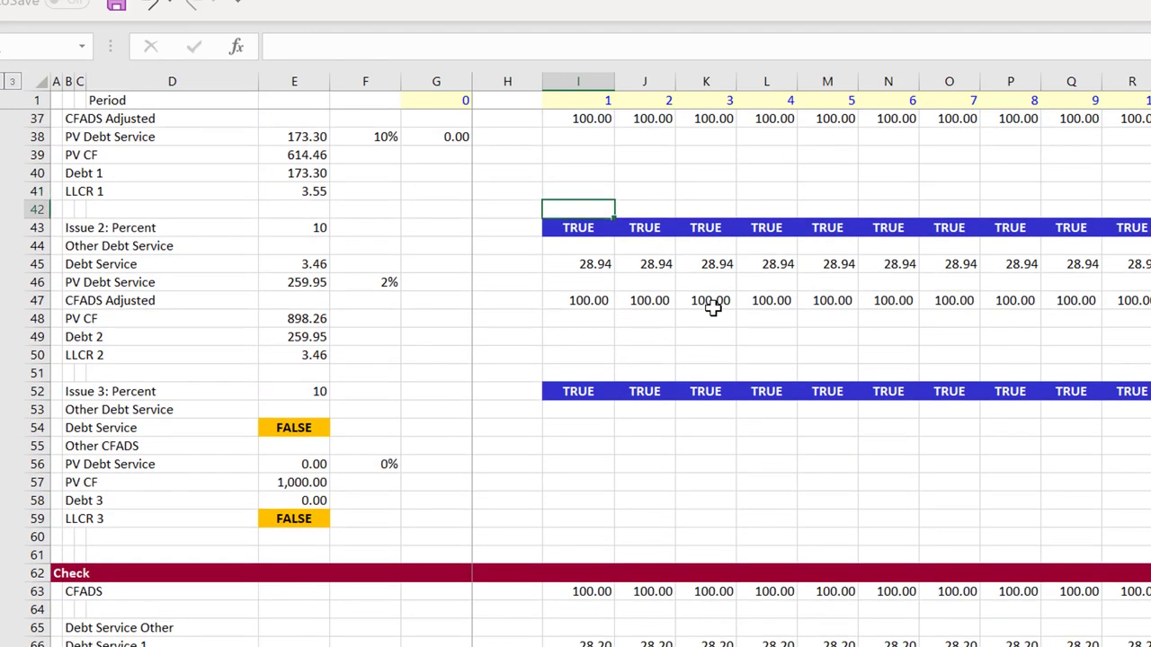
key("Down")
key("Down")
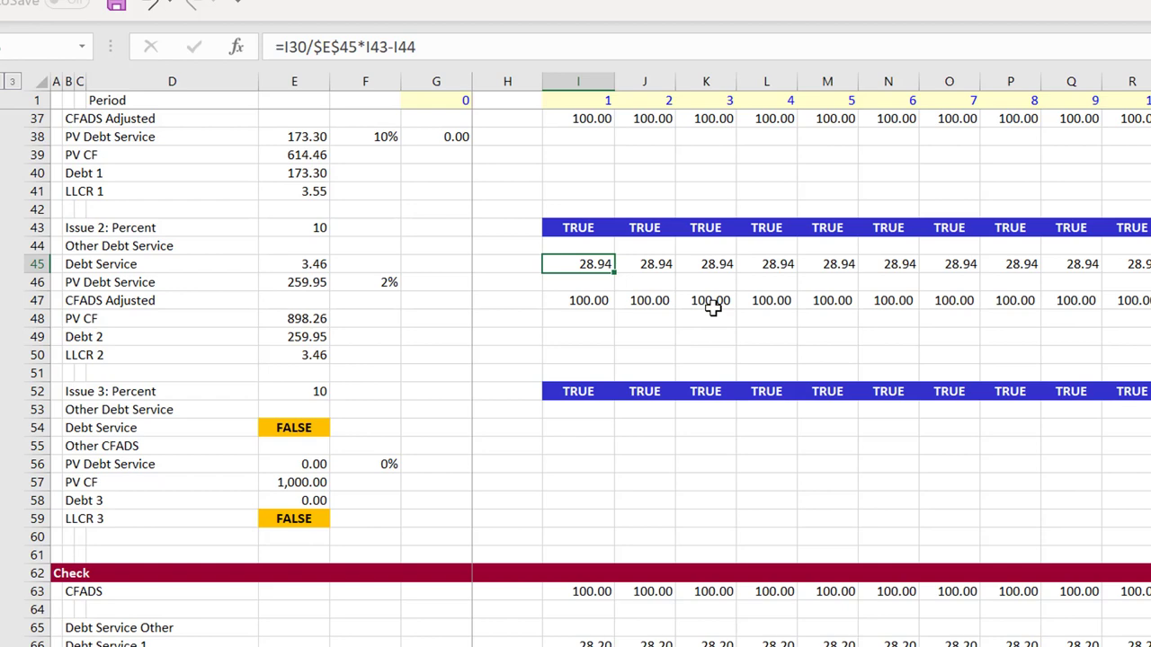
Go down the period 1 column to the Check section and view the DSCR formula in I74.
key("Down")
key("Down")
key("Down")
key("Down")
key("Down")
key("Down")
key("Down")
key("Down")
key("Down")
key("Down")
key("Down")
key("Down")
key("Down")
key("Down")
key("Down")
key("Down")
key("Down")
key("Down")
key("Down")
key("Down")
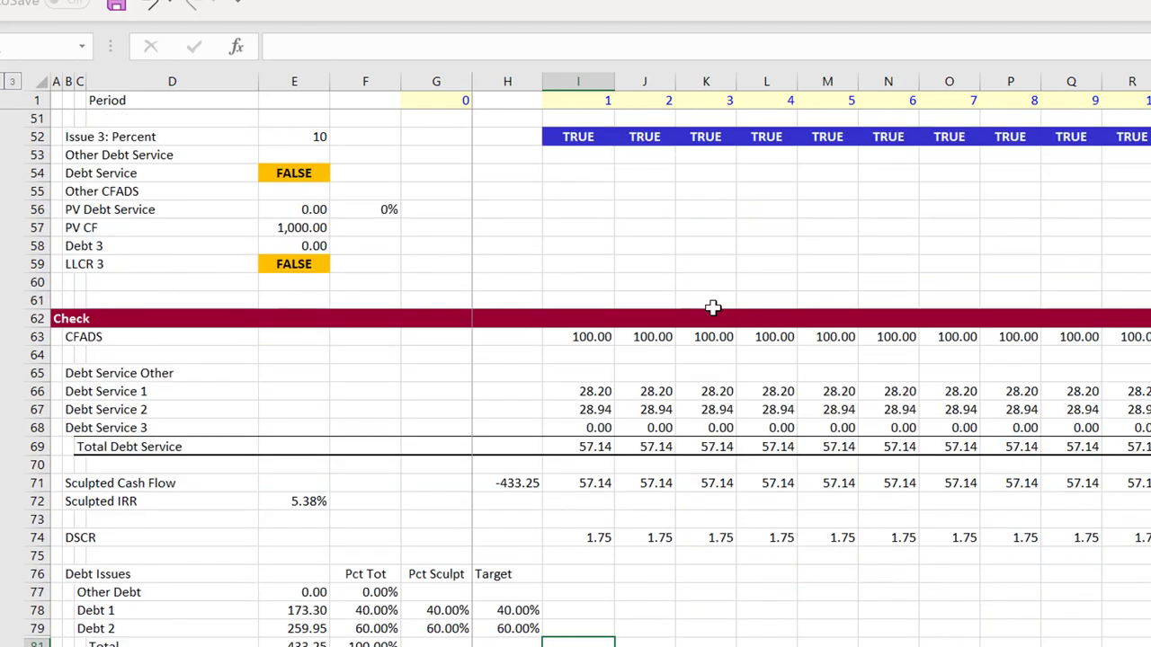
key("Up")
key("Up")
key("Up")
key("Up")
key("Up")
key("Up")
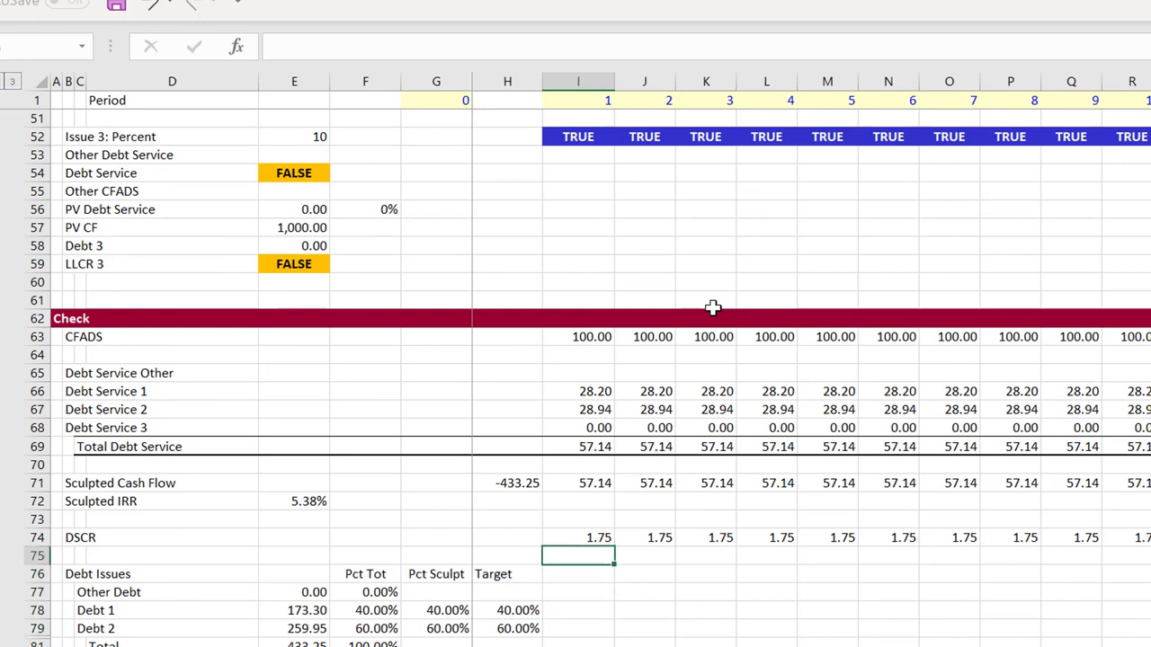
key("shift+Right")
key("shift+Right")
key("Up")
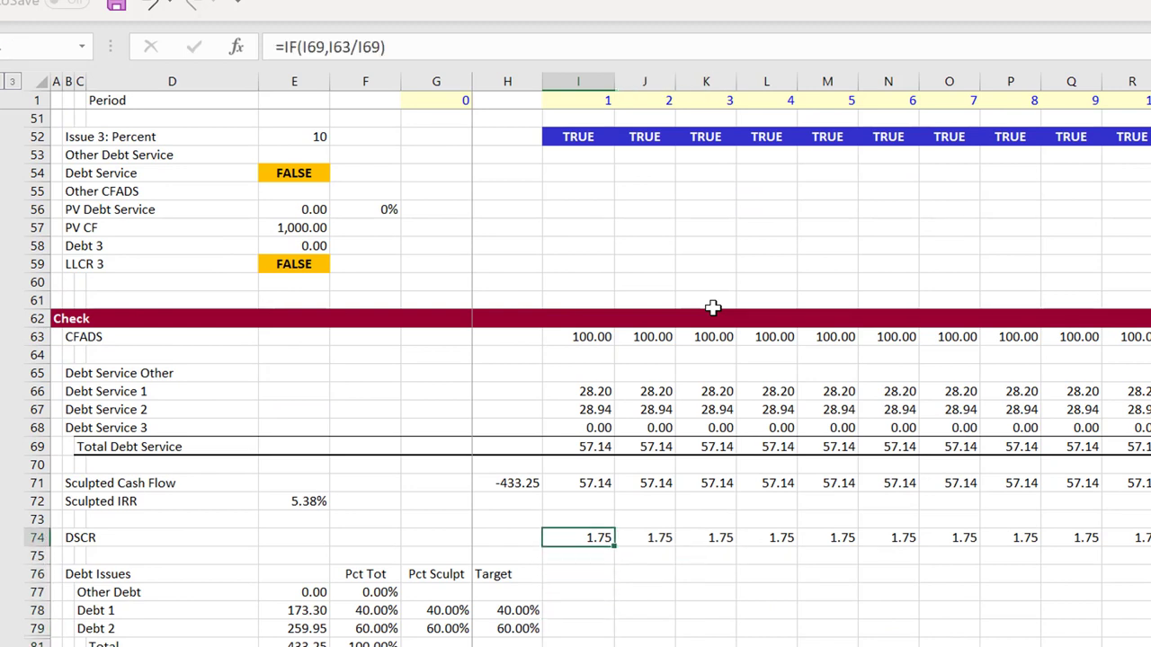
Select the DSCR row in the Check section from period 1 through period 10.
key("shift+Right")
key("shift+Right")
key("shift+Right")
key("shift+Right")
key("shift+Right")
key("shift+Right")
key("shift+Right")
key("shift+Right")
key("shift+Right")
key("shift+Right")
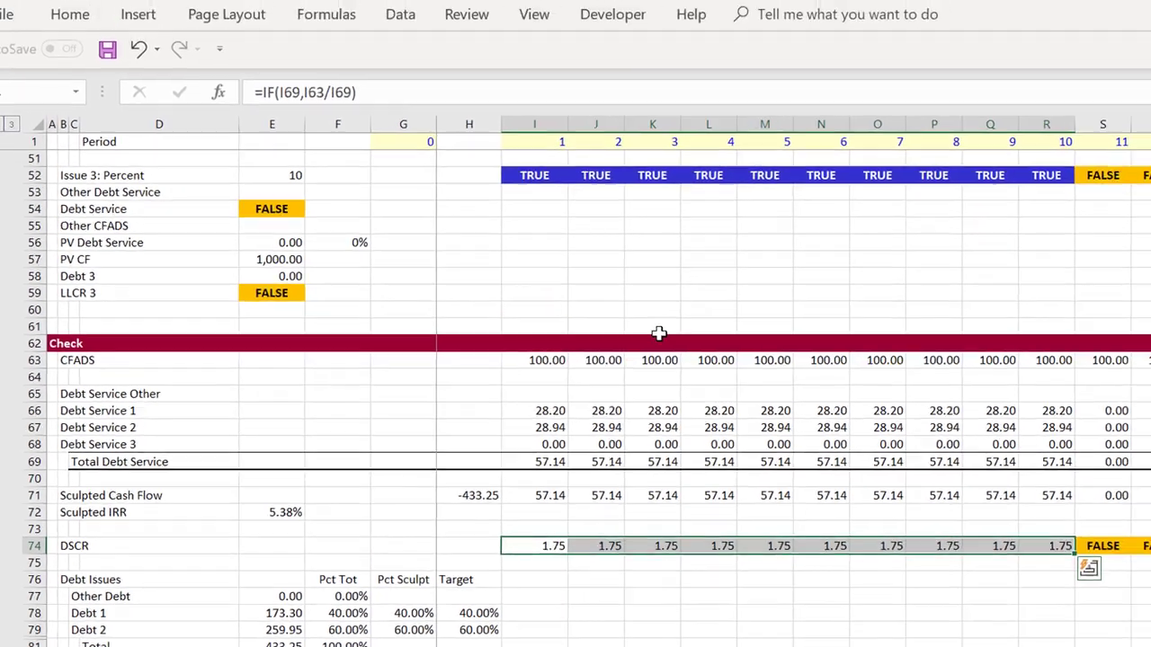
Go to the Debt Issues table below the DSCR row and look at Debt 2's Pct Tot in F79.
key("Left")
key("Left")
key("Left")
key("Left")
key("Left")
key("Left")
key("Left")
key("Down")
key("Down")
key("Down")
key("Down")
key("Down")
key("Down")
key("Down")
key("Down")
key("Down")
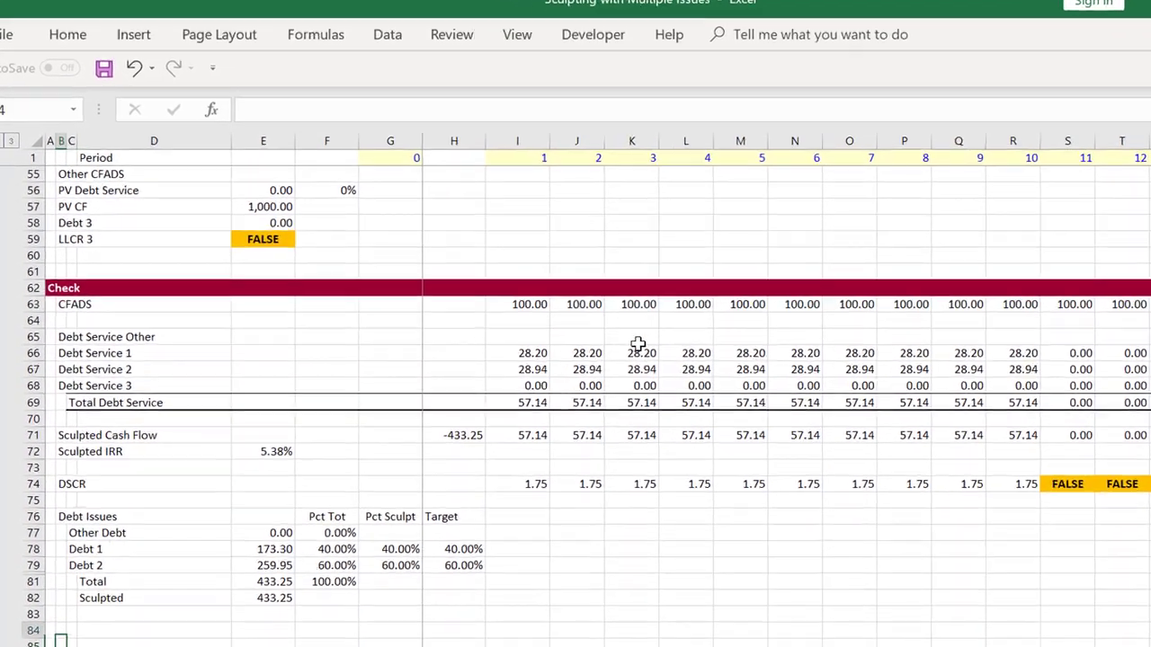
key("Up")
key("Up")
key("Up")
key("Up")
key("Right")
key("Right")
key("Right")
key("Right")
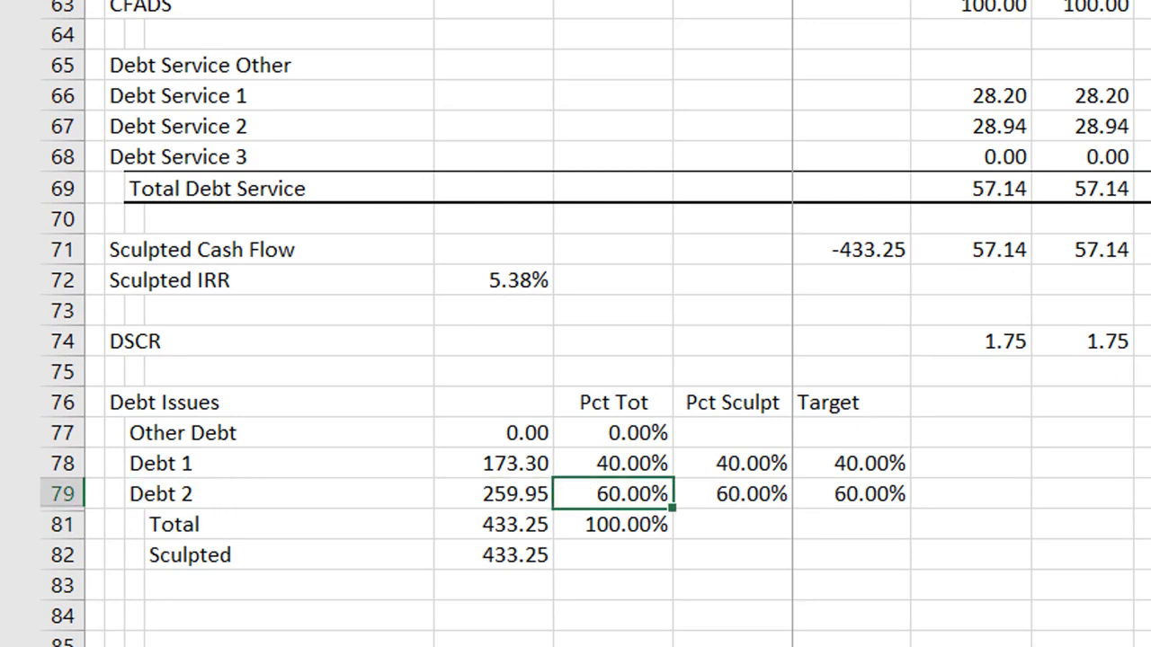
Check the Debt 1 amount in E78 and the Total debt amount in E81.
key("Up")
key("Left")
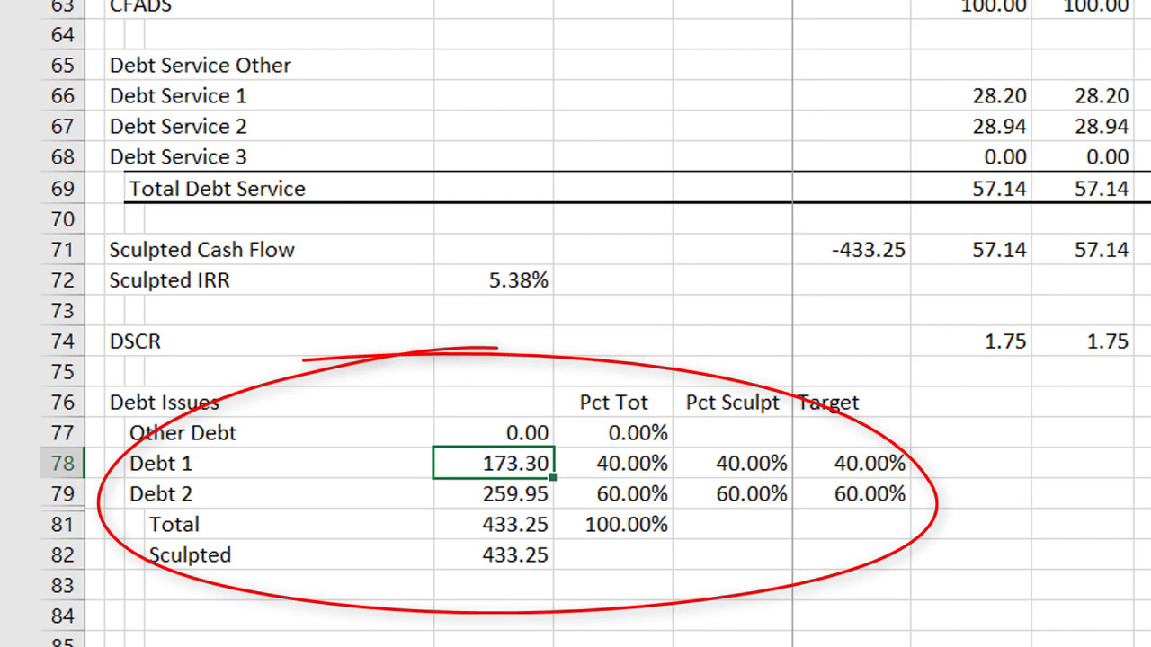
key("Down")
key("Down")
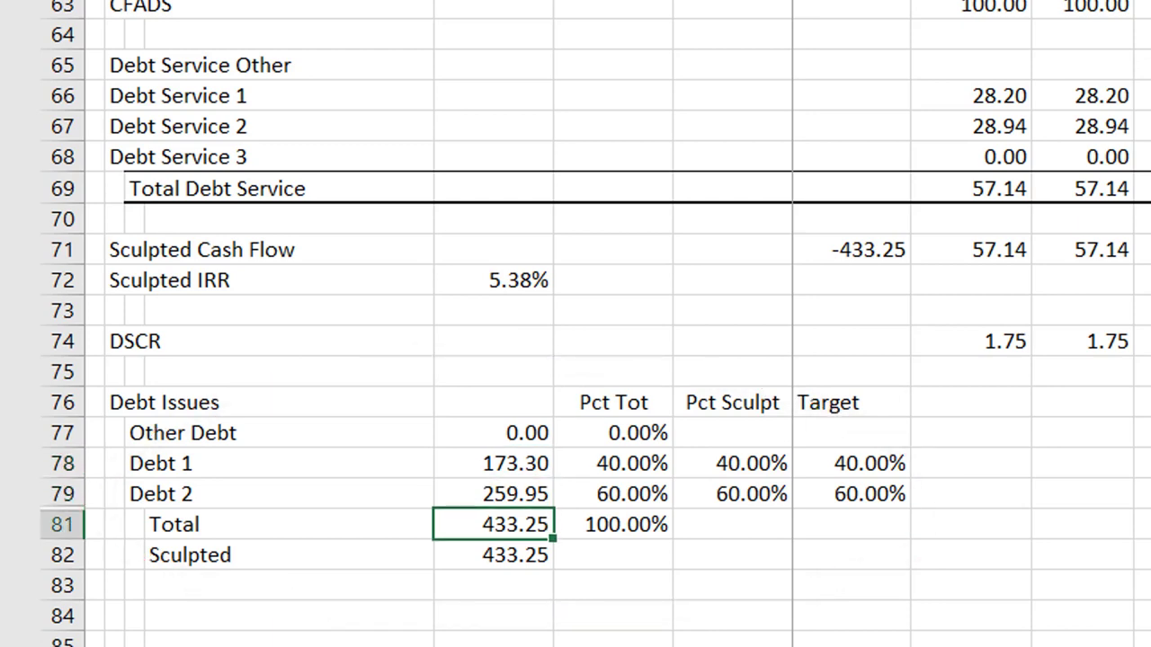
Switch to the LLCR Same Interest Rate sheet, review its DSCR and Debt Issues results, and return to its assumptions.
key("Down")
key("Down")
key("Down")
key("Down")
key("Down")
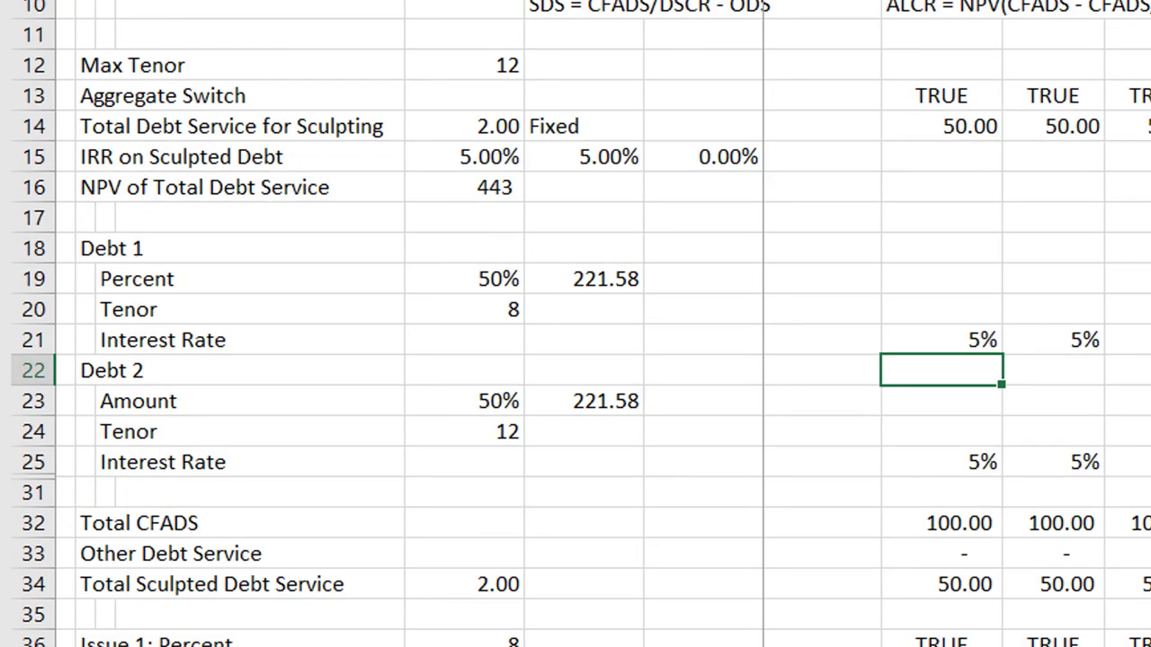
key("Page_Down")
key("Page_Down")
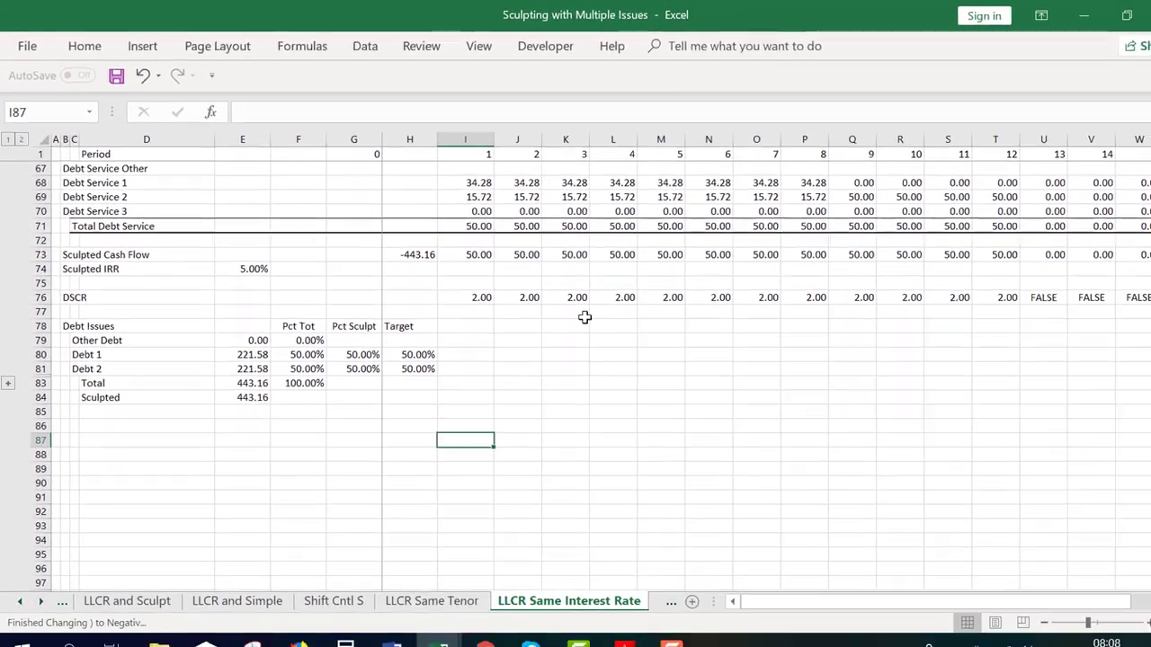
key("Page_Up")
key("Page_Up")
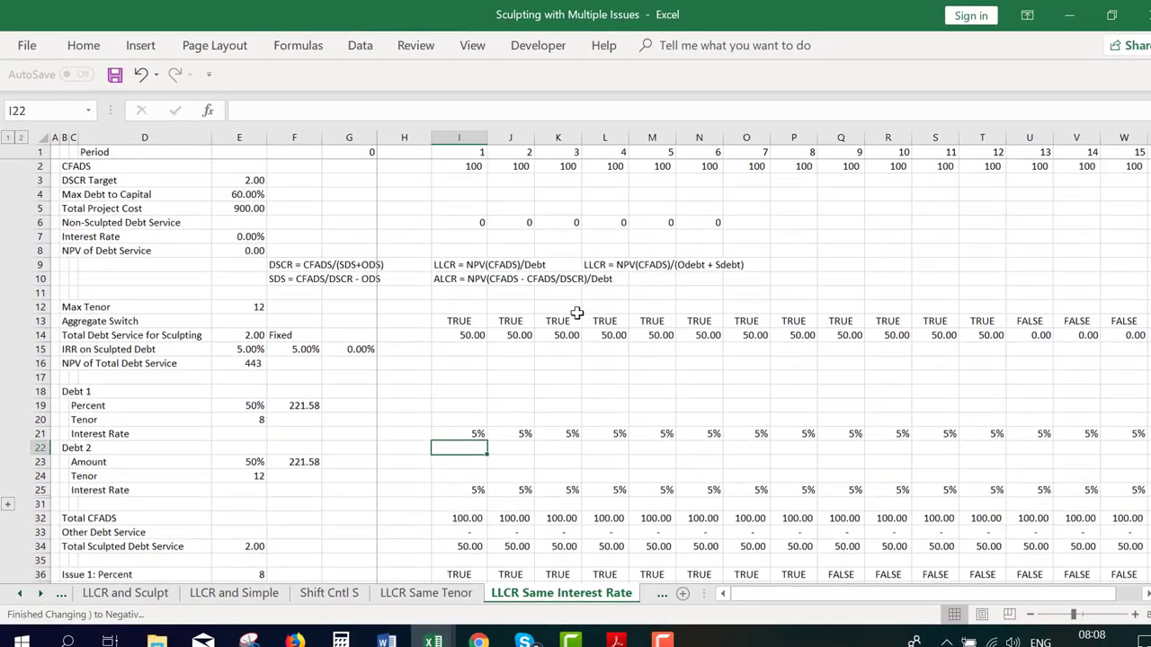
Open the LLCR and Formula 2 Issues sheet and move up the period 1 column to the debt assumptions.
key("ctrl+Page_Down")
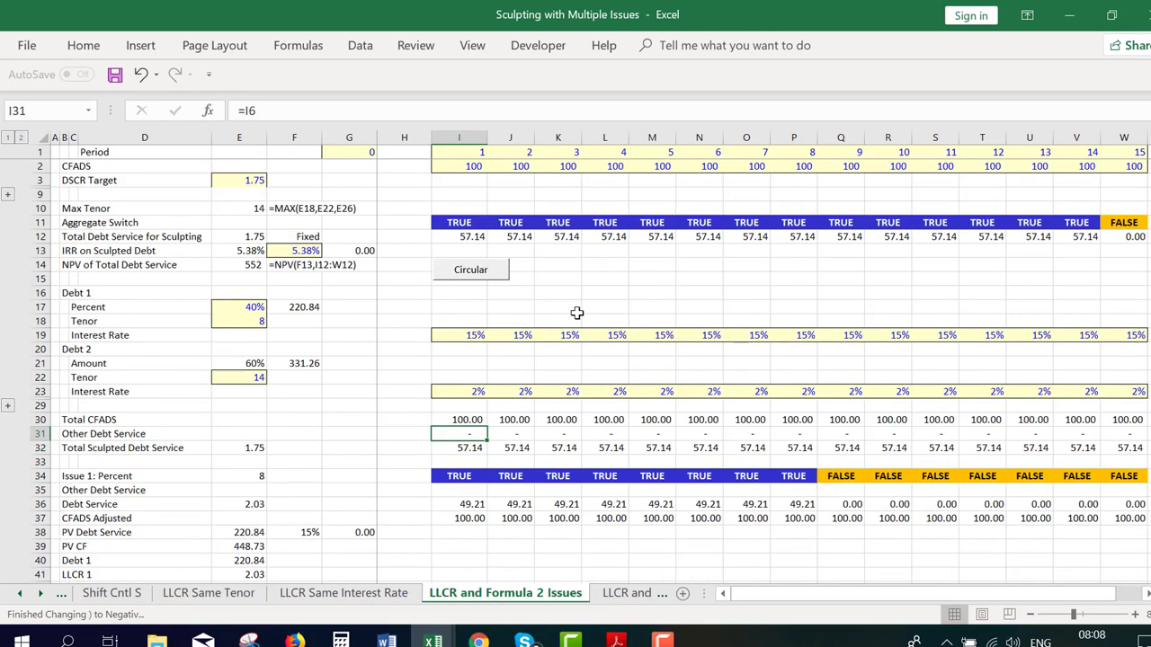
key("Up")
key("Up")
key("Up")
key("Up")
key("Up")
key("Up")
key("Up")
key("Up")
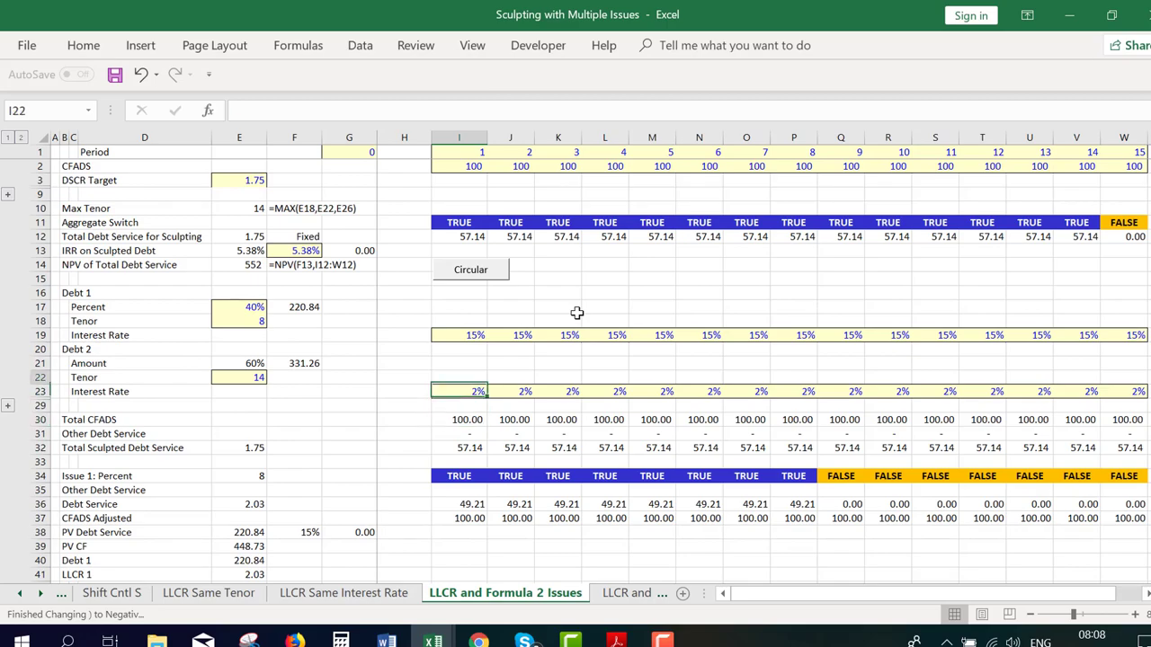
Compare the Debt 1 tenor in E18 with the Debt 2 tenor in E22.
key("Left")
key("Left")
key("Left")
key("Left")
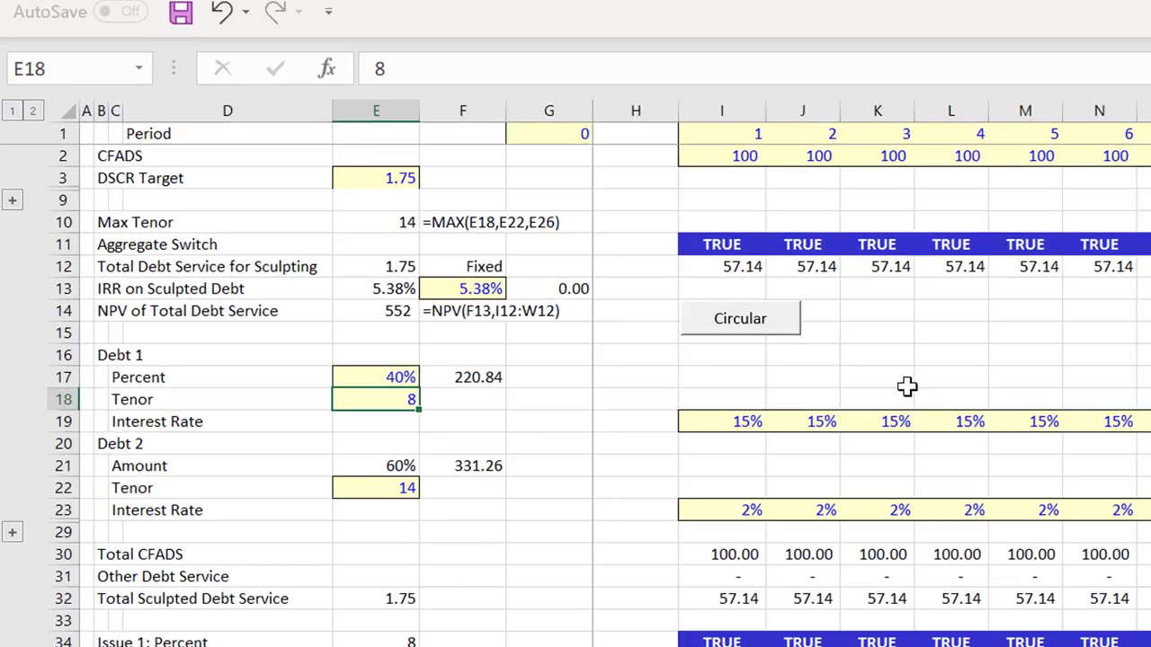
key("Down")
key("Down")
key("Down")
key("Down")
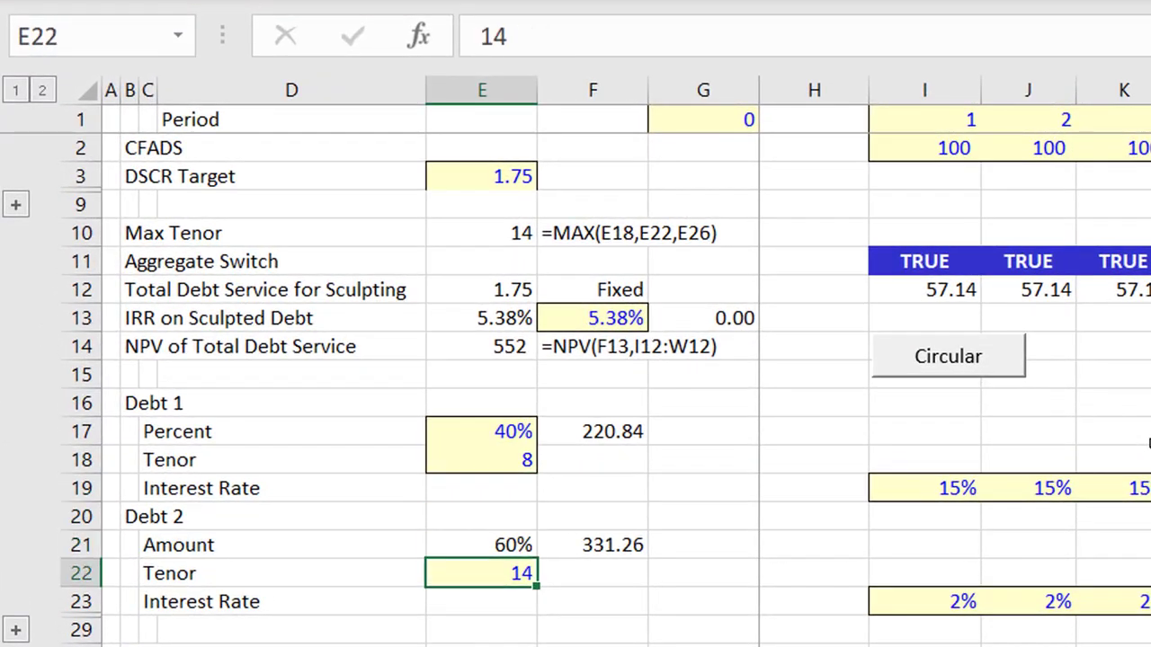
Look across from the Debt 1 tenor to its interest rate row at period 1 in I19.
key("Up")
key("Up")
key("Up")
key("Up")
key("Right")
key("Right")
key("Right")
key("Right")
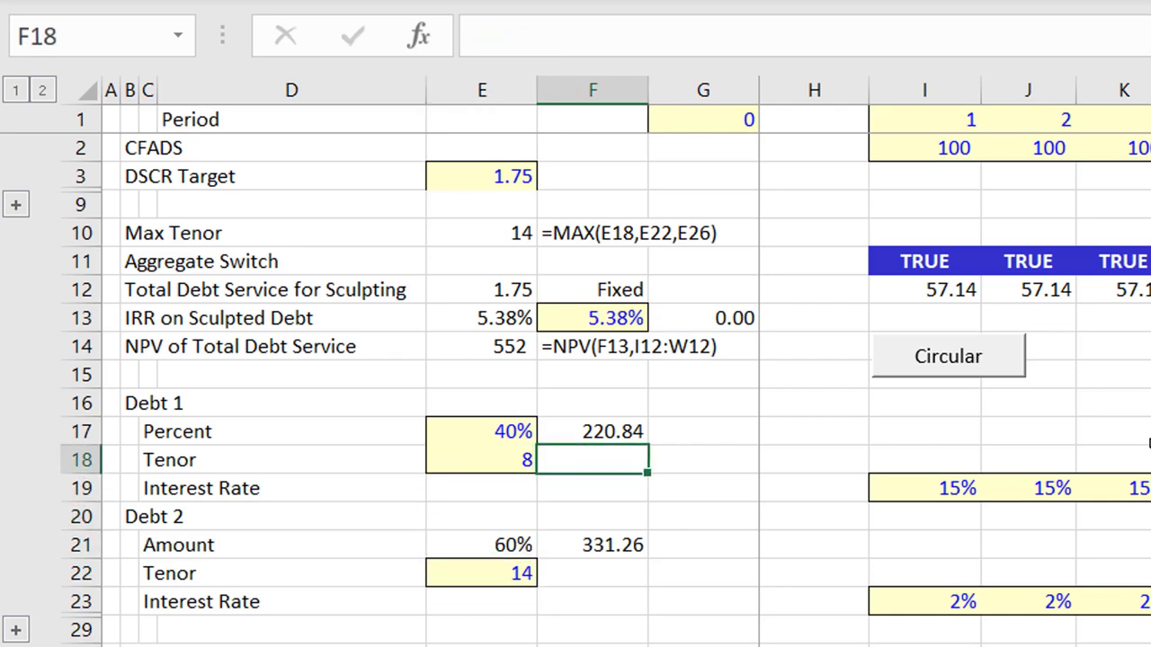
key("Right")
key("Down")
key("Left")
key("Left")
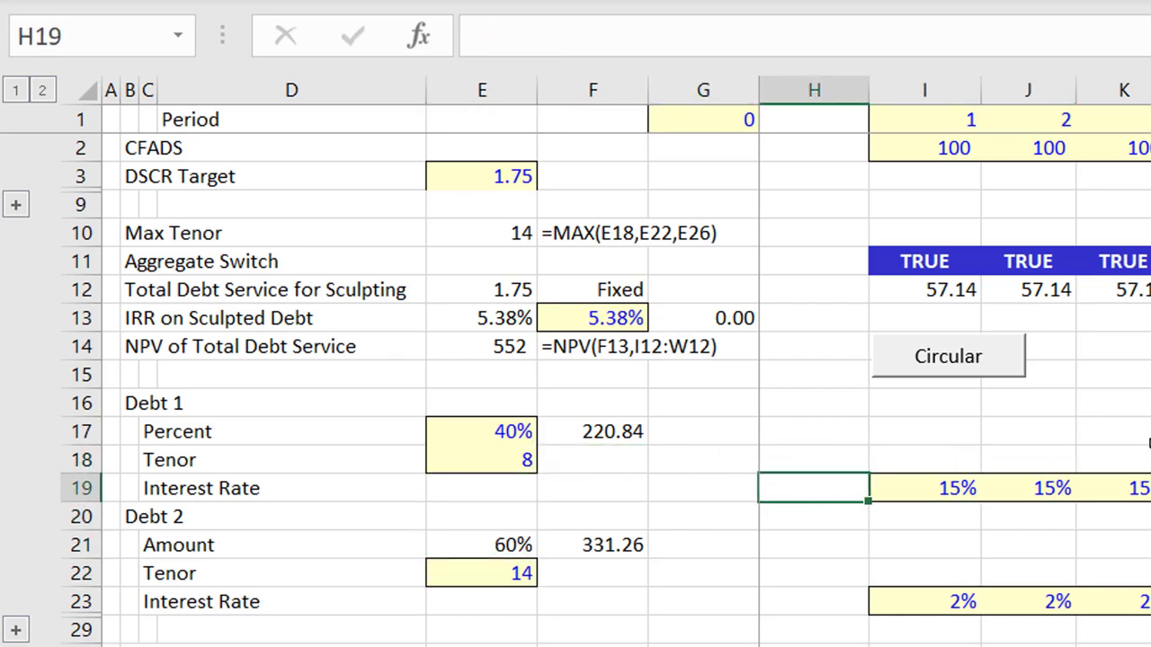
key("Right")
Review the period 1 column below the debt assumptions, down past the Issue 1 section.
key("Page_Down")
key("Page_Up")
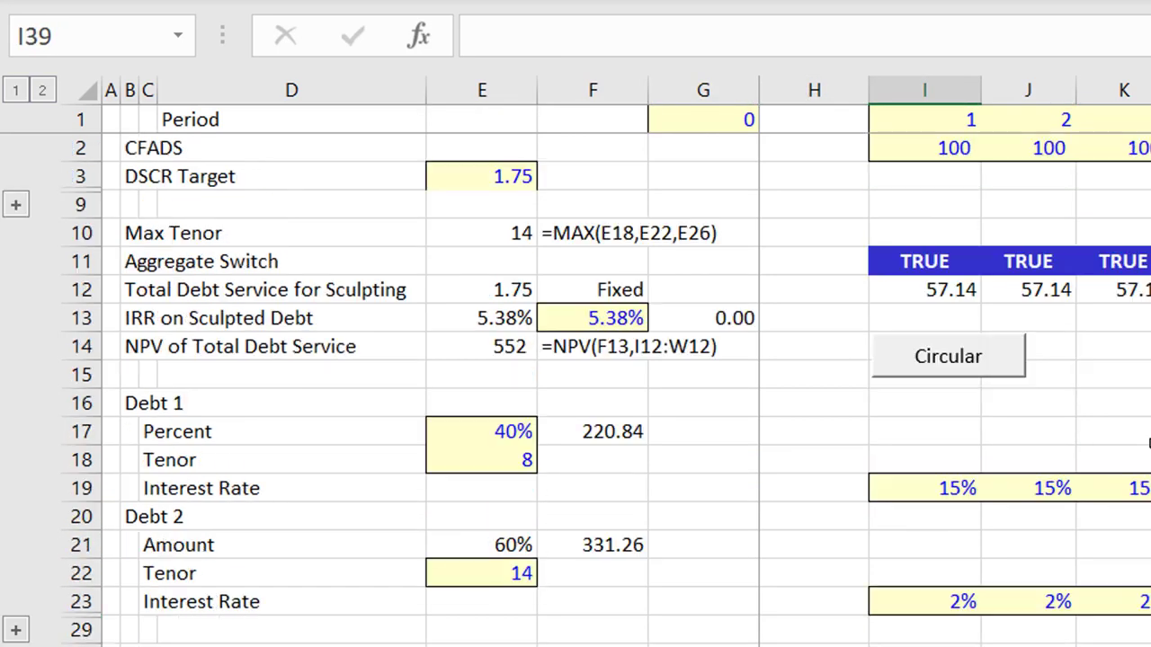
key("Down")
key("Down")
key("Down")
key("Down")
key("Down")
key("Down")
key("Up")
key("Up")
key("Up")
key("Up")
key("Up")
key("Up")
key("Up")
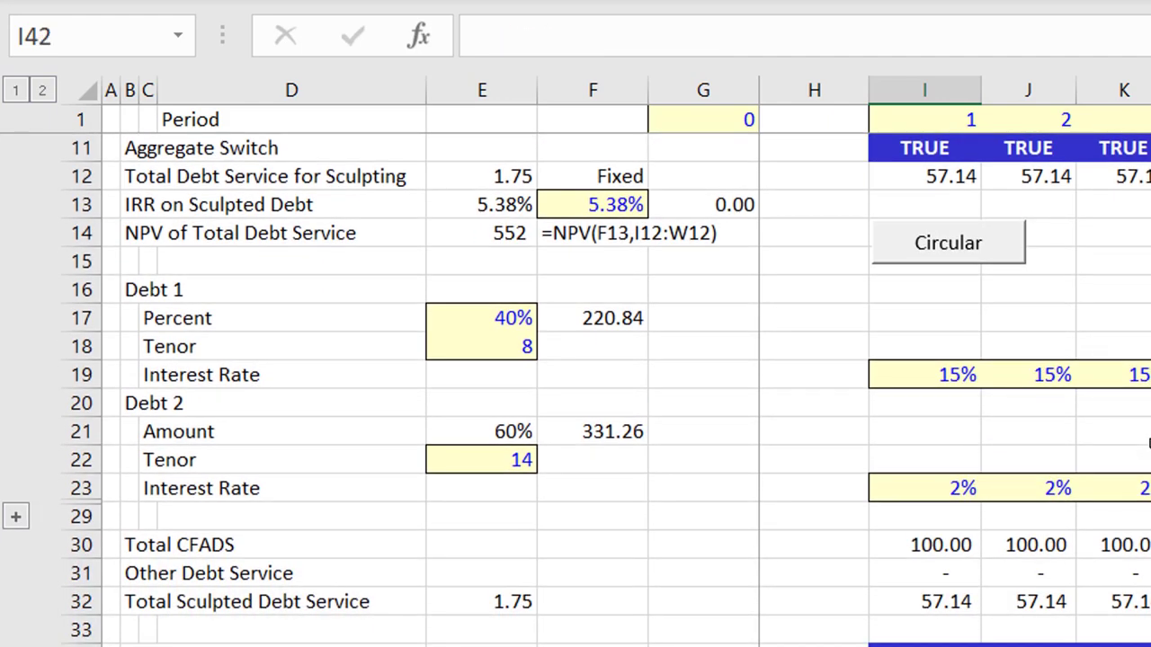
Move back up the period 1 column past the Total Debt Service for Sculpting and Aggregate Switch rows.
key("Up")
key("Up")
key("Up")
key("Up")
key("Up")
key("Up")
key("Up")
key("Up")
key("Up")
key("Up")
key("Up")
key("Up")
key("Up")
key("Up")
key("Up")
key("Up")
key("Up")
key("Up")
key("Up")
key("Up")
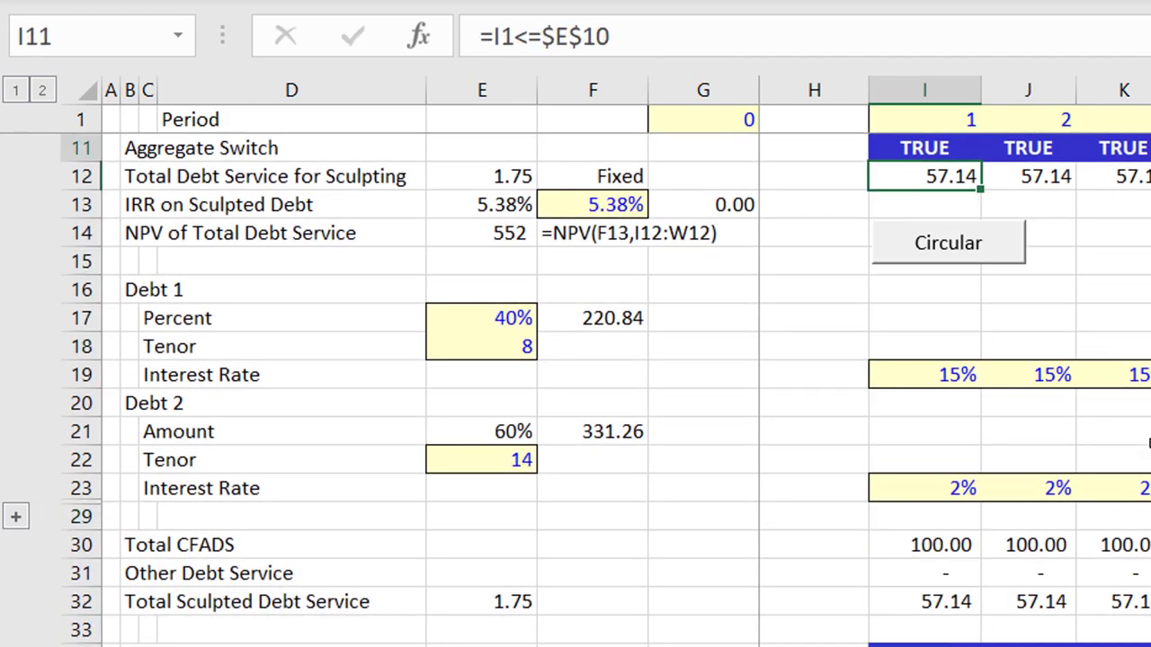
View the target DSCR link in E12 and the fixed IRR on Sculpted Debt in F13.
key("Down")
key("Down")
key("Down")
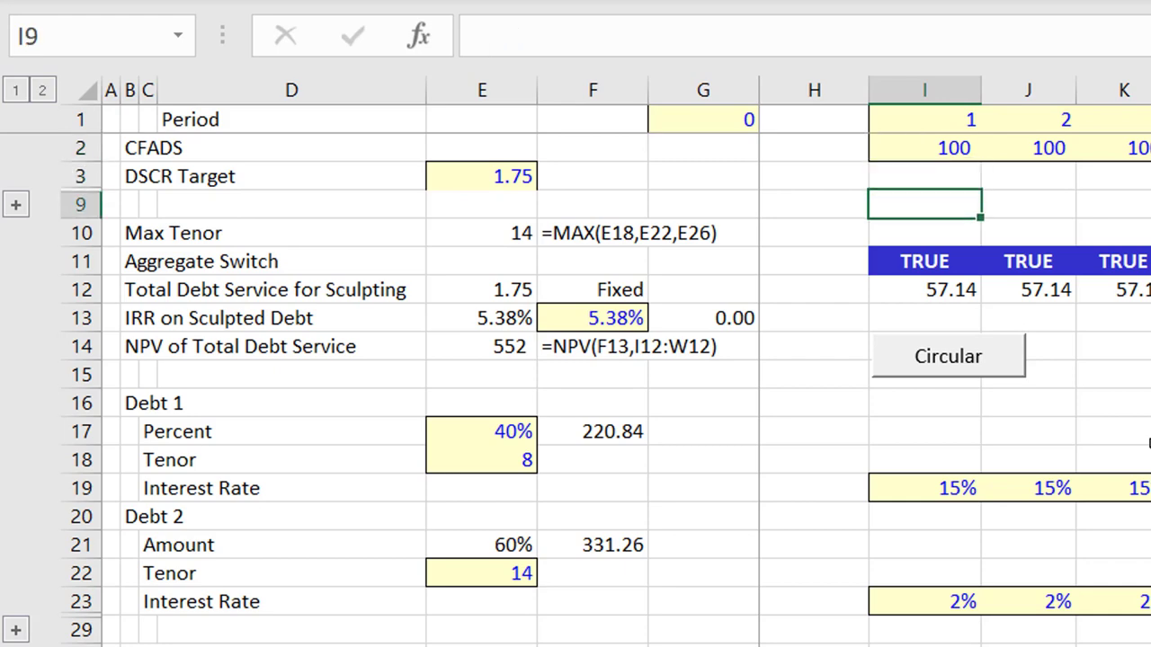
key("Down")
key("Down")
key("Down")
key("Left")
key("Left")
key("Left")
key("Left")
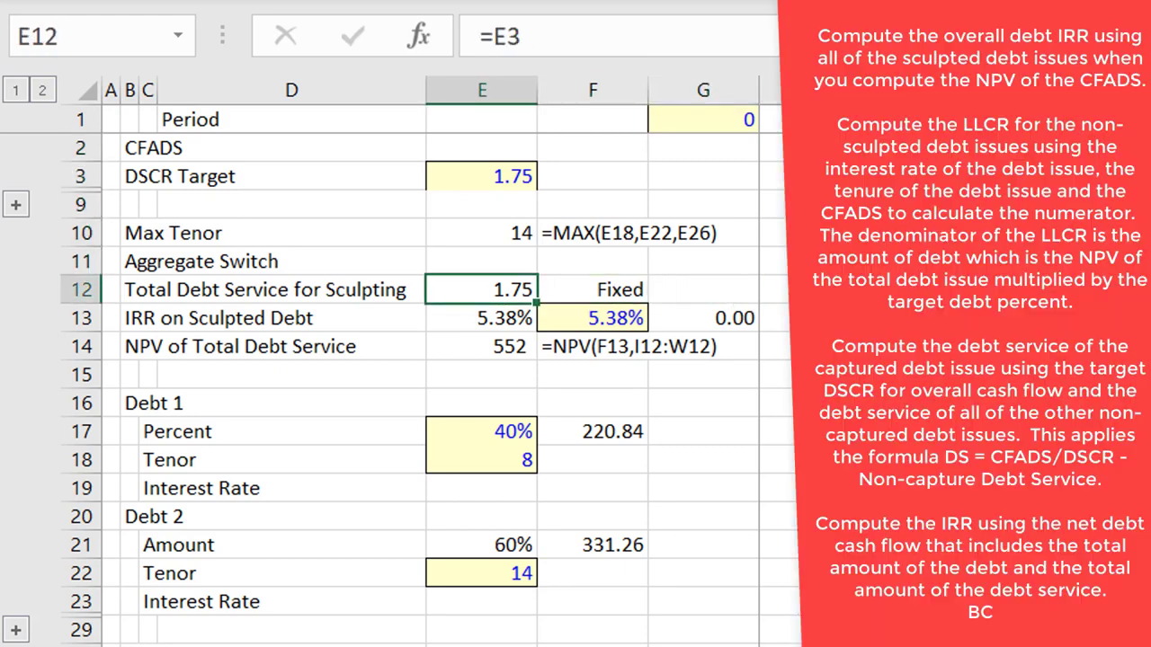
key("Down")
key("Right")
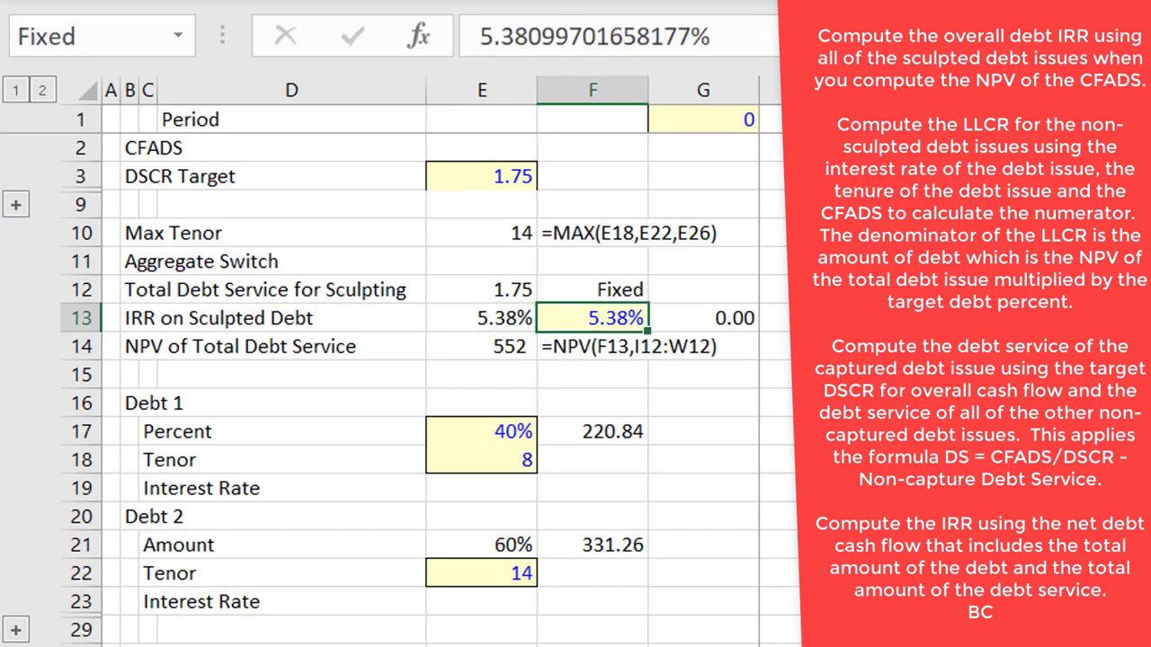
Inspect the NPV of Total Debt Service formula in E14 and the computed IRR link in E13.
left_click(481, 346)
key("F2")
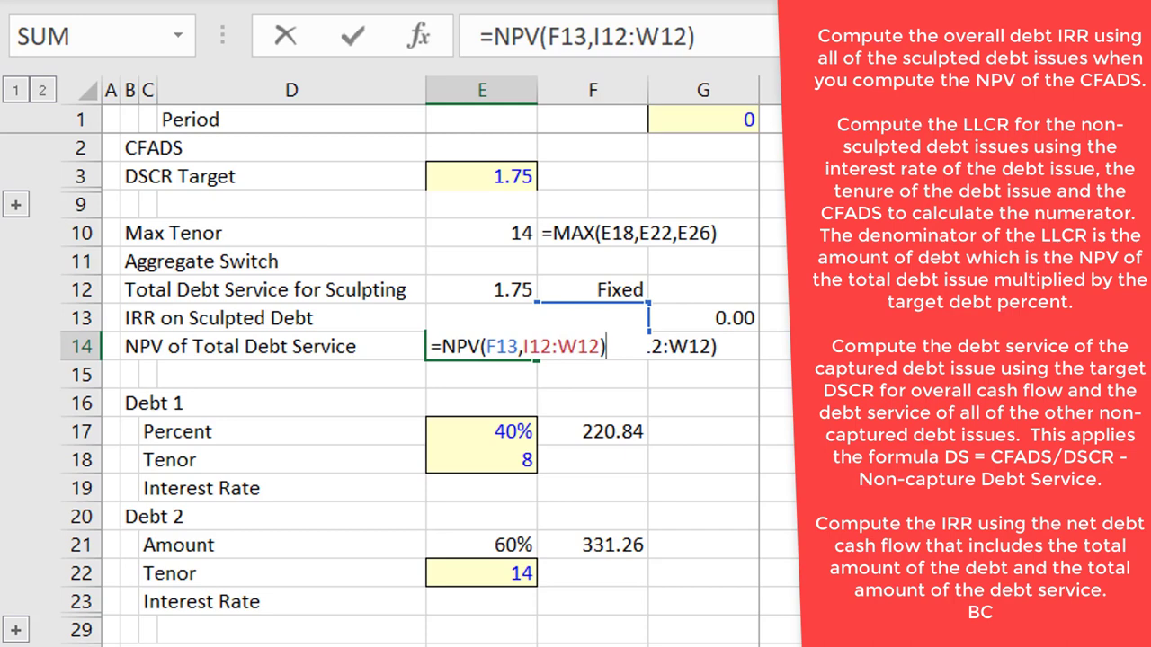
key("Escape")
left_click(481, 319)
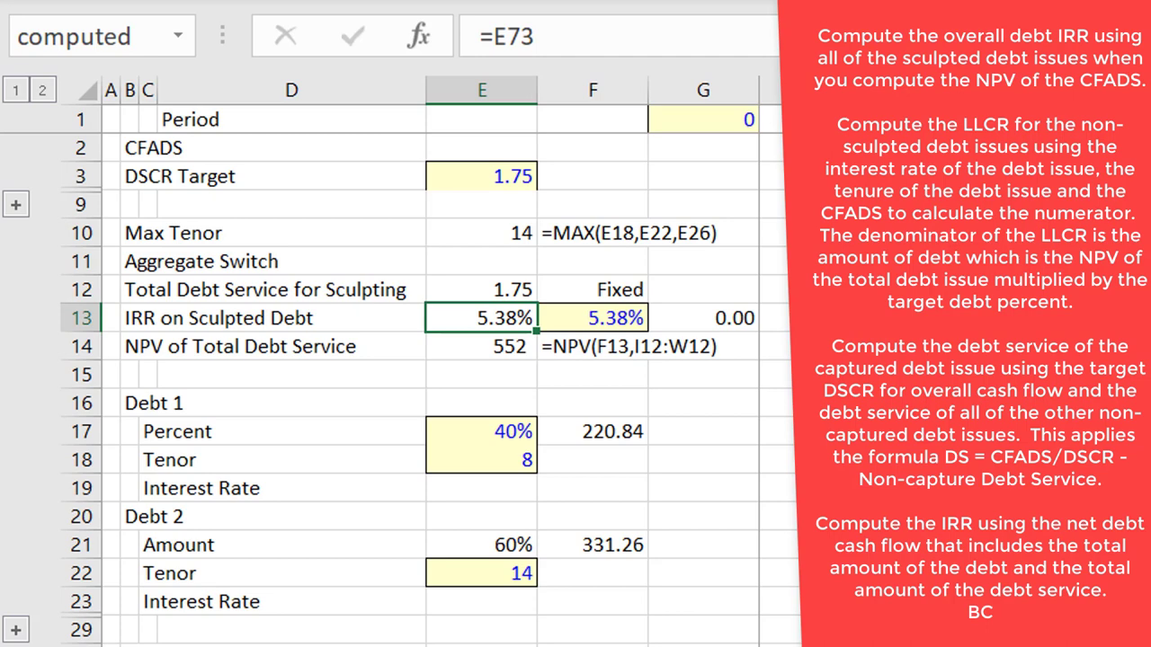
left_click(481, 346)
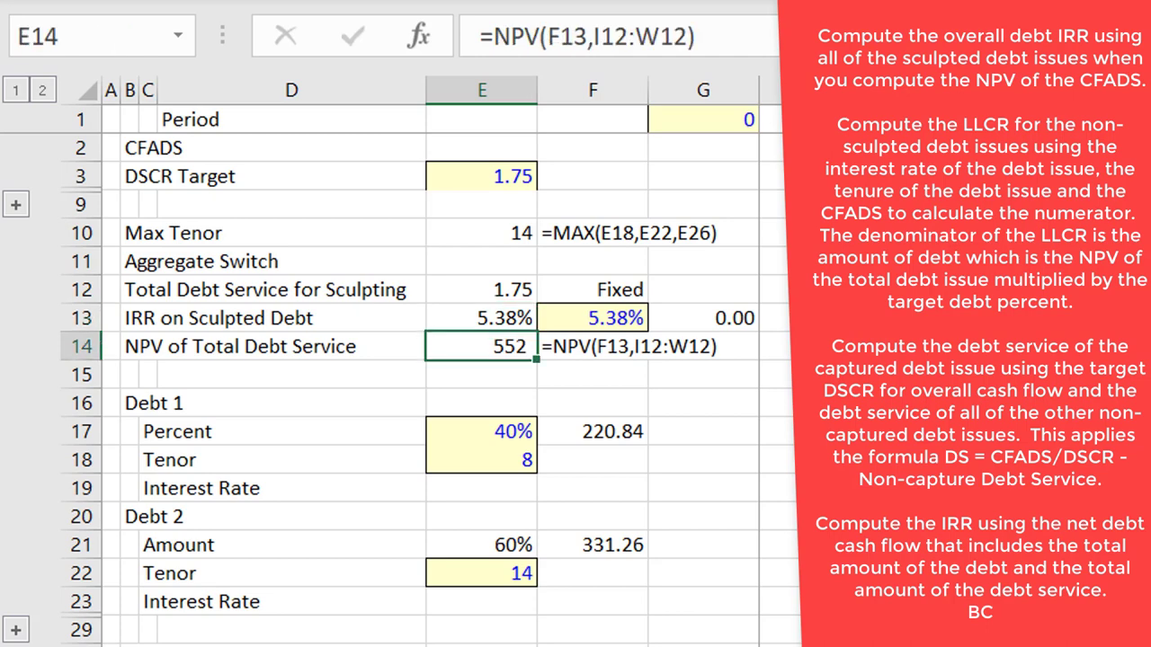
Inspect the formulas for NPV of Total Debt Service in E14 and the debt amounts in F17 and F21.
key("F2")
key("Escape")
key("Down")
key("Down")
key("Down")
key("Right")
key("F2")
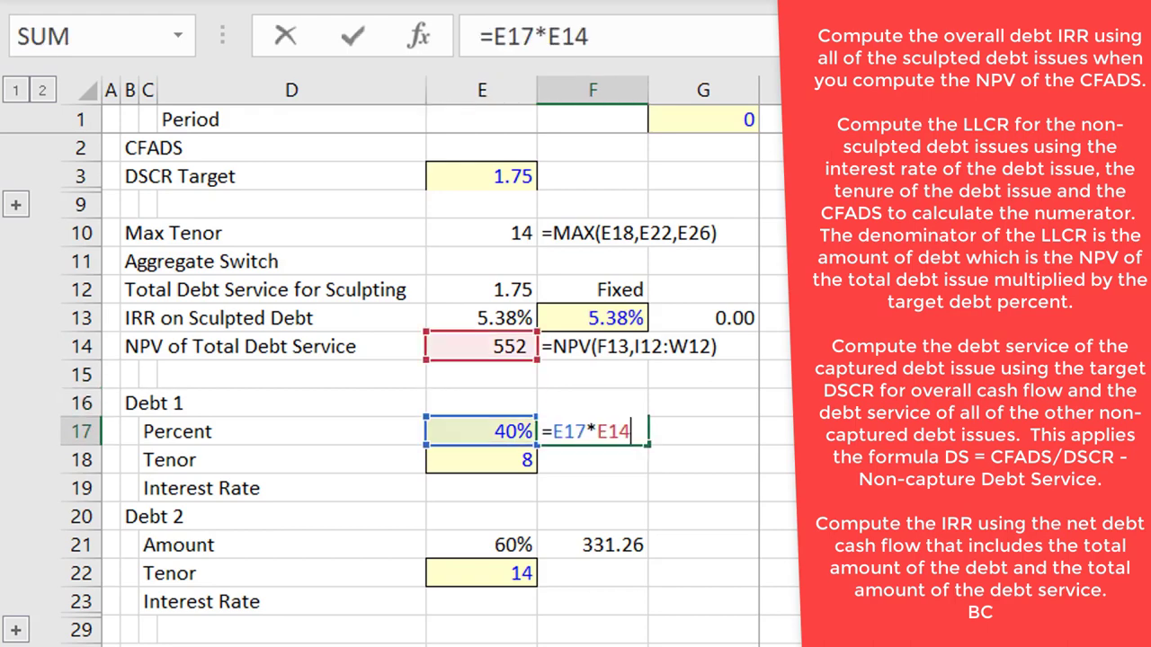
key("Escape")
key("Down")
key("Down")
key("Down")
key("Down")
key("F2")
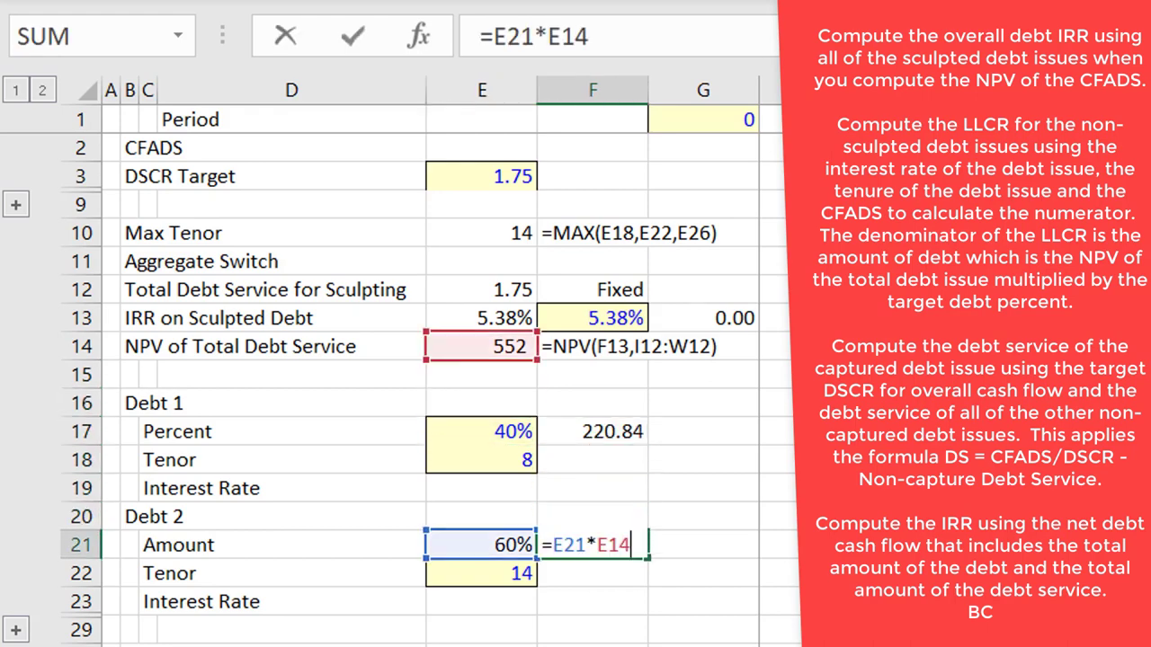
key("Escape")
View the Debt 2 interest rate for period 1 in I23 and return to column E of that row.
key("Down")
key("Down")
key("Right")
key("Right")
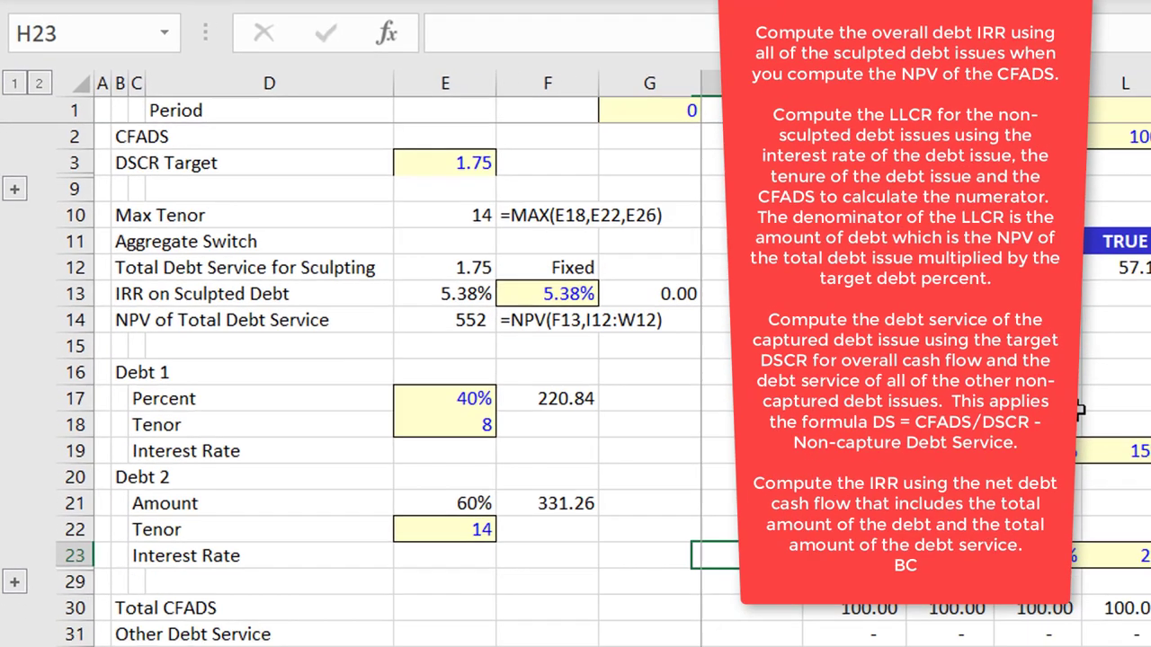
key("Right")
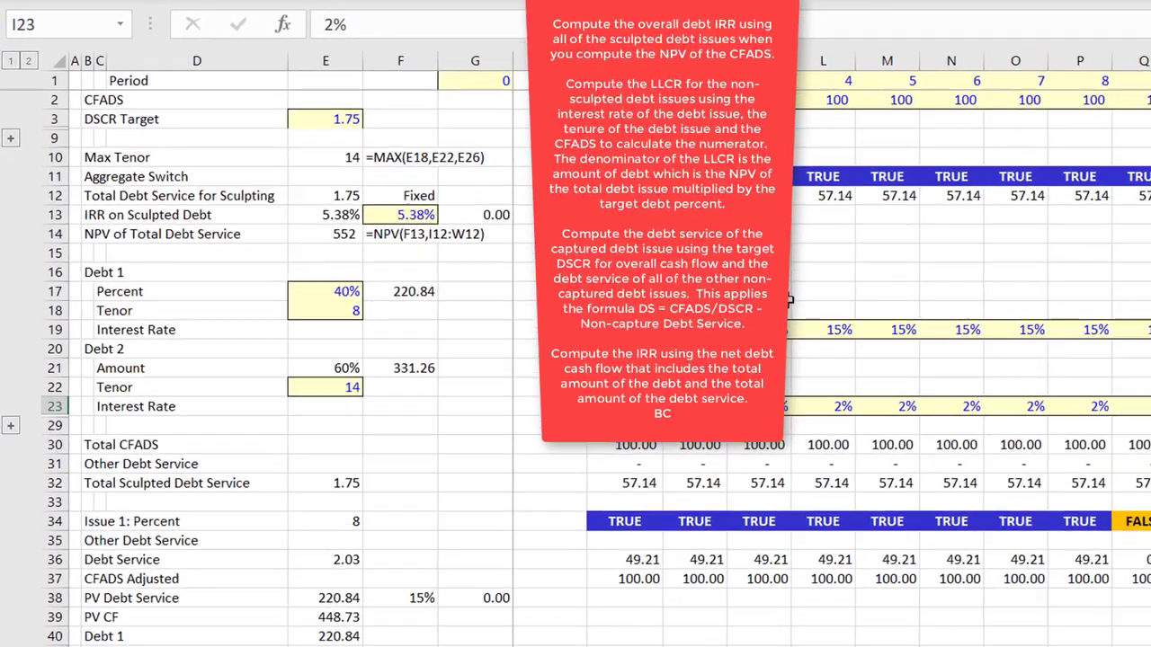
key("Left")
key("Left")
key("Left")
key("Left")
key("Up")
key("Down")
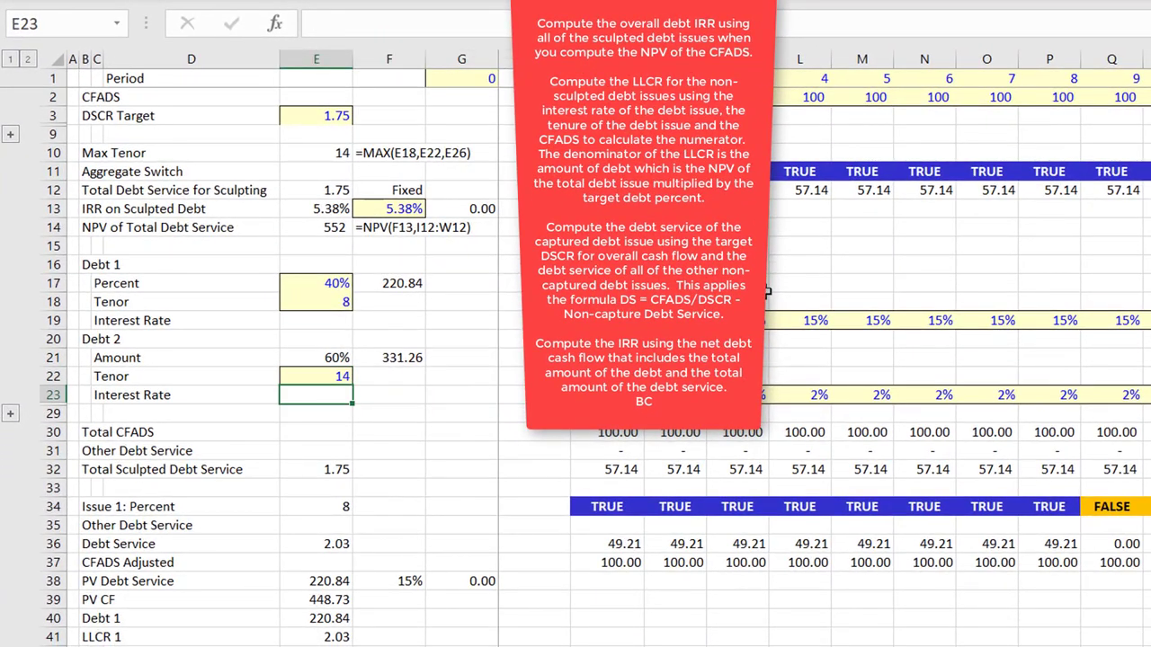
Review column E from the Total CFADS row down through Issue 1 to the Issue 2 Target in E47.
key("Down")
key("Down")
key("Down")
key("Down")
key("Down")
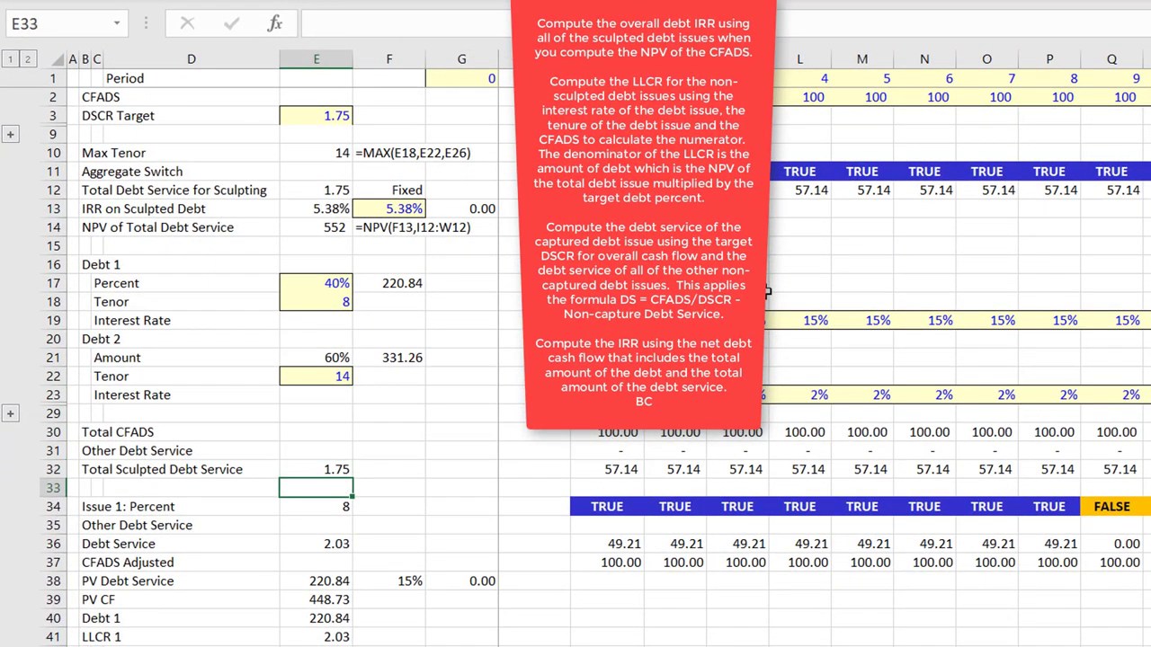
key("Down")
key("Down")
key("Down")
key("Down")
key("Down")
key("Down")
key("Down")
key("Down")
key("Down")
key("Down")
key("Down")
key("Down")
key("Down")
key("Down")
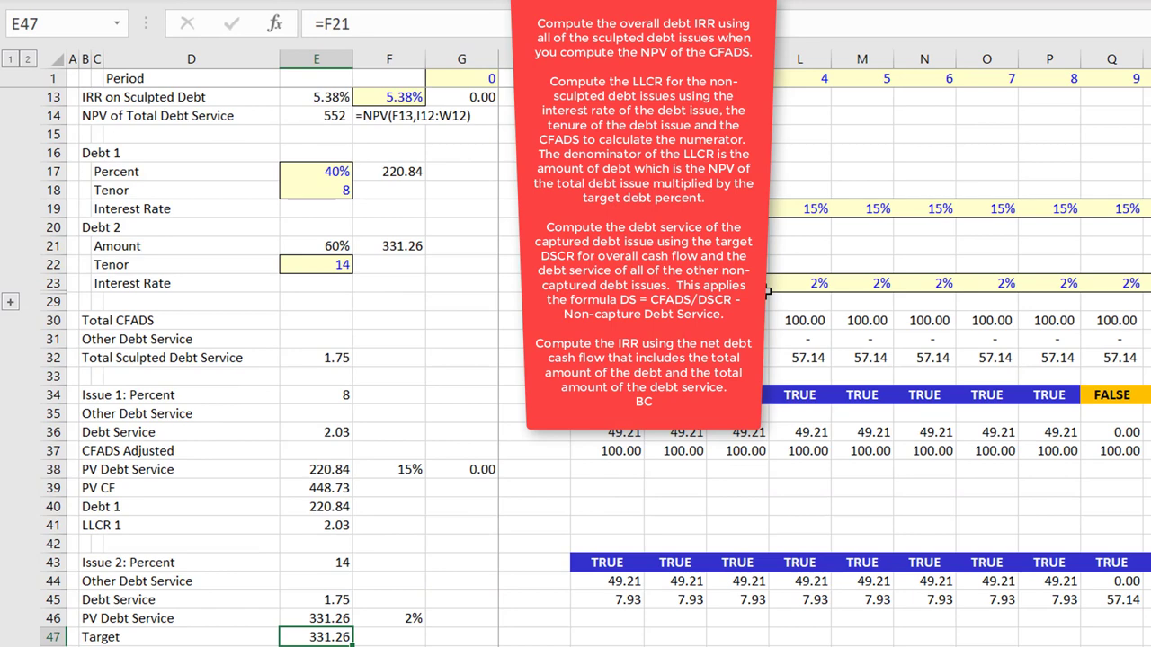
Go back up column E to the NPV formula for the Issue 1 PV Debt Service in E38.
key("Up")
key("Up")
key("Up")
key("Up")
key("Up")
key("Up")
key("Up")
key("Up")
key("Up")
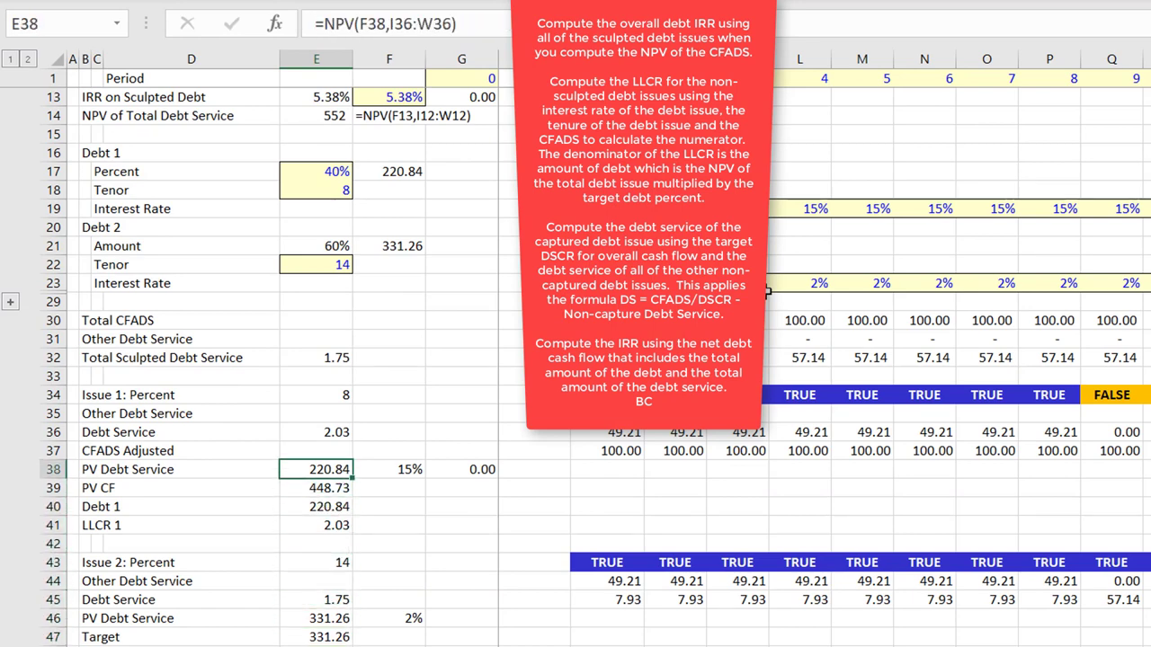
Inspect the period 1 Debt Service formula of Issue 1 in I36 and the CFADS Adjusted link in I37.
key("Up")
key("Up")
key("Right")
key("Right")
key("Right")
key("Right")
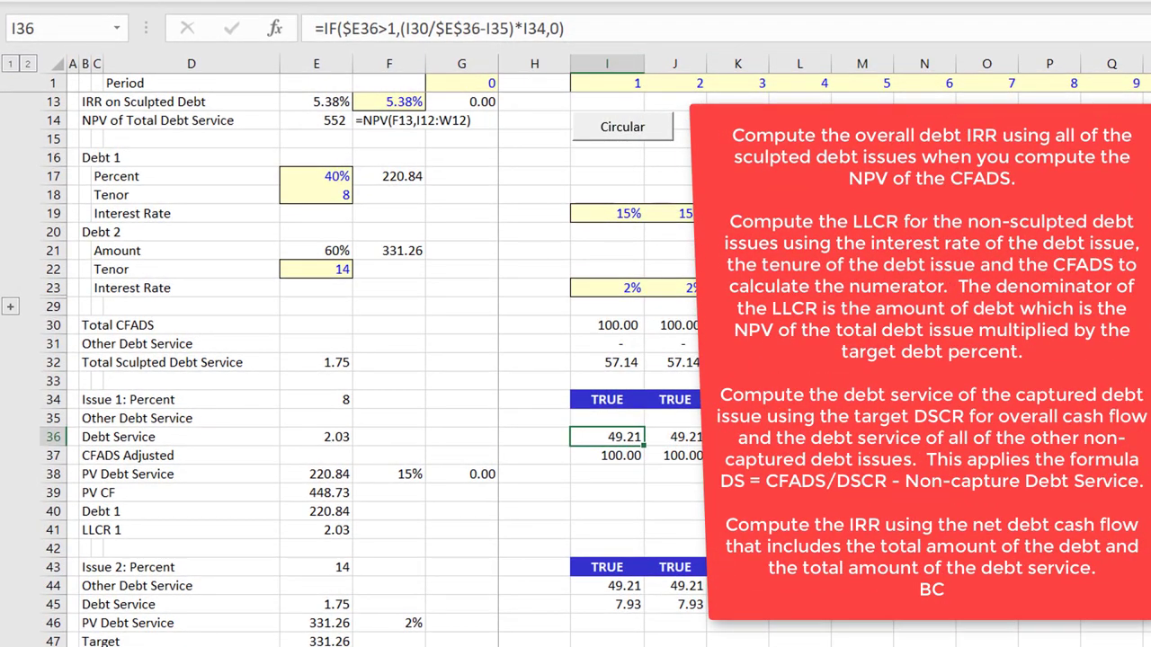
key("F2")
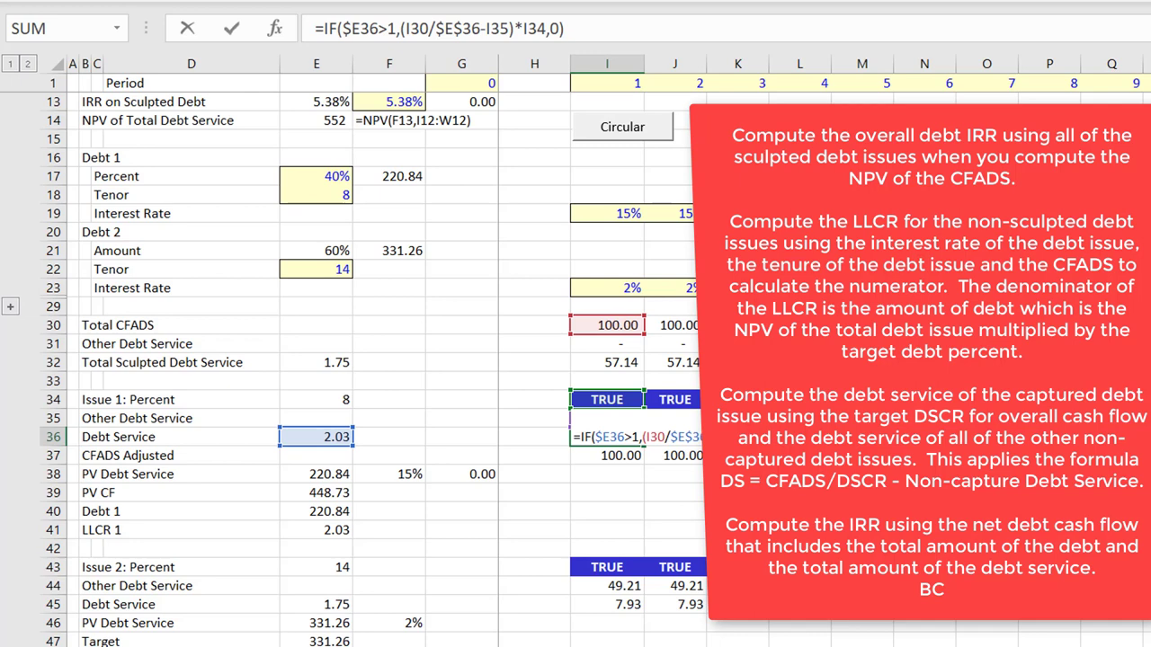
key("ctrl+Return")
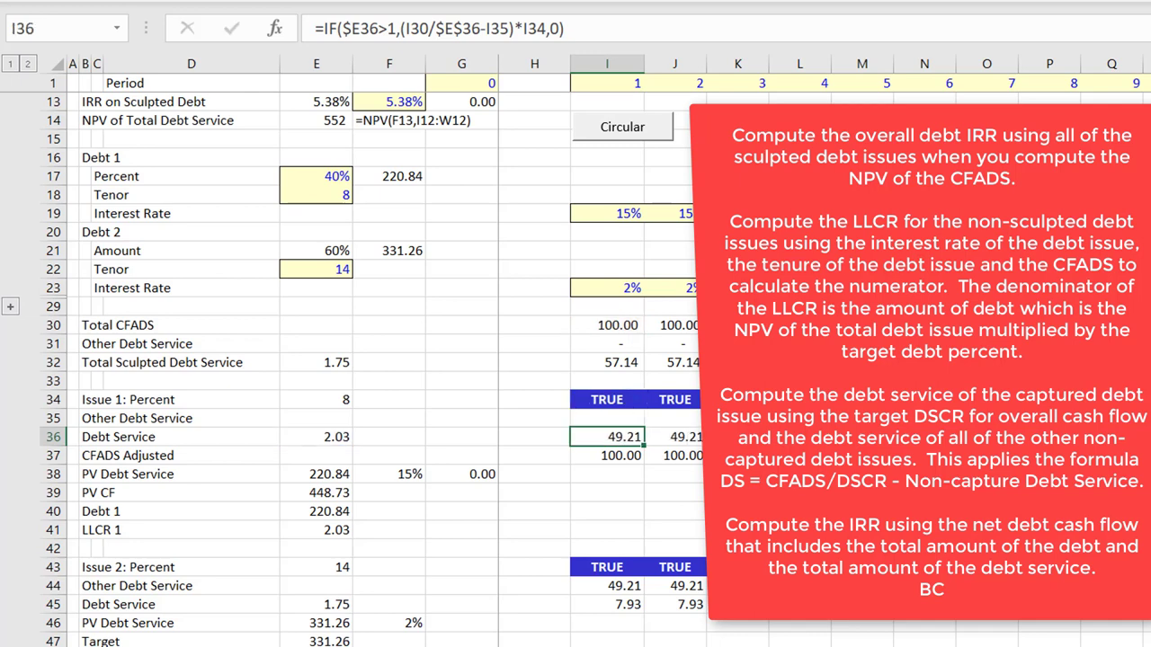
key("Down")
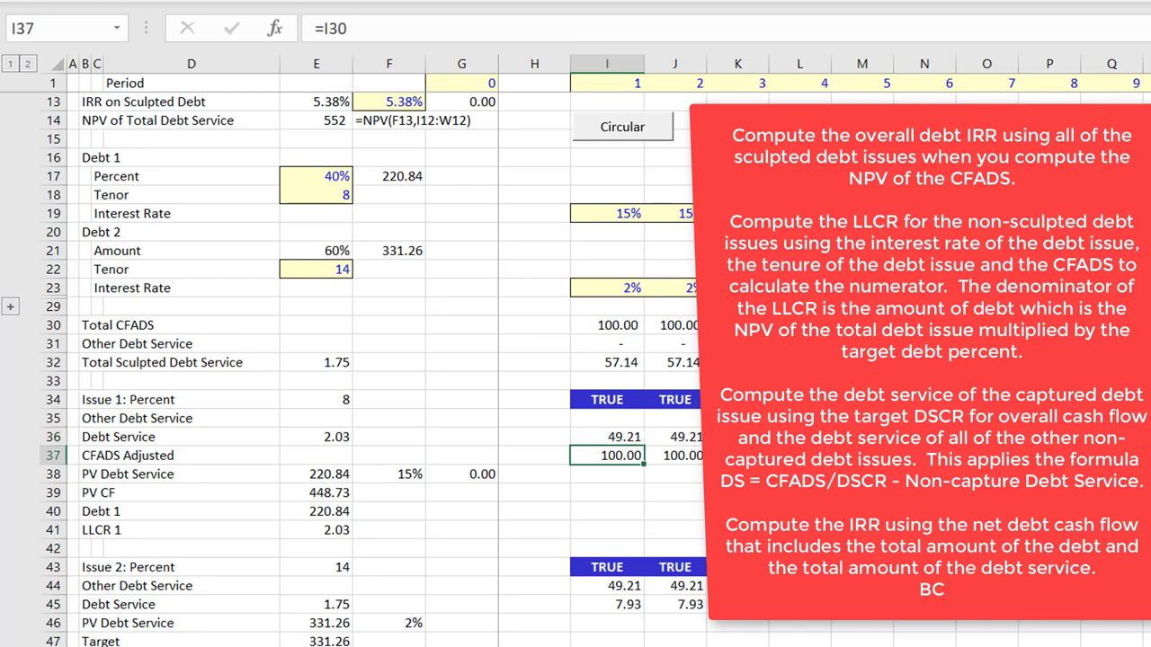
Set the Debt 1 percent in E17 to 0%.
key("Up")
key("Up")
key("Up")
key("Up")
key("Up")
key("Up")
key("Up")
key("Up")
key("Up")
key("Up")
key("Up")
key("Up")
key("Up")
key("Up")
key("Up")
key("Left")
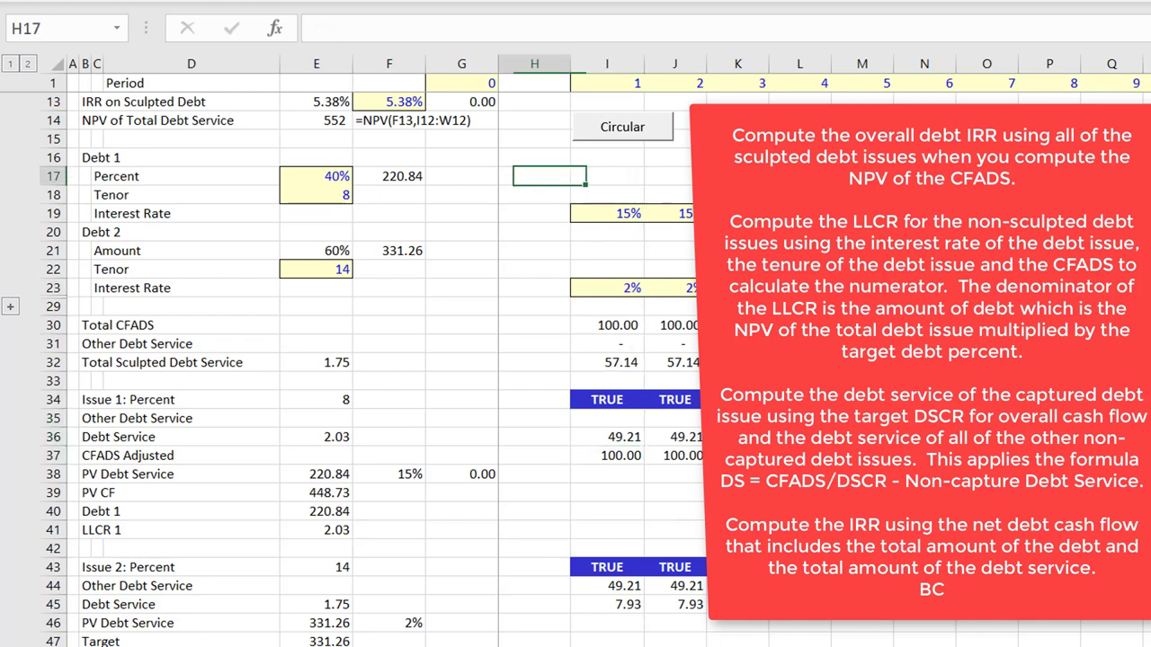
key("Left")
key("Left")
key("Left")
type("0")
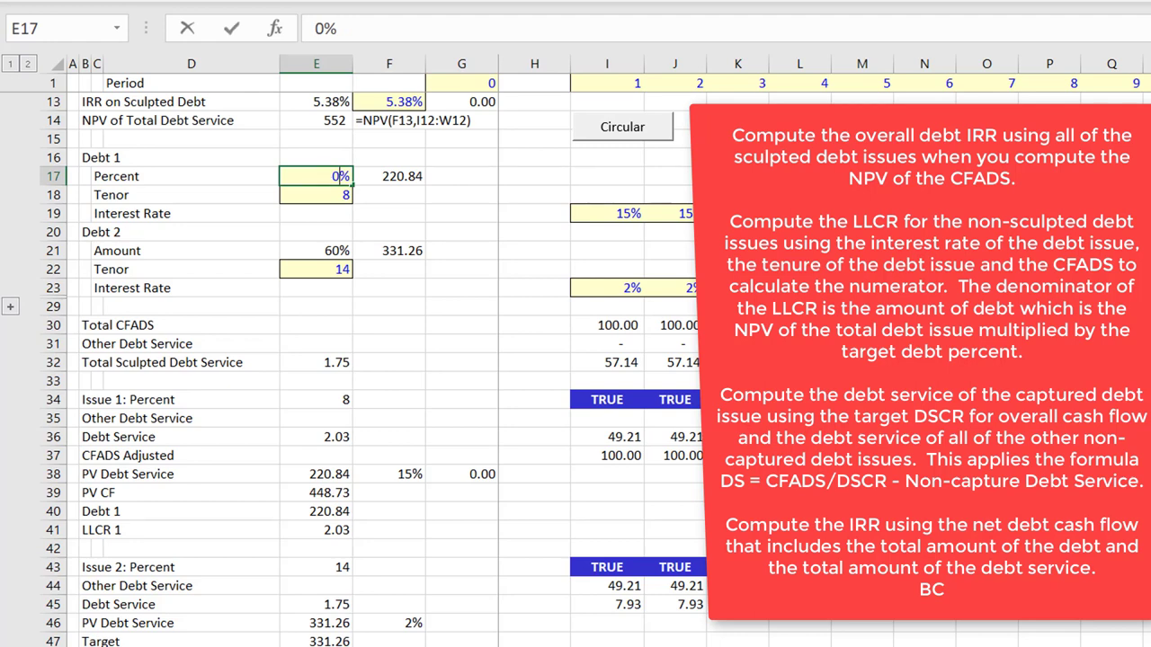
key("Return")
Trace the IRR on Sculpted Debt link in E13 to the Sculpted IRR formula in E73 of the Check section.
key("Up")
key("Up")
key("Up")
key("Up")
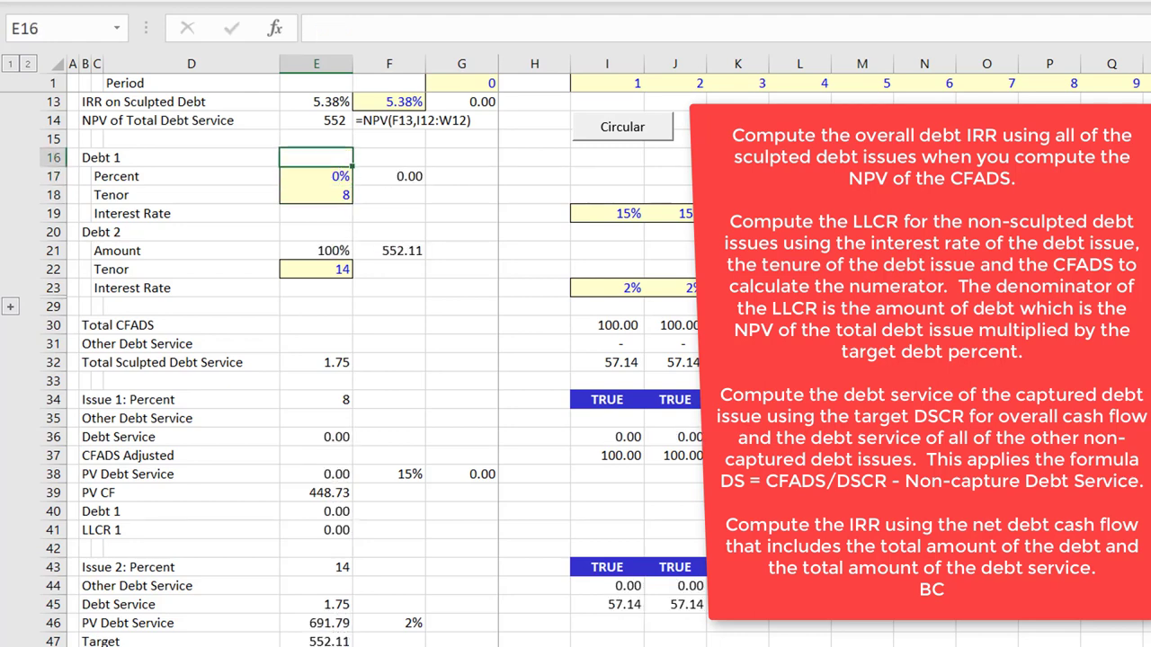
key("Up")
key("Up")
key("Up")
key("Down")
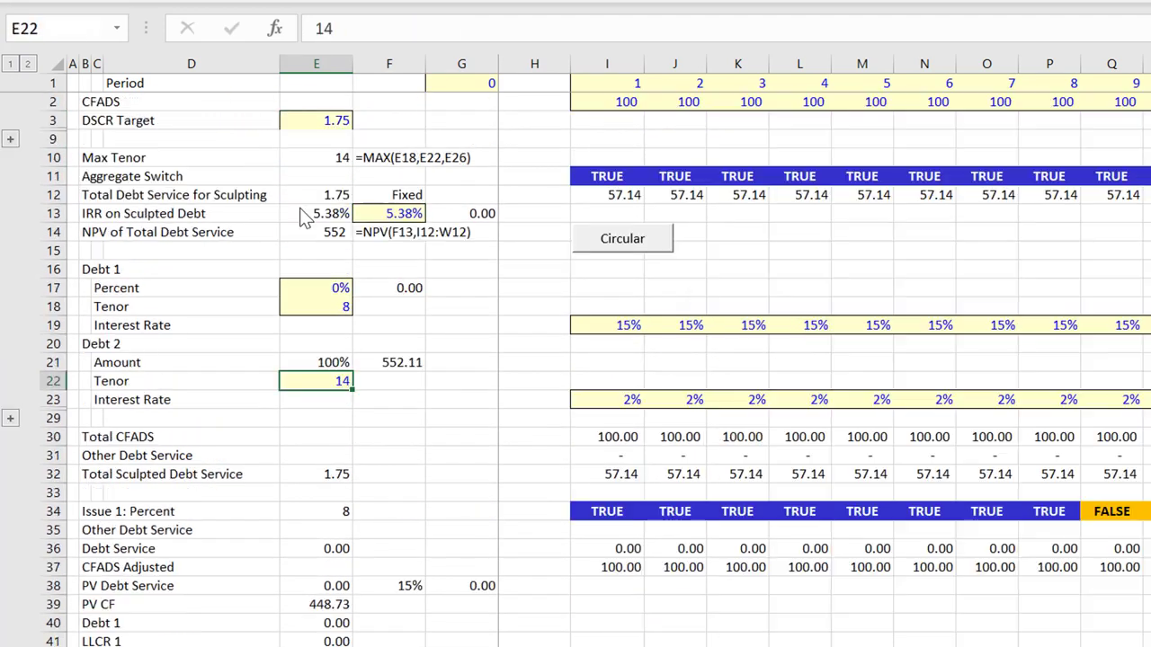
left_click(302, 212)
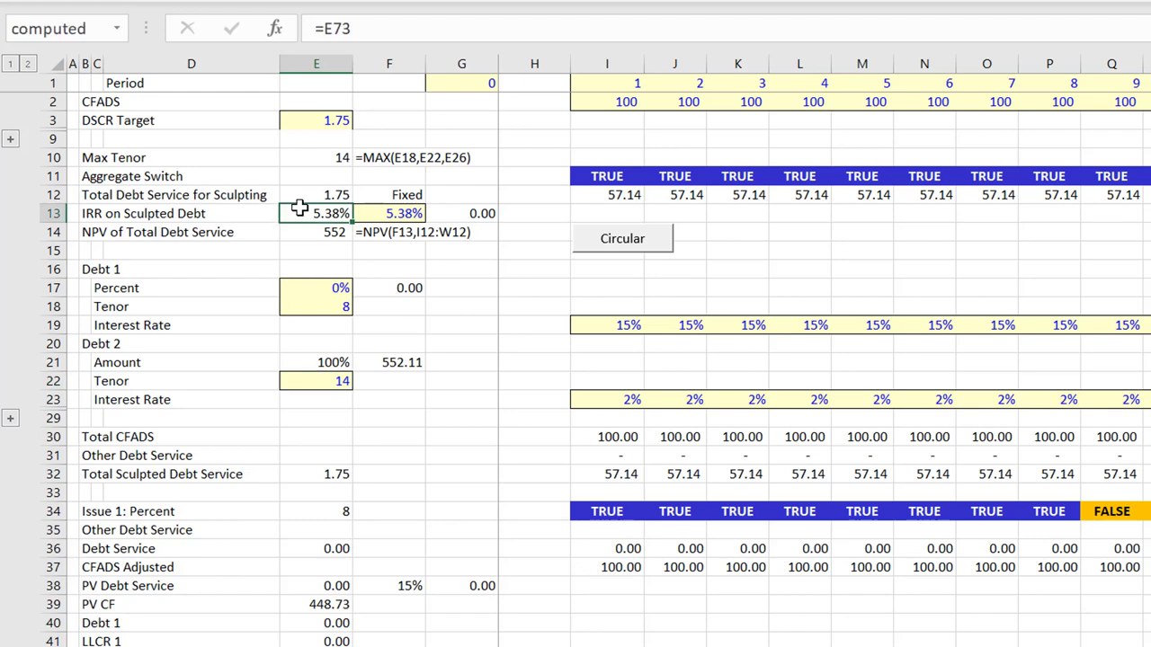
key("Page_Down")
key("Down")
key("Down")
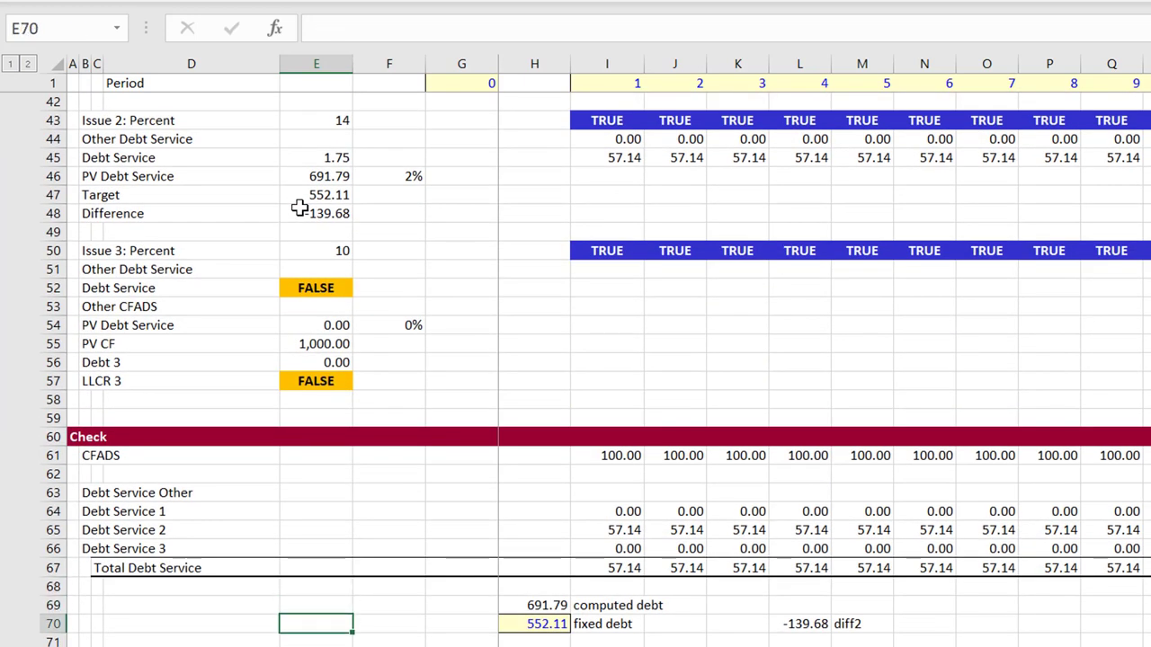
key("Down")
key("Down")
key("Down")
key("Down")
key("Down")
key("Up")
key("Up")
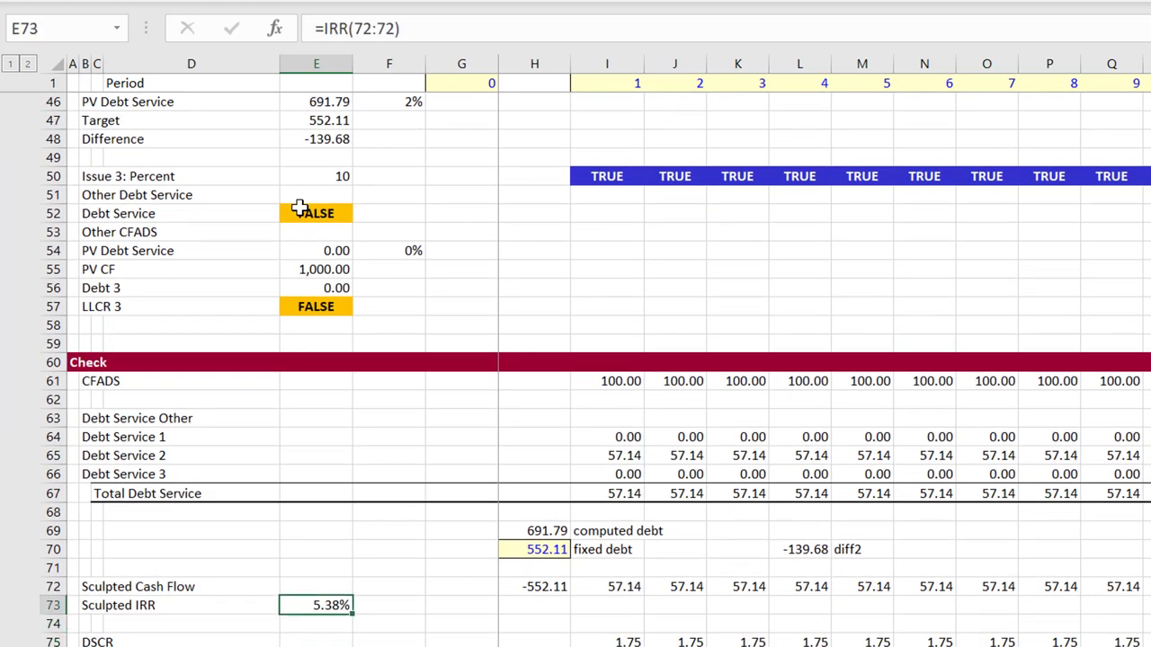
Inspect the formula for the initial Sculpted Cash Flow in H72.
key("Up")
key("Right")
key("Right")
key("Right")
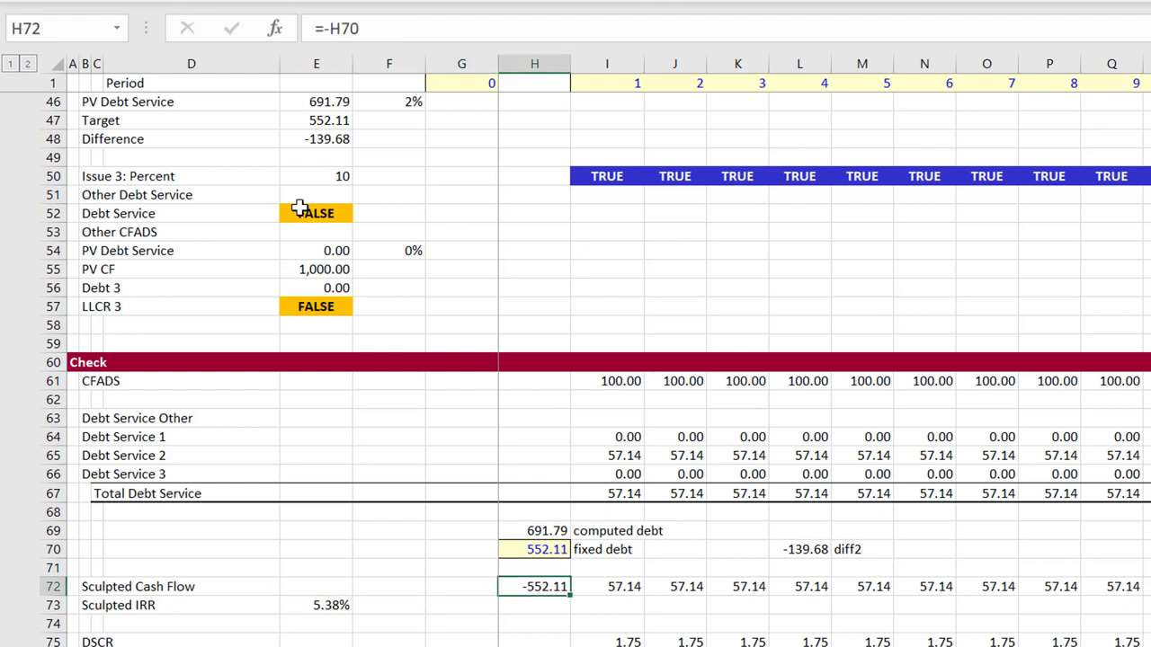
key("F2")
key("Escape")
Try to link the initial Sculpted Cash Flow in H72 directly to the computed debt in H69.
type("=")
key("Up")
key("Up")
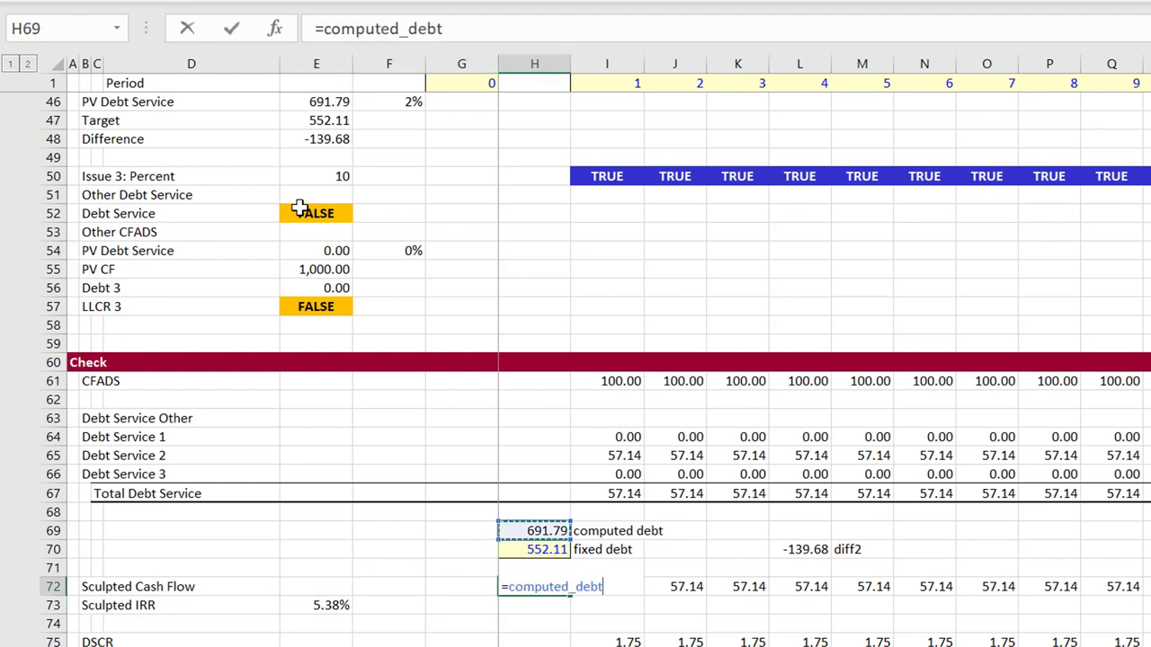
key("Return")
key("Up")
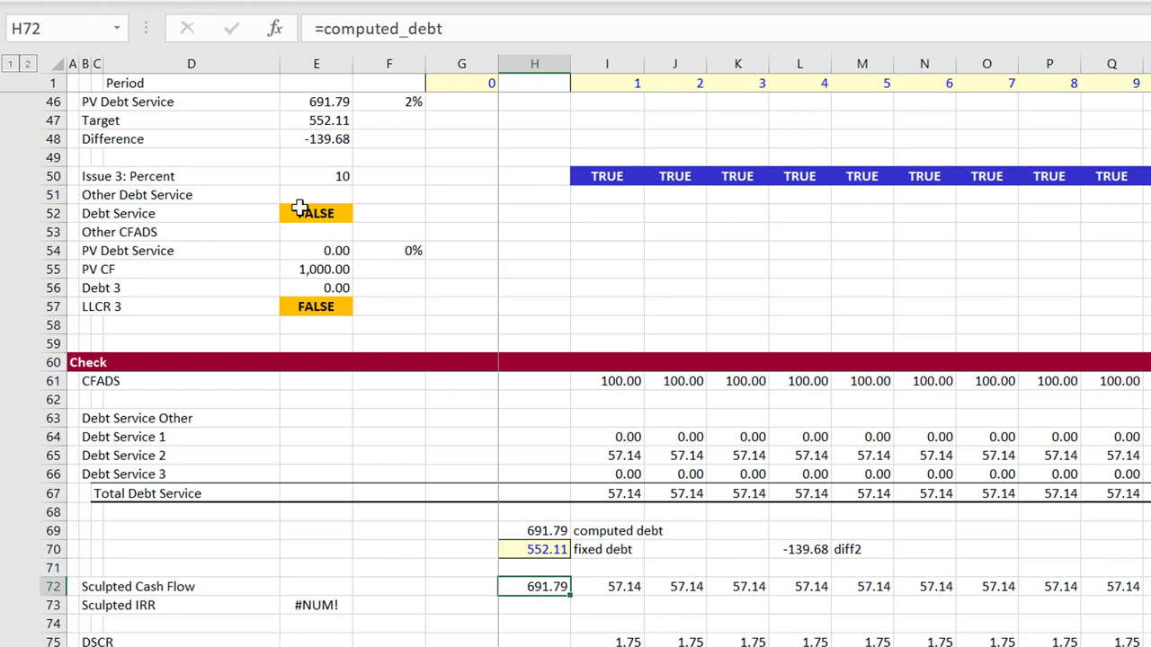
Set the initial Sculpted Cash Flow in H72 to the negative of the computed debt in H69.
type("=-")
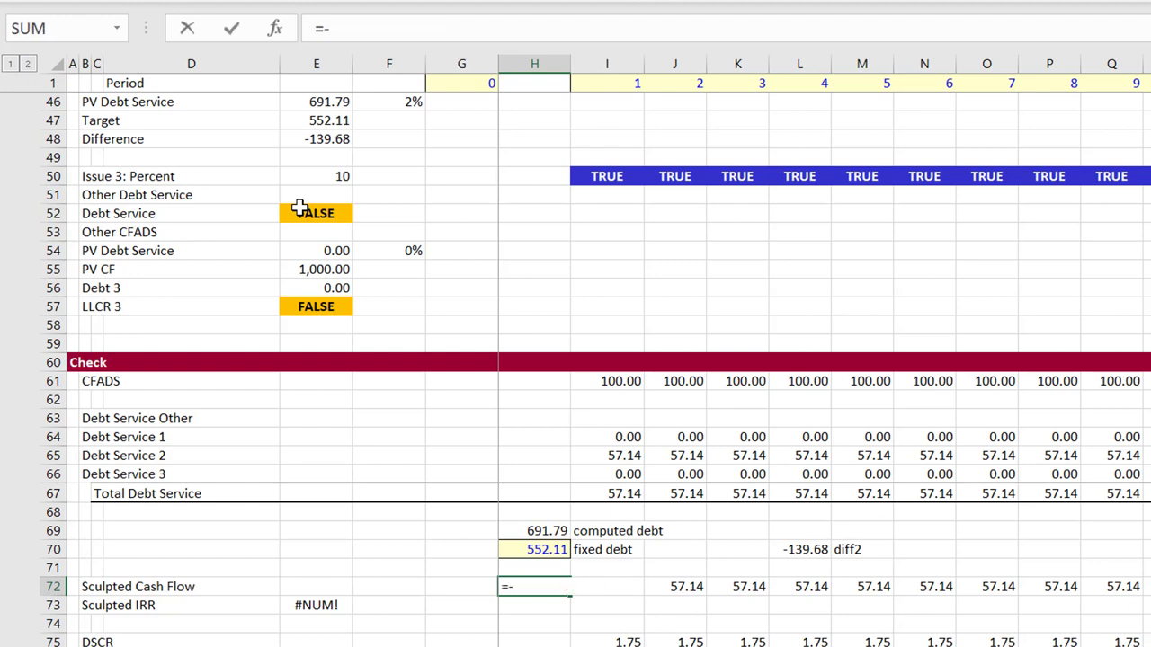
key("Up")
key("Up")
key("Up")
key("Return")
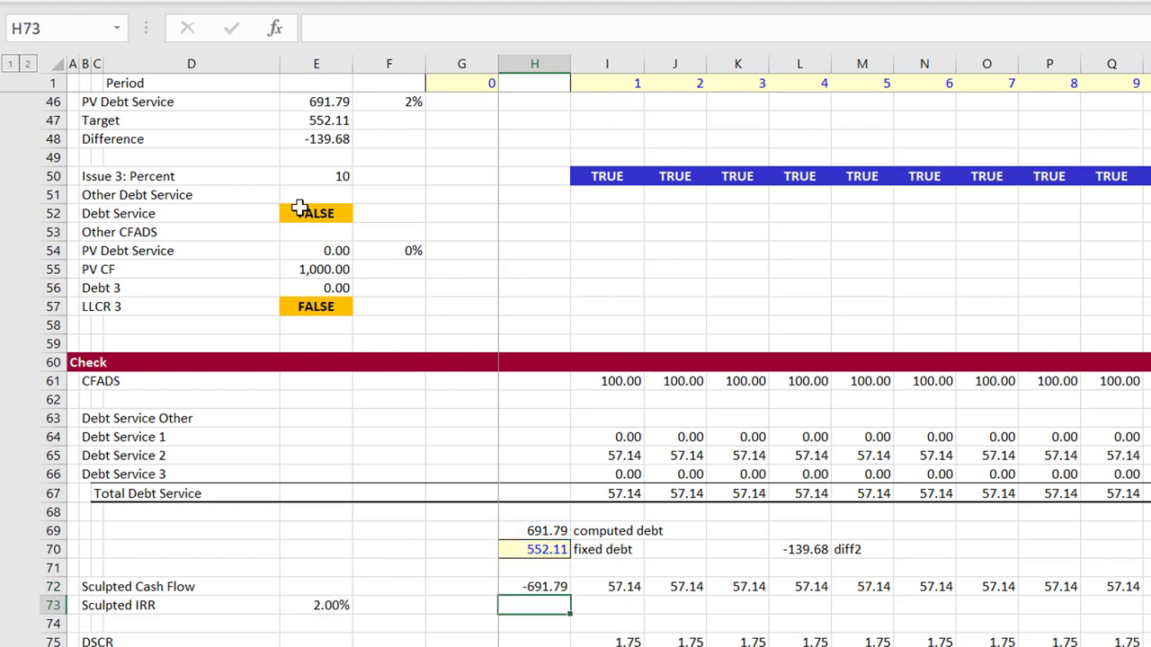
key("Up")
Copy the computed IRR on Sculpted Debt from E13 and paste it as a value into the fixed IRR cell F13.
key("Page_Up")
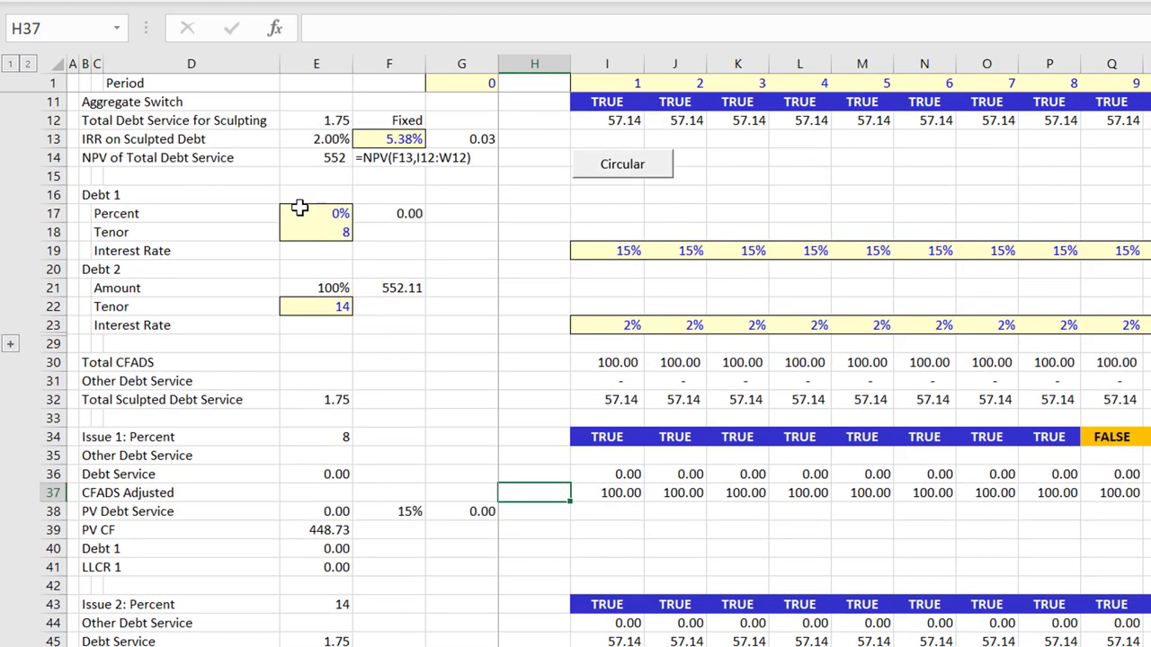
left_click(325, 138)
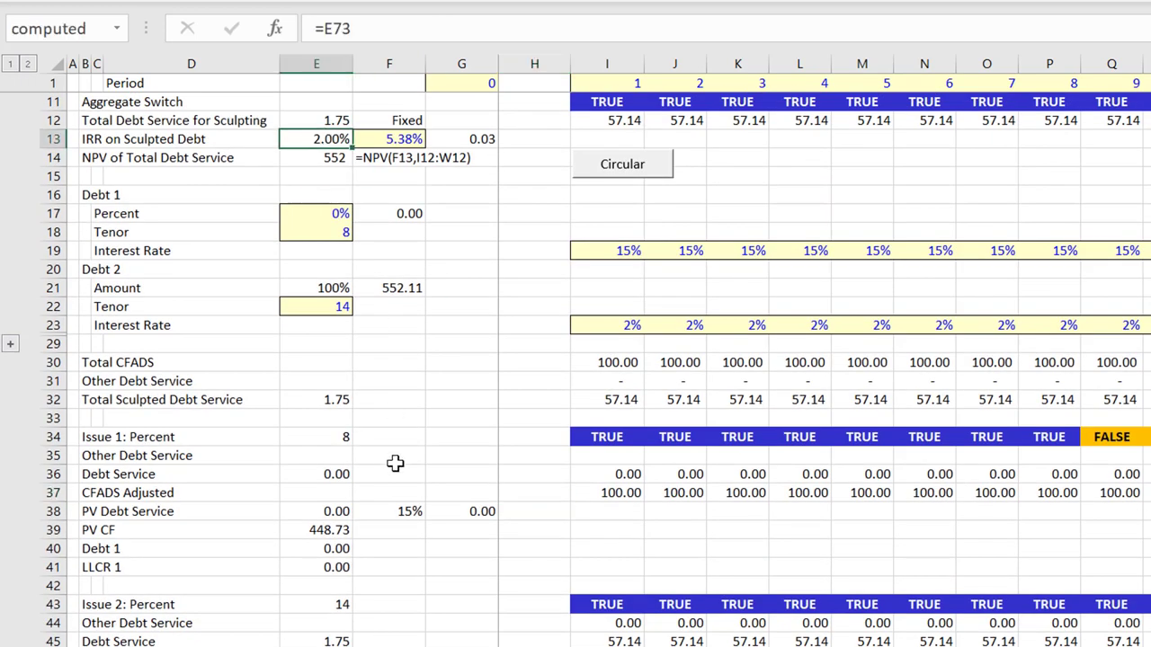
key("ctrl+c")
key("Right")
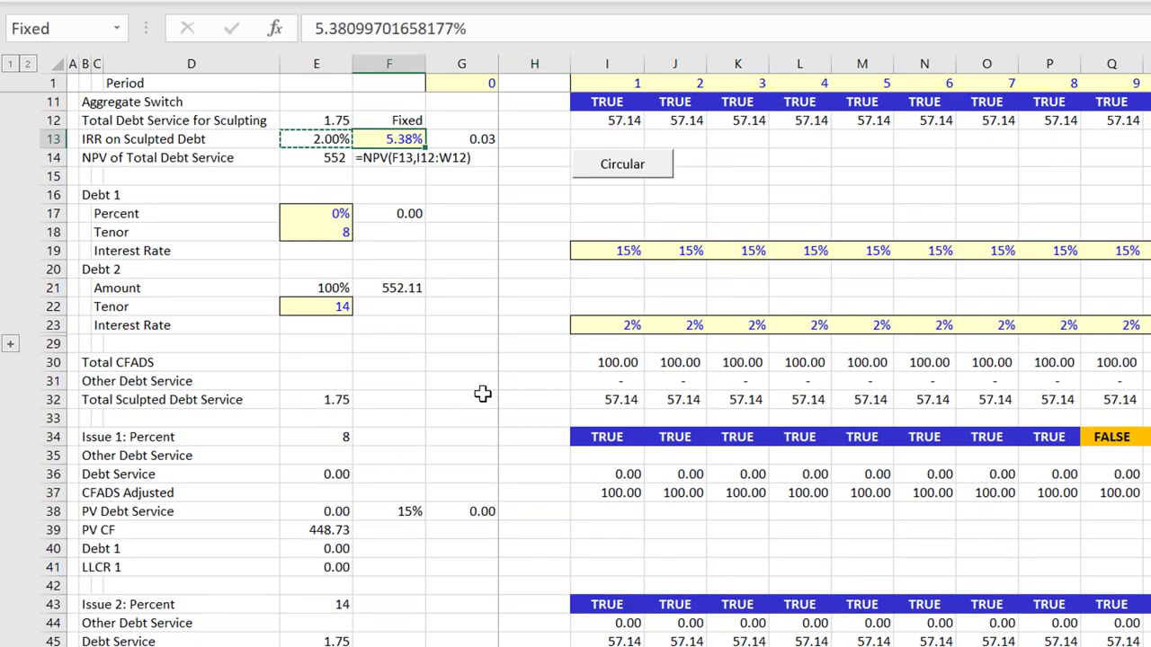
key("ctrl+alt+v")
key("Return")
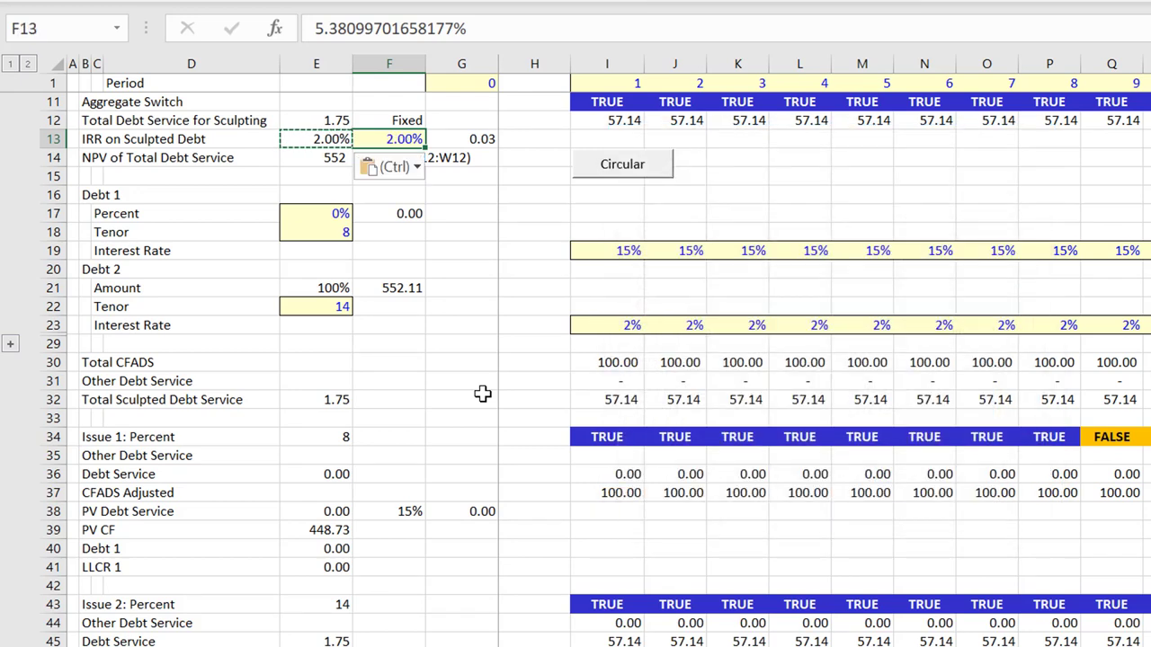
key("Escape")
Review column F around the fixed IRR, up to the DSCR Target row and back down to the Fixed heading.
key("Up")
key("Up")
key("Up")
key("Up")
key("Up")
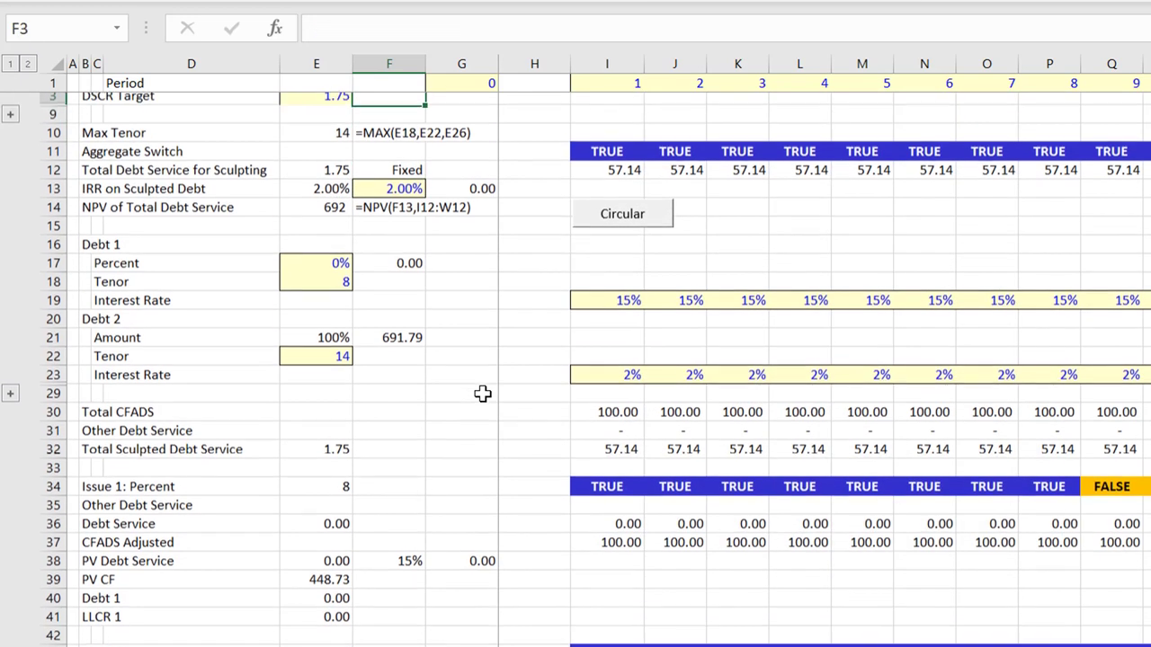
key("Down")
key("Down")
key("Down")
key("Down")
key("Down")
key("Down")
key("Down")
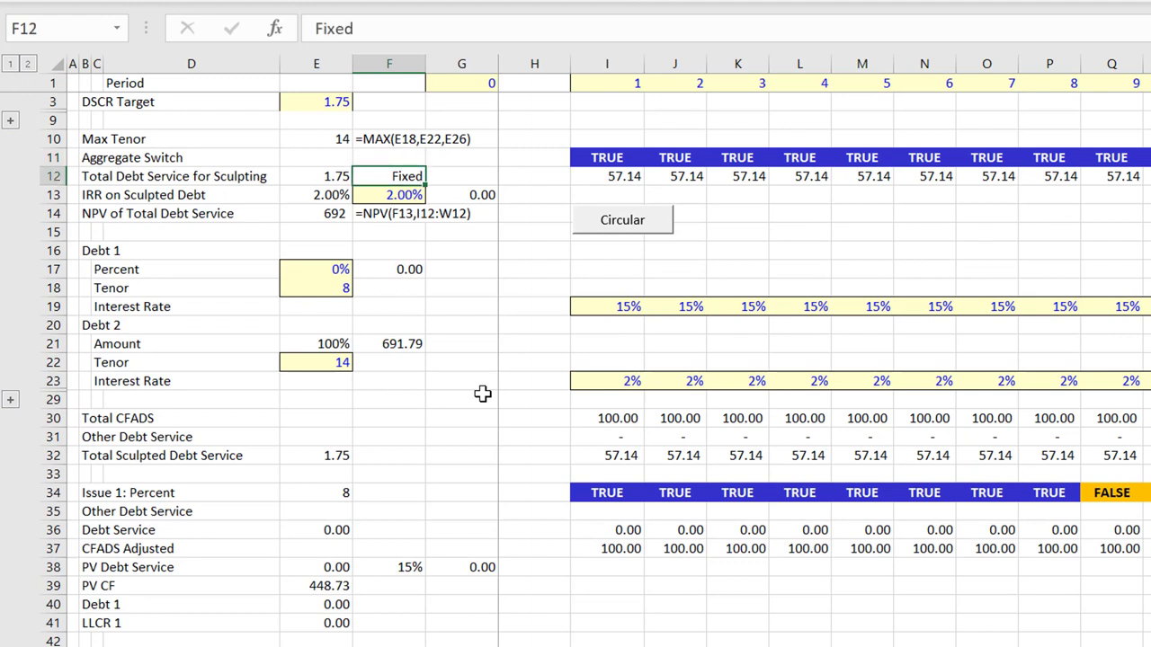
key("Up")
key("Up")
key("Up")
Review column E from the sculpting summary rows down through the Debt 1 and Debt 2 inputs to Total CFADS.
key("Down")
key("Left")
key("Down")
key("Down")
key("Down")
key("Down")
key("Down")
key("Down")
key("Down")
key("Down")
key("Down")
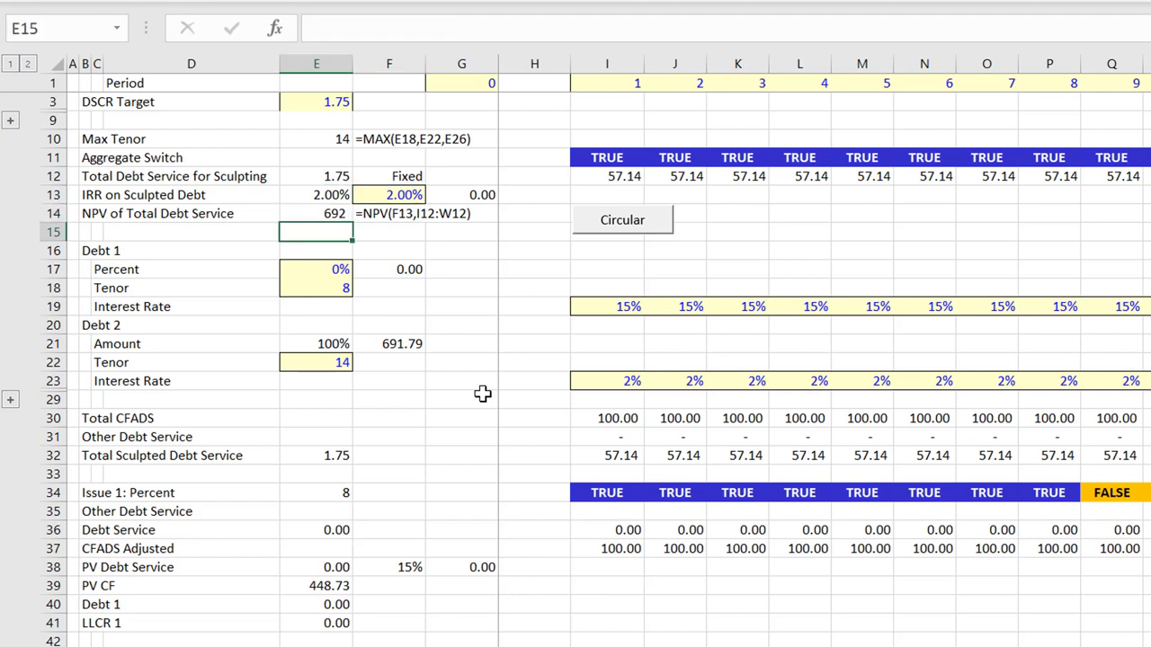
key("Down")
key("Down")
key("Down")
key("Down")
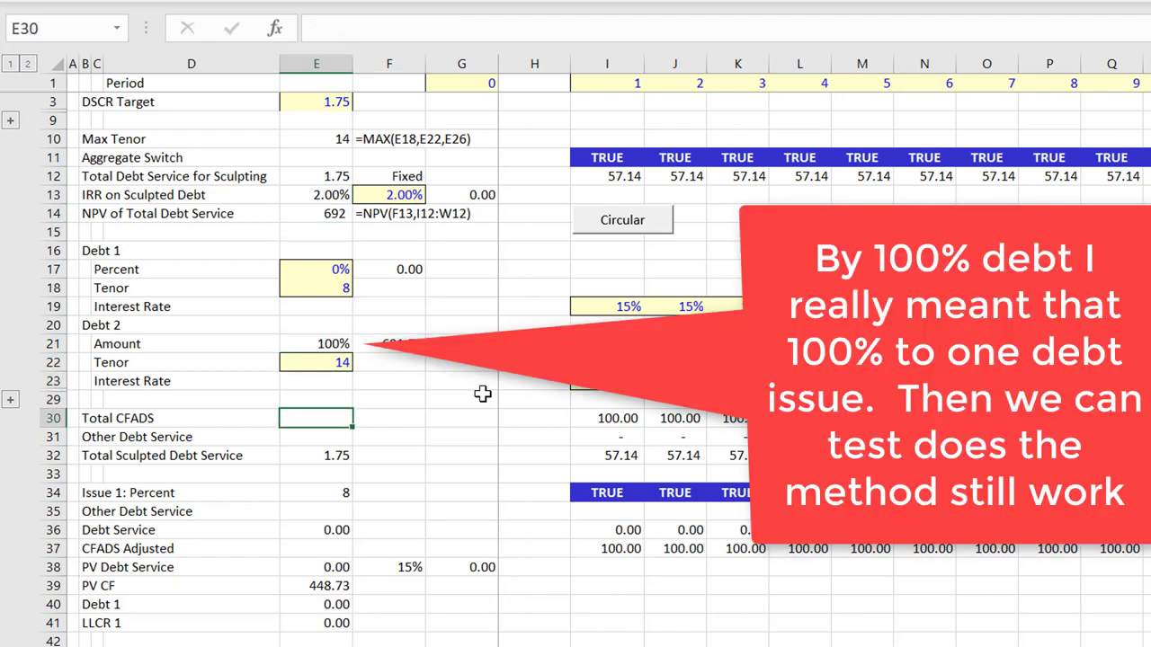
Review column E from Total CFADS down through the Issue 1 and Issue 2 blocks to the start of Issue 3.
key("Down")
key("Down")
key("Down")
key("Down")
key("Down")
key("Down")
key("Down")
key("Down")
key("Down")
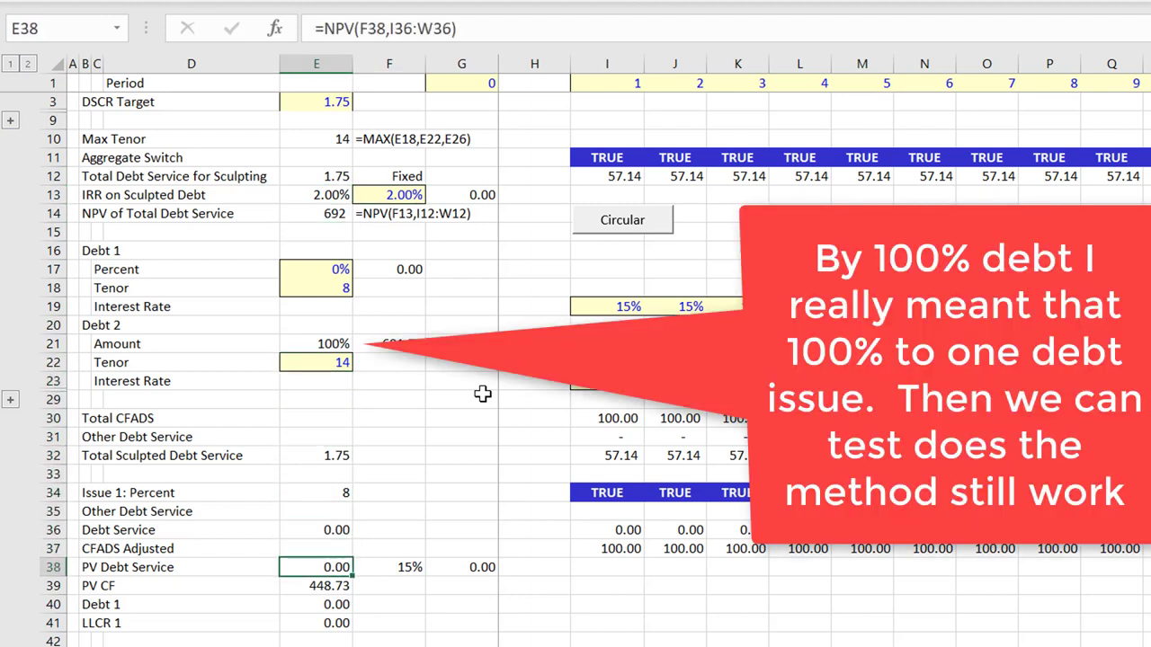
key("Down")
key("Down")
key("Down")
key("Down")
key("Down")
key("Down")
key("Down")
key("Down")
key("Down")
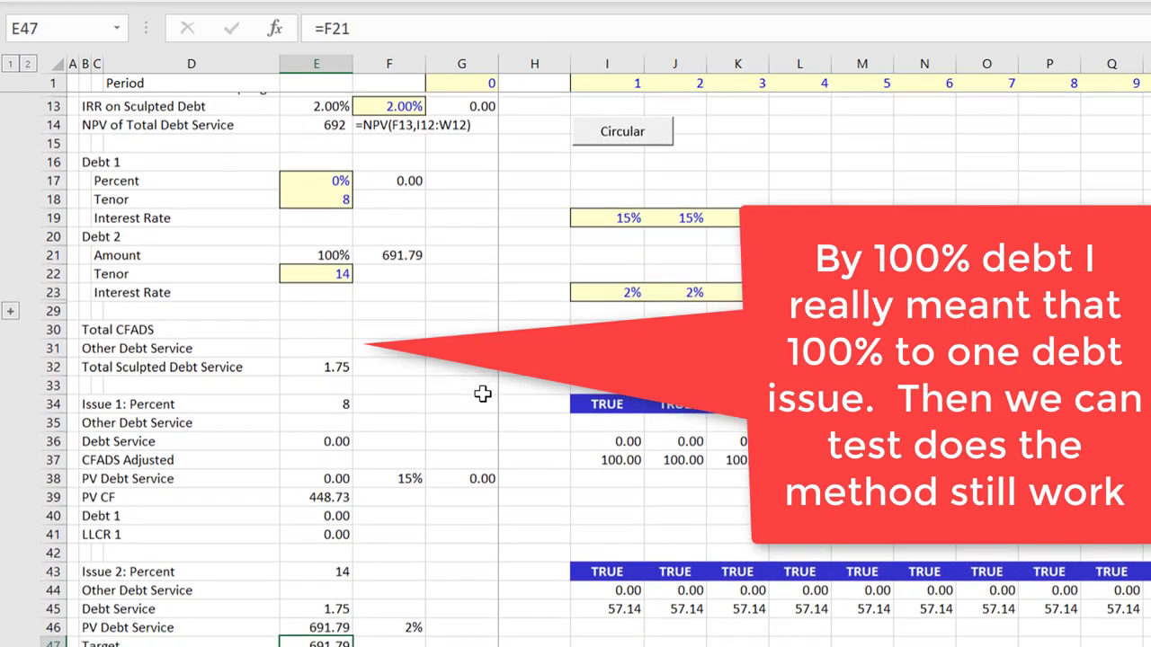
key("Down")
key("Down")
key("Down")
Inspect the Issue 2 Debt Service formula for period 1 in I45 and its references.
key("Up")
key("Up")
key("Up")
key("Up")
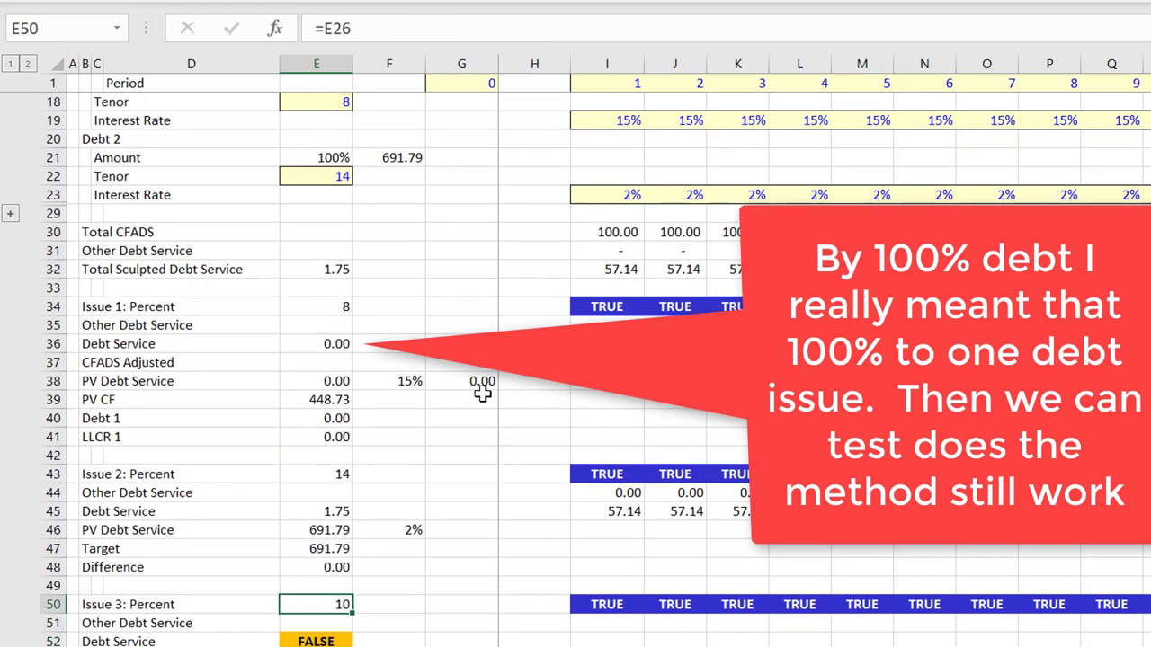
key("Up")
key("Up")
key("Up")
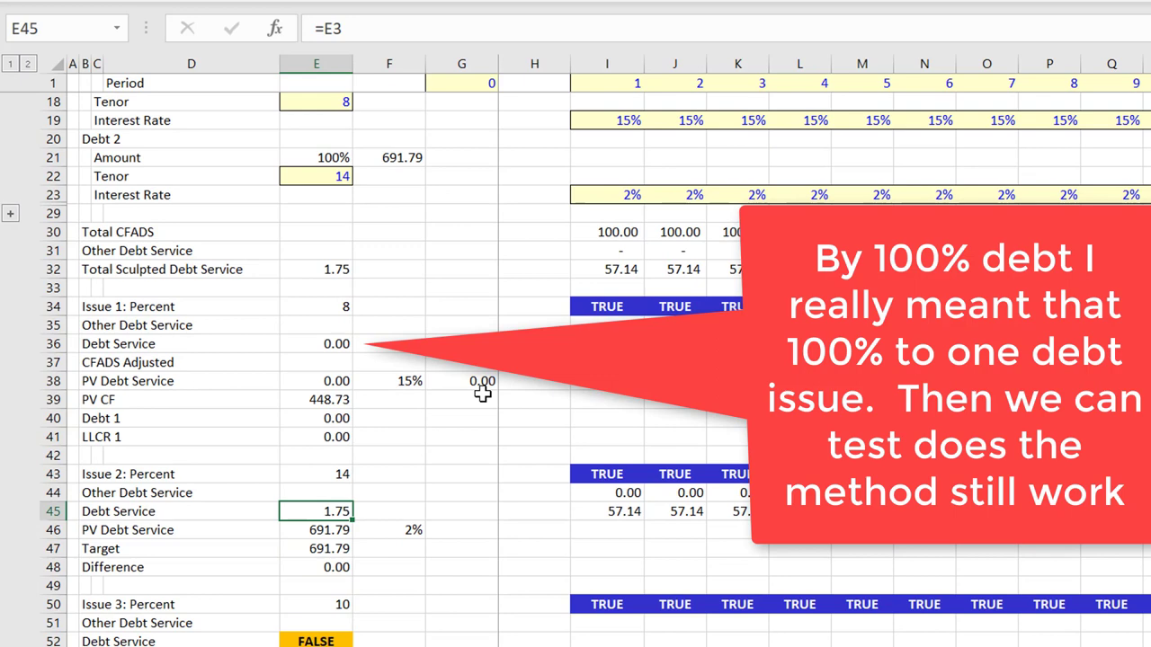
key("Right")
key("Right")
key("Right")
key("Right")
key("F2")
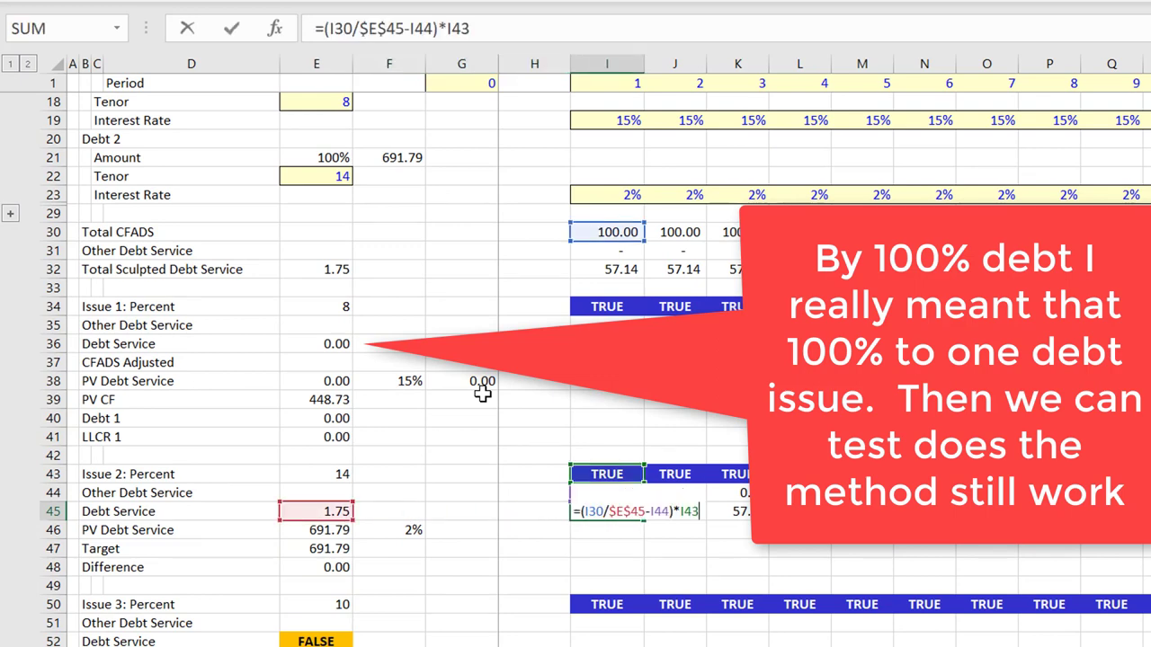
key("Escape")
key("Down")
key("Up")
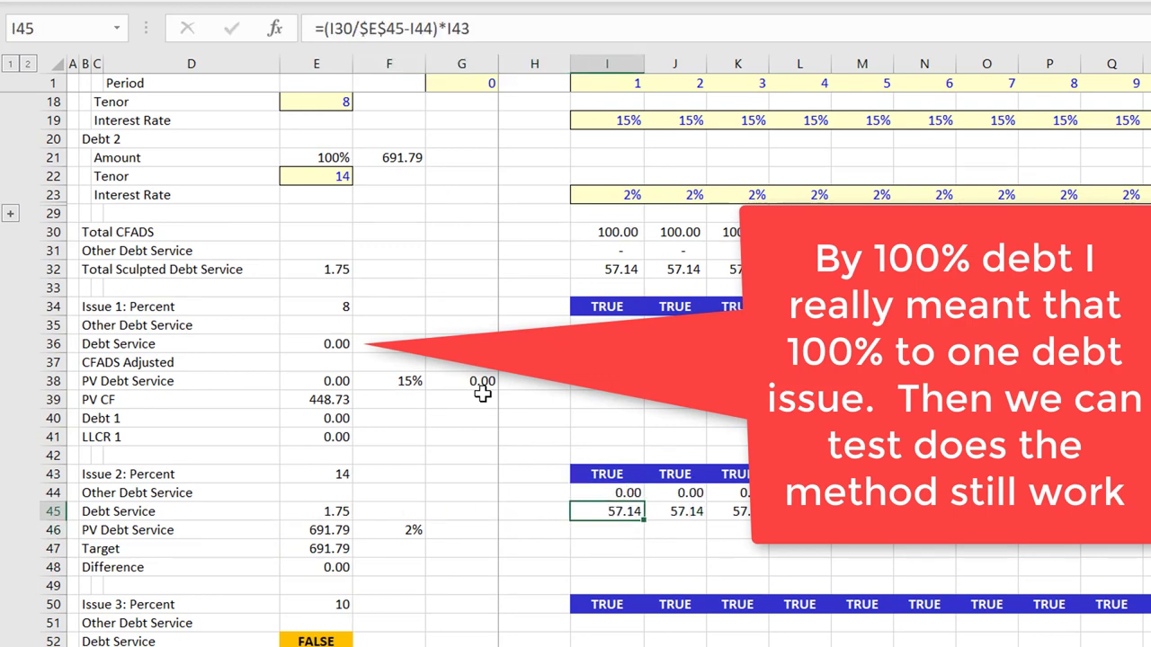
key("F2")
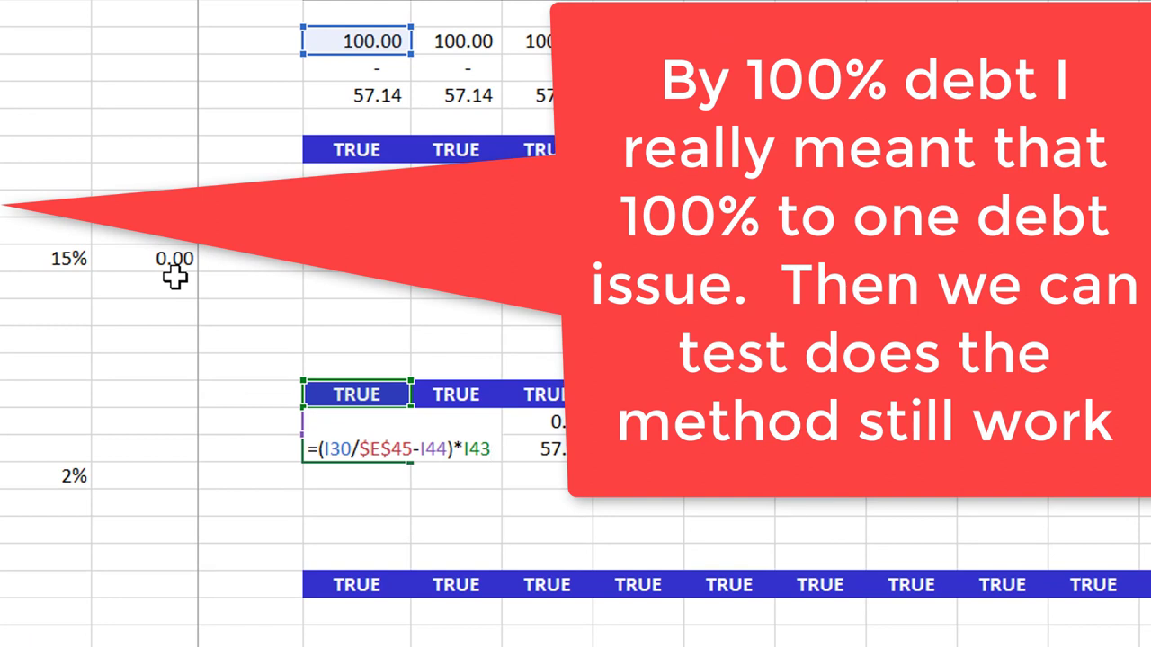
key("Return")
key("Up")
key("F2")
key("ctrl+Return")
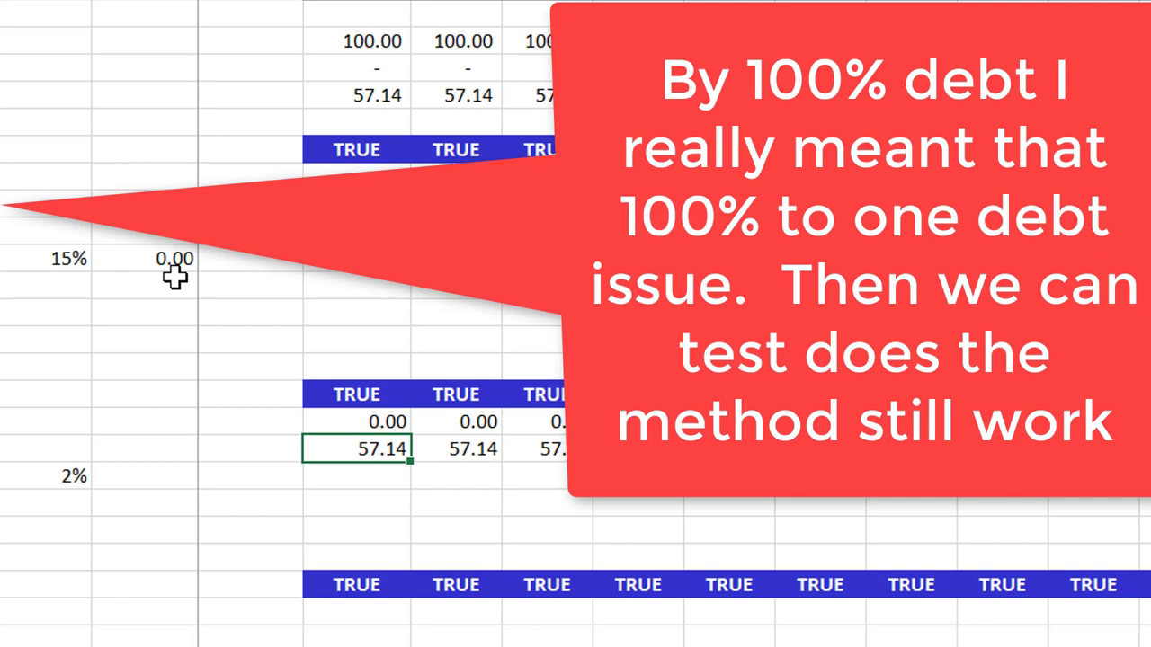
Set the Debt 1 Percent in E17 to 60%.
key("Up")
key("Up")
key("Up")
key("Up")
key("Up")
key("Up")
key("Up")
key("Up")
key("Up")
key("Up")
key("Up")
key("Up")
key("Up")
key("Up")
key("Up")
key("Up")
key("Up")
key("Up")
key("Up")
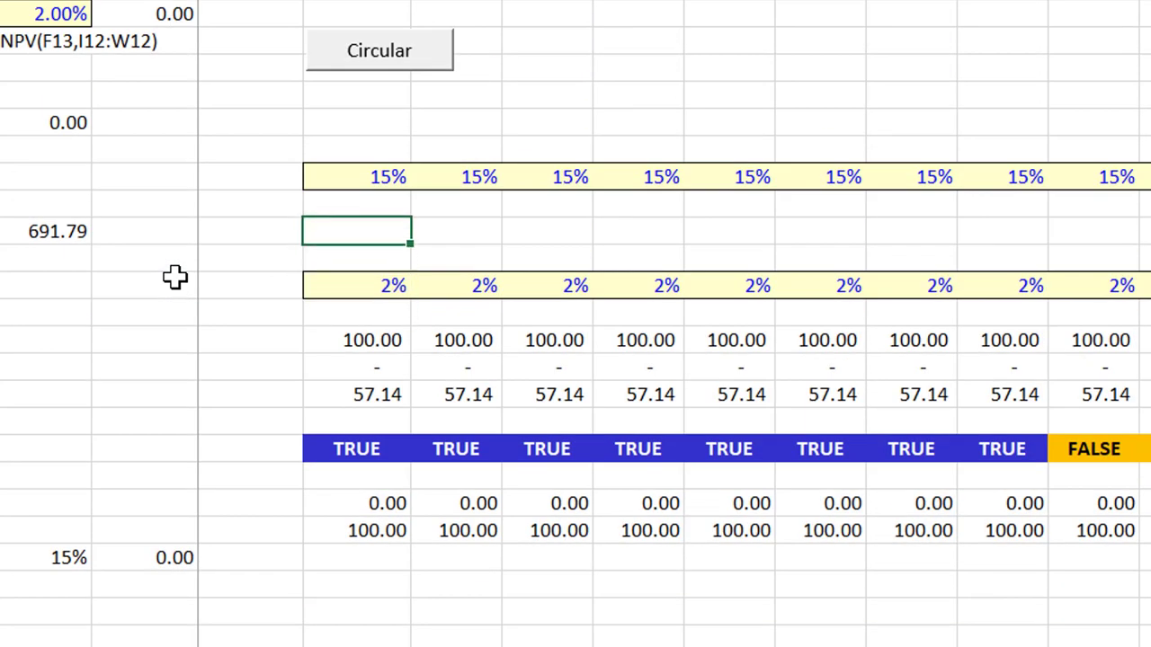
key("Up")
key("Up")
key("Up")
key("Up")
key("Left")
key("Left")
key("Left")
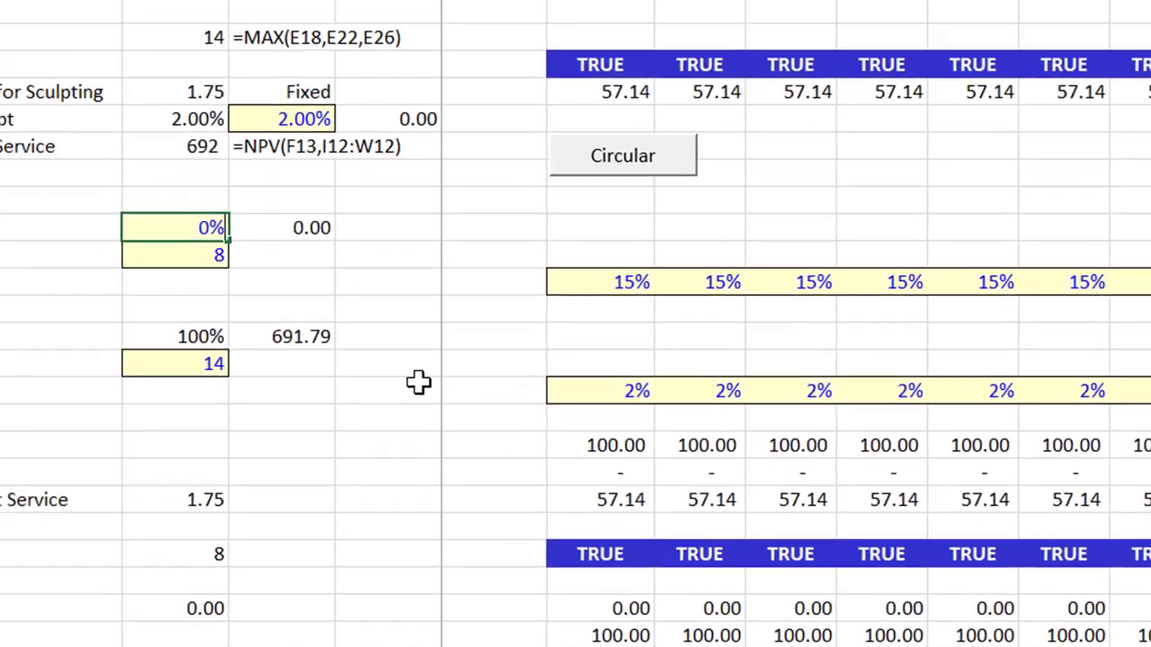
type("60")
key("ctrl+Return")
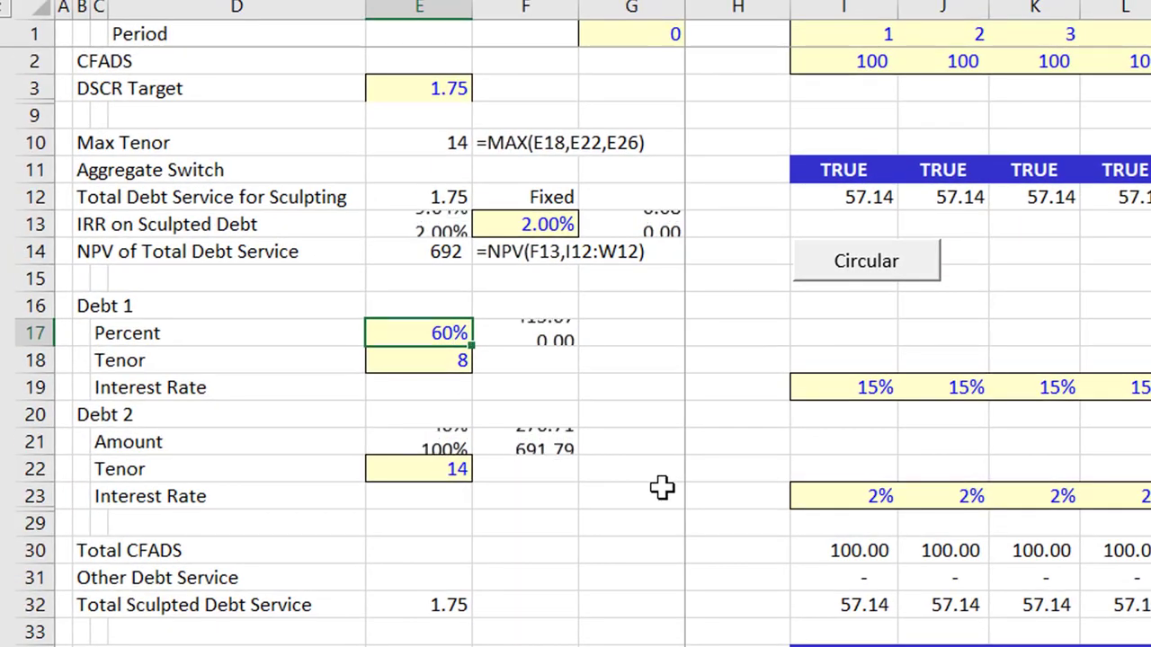
Examine the Check section's debt service rows down to the initial Sculpted Cash Flow in H72.
key("Down")
key("Page_Down")
key("Page_Down")
key("Down")
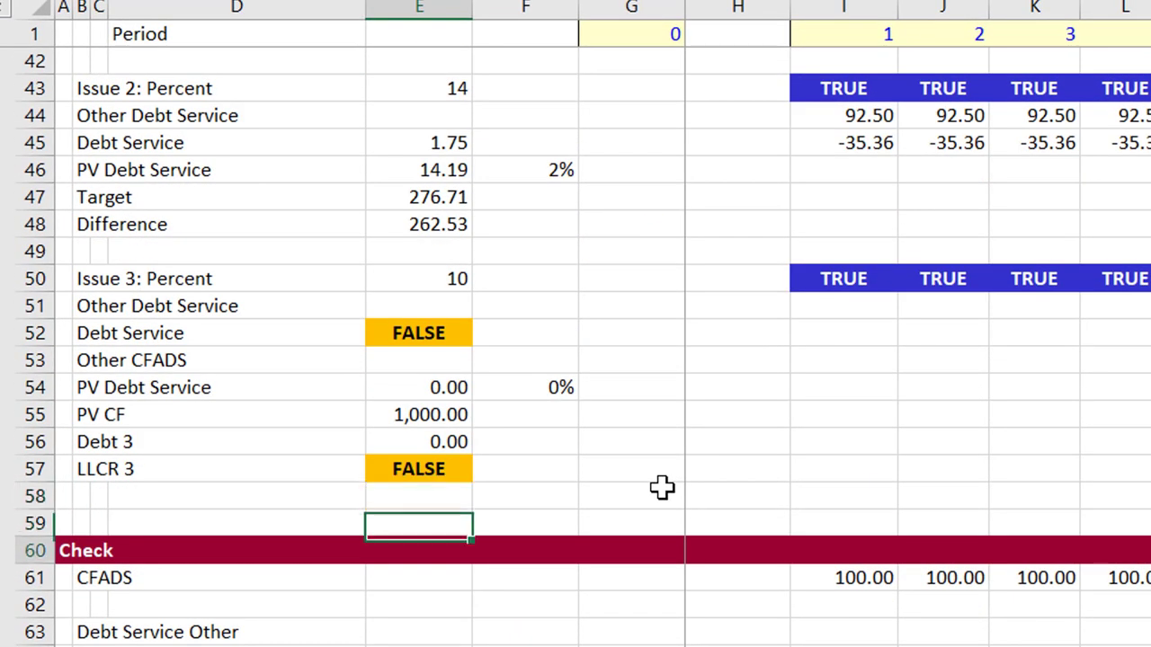
key("Down")
key("Down")
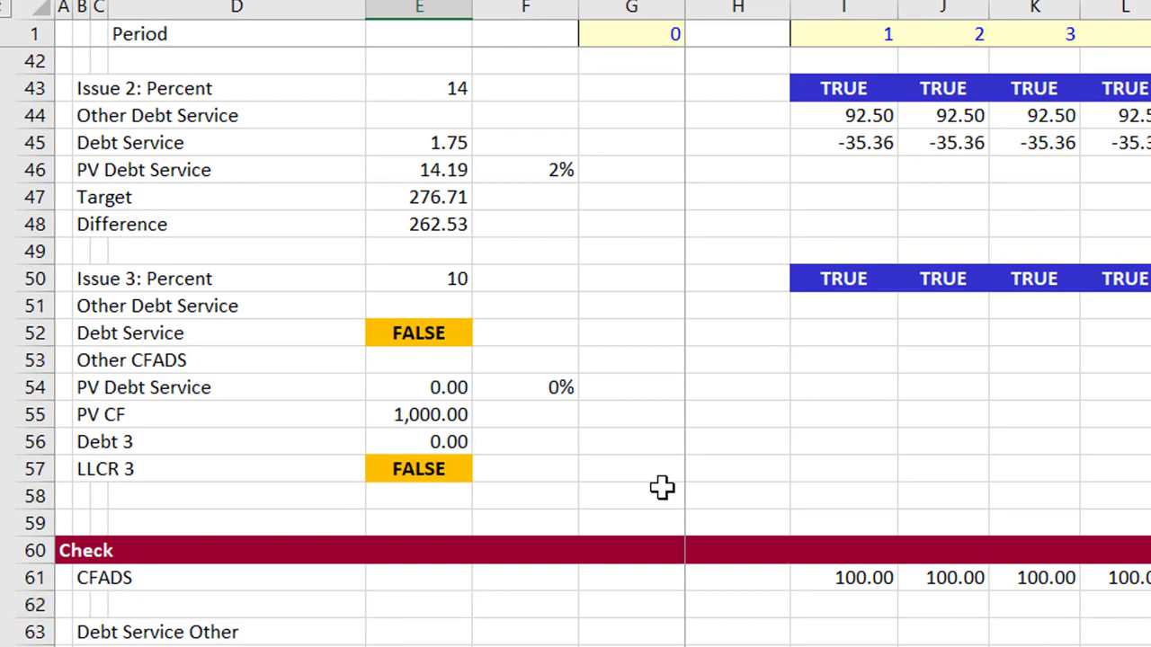
scroll(662, 487, "down", 2)
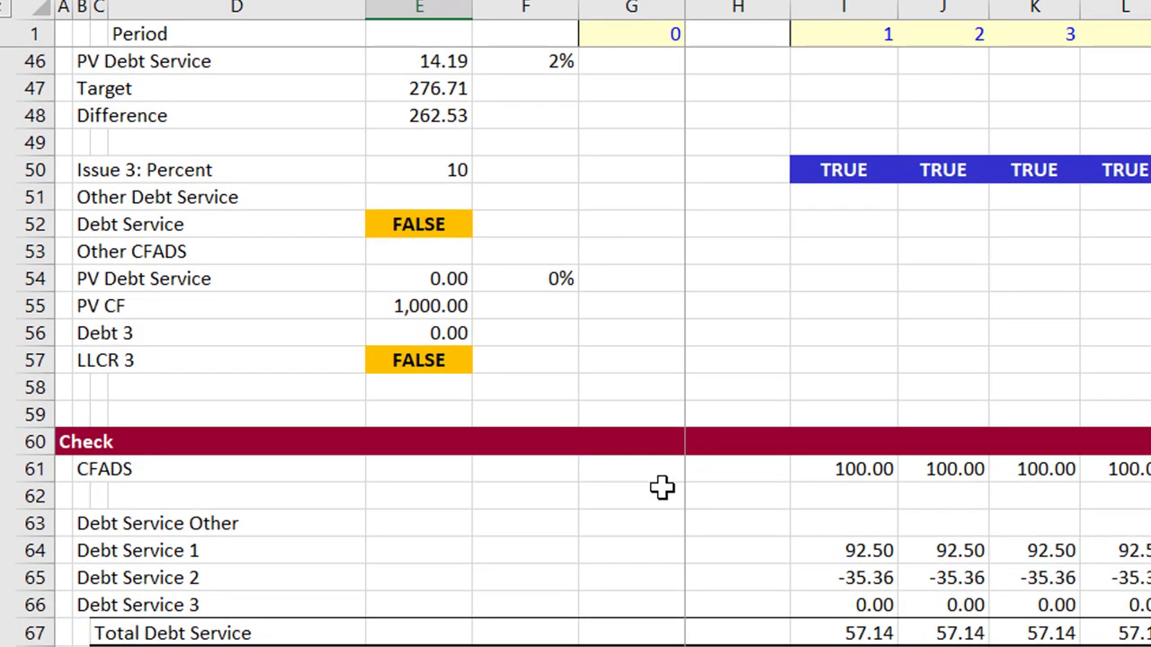
key("Right")
key("Right")
key("Right")
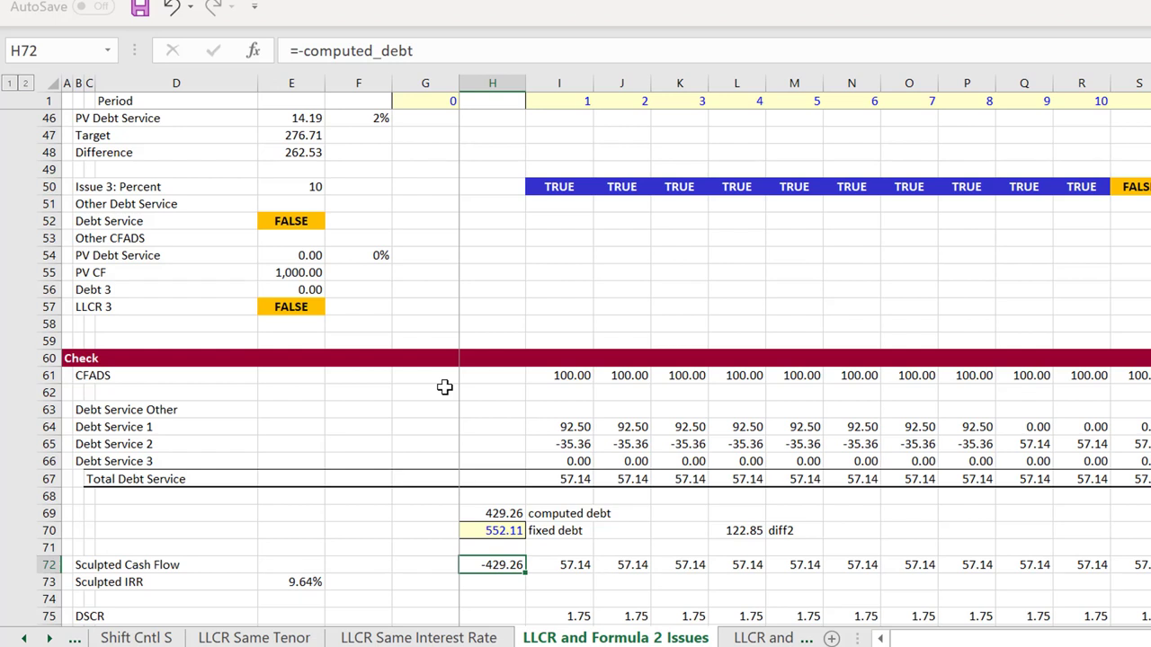
Examine the Sculpted Cash Flow row across the later periods and back to column E.
key("Right")
key("Right")
key("Right")
key("Right")
key("Right")
key("Right")
key("Right")
key("Right")
key("Right")
key("Right")
key("Right")
key("Right")
key("Right")
key("Right")
key("Right")
key("Left")
key("Left")
key("Left")
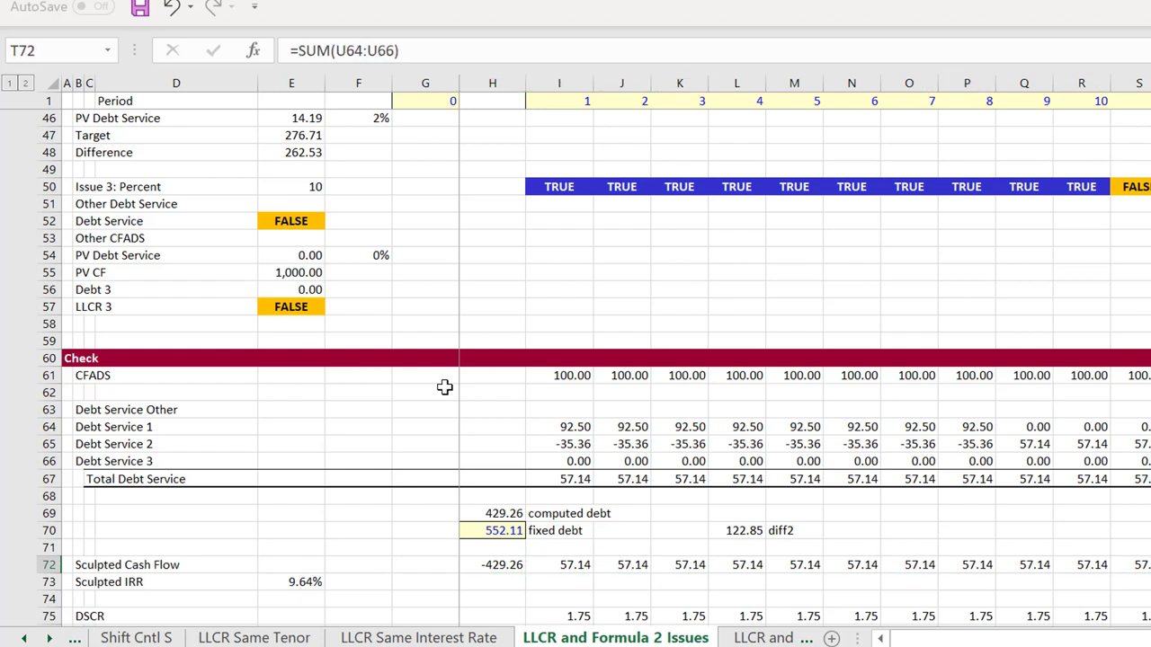
key("Left")
key("Left")
key("Left")
key("Left")
key("Left")
key("Left")
key("Left")
key("Left")
key("Left")
key("Left")
key("Left")
key("Left")
key("Left")
key("Left")
key("Left")
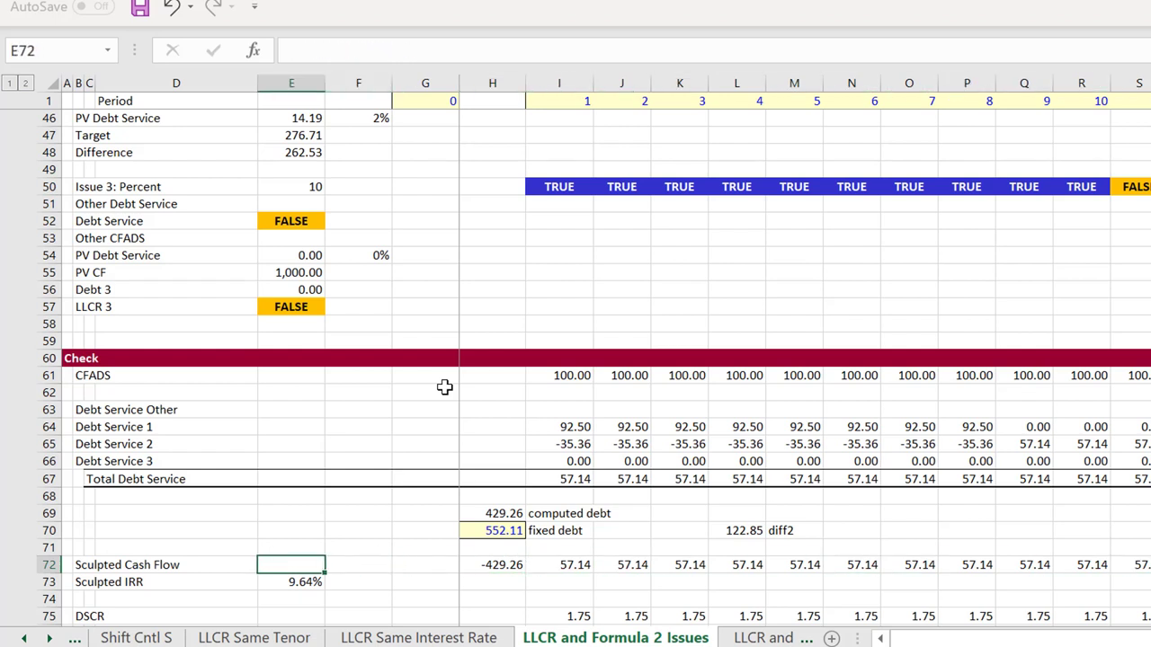
Examine the Issue 1 calculations in column E down to the Debt 1 and LLCR 1 formulas in E40 and E41.
key("Page_Up")
key("Page_Up")
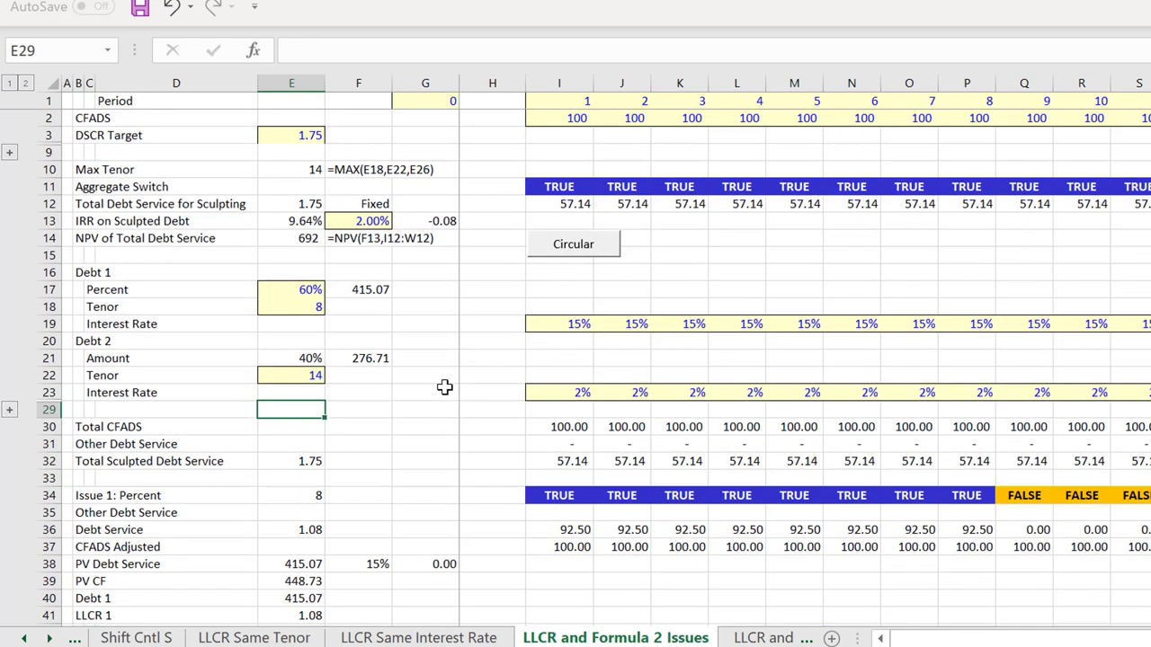
key("Down")
key("Down")
key("Down")
key("Down")
key("Down")
key("Down")
key("Down")
key("Down")
key("Down")
key("Down")
key("Down")
key("Down")
key("Down")
key("Down")
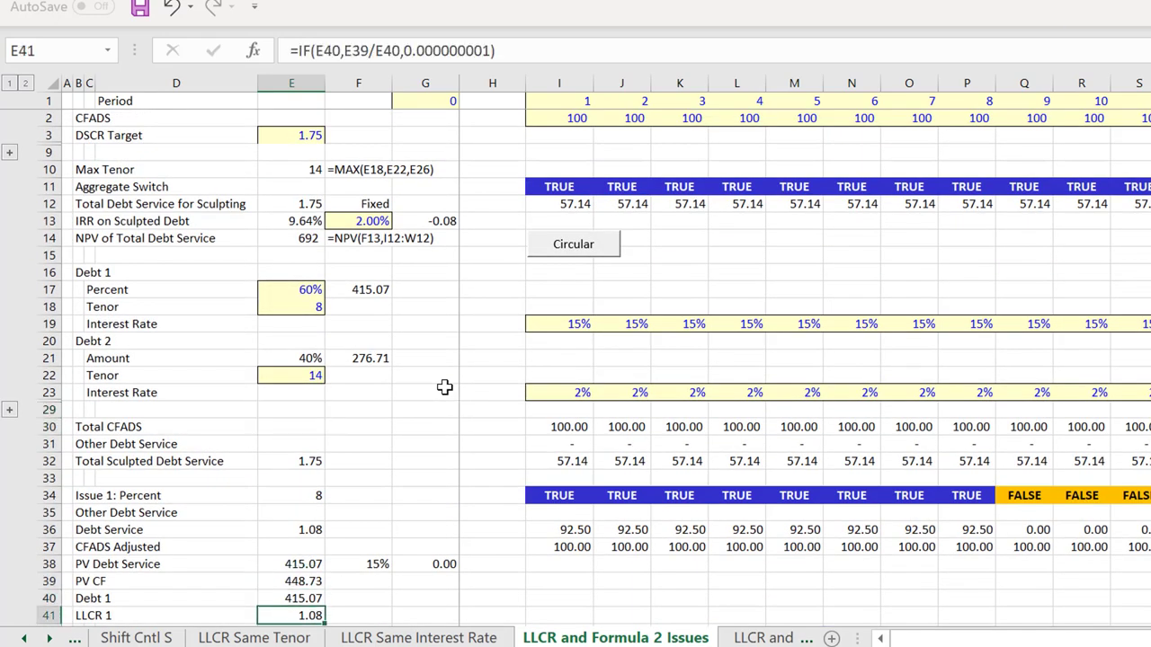
key("Up")
key("Up")
key("Up")
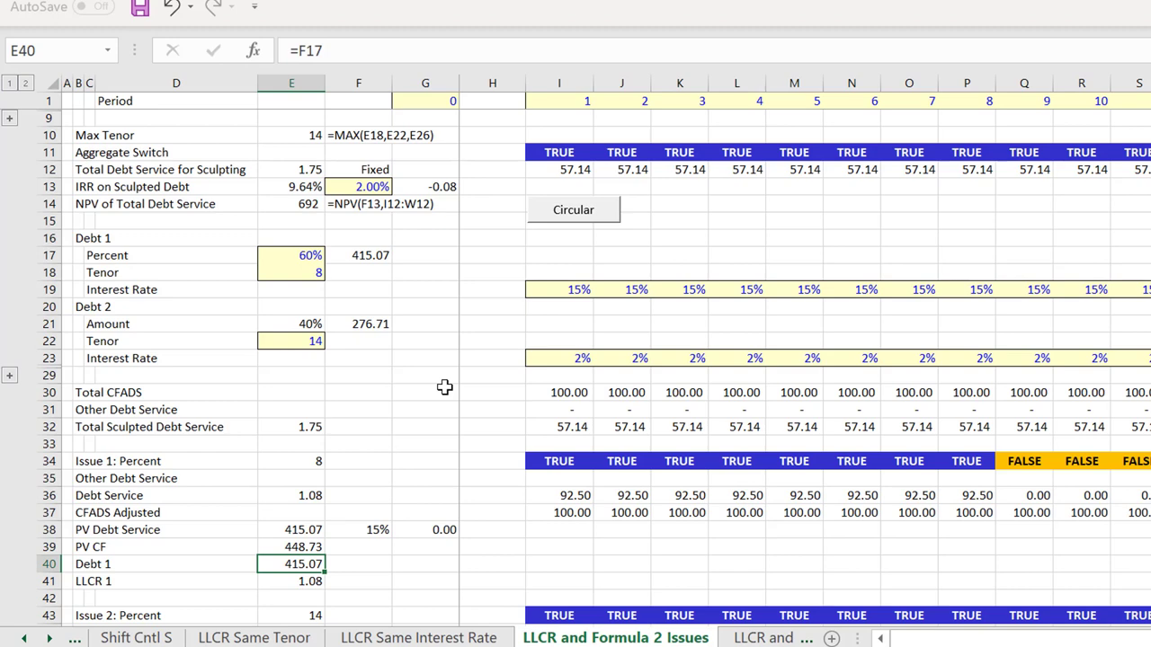
key("Down")
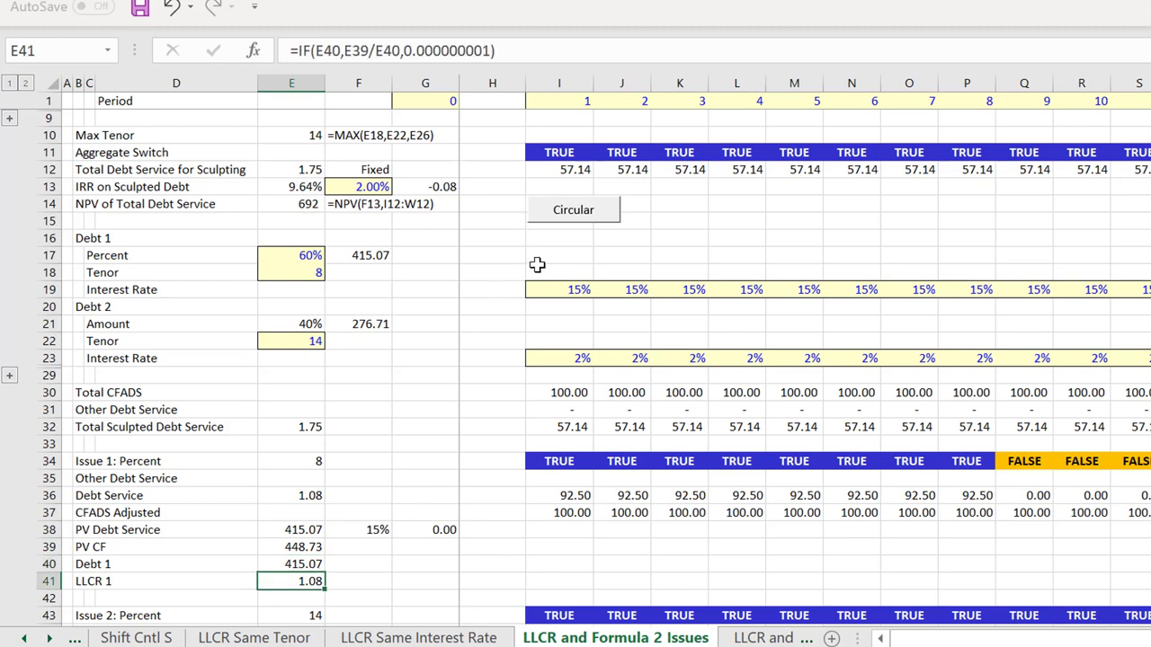
key("Left")
key("Left")
key("Right")
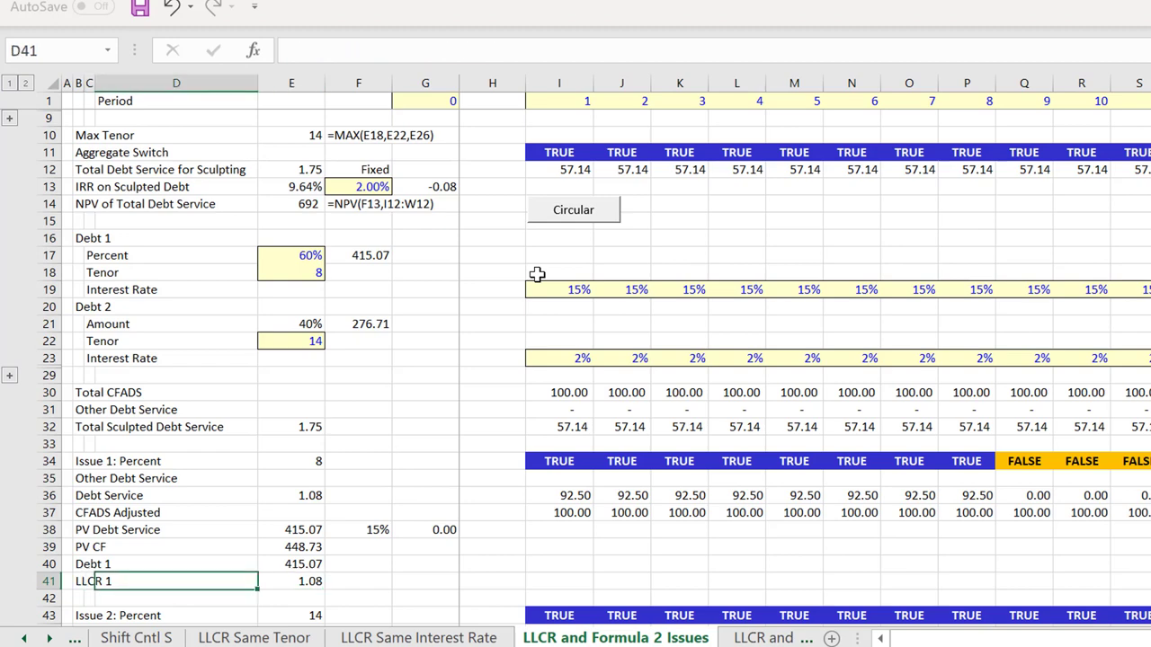
Paste the computed IRR on Sculpted Debt from E13 as a value into the fixed rate in F13, repeating the paste to converge them.
key("Right")
key("Up")
key("Up")
key("Up")
key("Up")
key("Up")
key("Up")
key("Up")
key("Up")
key("Up")
key("Up")
key("Up")
key("Up")
key("Up")
key("Up")
key("Up")
key("Up")
key("Up")
key("Up")
key("Up")
key("Up")
key("Up")
key("Up")
key("Up")
key("Up")
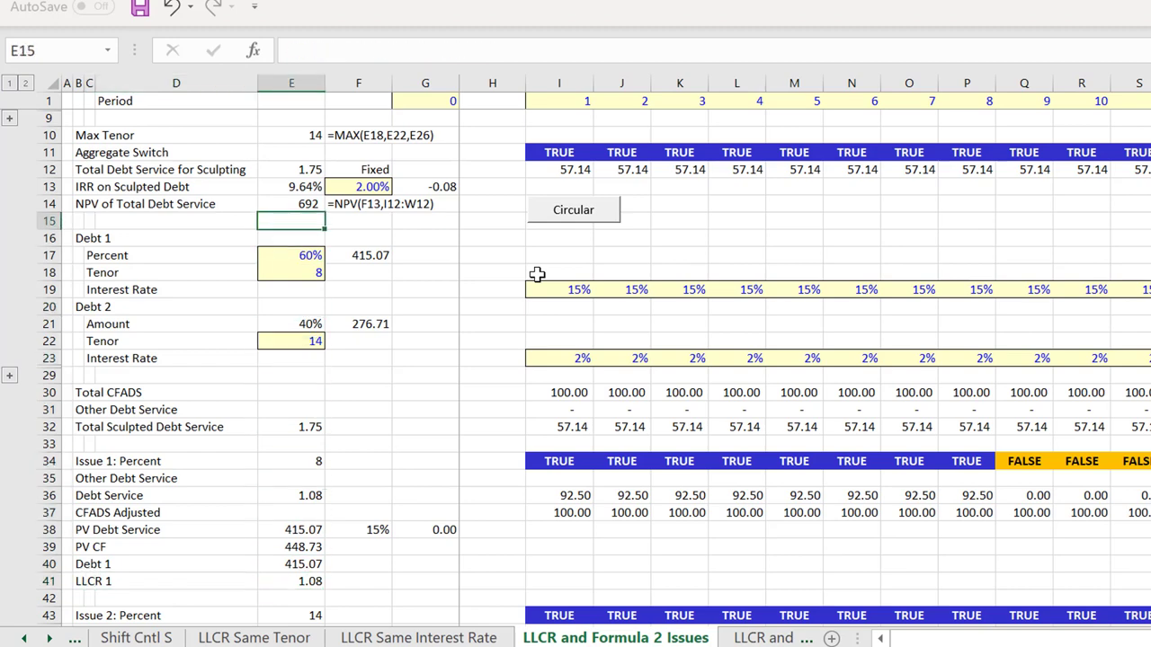
key("ctrl+c")
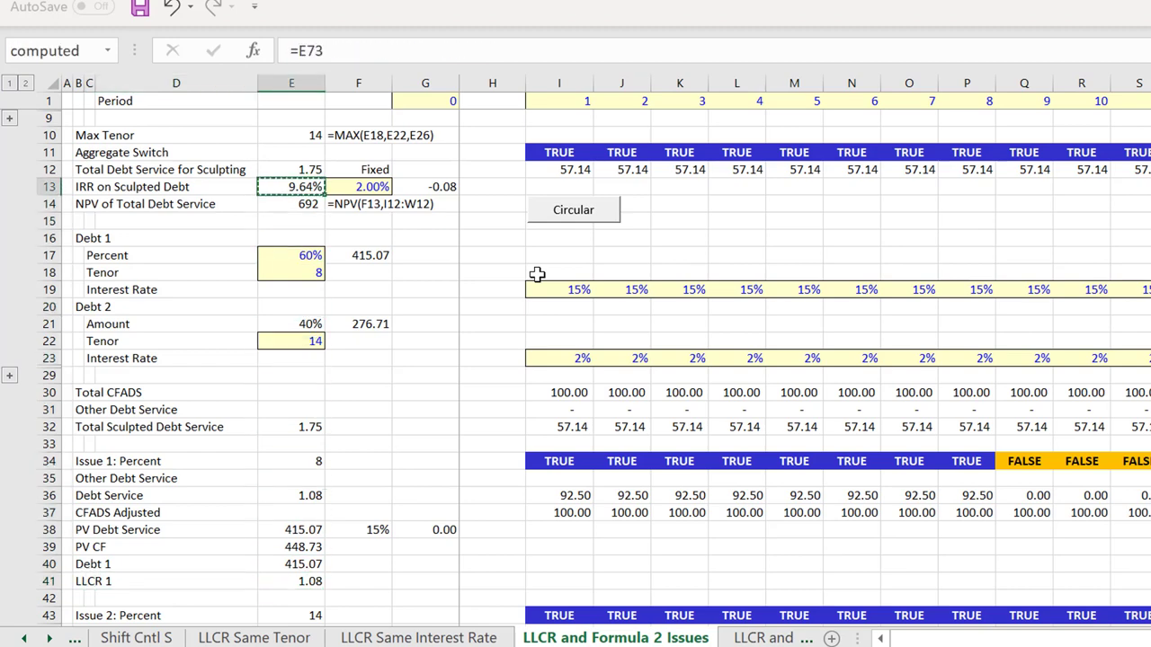
key("Right")
key("ctrl+alt+v")
key("v")
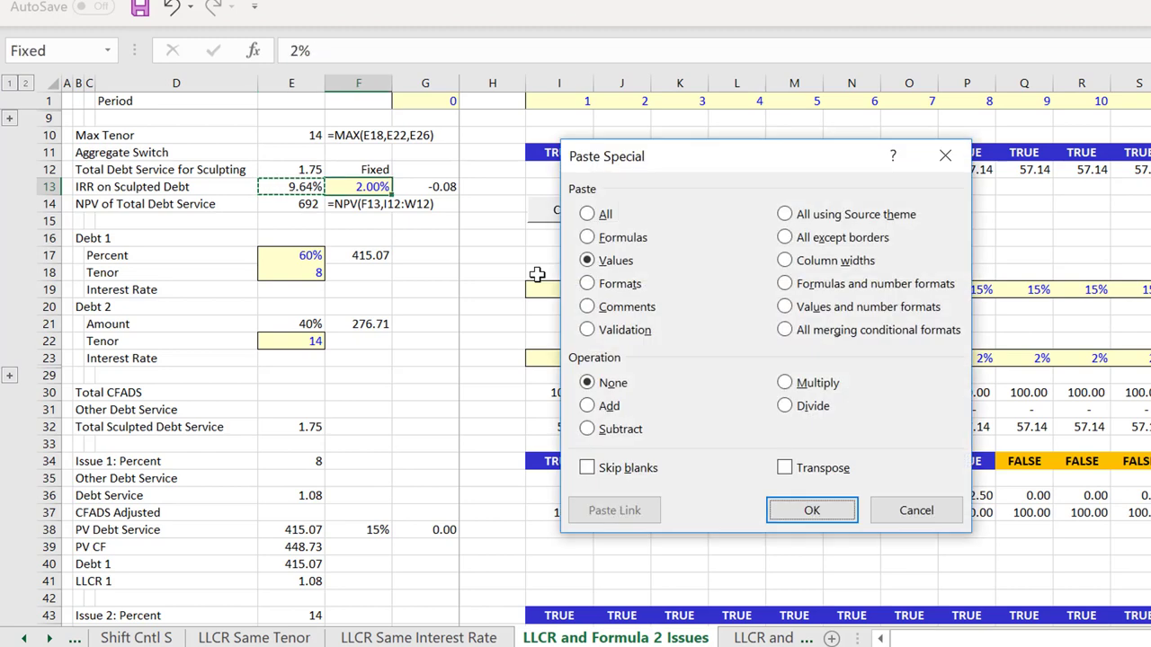
key("Return")
key("F4")
Examine the Issue 1 and Issue 2 calculations down to row 49 and back up to row 40.
left_click(446, 273)
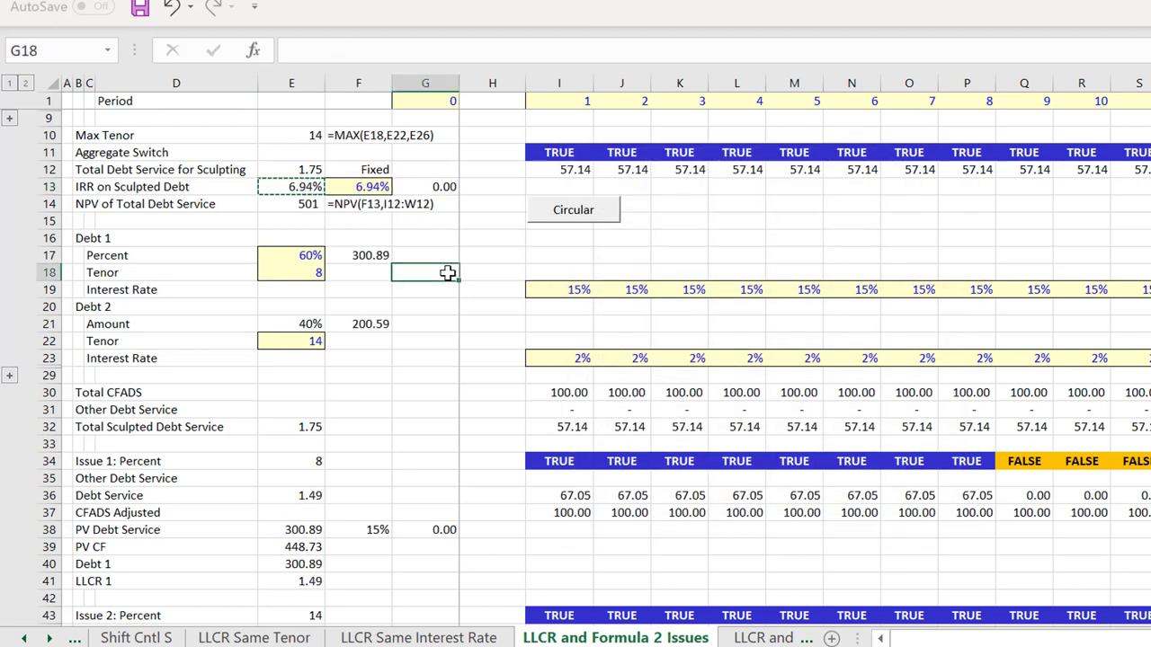
key("Down")
key("Down")
key("Down")
key("Down")
key("Down")
key("Down")
key("Down")
key("Down")
key("Down")
key("Down")
key("Down")
key("Down")
key("Down")
key("Down")
key("Down")
key("Down")
key("Down")
key("Down")
key("Down")
key("Down")
key("Down")
key("Down")
key("Down")
key("Down")
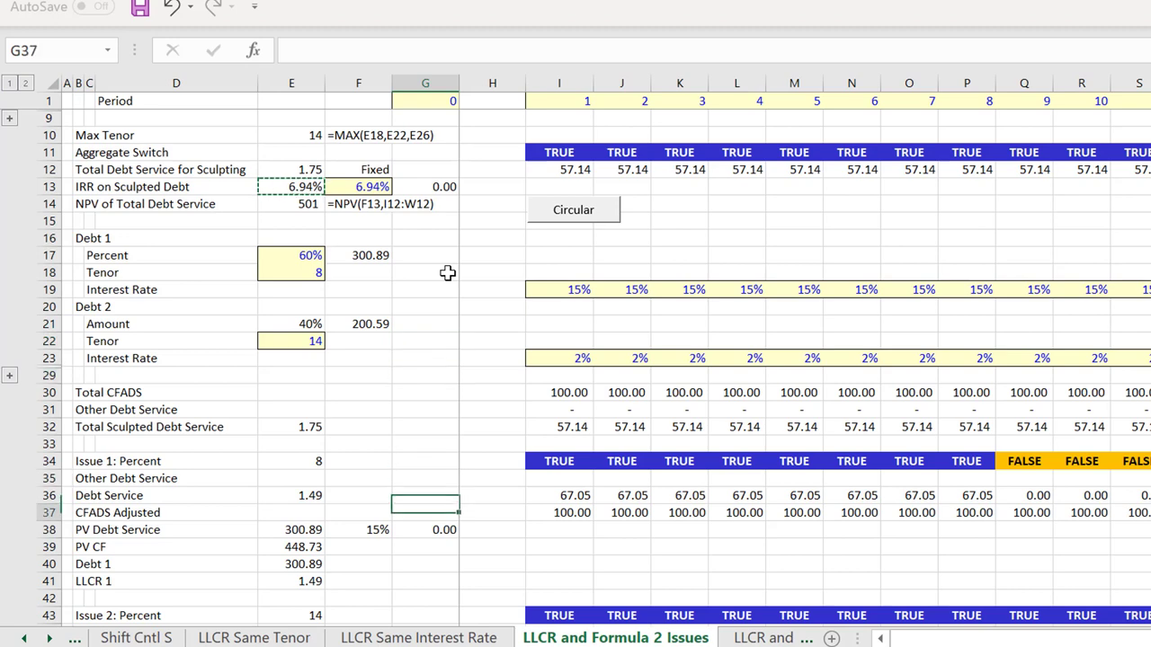
key("Up")
key("Up")
key("Up")
key("Up")
key("Up")
key("Up")
key("Up")
key("Up")
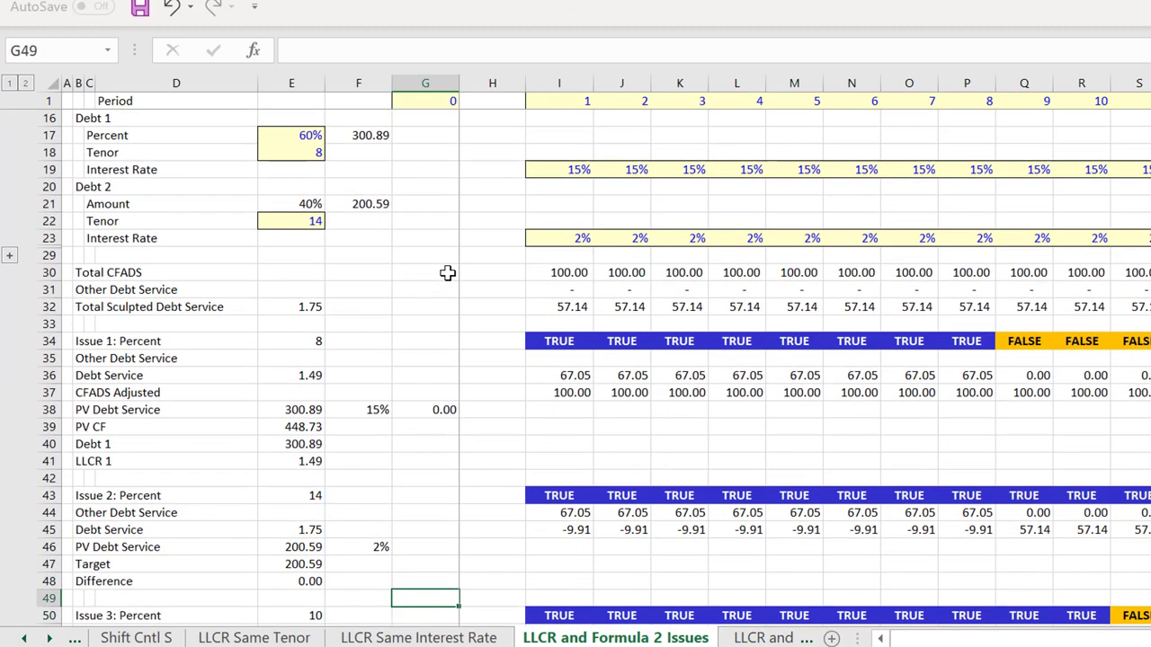
key("Up")
key("Up")
key("Up")
key("Up")
key("Up")
key("Up")
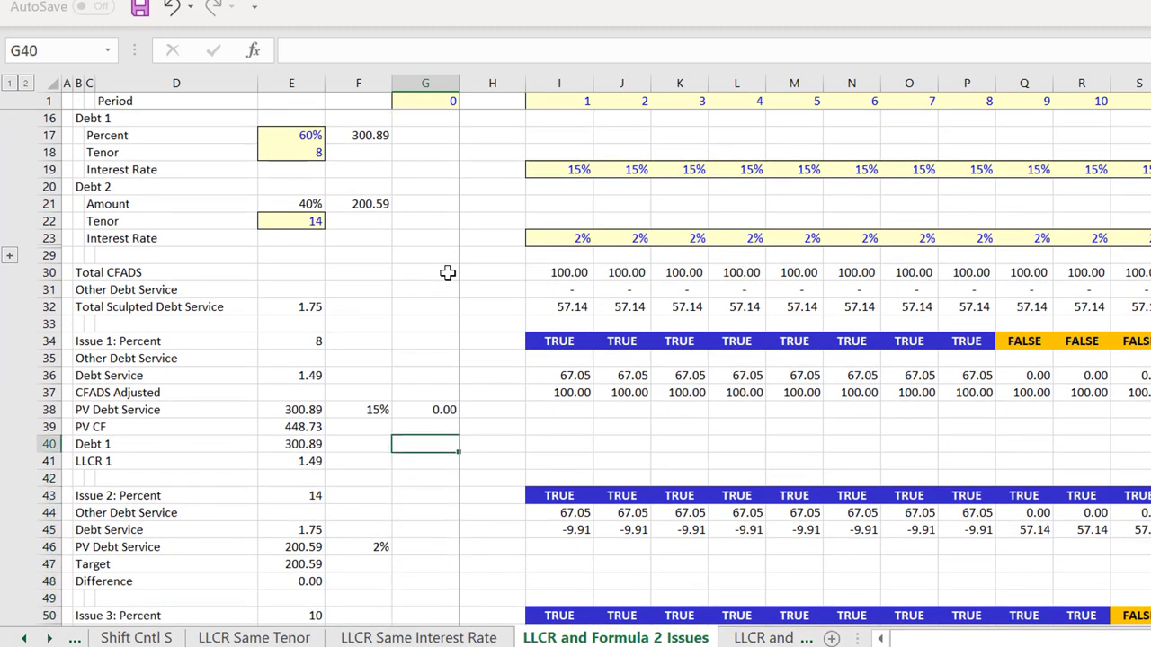
Inspect the period 1 Issue 1 debt service in I36 and trace the Issue 2 Debt Service formula in I45.
key("Right")
key("Right")
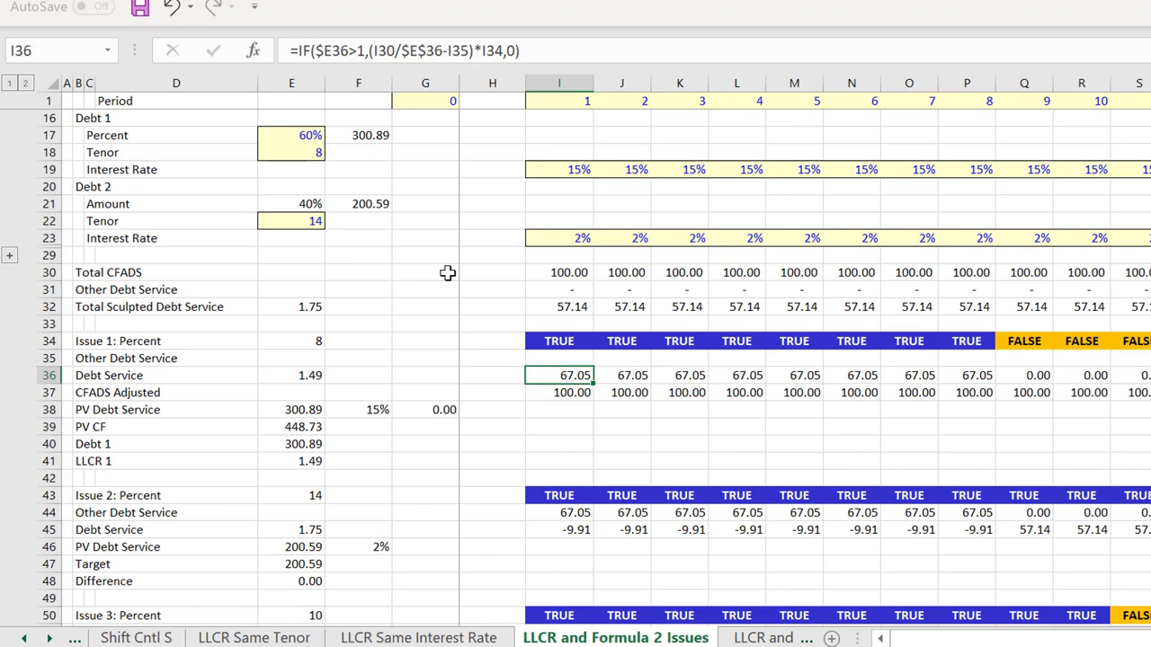
key("Down")
key("ctrl+Down")
key("Down")
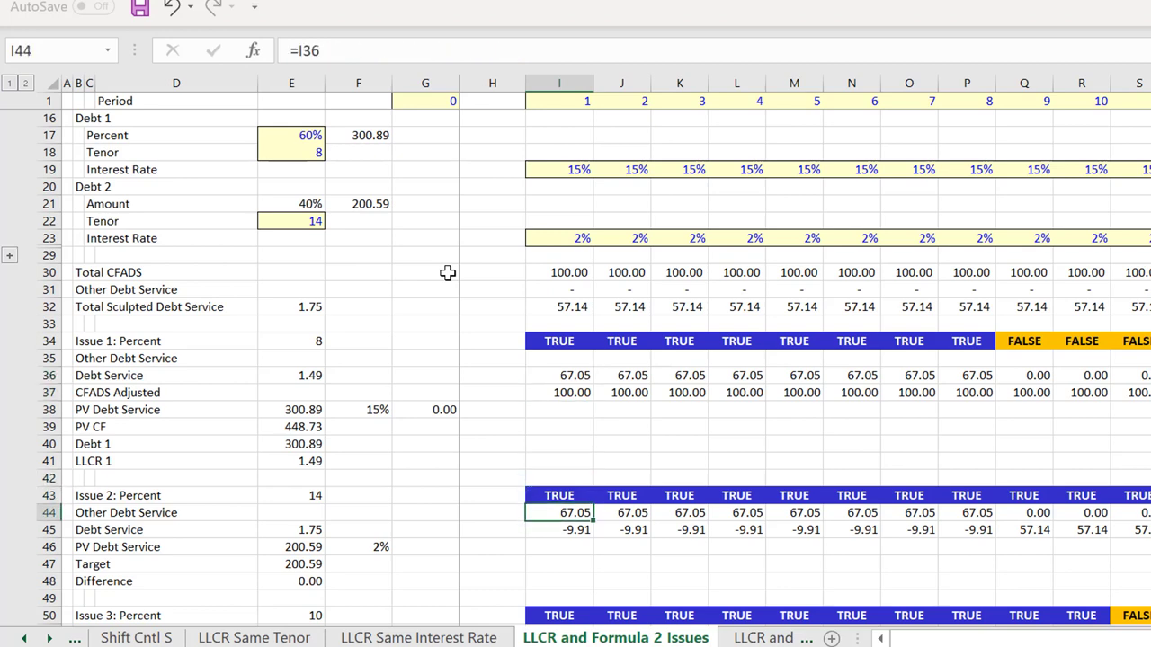
key("Down")
key("F2")
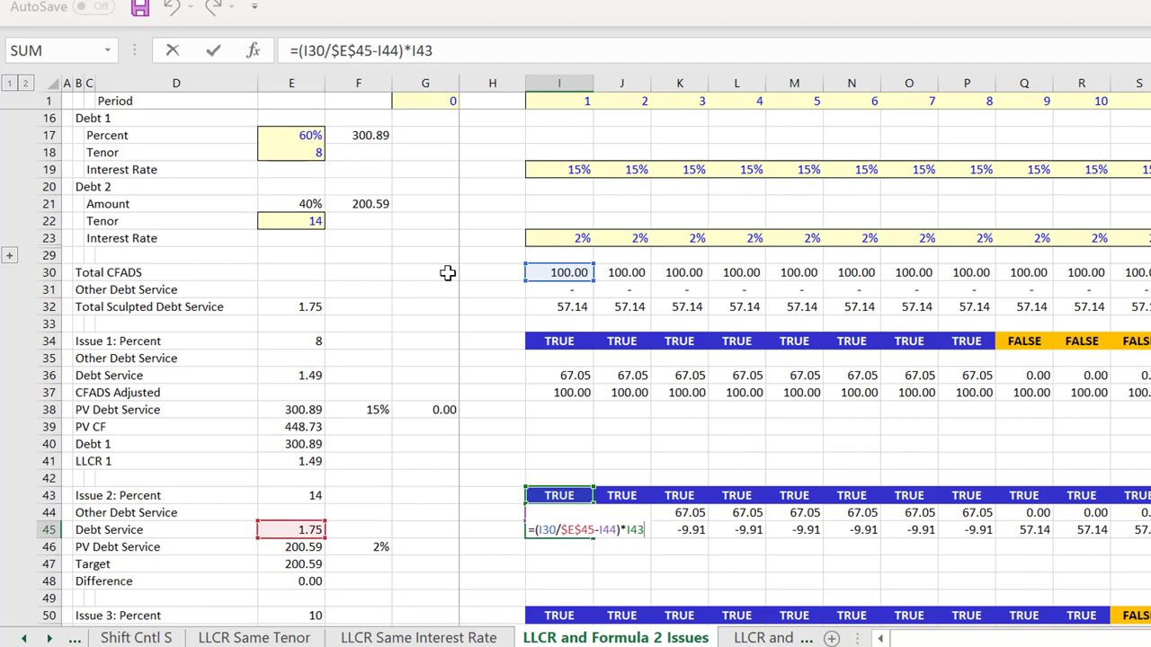
key("Return")
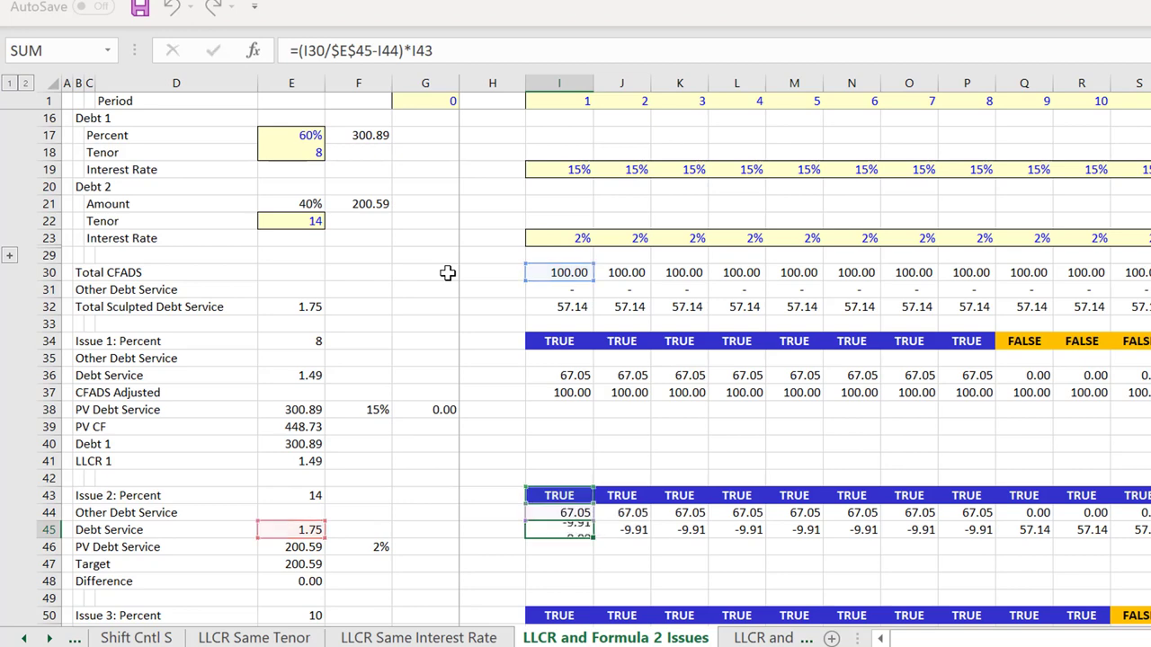
Review the Check section's debt service, Sculpted Cash Flow and DSCR rows down to the Debt Issues table.
key("Down")
key("Down")
key("Down")
key("Down")
key("Down")
key("Down")
key("Down")
key("Down")
key("Down")
key("Down")
key("Down")
key("Down")
key("Down")
key("Down")
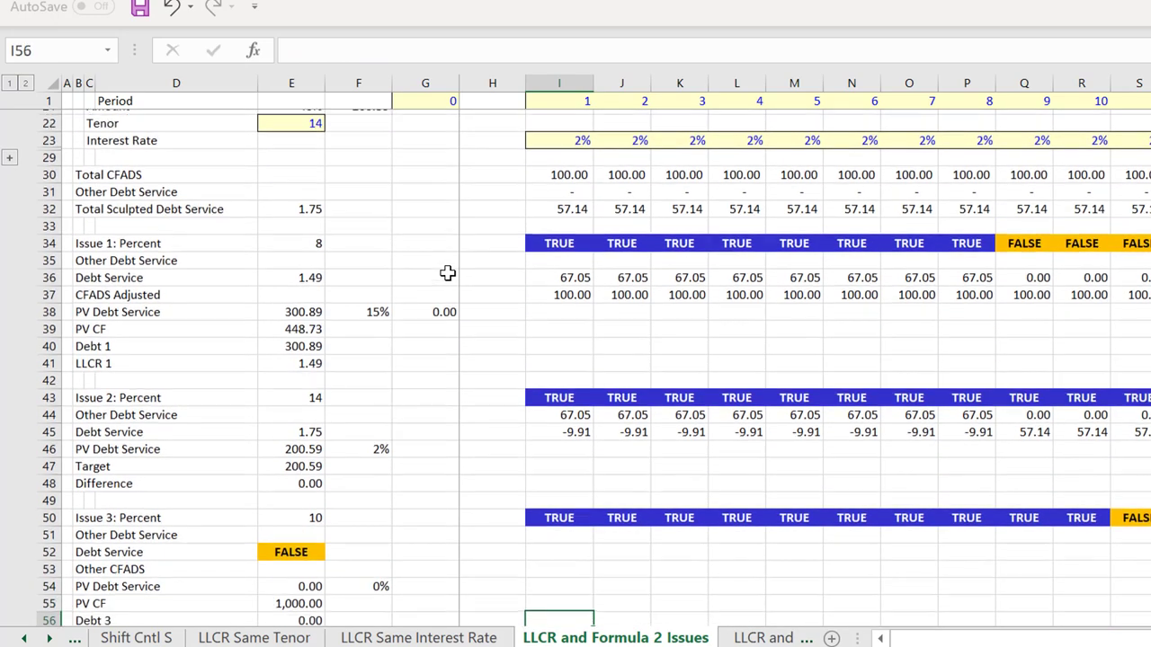
key("Down")
key("Down")
key("Down")
key("Down")
key("Down")
key("Down")
key("Down")
key("Down")
key("Down")
key("Down")
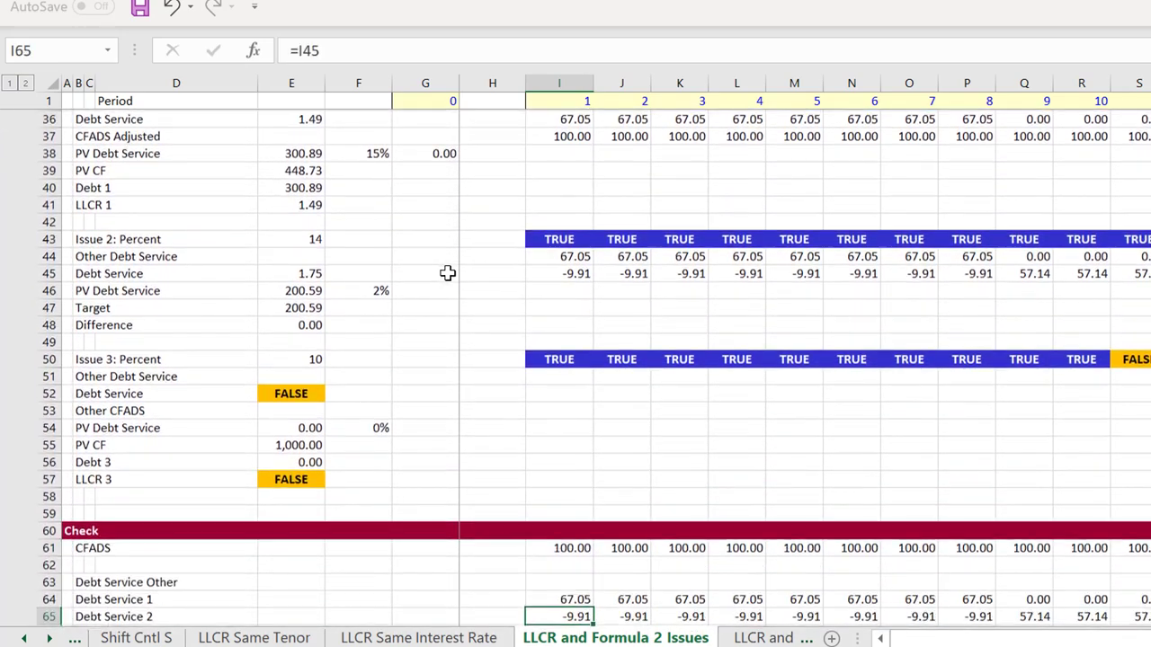
key("Down")
key("Down")
key("Down")
key("Down")
key("Down")
key("Down")
key("Down")
key("Down")
key("Down")
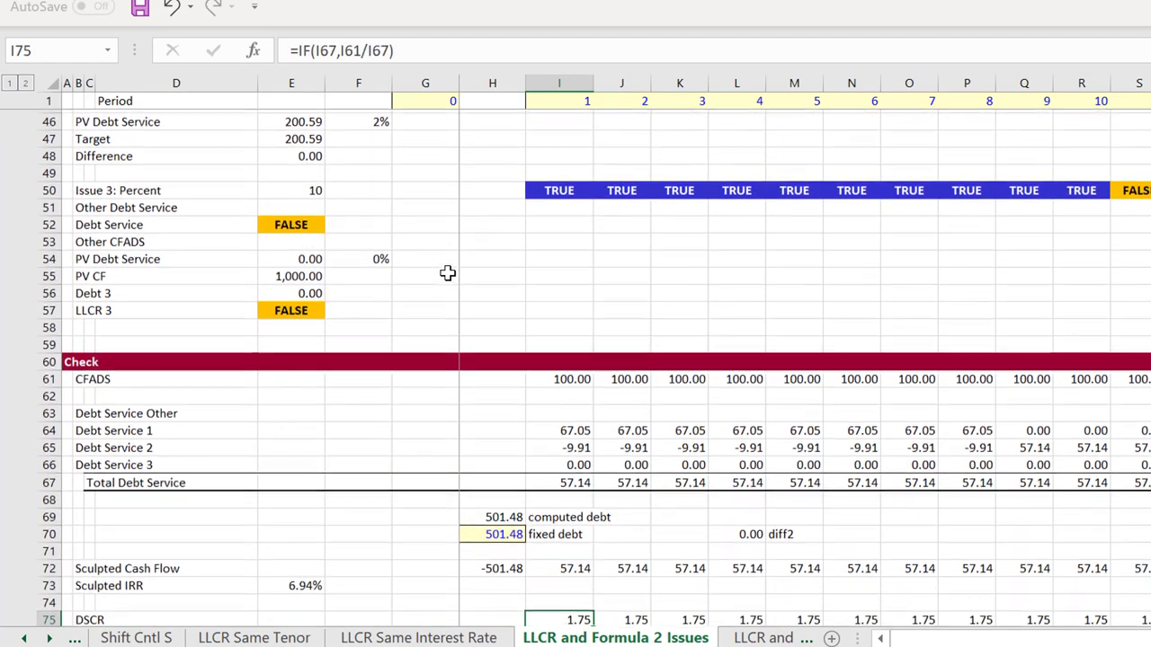
key("Down")
key("Down")
key("Down")
key("Down")
key("Down")
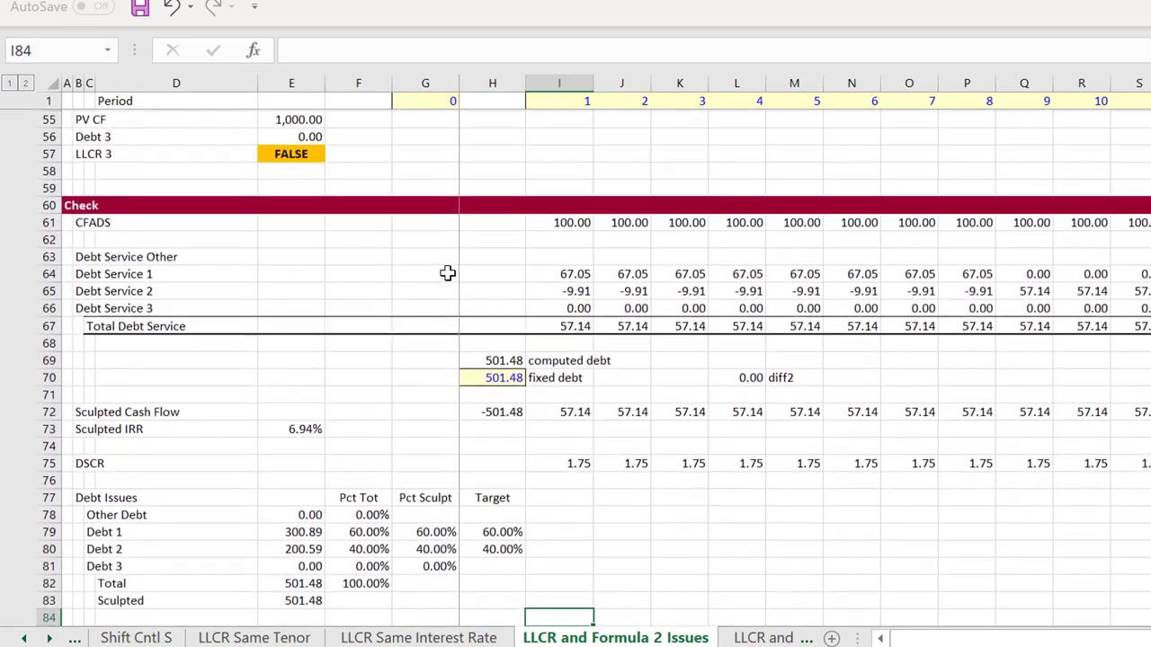
Inspect the Debt 1 share of total debt in the Pct Tot column of the Debt Issues table.
key("Left")
key("Left")
key("Left")
key("Up")
key("Up")
key("Up")
key("Up")
key("Up")
key("Up")
key("Up")
key("Up")
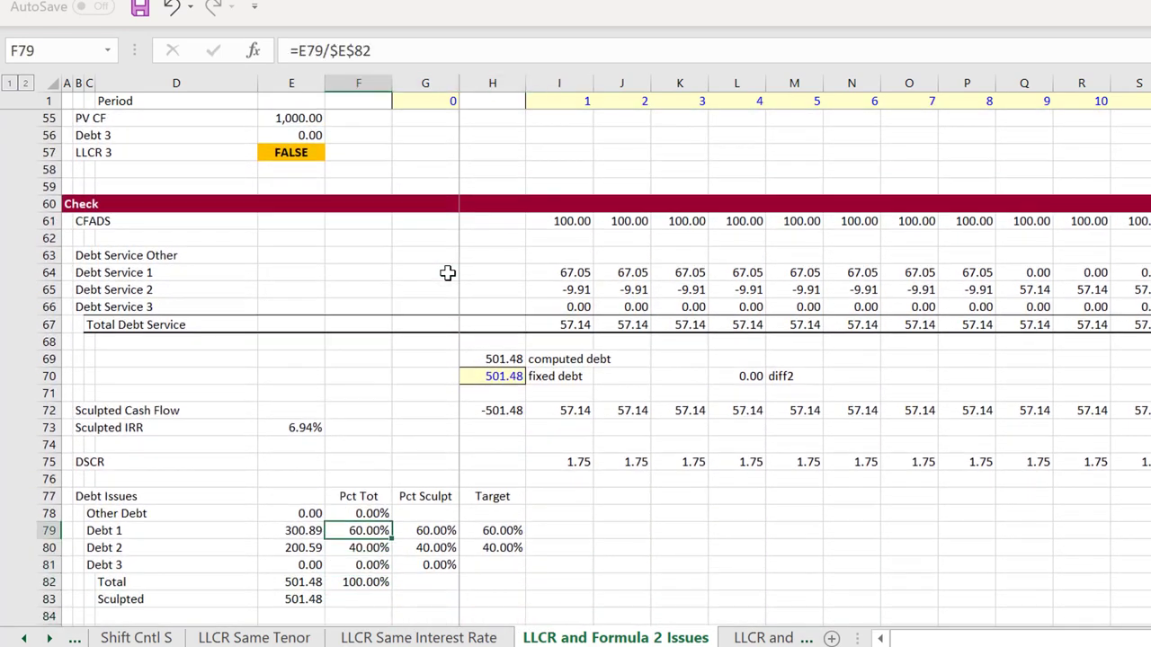
Inspect the DSCR row in the early periods and the Debt 1 Pct Sculpt formula in G79.
key("Right")
key("Up")
key("Right")
key("Right")
key("Right")
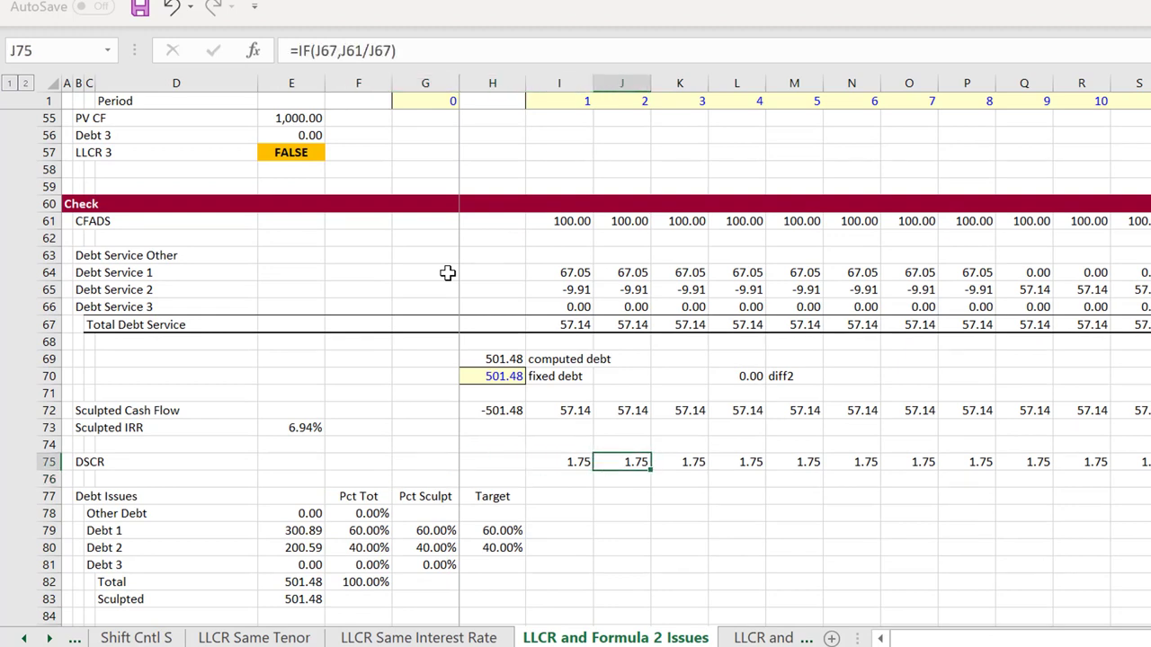
key("Down")
key("Down")
key("Down")
key("Left")
key("Left")
key("Left")
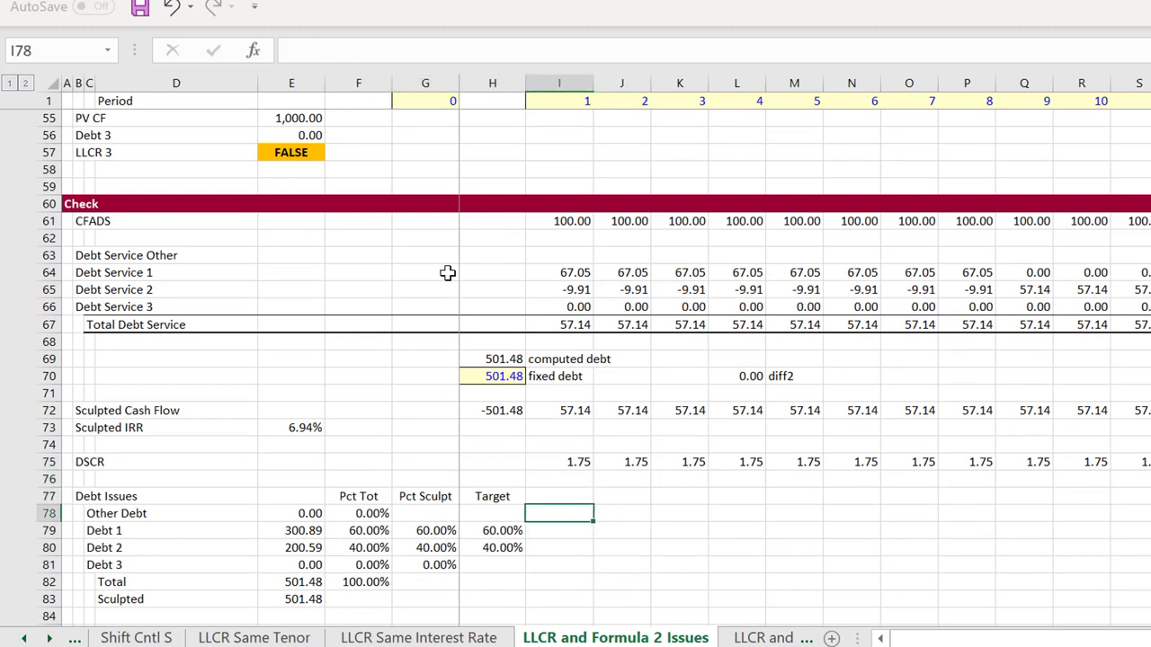
key("Down")
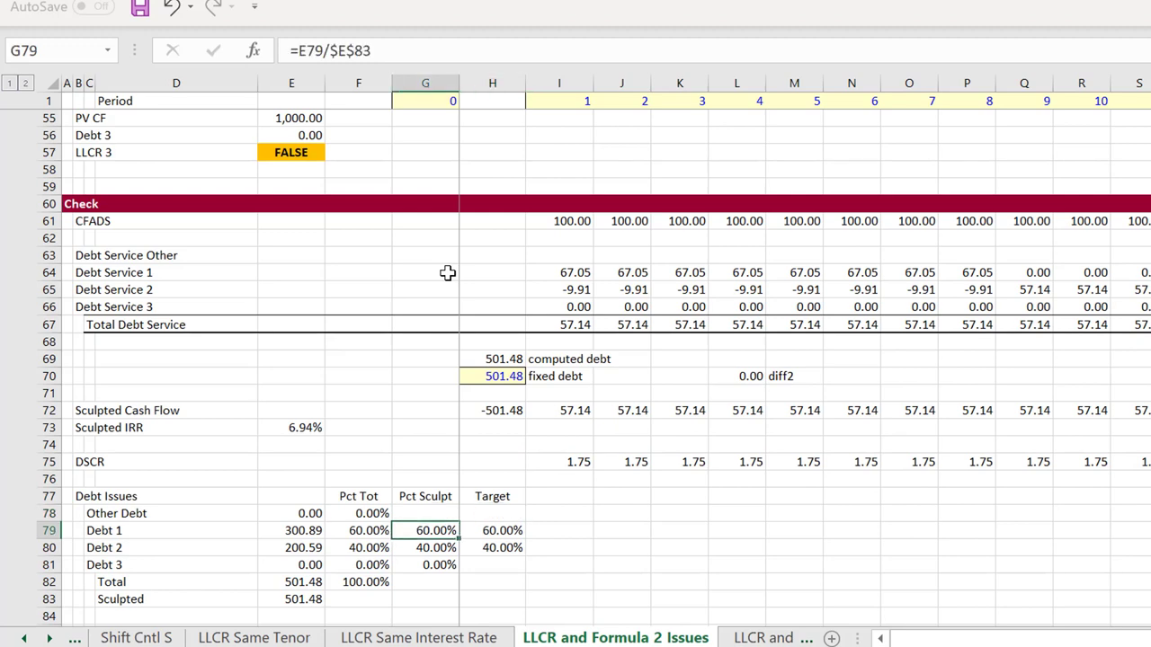
Switch to the LLCR and Formula 3 Issues sheet and examine it down to the Debt Issues table.
key("ctrl+Page_Down")
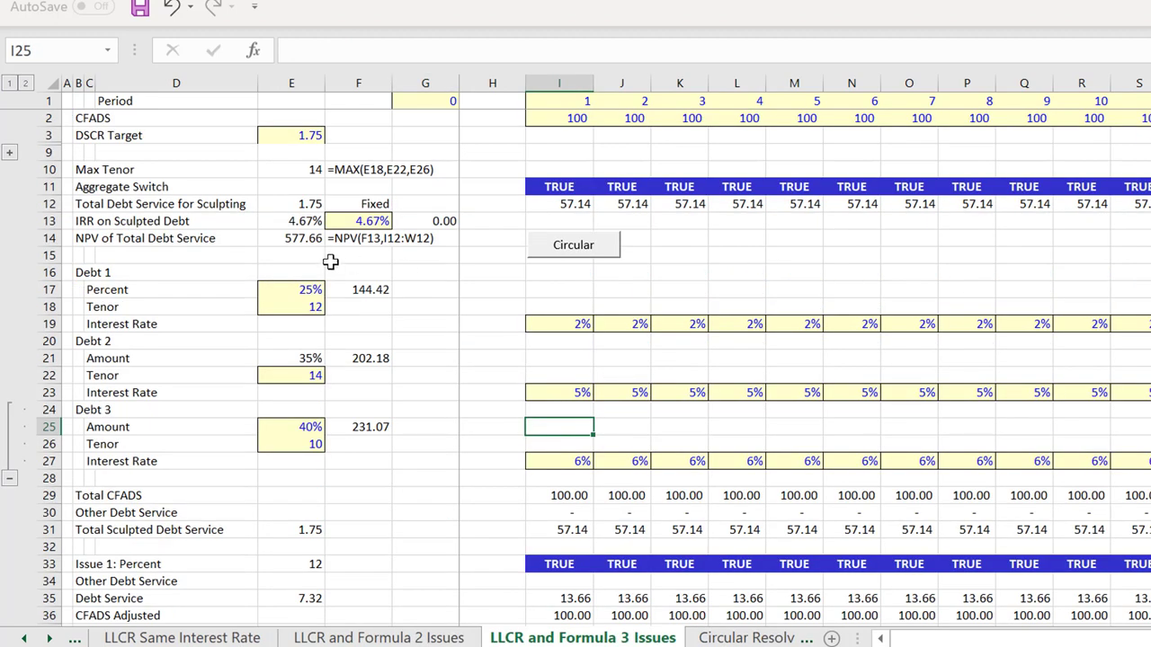
left_click(418, 260)
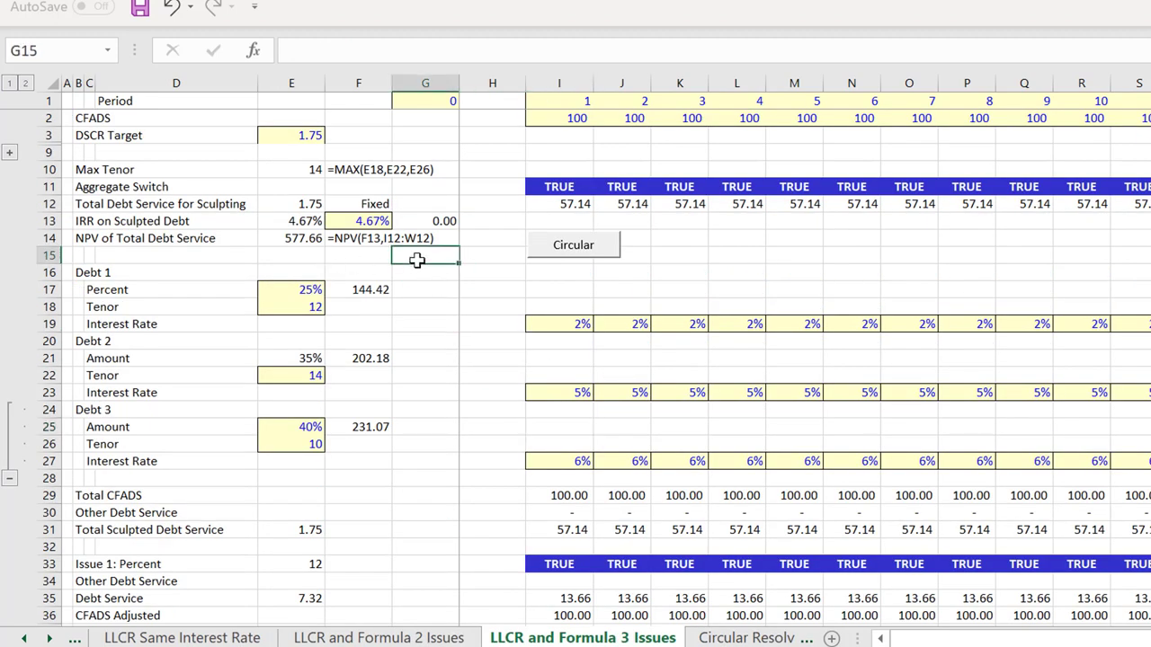
key("Page_Down")
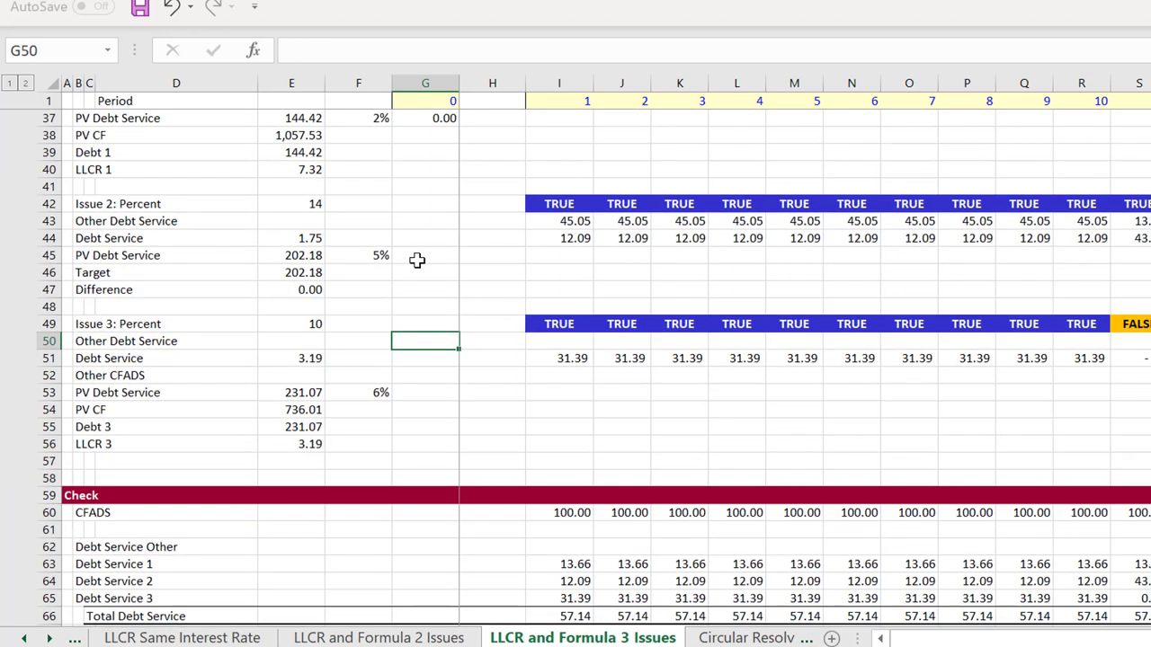
key("Page_Down")
key("Up")
key("Up")
key("Up")
key("Up")
key("Up")
key("Up")
key("Up")
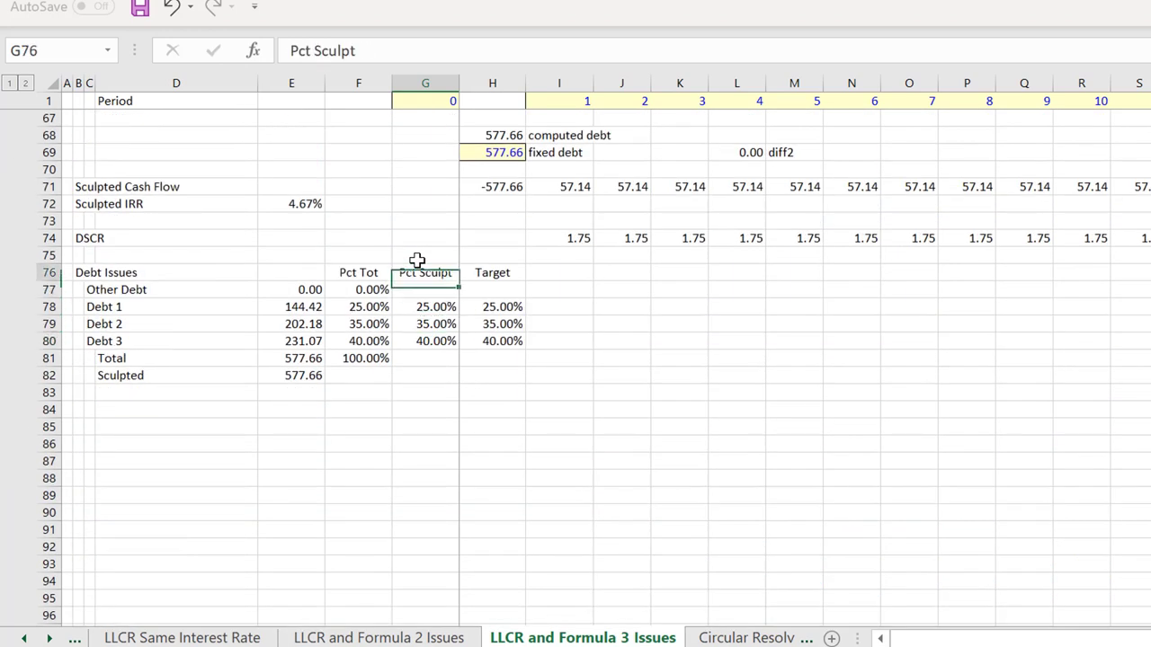
Inspect the initial Sculpted Cash Flow formula in H71 and the Sculpted IRR formula in E72.
key("Up")
key("Up")
key("Right")
key("F2")
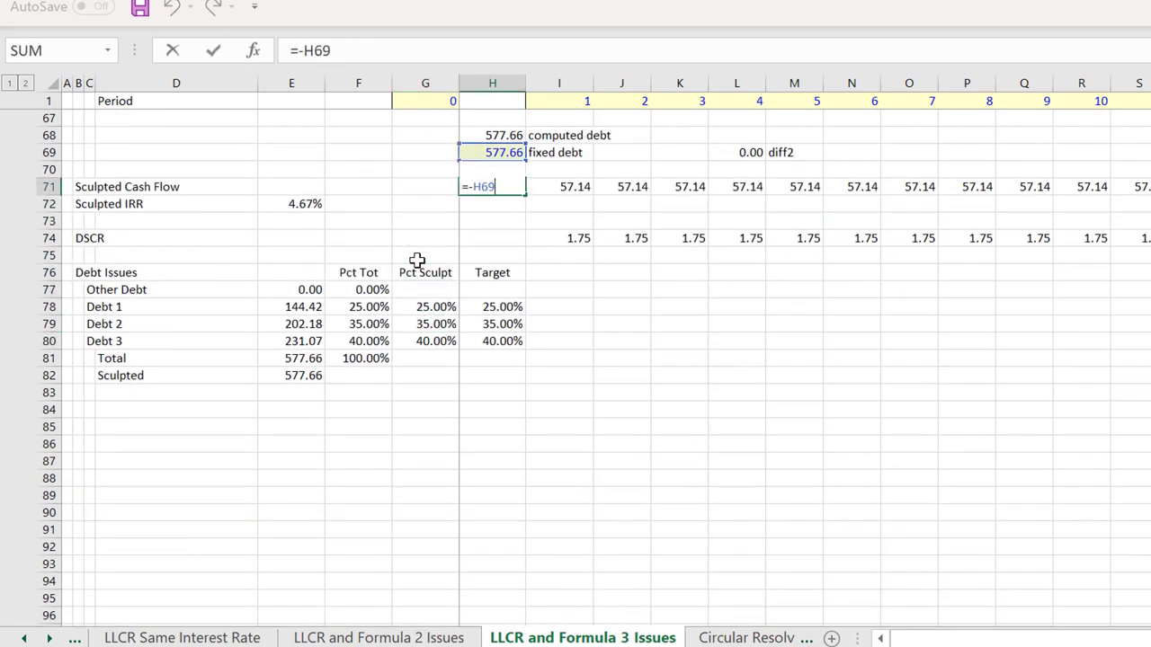
key("Escape")
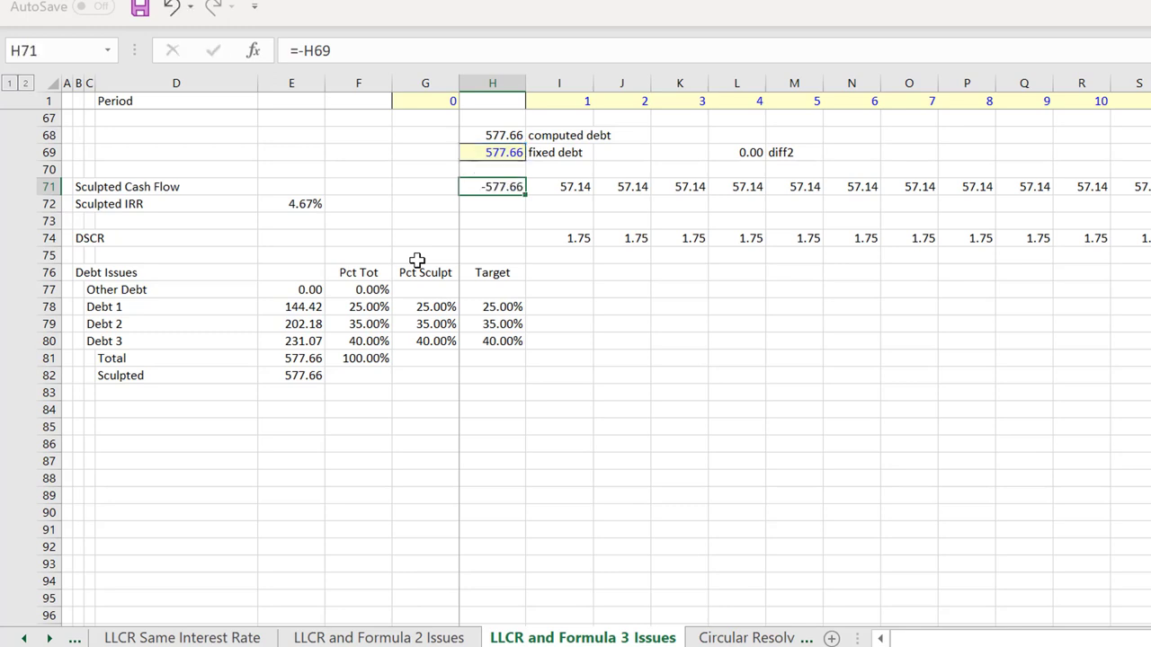
key("Left")
key("Left")
key("Left")
key("Down")
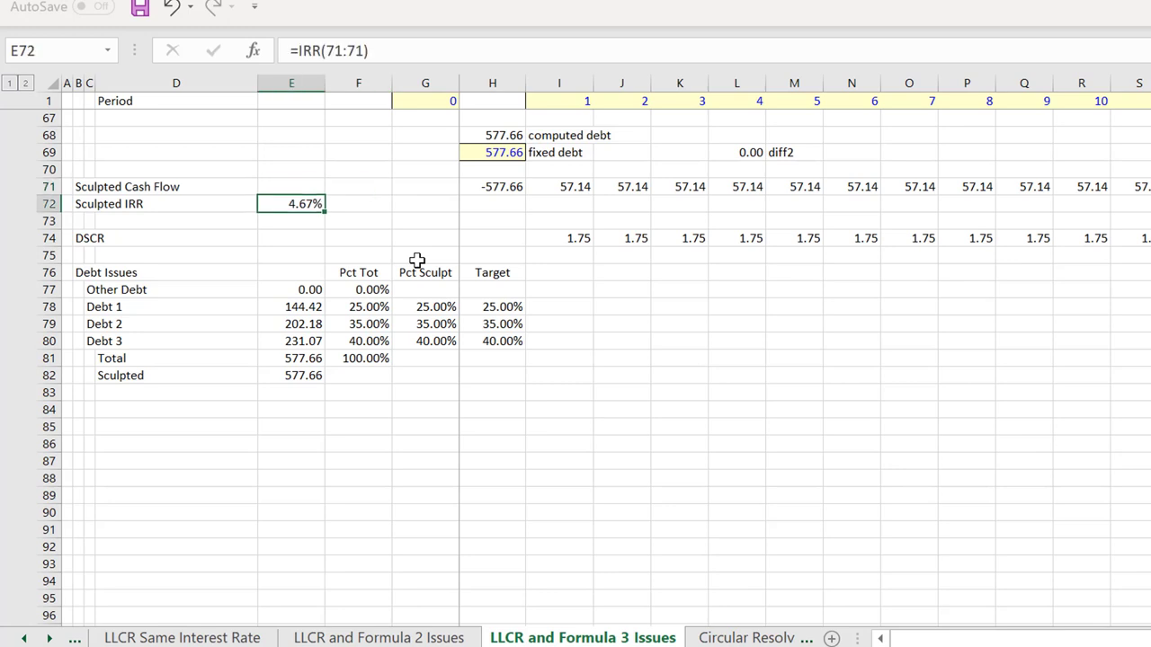
Recheck the opening Sculpted Cash Flow entry in H71 and the row range used by the Sculpted IRR formula in E72.
key("Up")
key("Right")
key("Right")
key("Right")
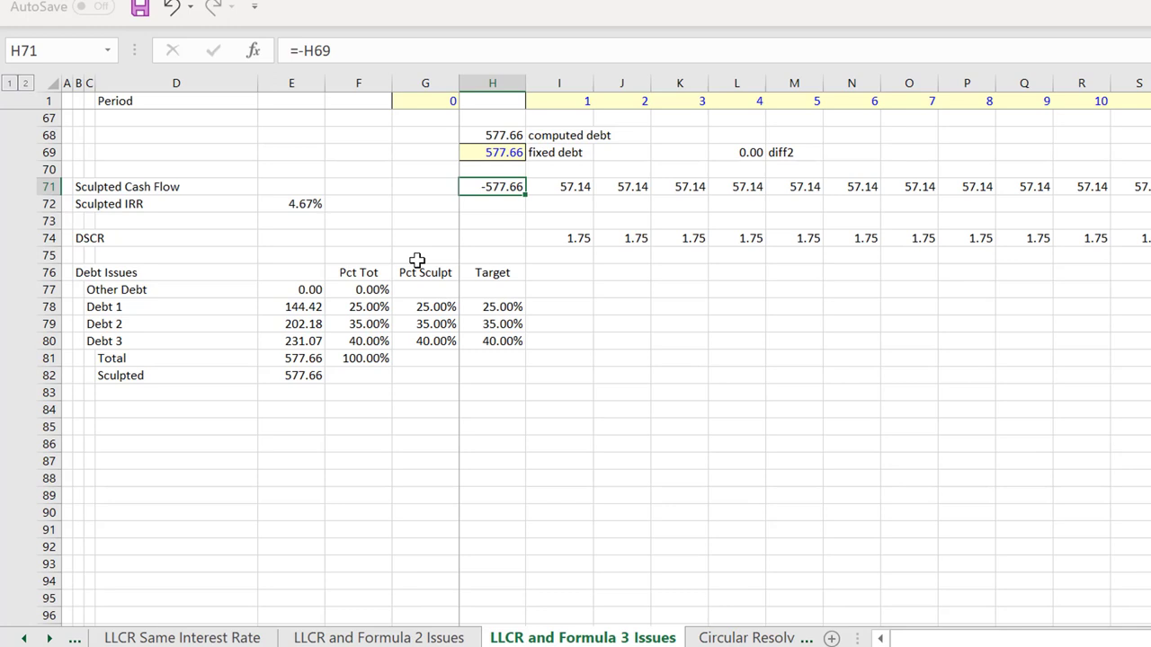
key("Down")
key("Left")
key("Left")
key("Left")
key("F2")
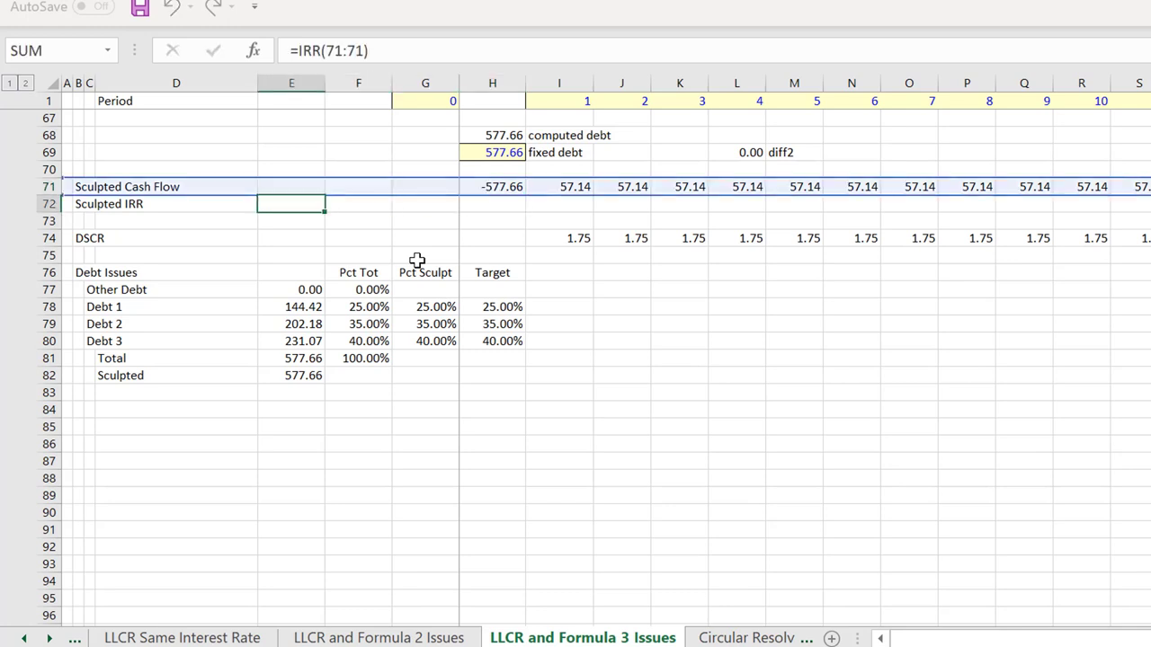
key("shift+Return")
Inspect the fixed debt value in H69 and the computed debt formula in H68.
key("Up")
key("Right")
key("Right")
key("Right")
key("Up")
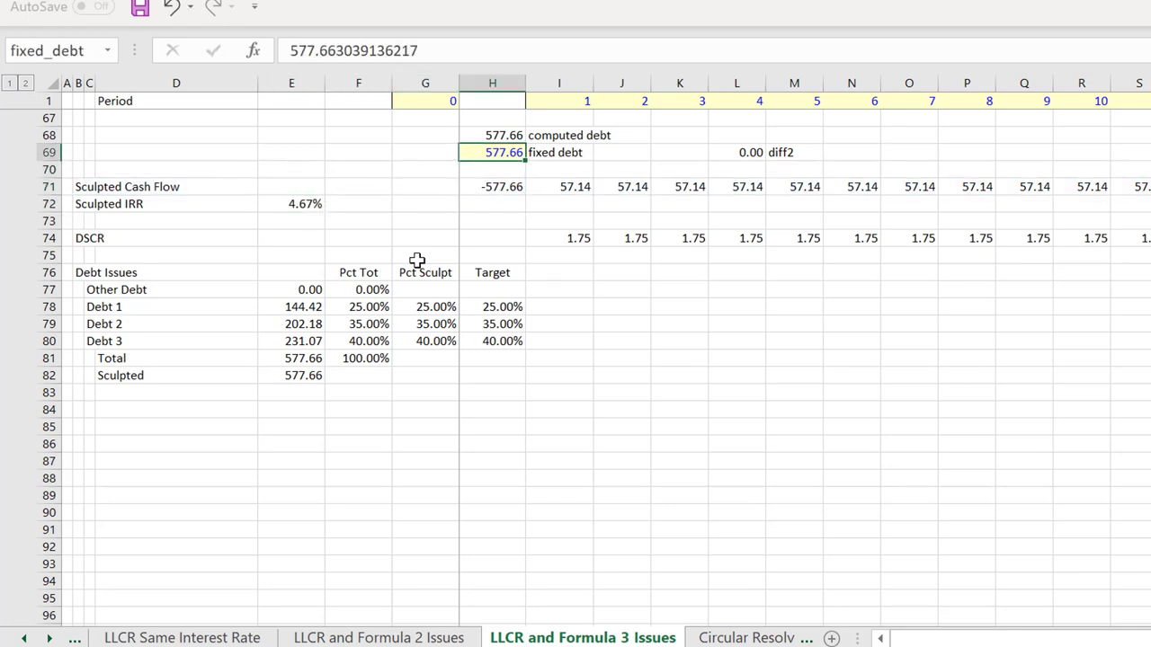
key("Up")
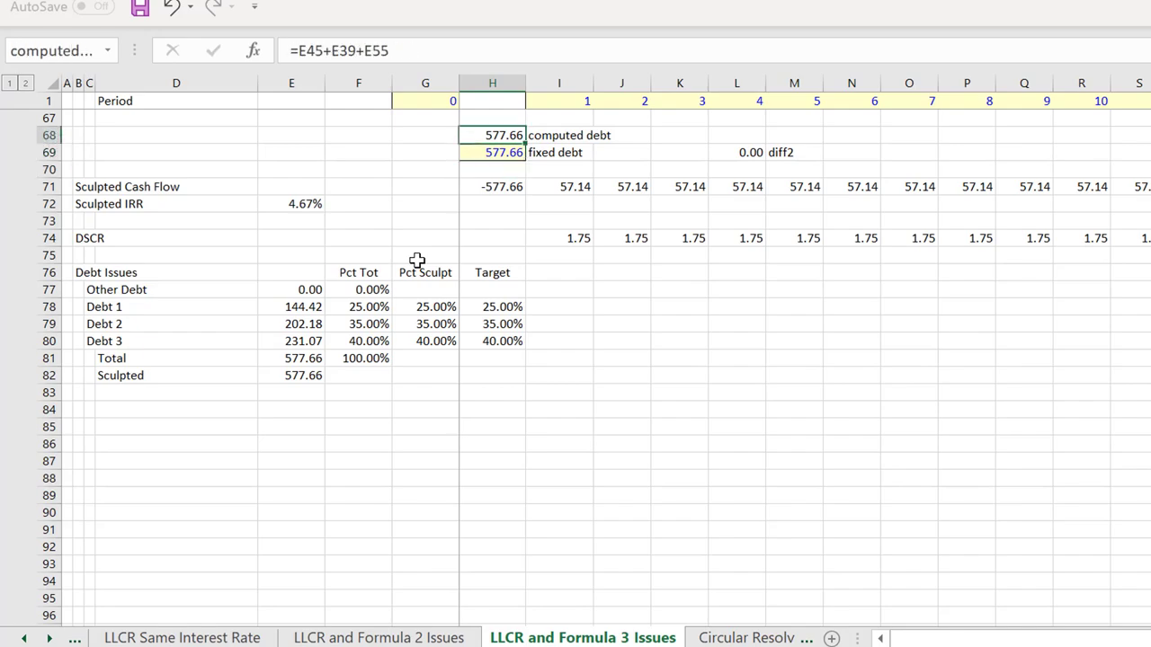
key("F2")
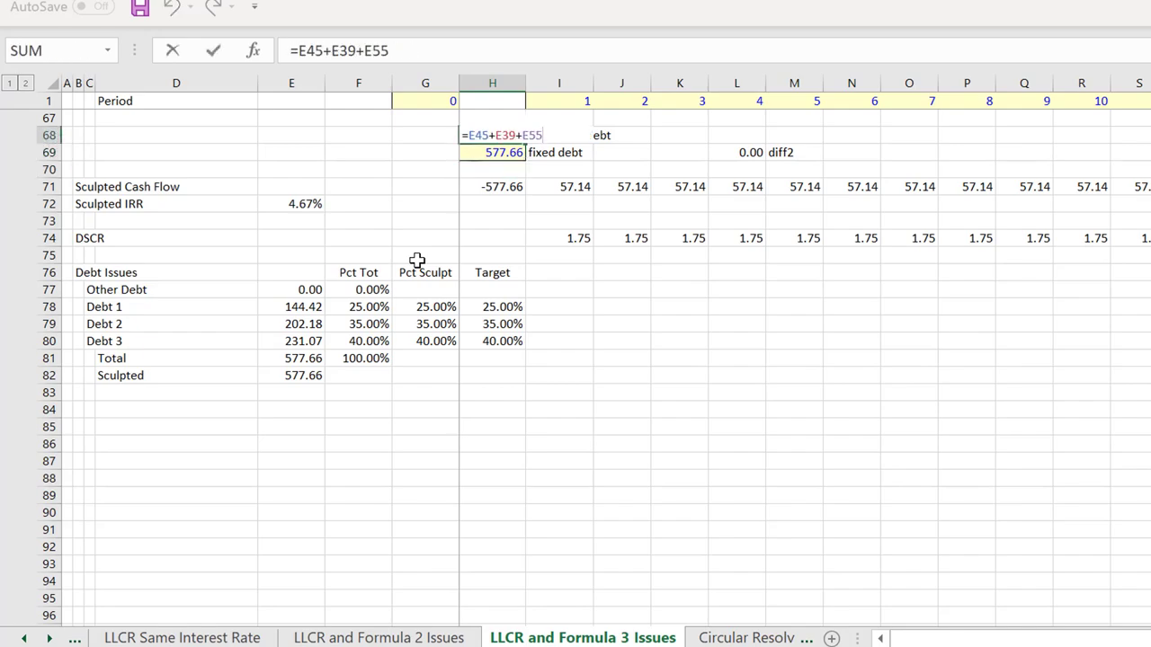
key("Escape")
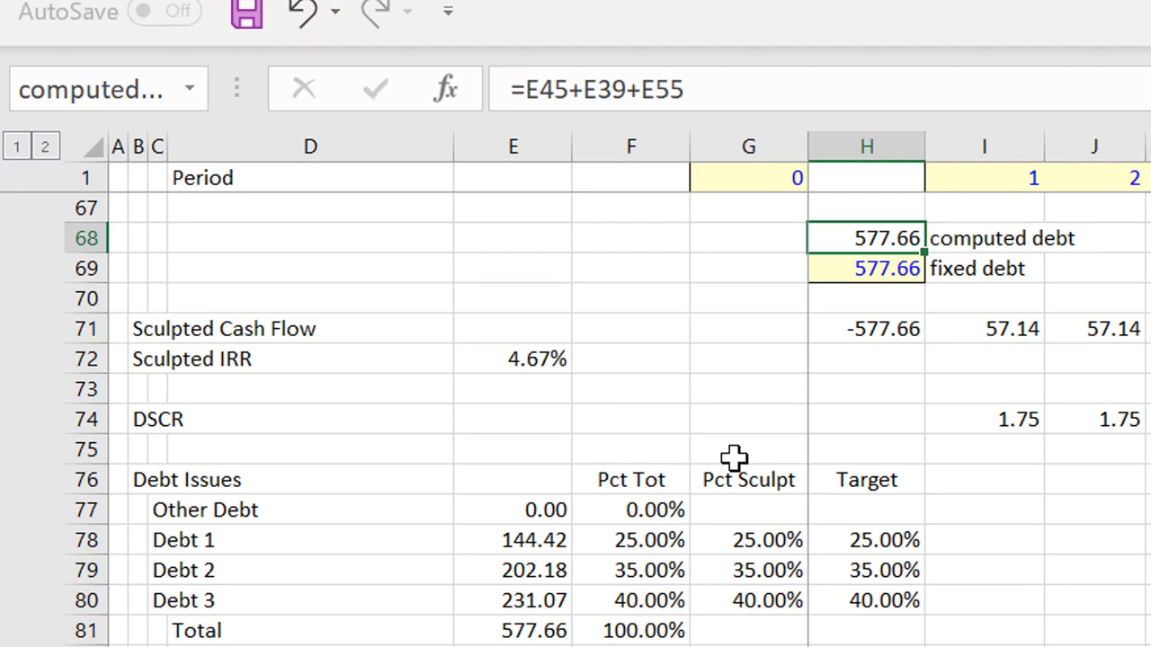
Review the sheet from the DSCR Target and IRR assumptions down through the three debt inputs to the Issue 2 block.
key("Page_Up")
key("Page_Up")
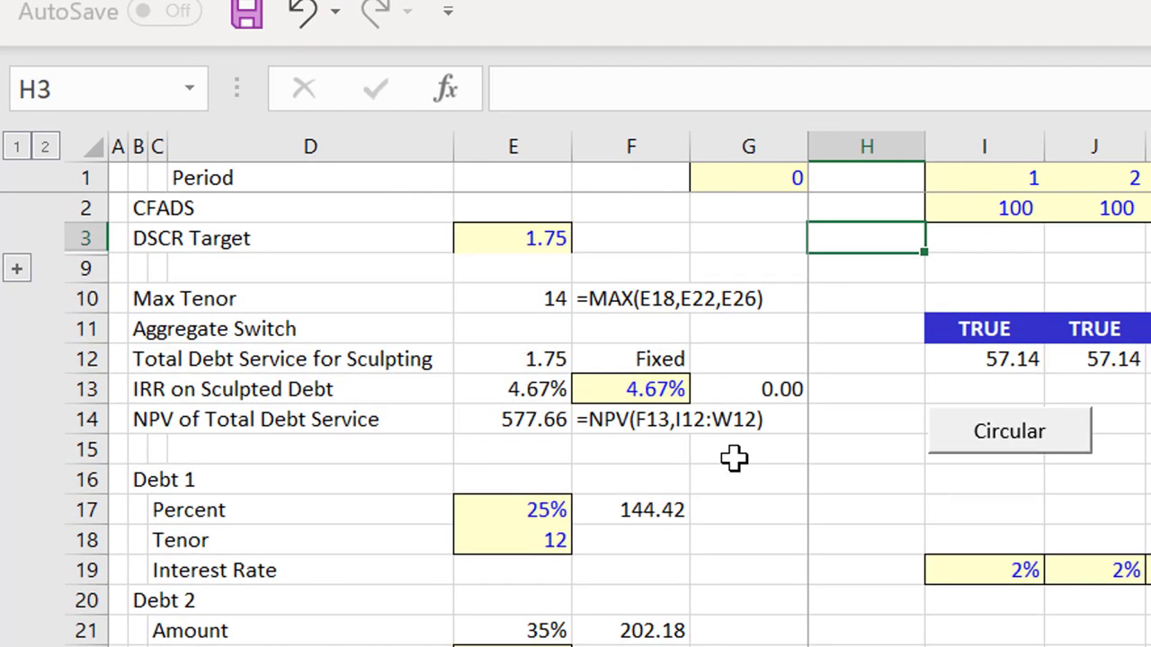
key("Down")
key("ctrl+Down")
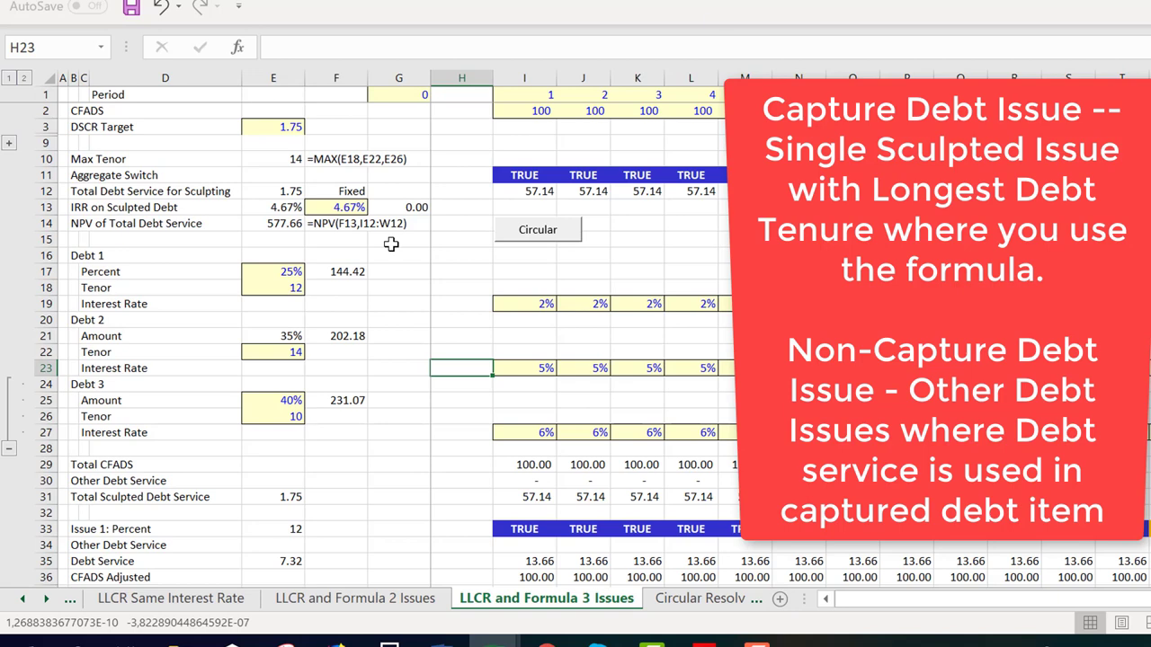
key("Down")
key("Down")
key("Down")
key("Down")
key("Down")
key("Down")
key("Down")
key("Down")
key("Down")
key("Down")
key("Down")
key("Down")
key("Down")
key("Down")
key("Down")
key("Down")
key("Down")
key("Down")
key("Down")
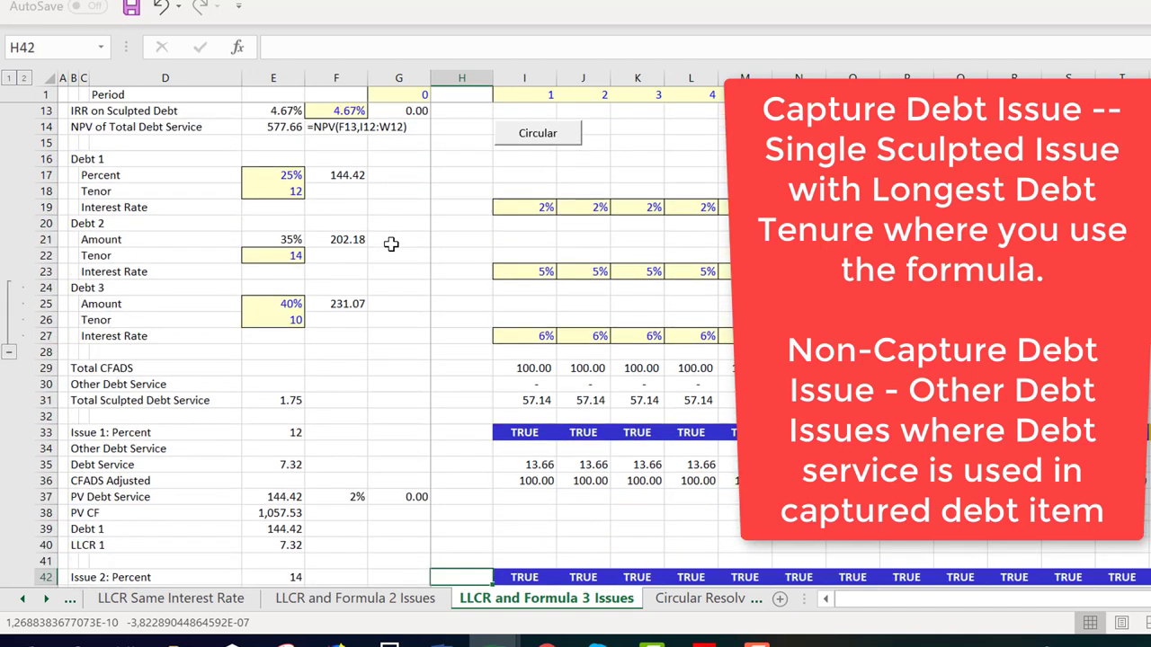
Inspect the LLCR 1 formula in E40.
key("Down")
key("Down")
key("Up")
key("Up")
key("Up")
key("Up")
key("Left")
key("Left")
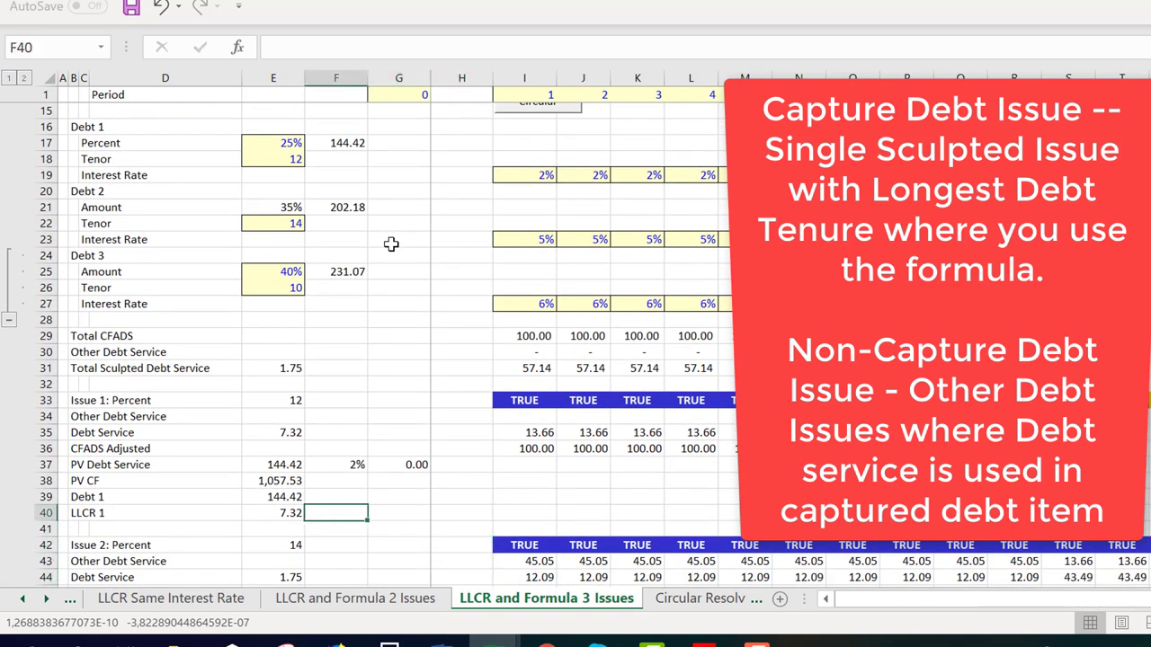
key("Left")
key("F2")
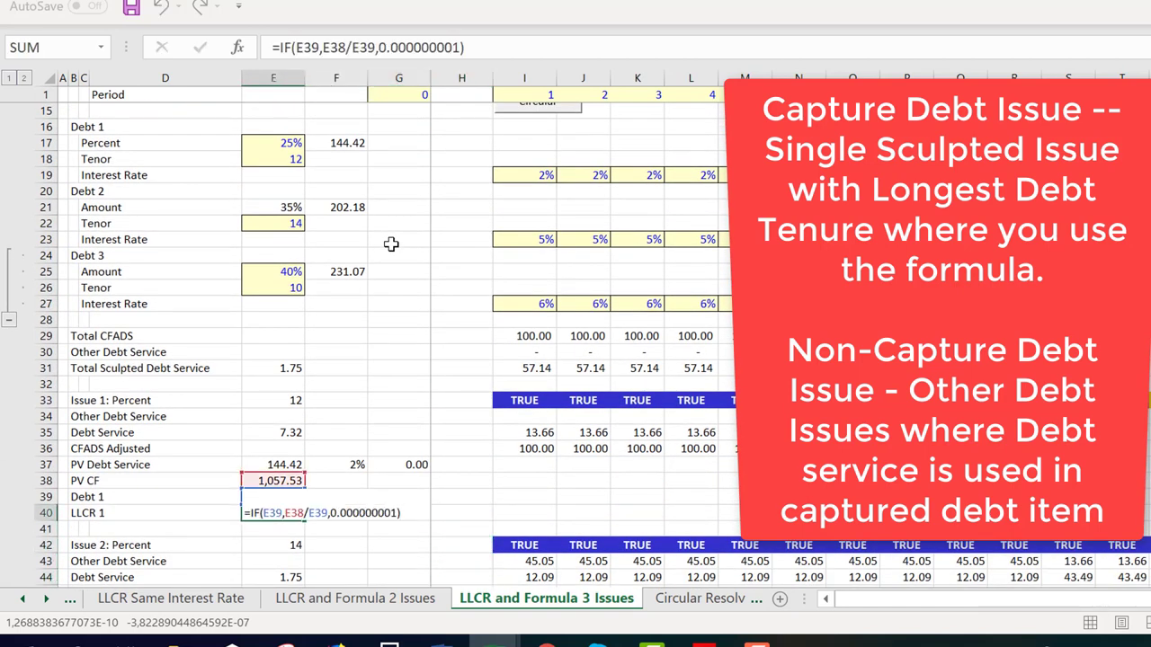
key("Escape")
Go past the Issue 2 block to Issue 3 and inspect the LLCR 3 formula in E56.
key("Down")
key("Down")
key("Down")
key("Down")
key("Down")
key("Down")
key("Down")
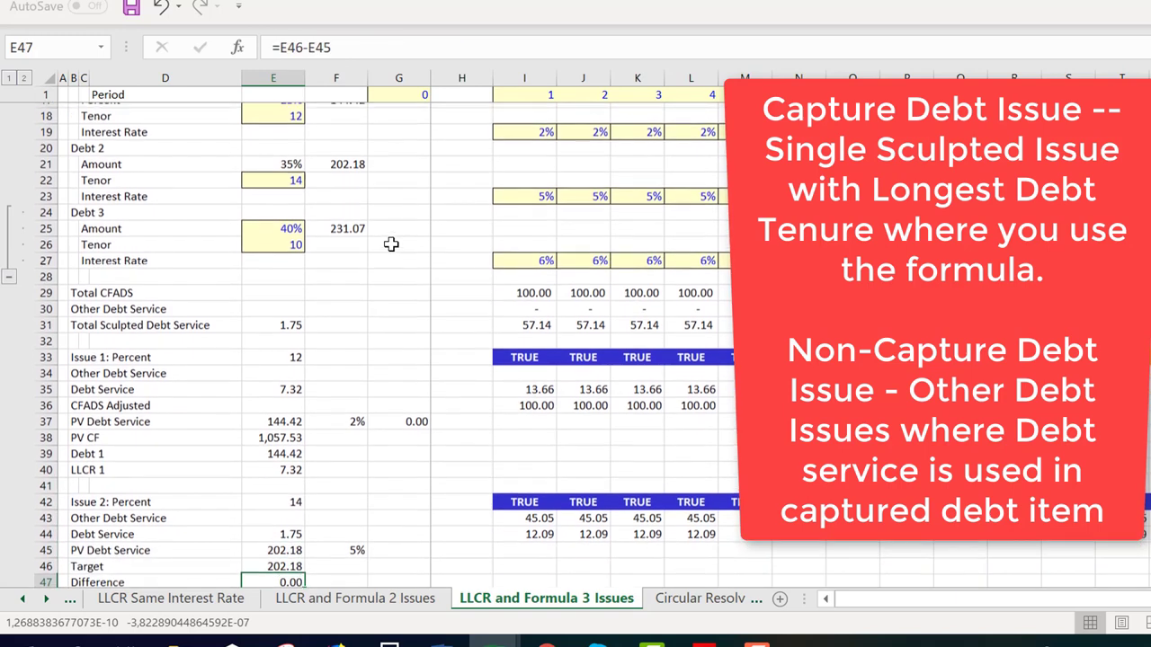
key("Down")
key("Down")
key("Down")
key("Down")
key("Down")
key("Down")
key("Down")
key("Down")
key("Down")
key("Down")
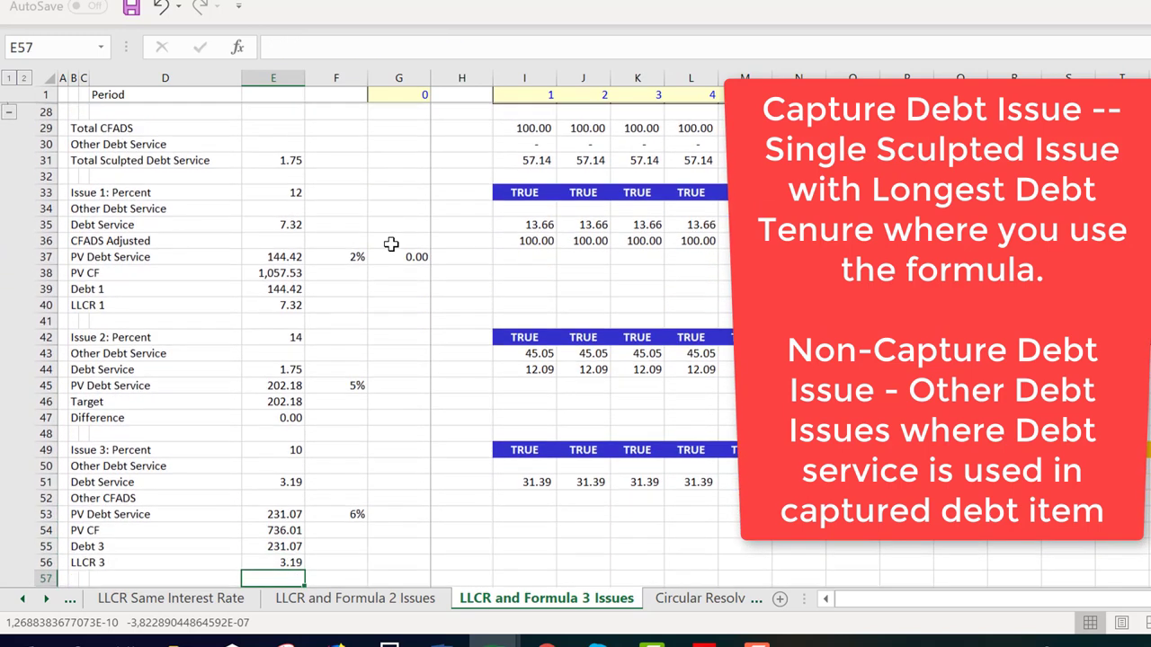
key("Down")
key("Up")
key("Up")
key("F2")
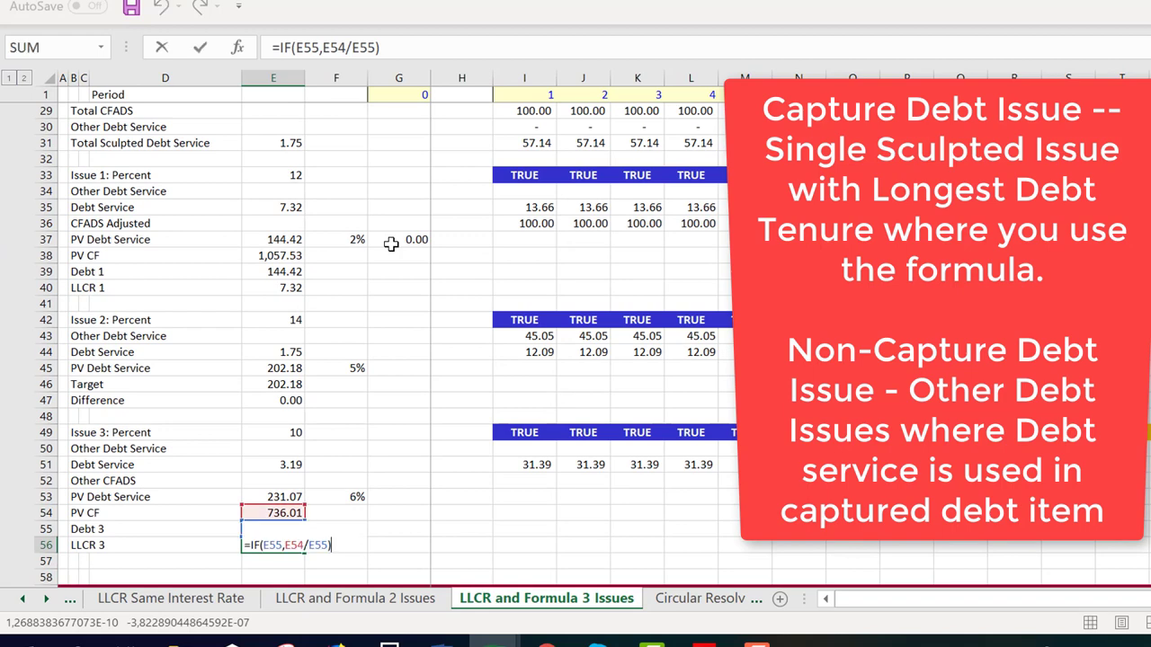
key("Return")
Inspect the Issue 3 Debt Service formula for period 1 in I51.
key("Up")
key("Up")
key("Up")
key("Up")
key("Up")
key("Up")
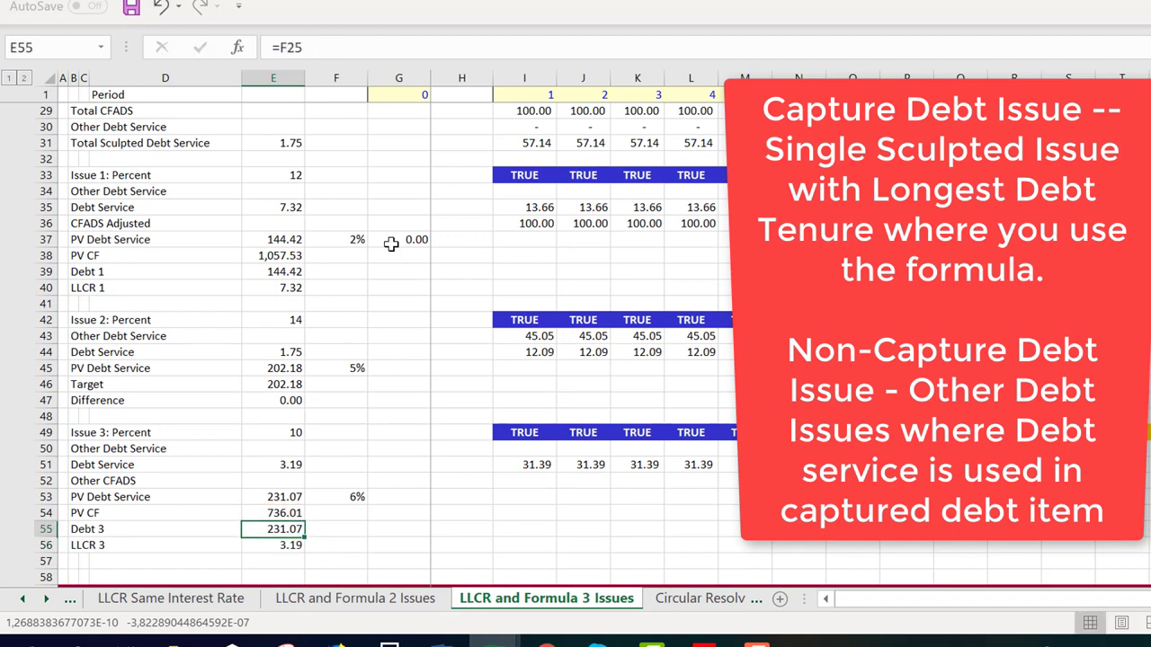
key("Right")
key("Right")
key("Right")
key("Right")
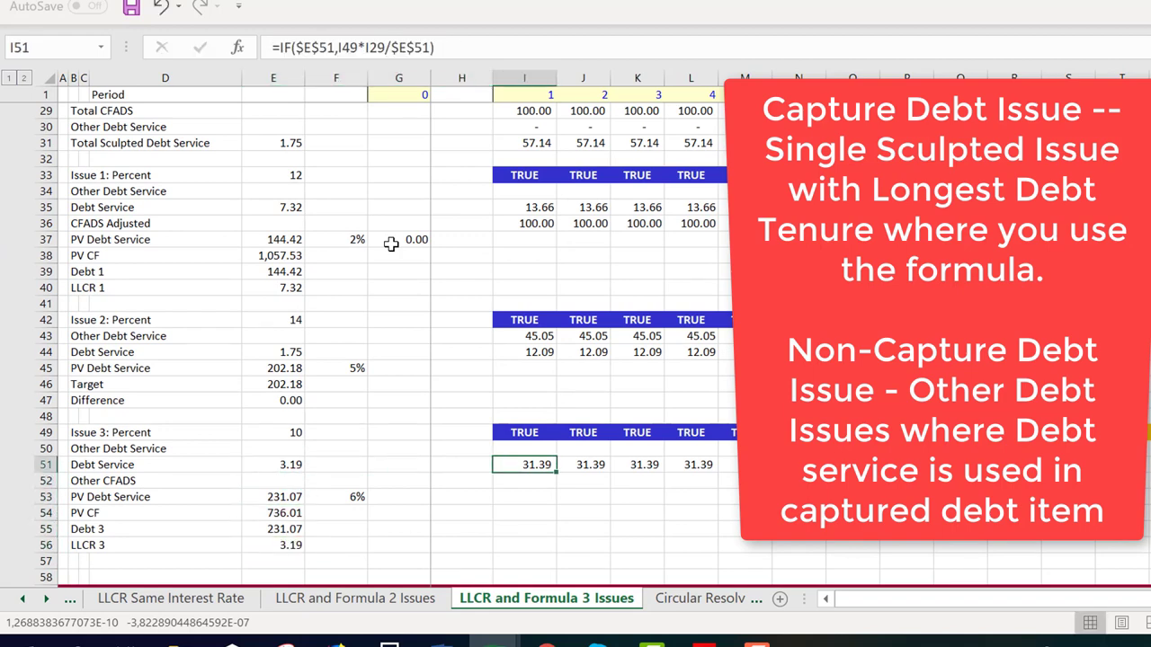
Inspect the Issue 1 Debt Service formula for period 1 in I35.
key("Up")
key("Up")
key("Up")
key("Up")
key("Up")
key("Up")
key("Up")
key("Up")
key("Up")
key("Up")
key("Up")
key("Up")
key("Up")
key("Up")
key("Up")
key("Up")
key("Up")
key("Down")
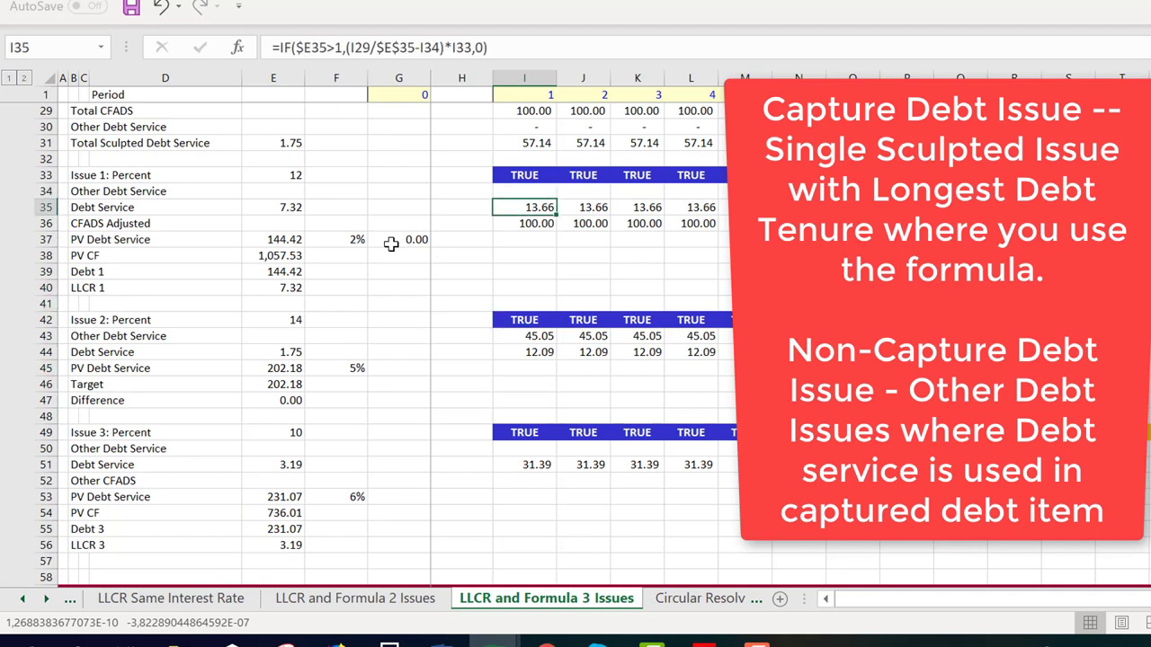
key("F2")
key("Escape")
Inspect the Issue 2 Debt Service formula for period 1 in I44 and trace its referenced cells.
key("Down")
key("Down")
key("Down")
key("Down")
key("Down")
key("Down")
key("Down")
key("Down")
key("Down")
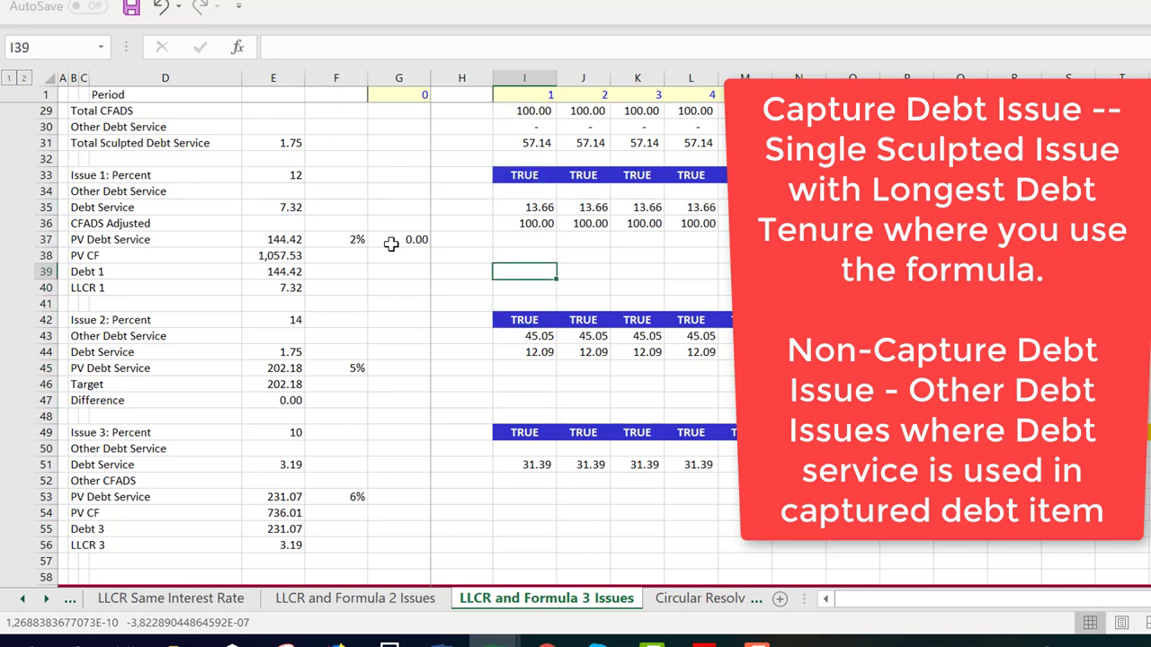
key("F2")
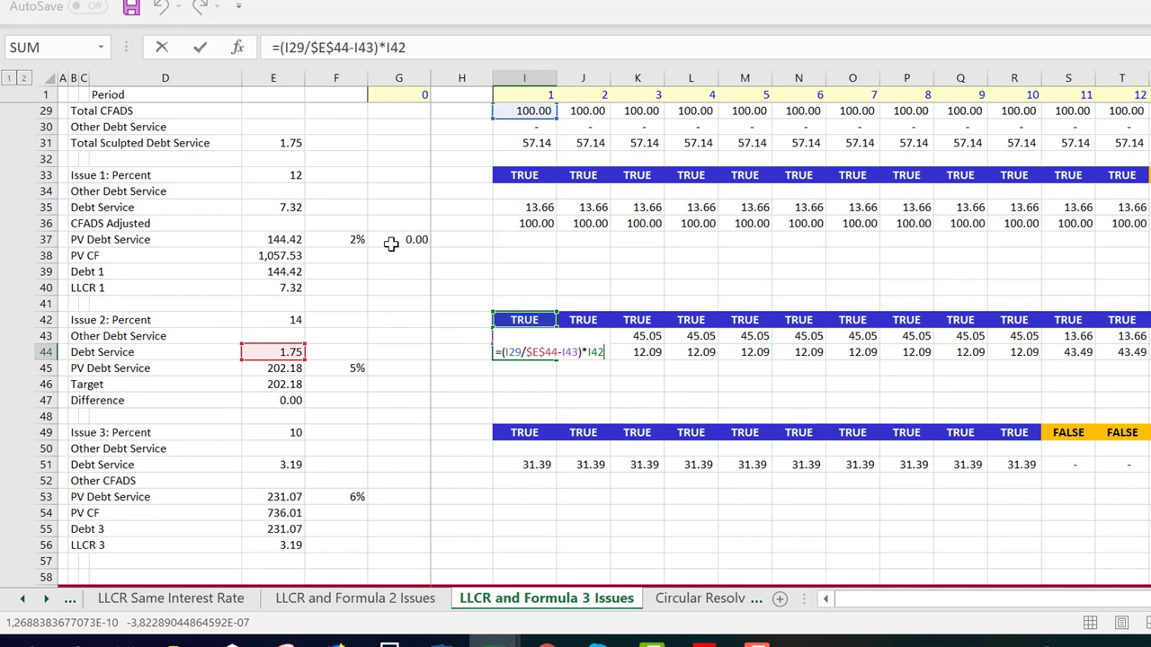
key("Escape")
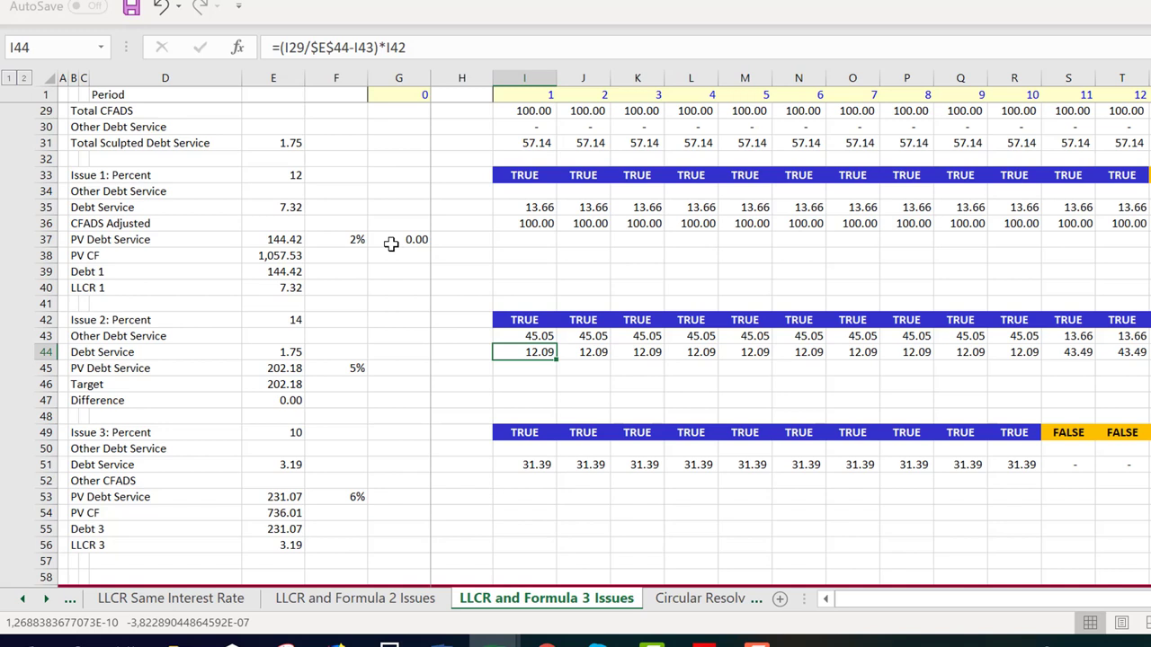
Enter =I35+I51 as the Issue 2 Other Debt Service formula for period 1 in I43.
key("Up")
type("=I35+I51")
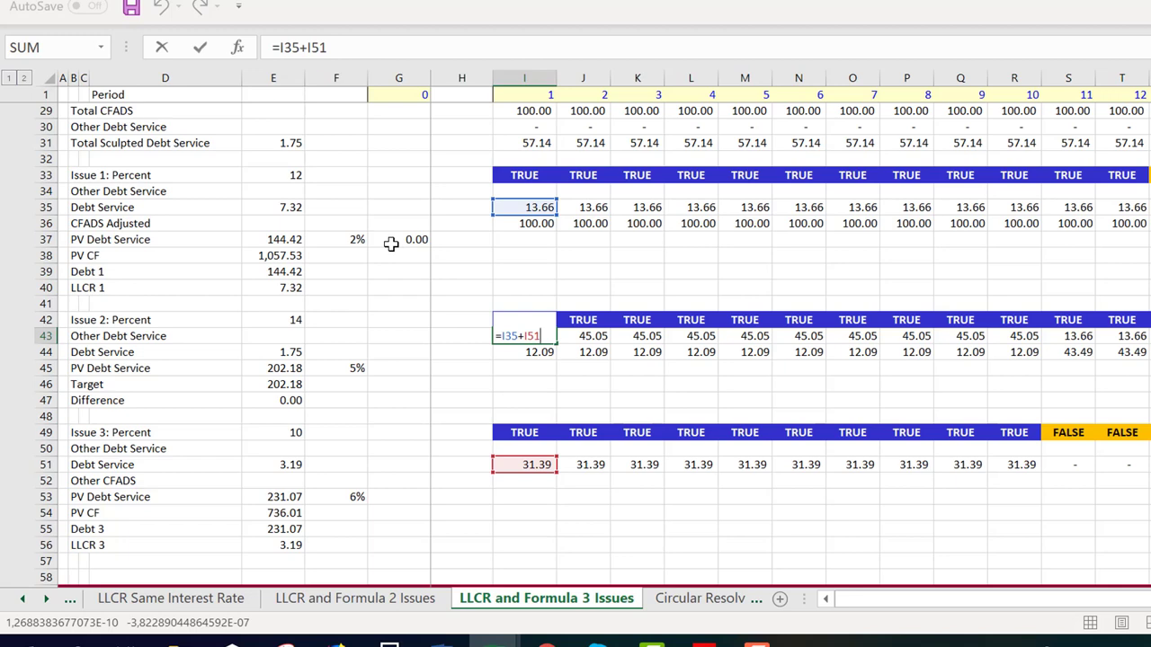
key("ctrl+Return")
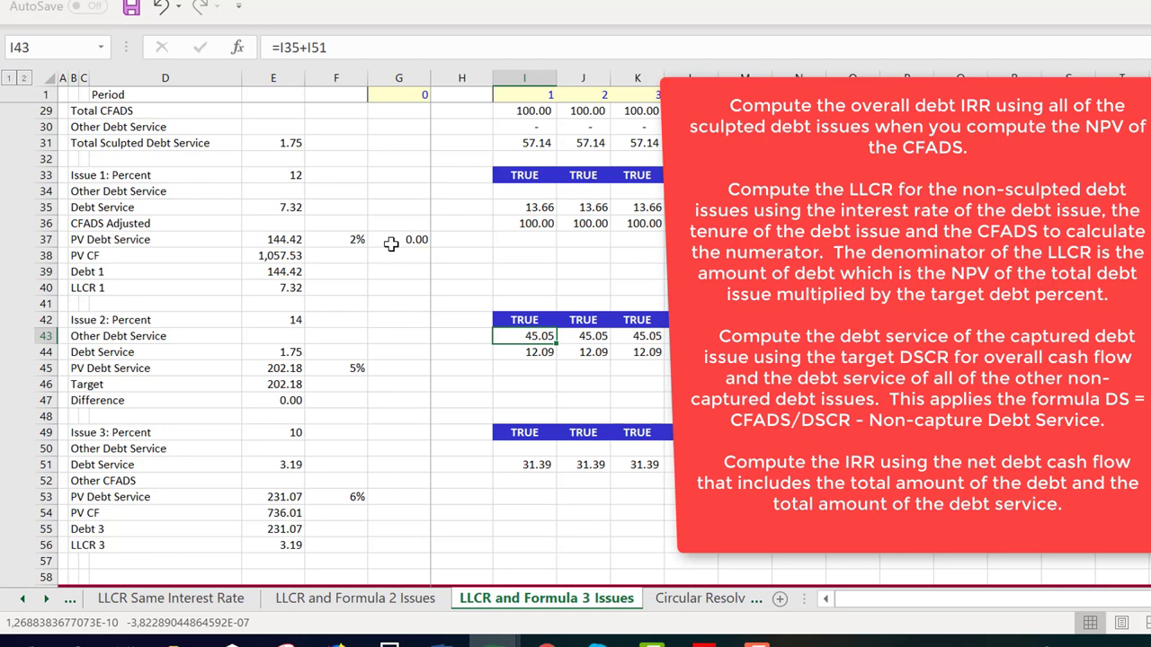
Recheck how the Issue 2 Debt Service formula in I44 subtracts the other debt service in I43.
key("Down")
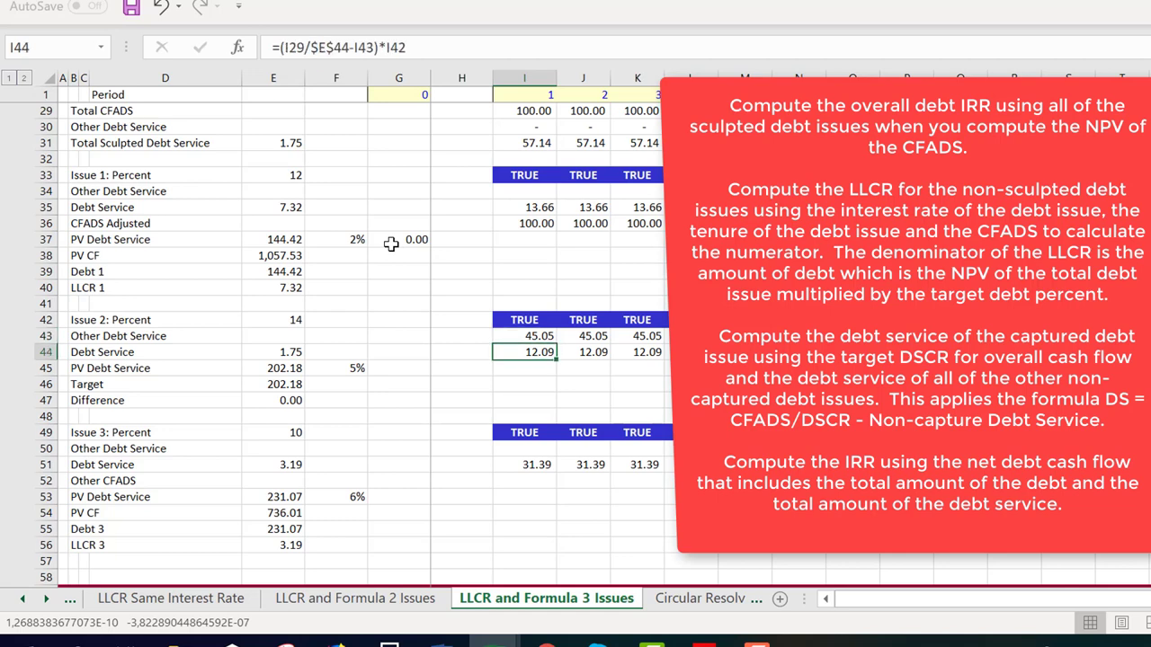
key("F2")
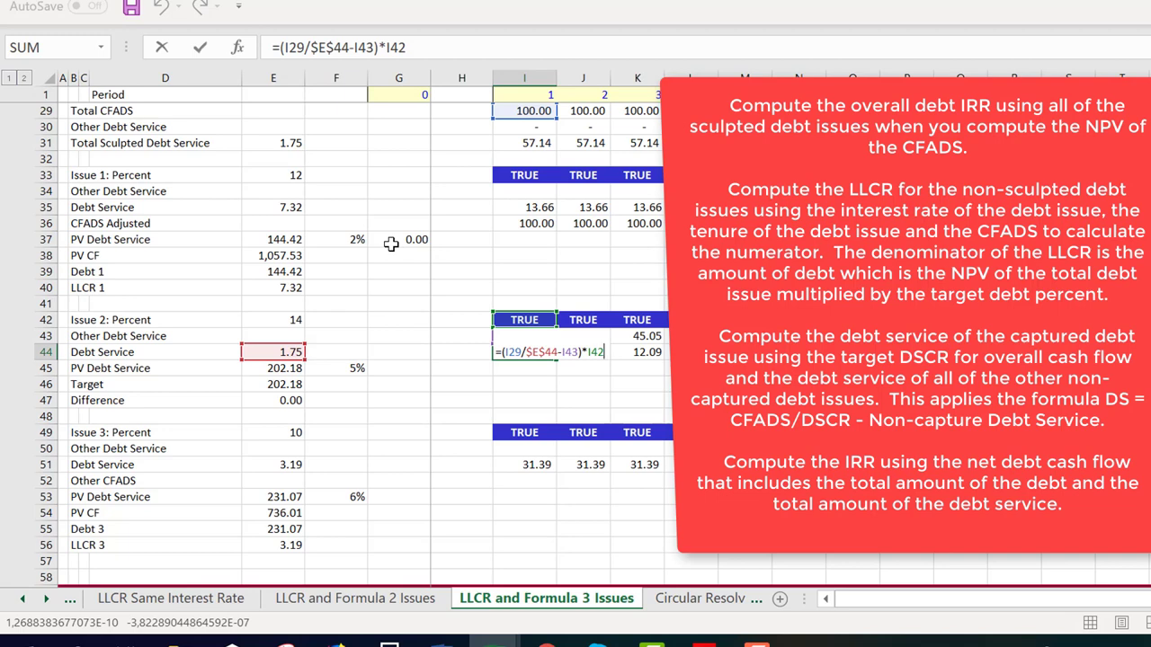
key("Return")
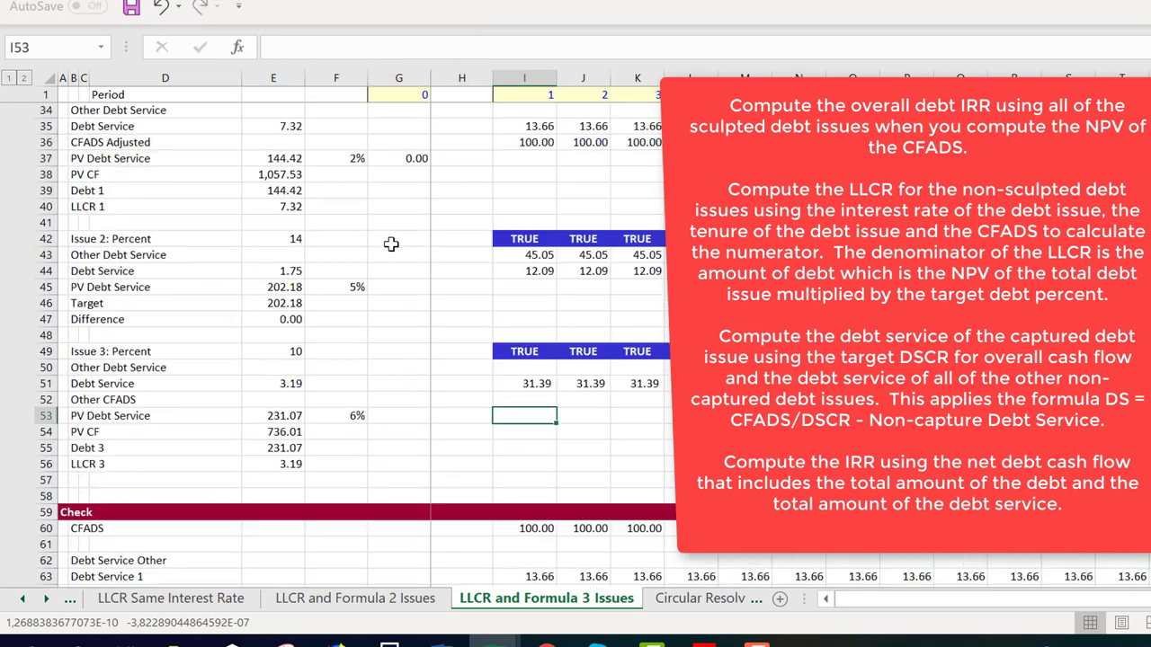
Examine the Check section down through the Debt Issues table and return to the IRR and NPV inputs above the debt assumptions.
scroll(391, 244, "down", 1)
key("Down")
key("Down")
key("Down")
key("Down")
key("Down")
key("Down")
key("Down")
key("Down")
key("Down")
key("Down")
key("Down")
key("Down")
key("Down")
key("Down")
key("Down")
key("Down")
key("Down")
key("Down")
key("Down")
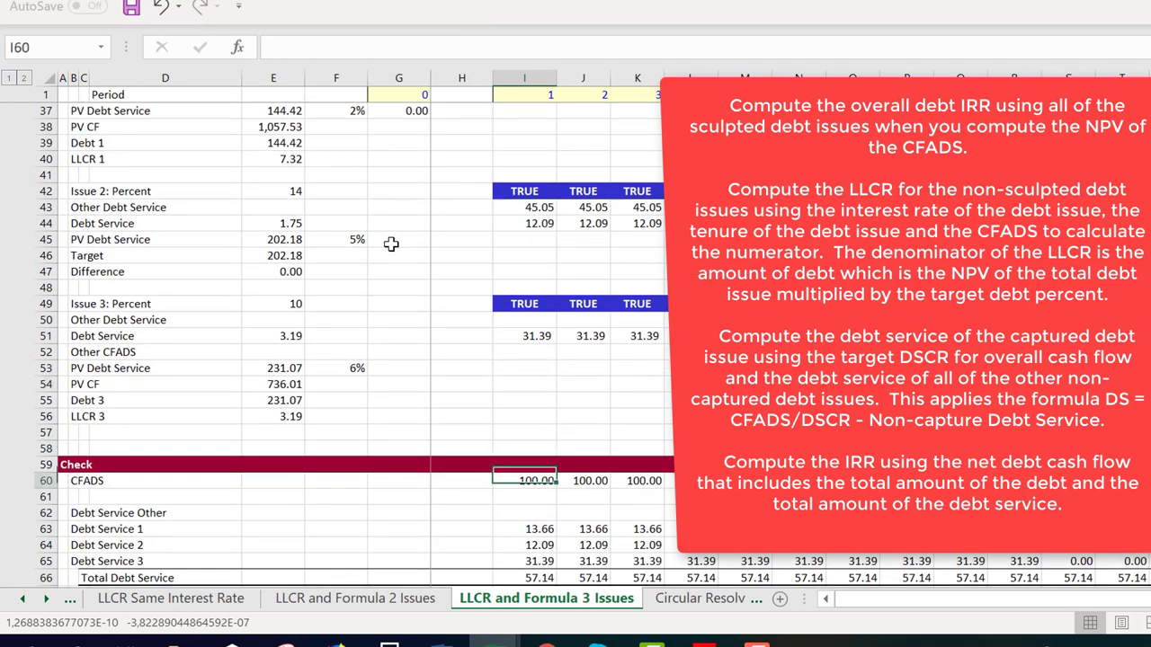
key("Down")
key("Down")
key("Down")
key("Down")
key("Down")
key("Down")
key("Down")
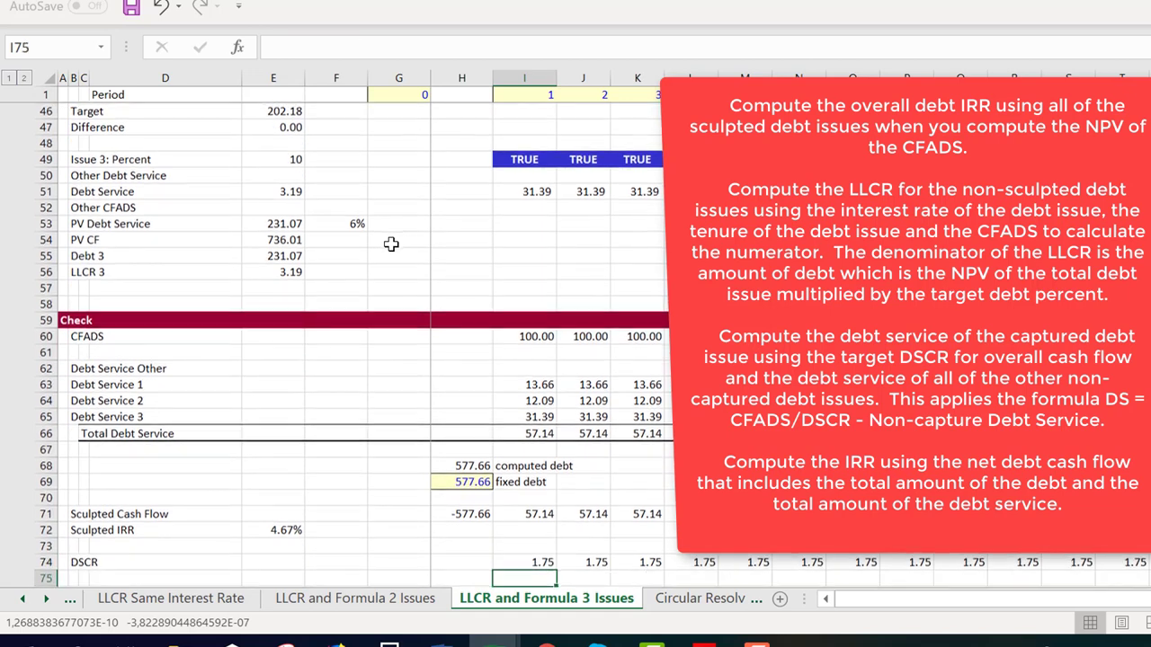
key("Down")
key("Down")
key("Down")
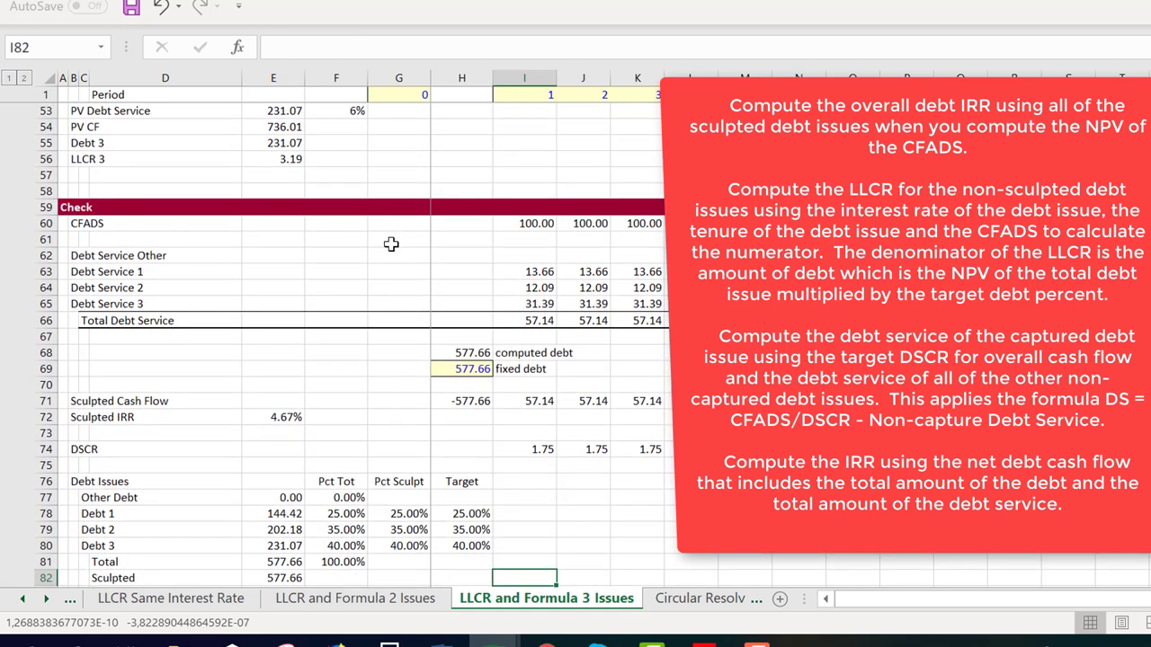
key("Down")
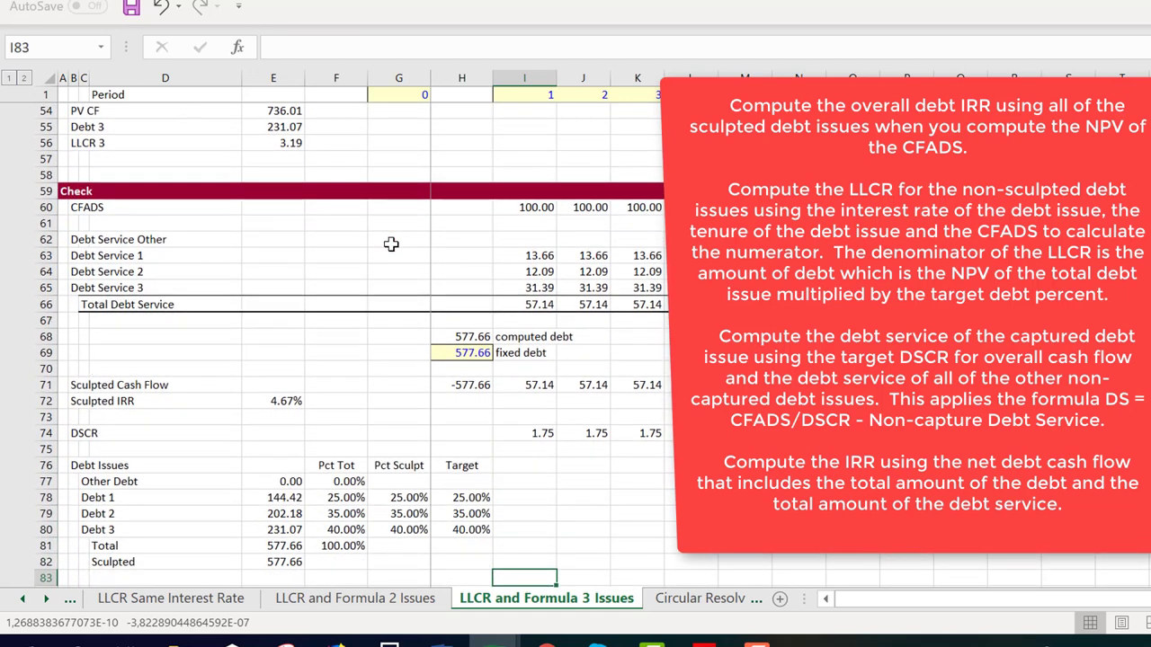
key("Page_Up")
key("Page_Up")
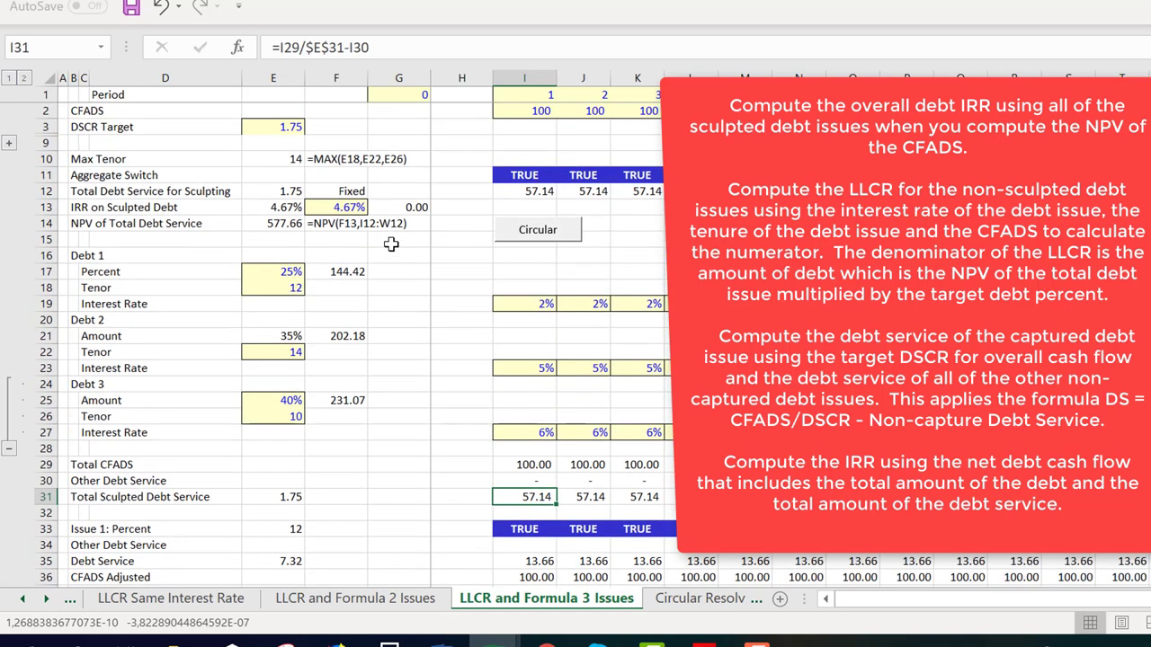
Set Debt 1's tenor to 10 and its percent to 30% in the debt assumptions.
key("Up")
key("Up")
key("Up")
key("Up")
key("Up")
key("Up")
key("Up")
key("Up")
key("Up")
key("Up")
key("Up")
key("Up")
key("Up")
key("Up")
key("Up")
key("Left")
key("Left")
key("Left")
key("Left")
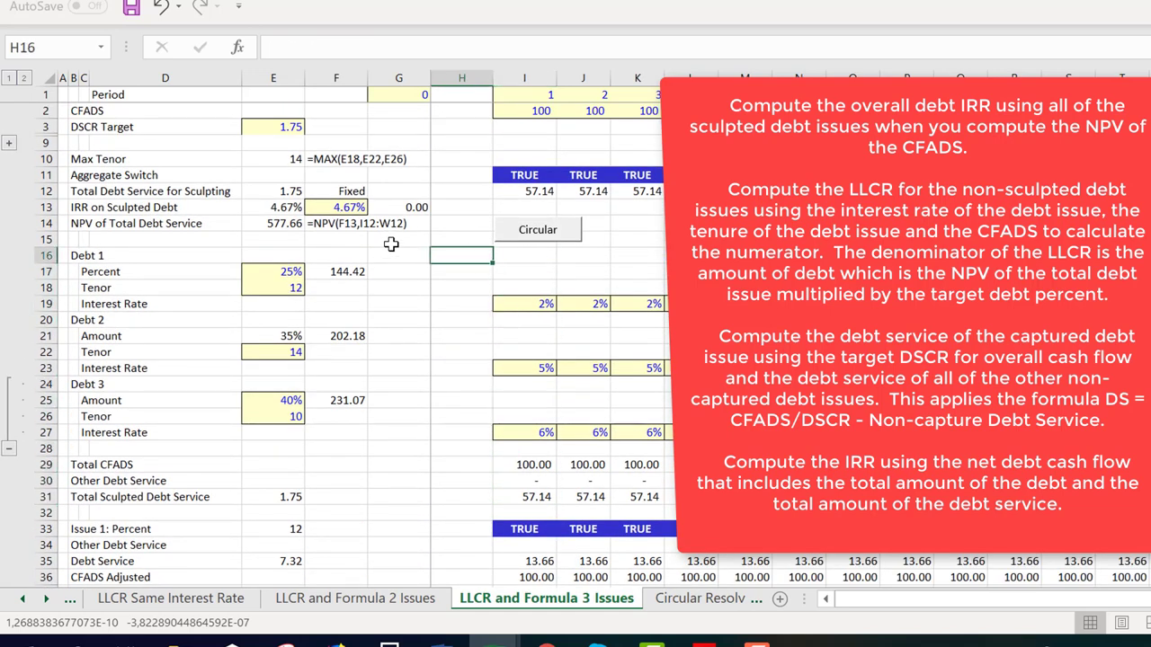
key("Down")
key("Down")
type("10")
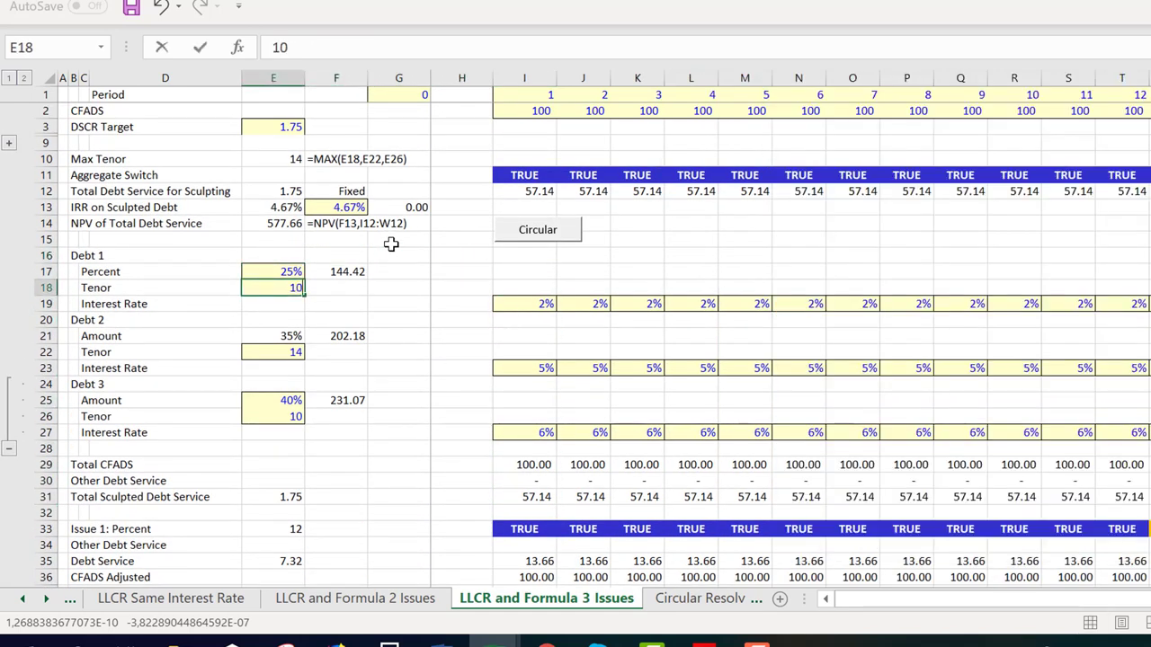
key("Return")
key("Up")
key("Up")
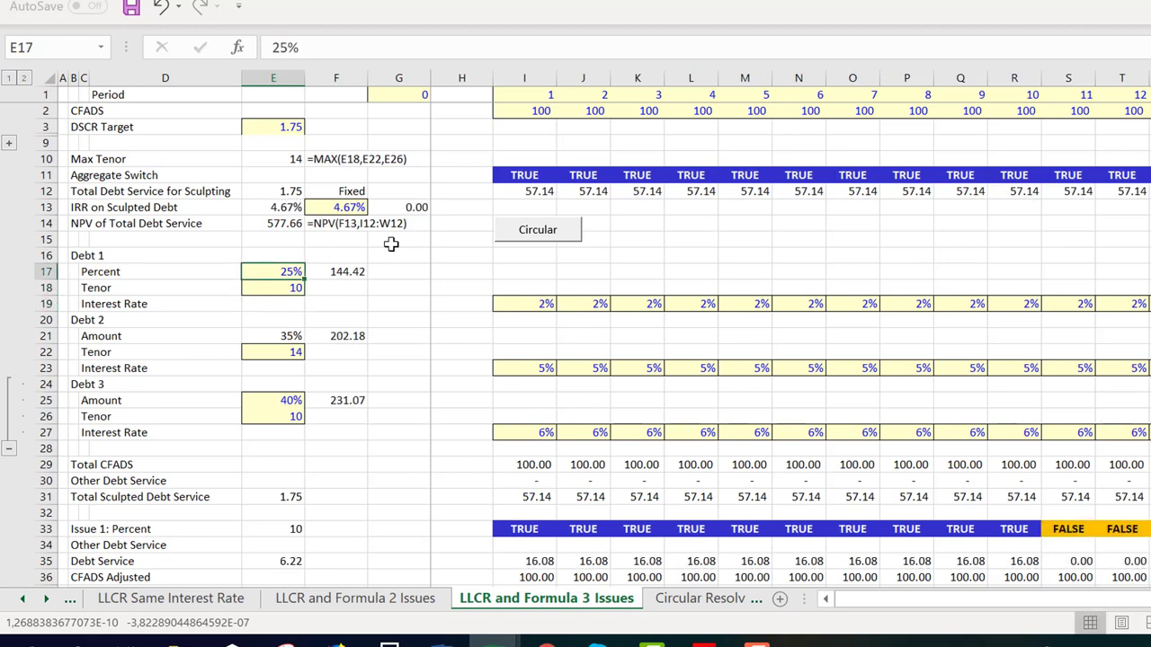
type("30")
key("Return")
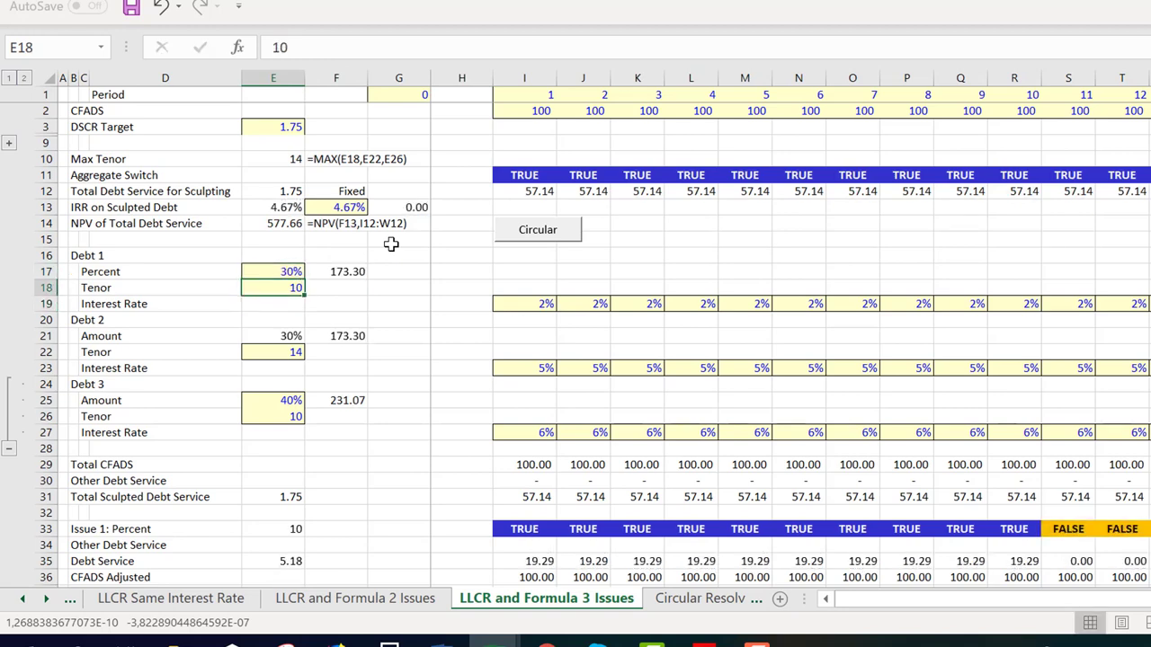
Set Debt 3's amount percentage to 35% in E25.
key("Down")
key("Down")
key("Down")
key("Down")
key("Down")
key("Down")
key("Down")
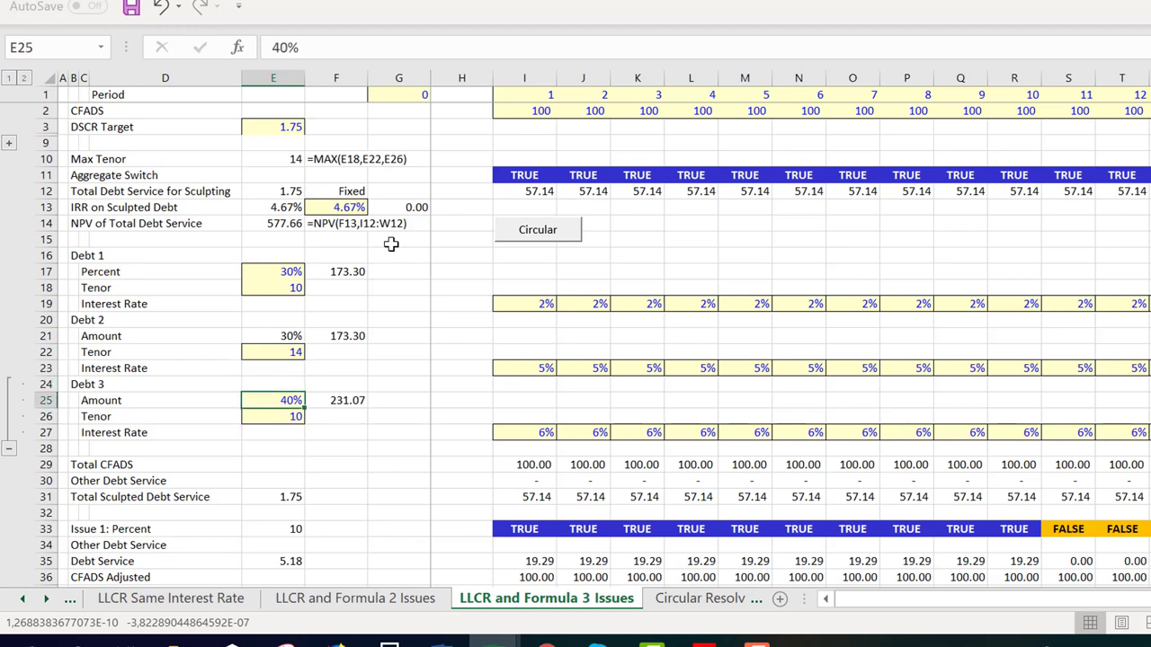
type("35")
key("Return")
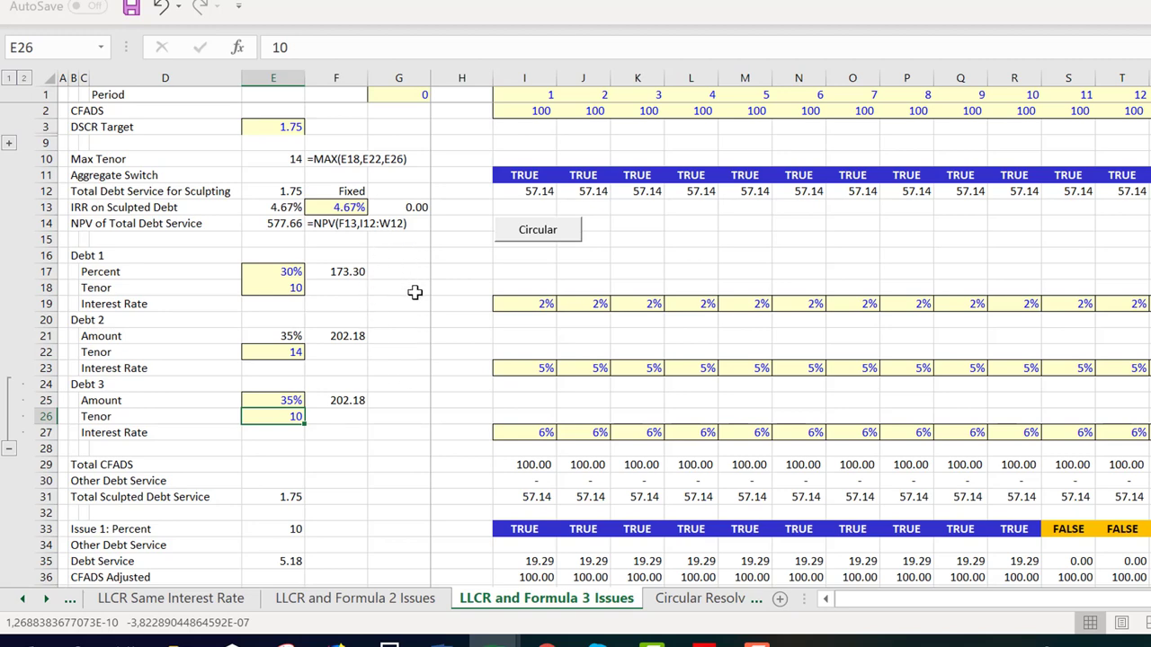
Run the Circular macro for the new debt assumptions, and check the Debt Issues percentages against their targets and the IRR difference in G13.
left_click(537, 236)
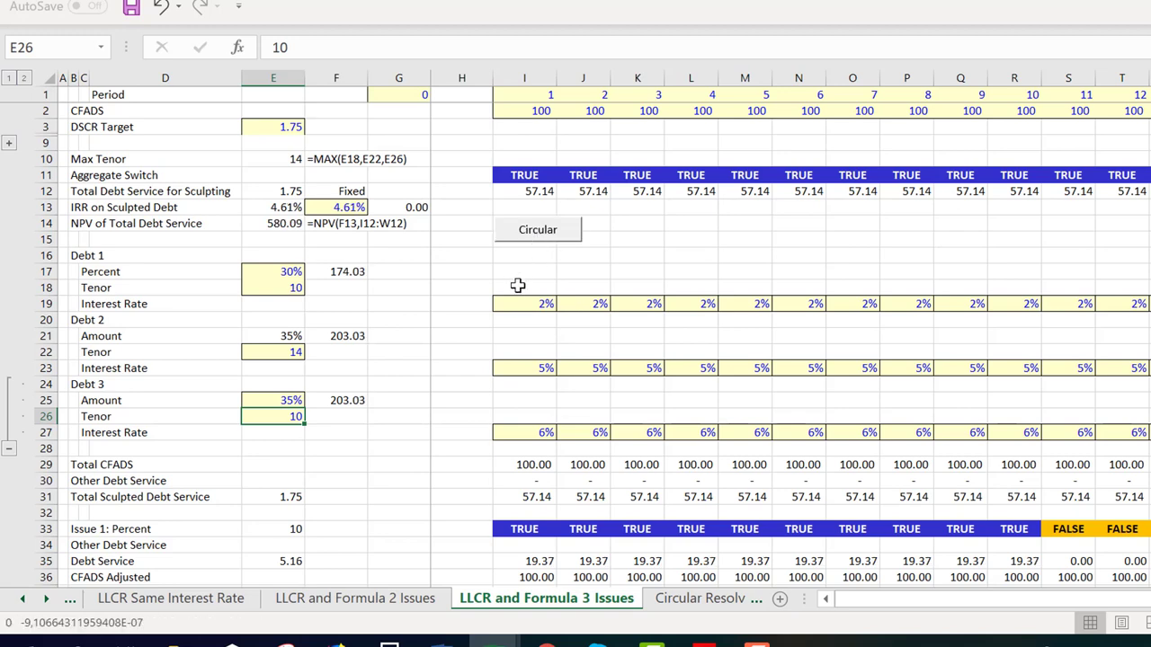
left_click(444, 318)
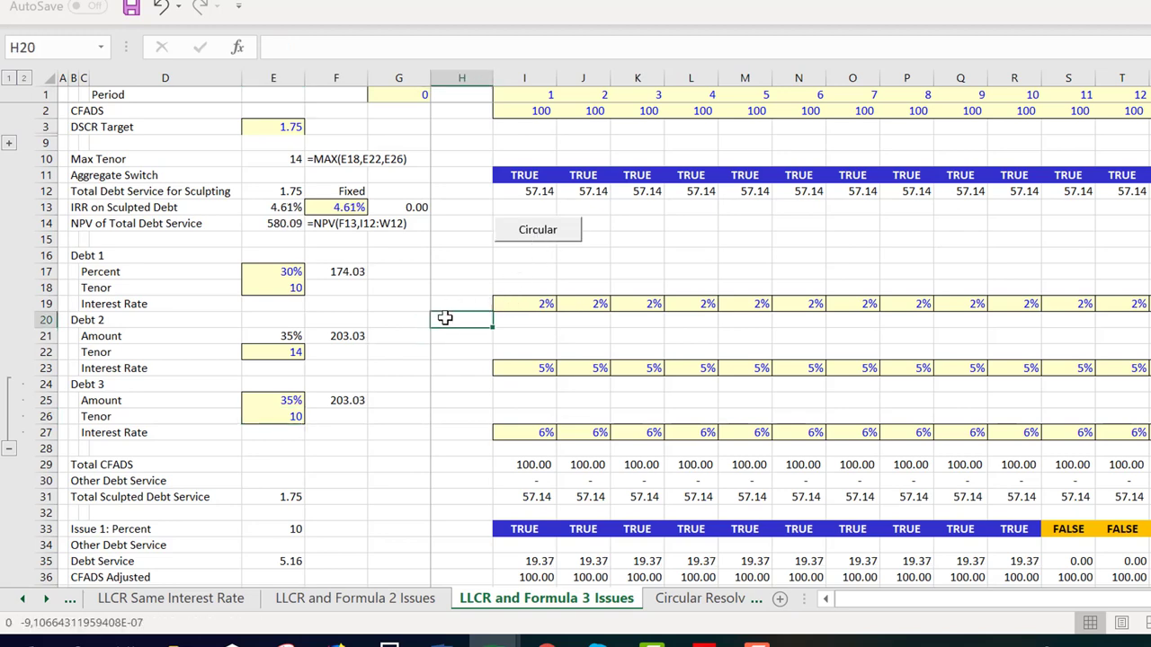
key("Page_Down")
key("Page_Down")
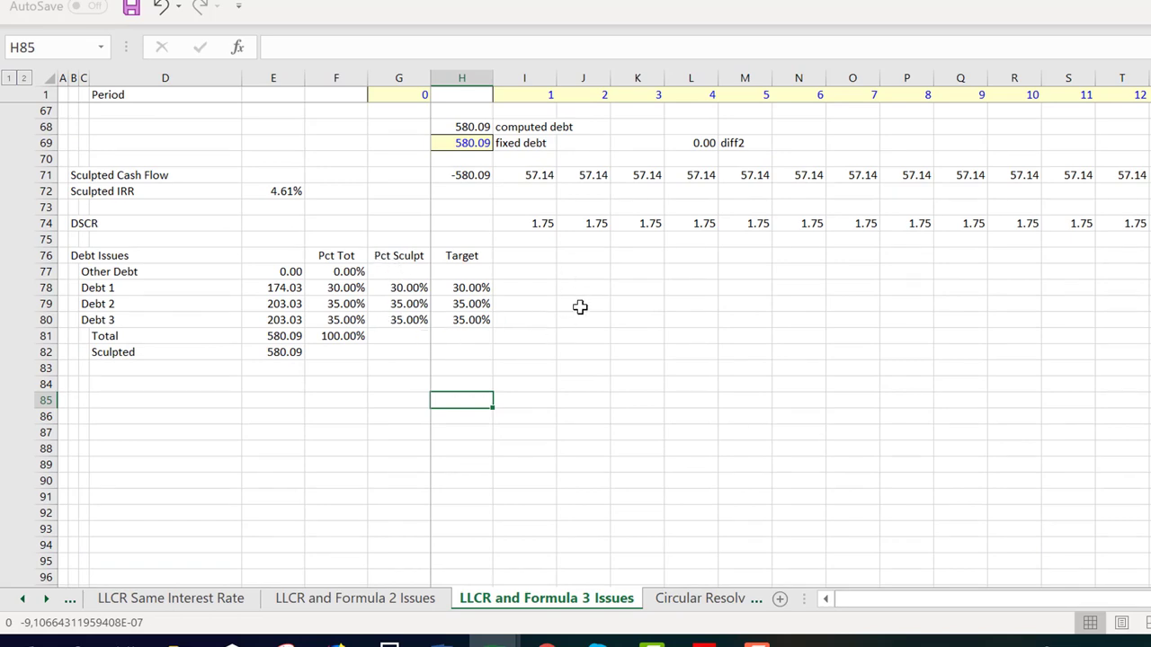
key("Page_Up")
key("Page_Up")
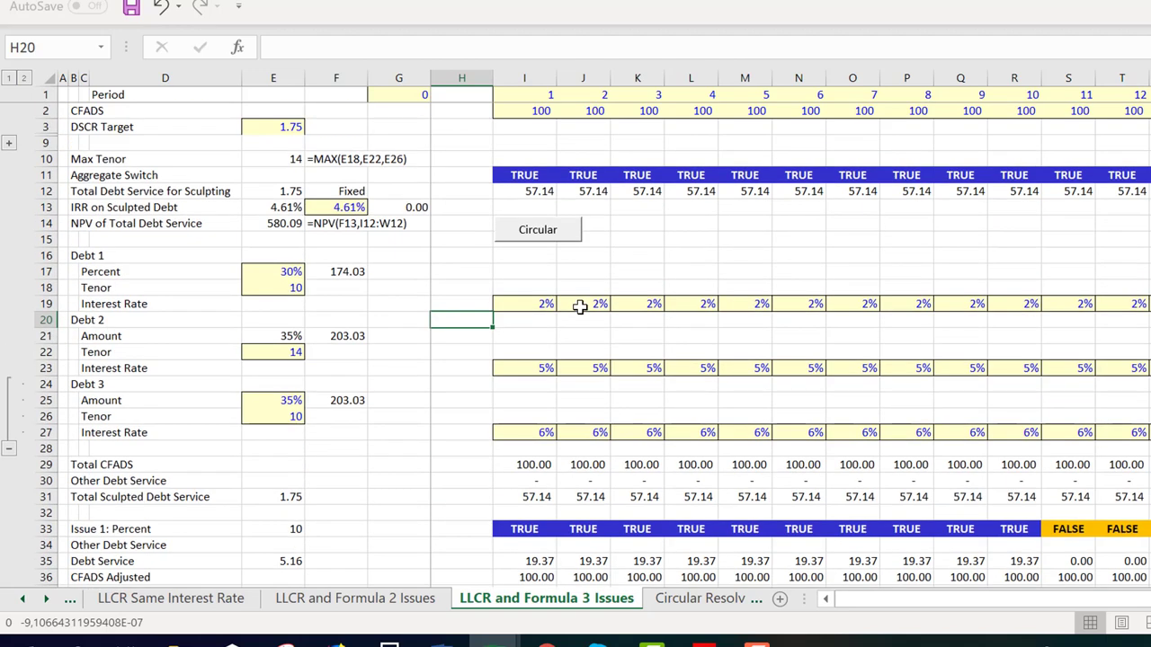
left_click(417, 207)
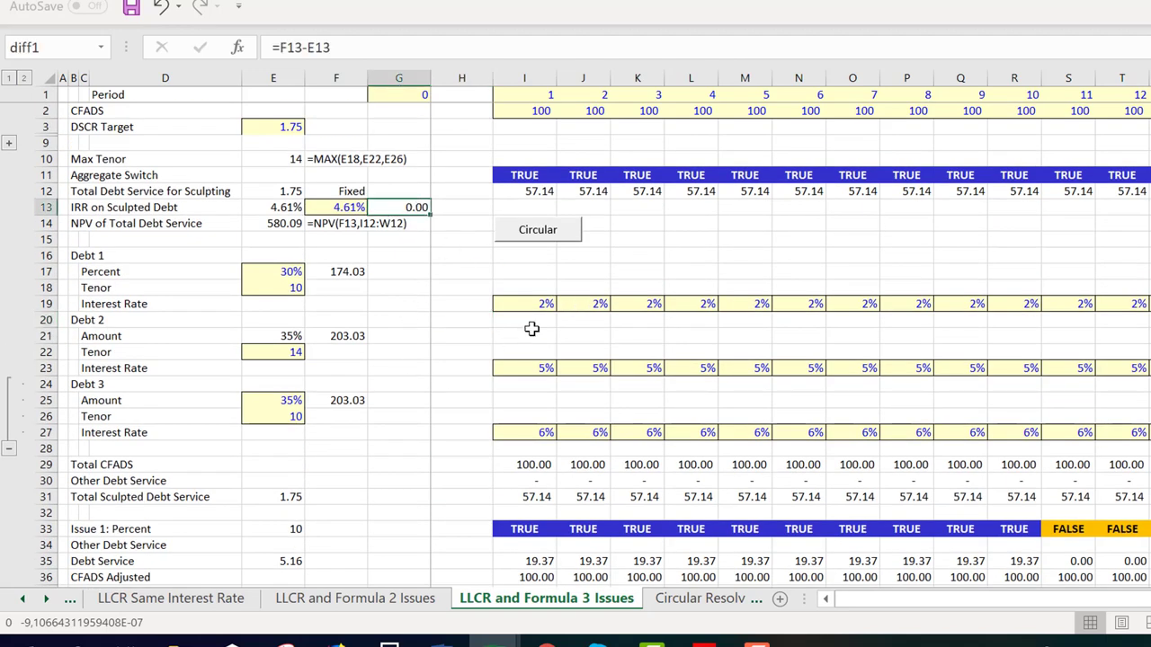
left_click(685, 257)
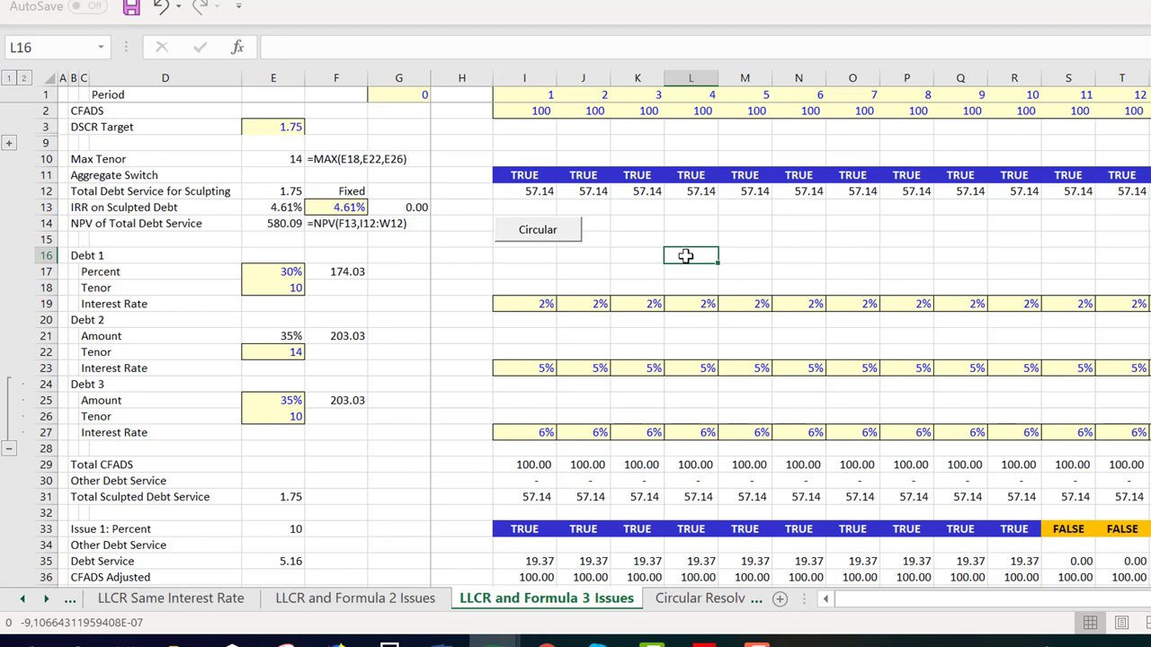
Go to the Circular Resolve sheet and inspect the mult_sculpt array formula in the results block below the Debt Issues table.
key("Down")
key("ctrl+Page_Down")
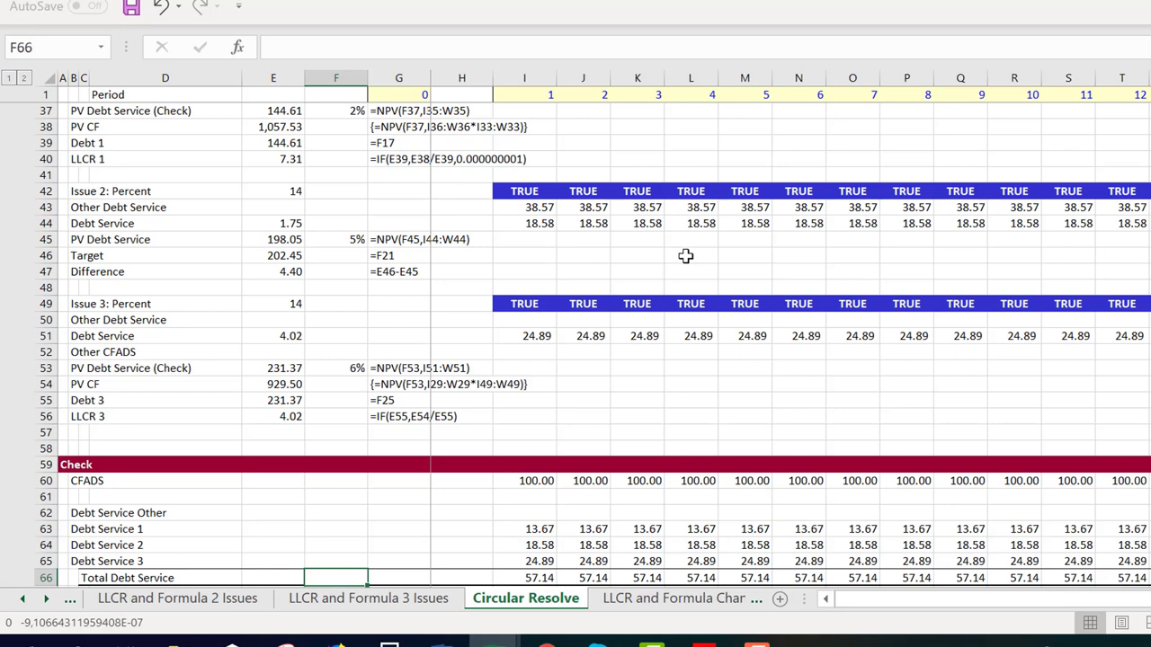
key("Page_Down")
key("Up")
key("Up")
key("Up")
key("Up")
key("Up")
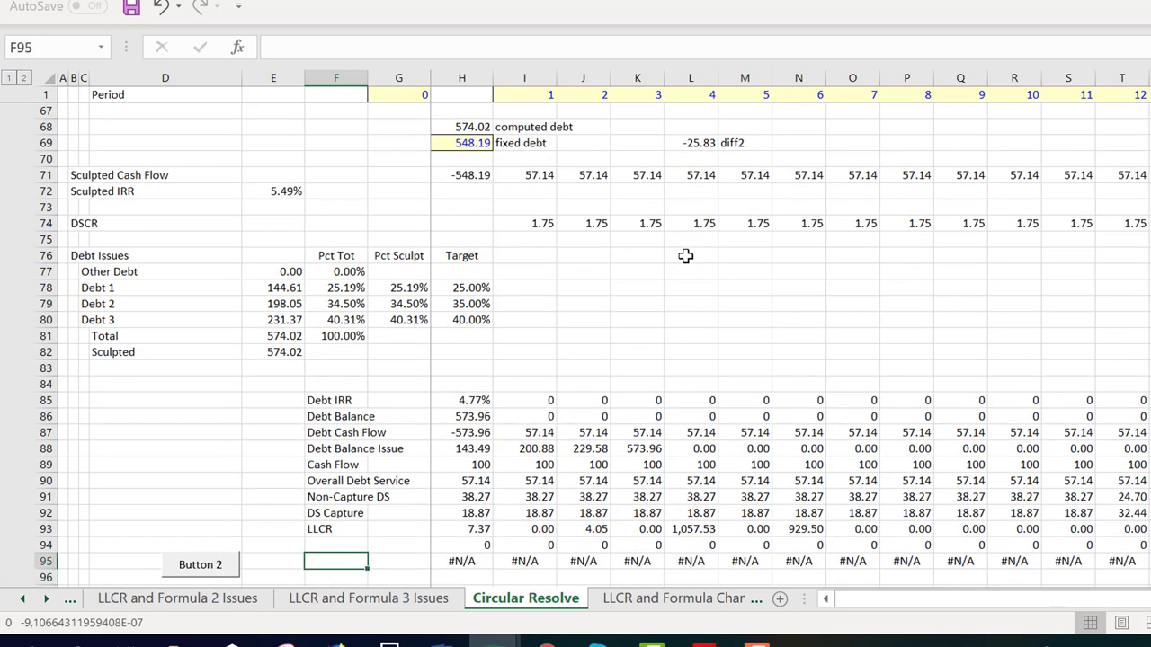
key("Right")
key("Right")
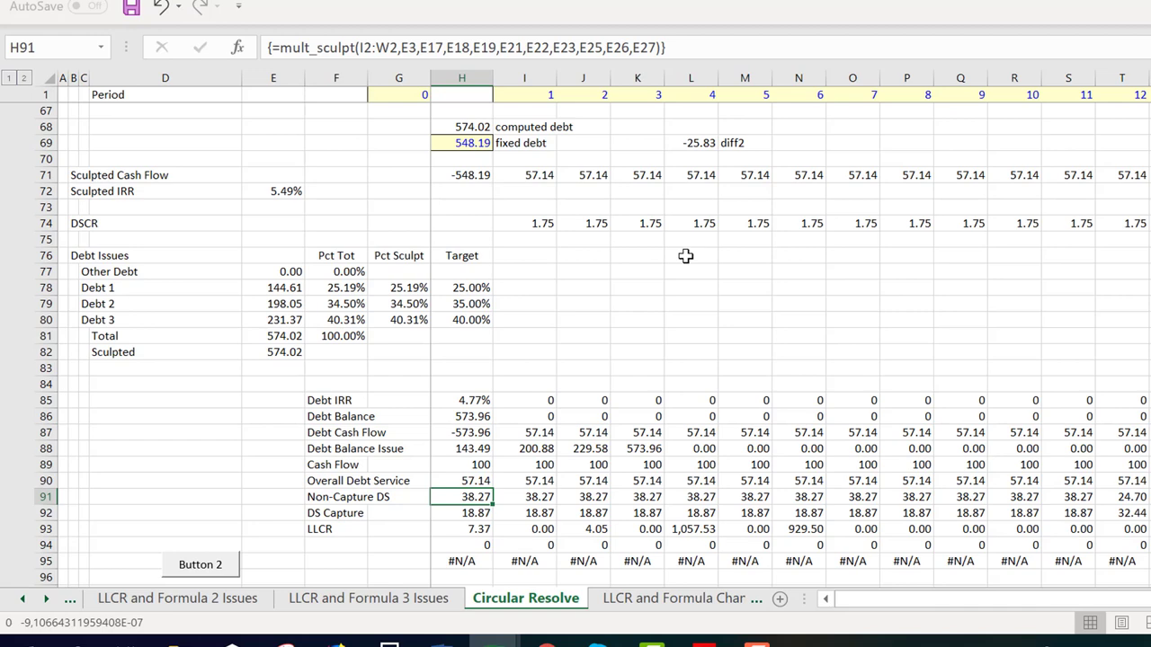
Switch to the LLCR and Formula Change Int sheet and look over Debt 1's interest rates by period.
key("ctrl+Page_Down")
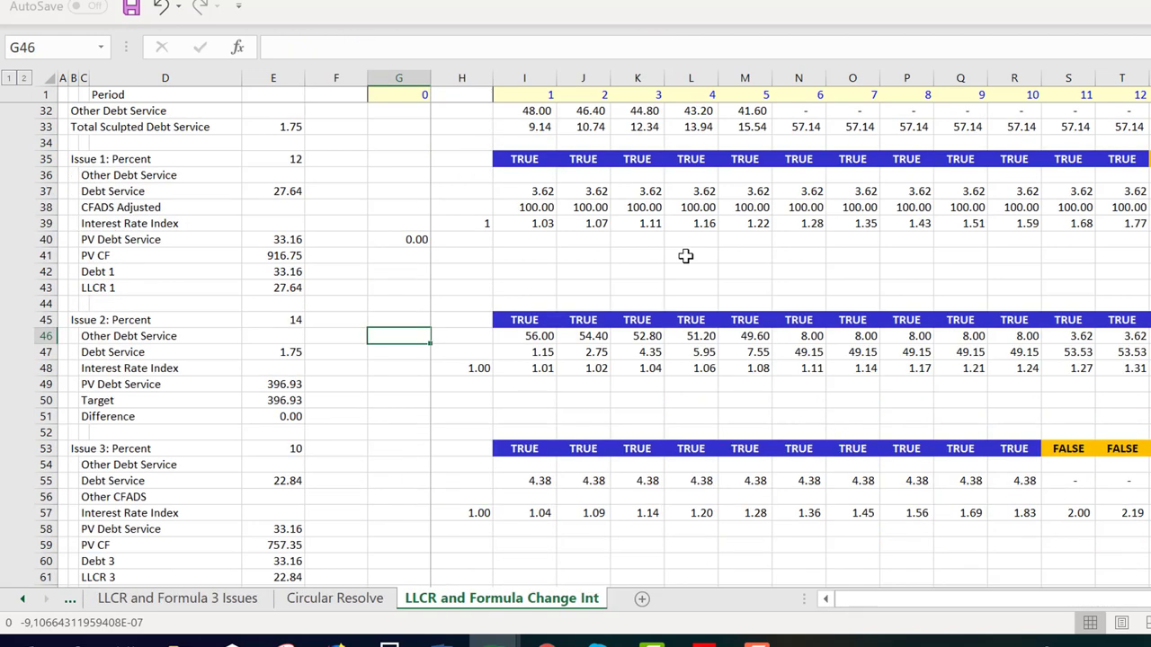
key("Page_Up")
key("Down")
key("Down")
key("Down")
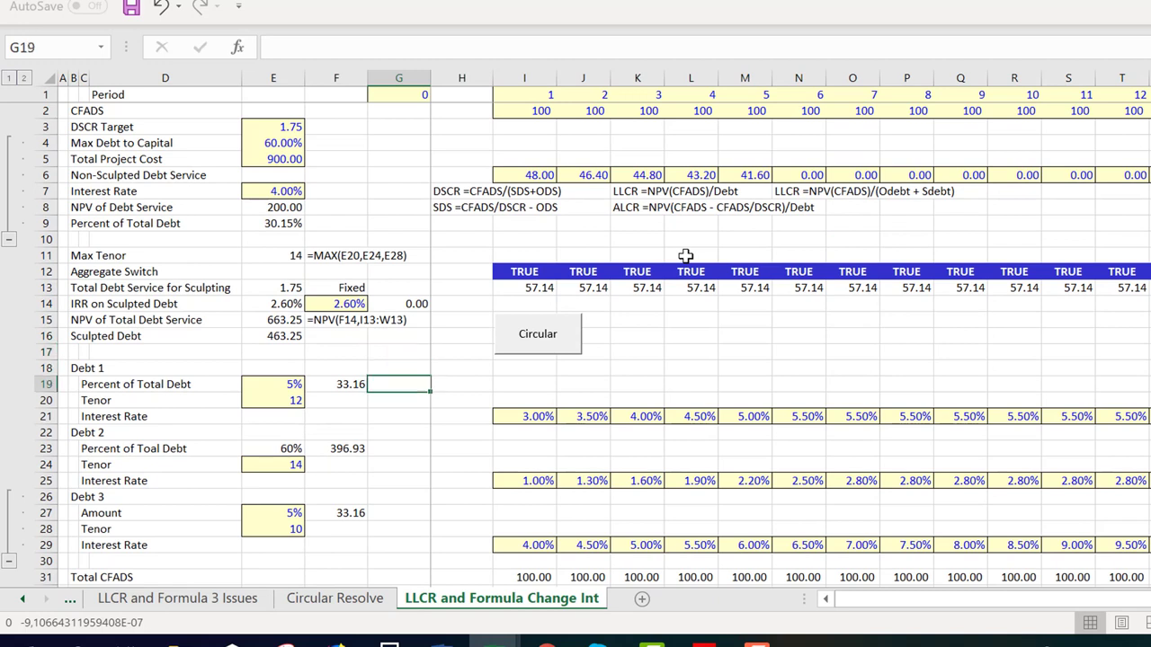
key("Down")
key("Down")
key("Right")
key("Right")
key("Right")
key("Right")
key("Up")
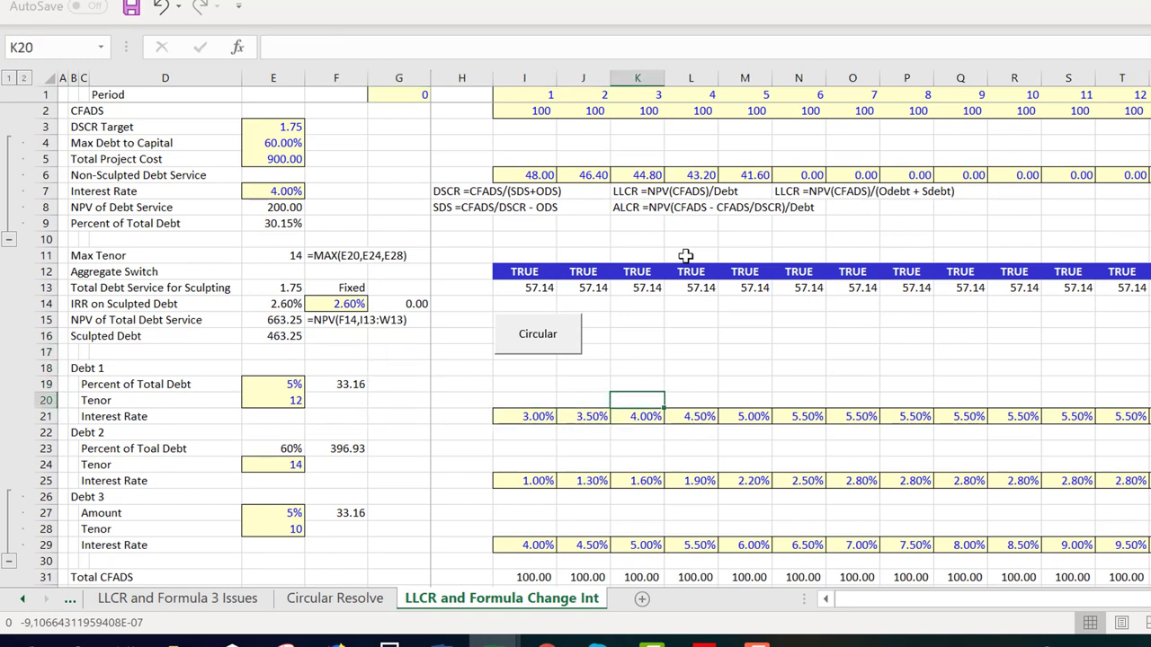
Examine the Non-Sculpted Debt Service row and the DSCR and SDS formula notes beneath it.
key("Up")
key("Up")
key("Up")
key("Up")
key("Up")
key("Up")
key("Up")
key("Up")
key("Up")
key("Up")
key("Up")
key("Up")
key("Up")
key("Up")
key("Up")
key("Left")
key("Left")
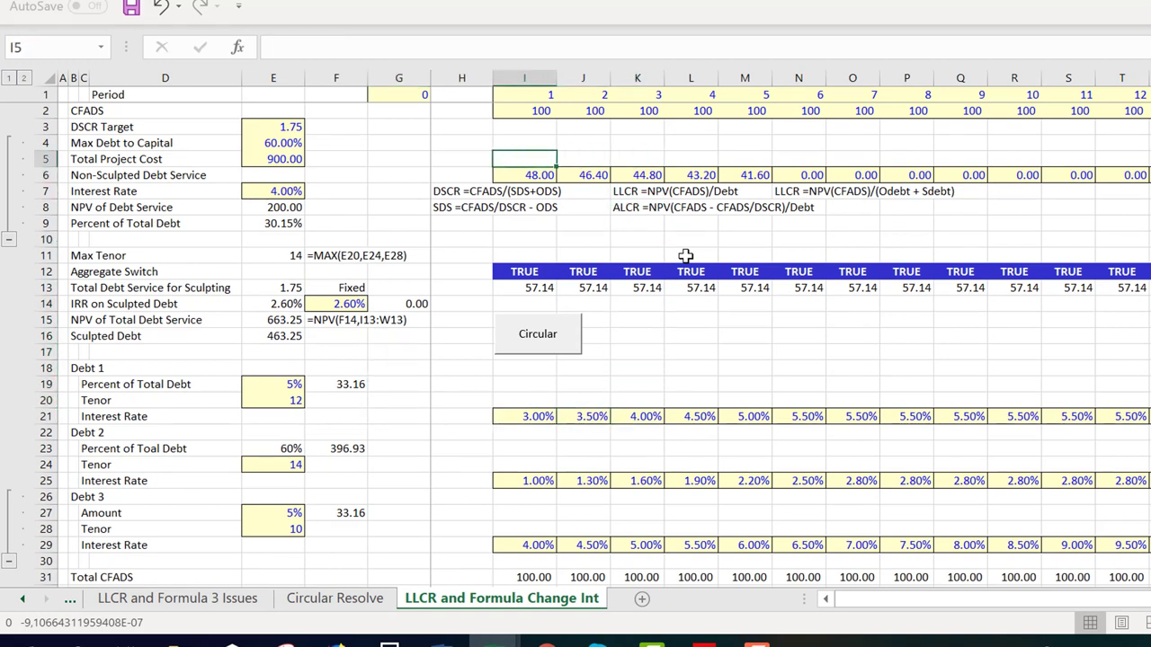
key("Down")
key("Down")
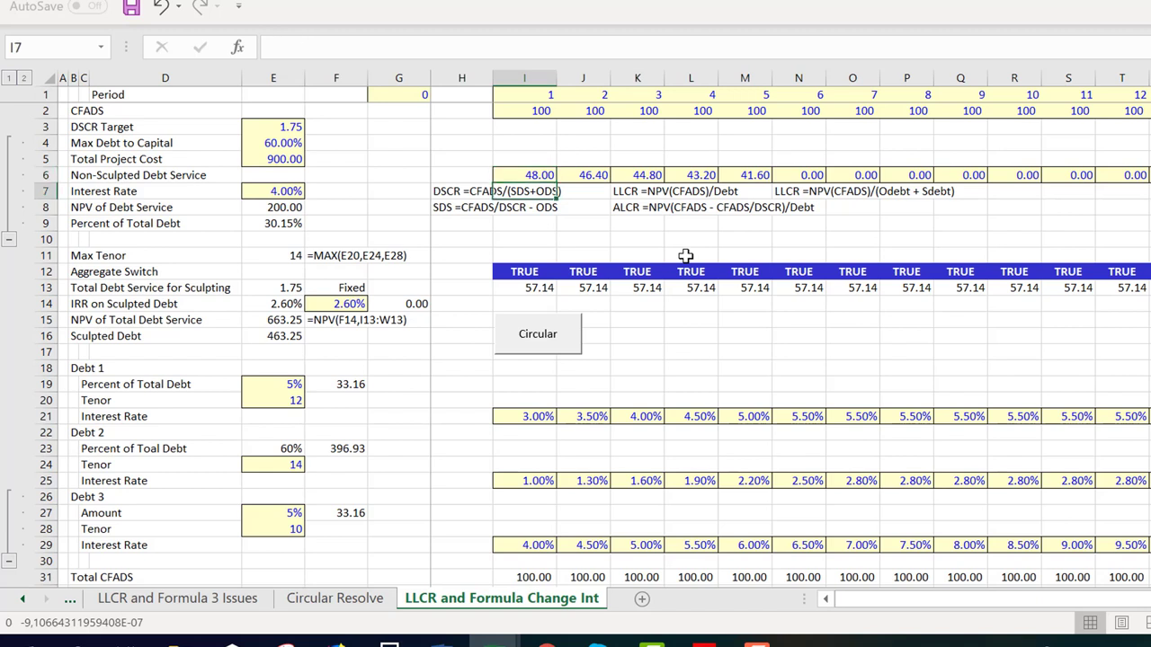
Review the changing interest rate rows of Debts 1, 2 and 3 down to the Total CFADS row.
key("Down")
key("Down")
key("Down")
key("Down")
key("Down")
key("Down")
key("Down")
key("Down")
key("Down")
key("Down")
key("Down")
key("Down")
key("Down")
key("Down")
key("Down")
key("Down")
key("Down")
key("Down")
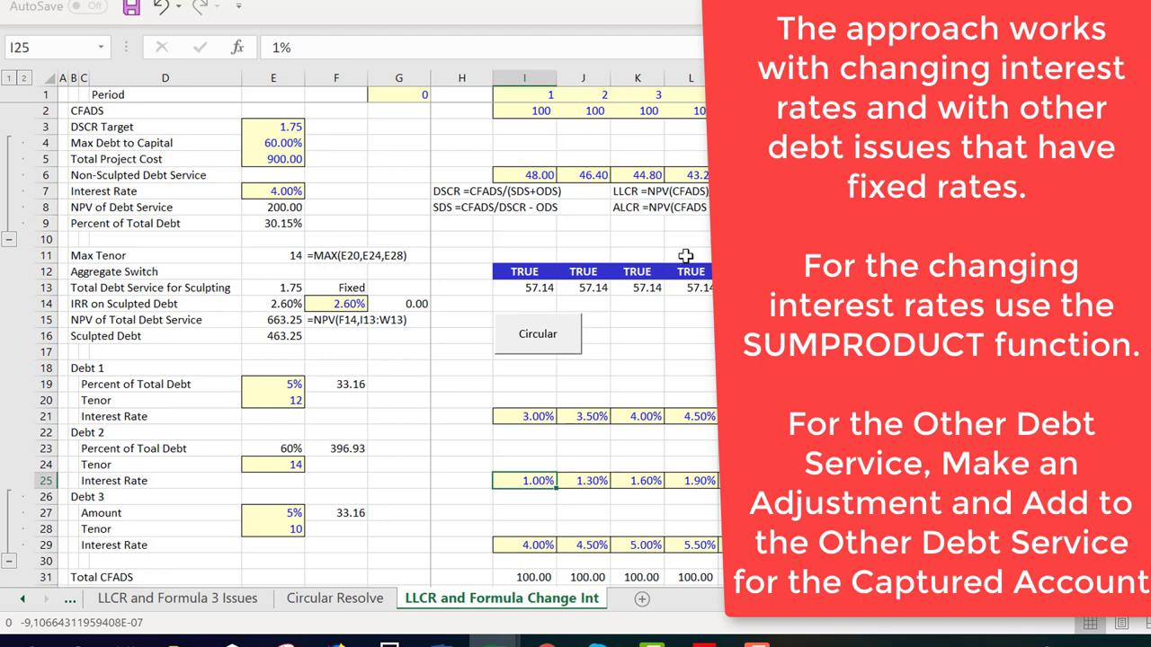
key("Down")
key("Down")
key("Down")
key("Down")
key("Down")
key("Down")
key("Down")
key("Up")
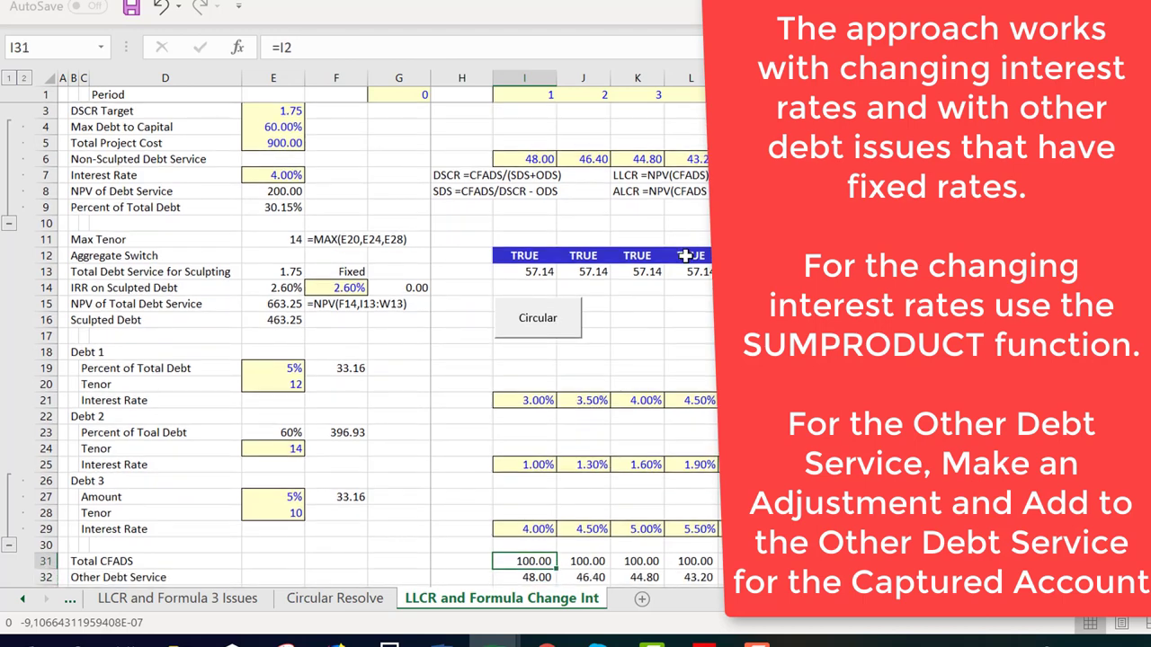
key("Up")
key("Up")
key("Up")
key("Up")
key("Up")
key("Up")
key("Up")
key("Up")
key("Up")
key("Up")
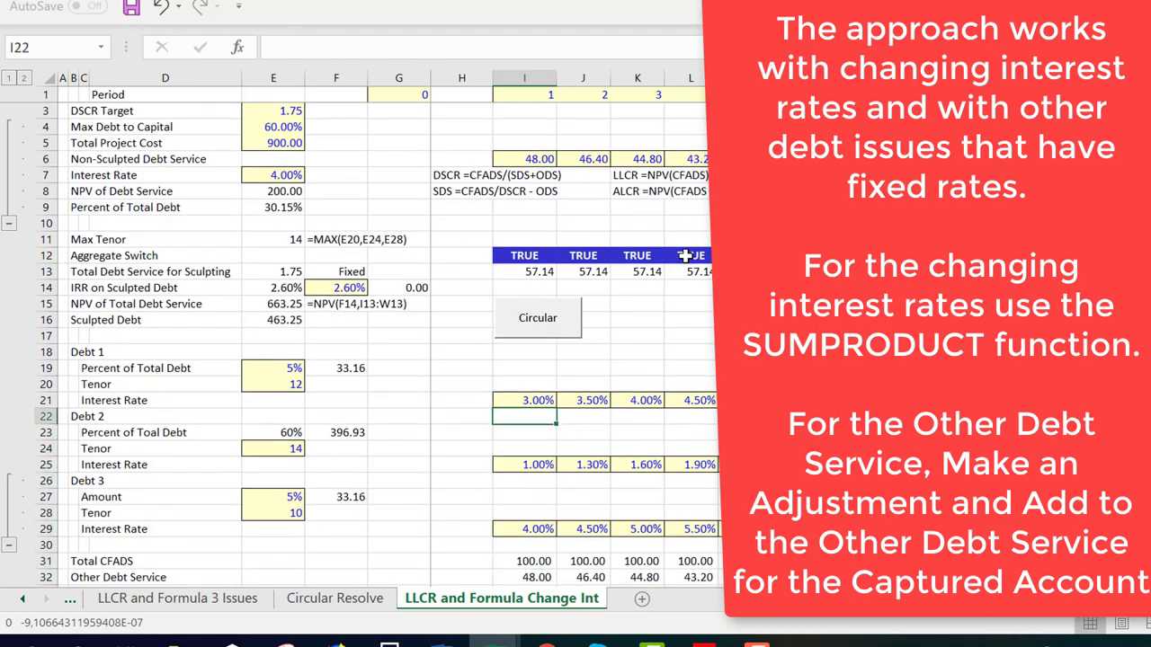
Examine the Total Project Cost input and the interest rate input for the non-sculpted debt in E5 to E7.
key("Left")
key("Left")
key("Left")
key("Left")
key("Left")
key("Up")
key("Up")
key("Up")
key("Up")
key("Up")
key("Up")
key("Up")
key("Up")
key("Up")
key("Up")
key("Up")
key("Up")
key("Up")
key("Up")
key("Up")
key("Up")
key("Up")
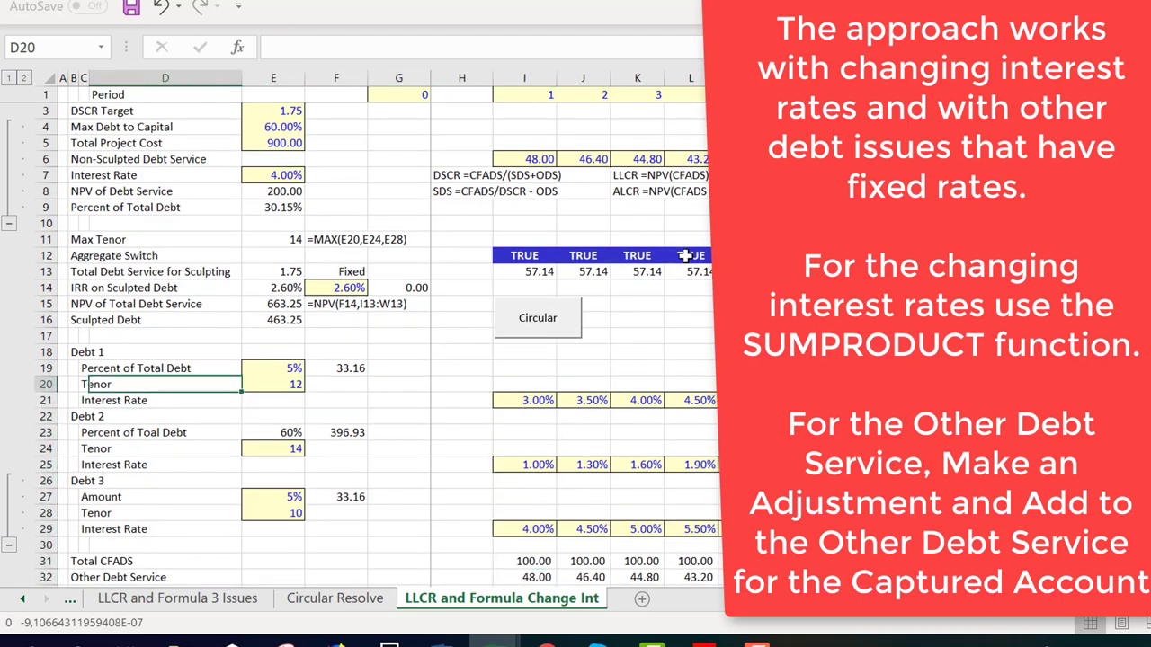
key("Down")
key("Right")
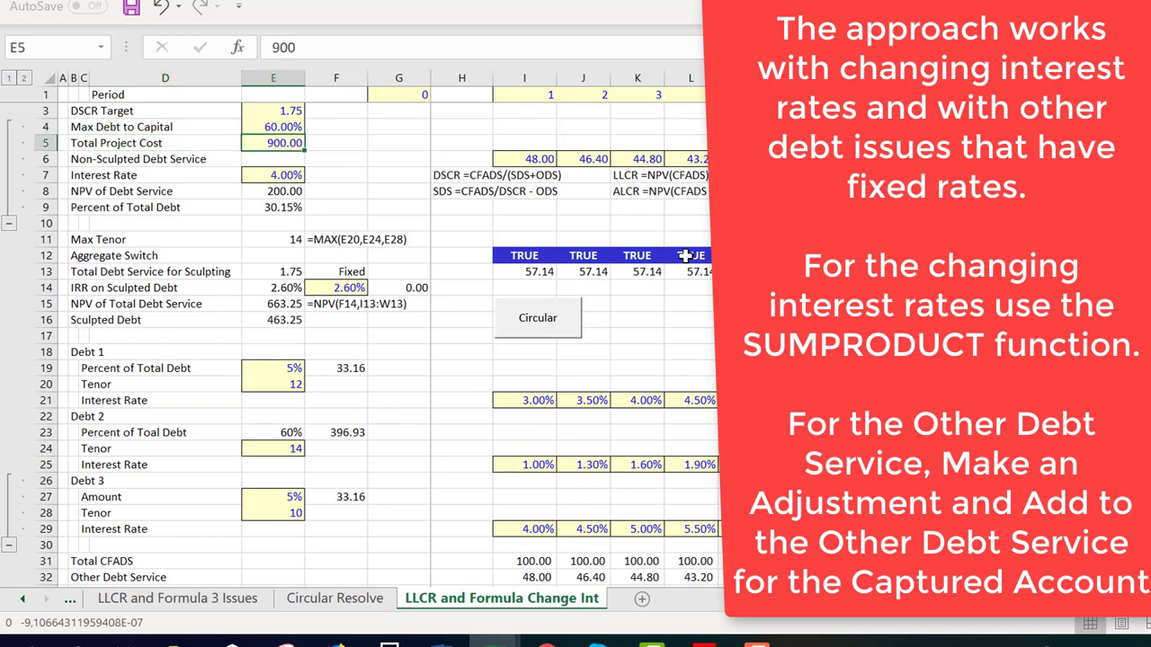
key("Down")
key("Down")
key("Down")
key("Up")
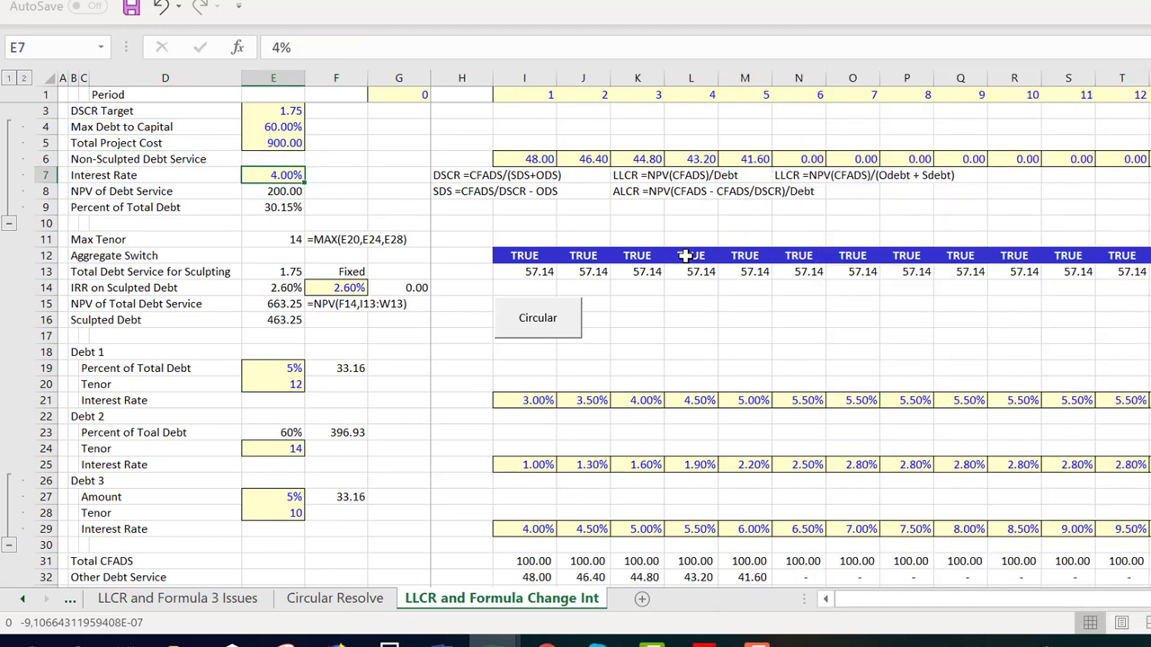
Set Debt 1's Percent of Total Debt to 10%.
key("Down")
key("Down")
key("Down")
key("Down")
key("Down")
key("Down")
key("Down")
key("Down")
key("Down")
key("Down")
key("Down")
key("Down")
key("Down")
key("Down")
key("Up")
key("Up")
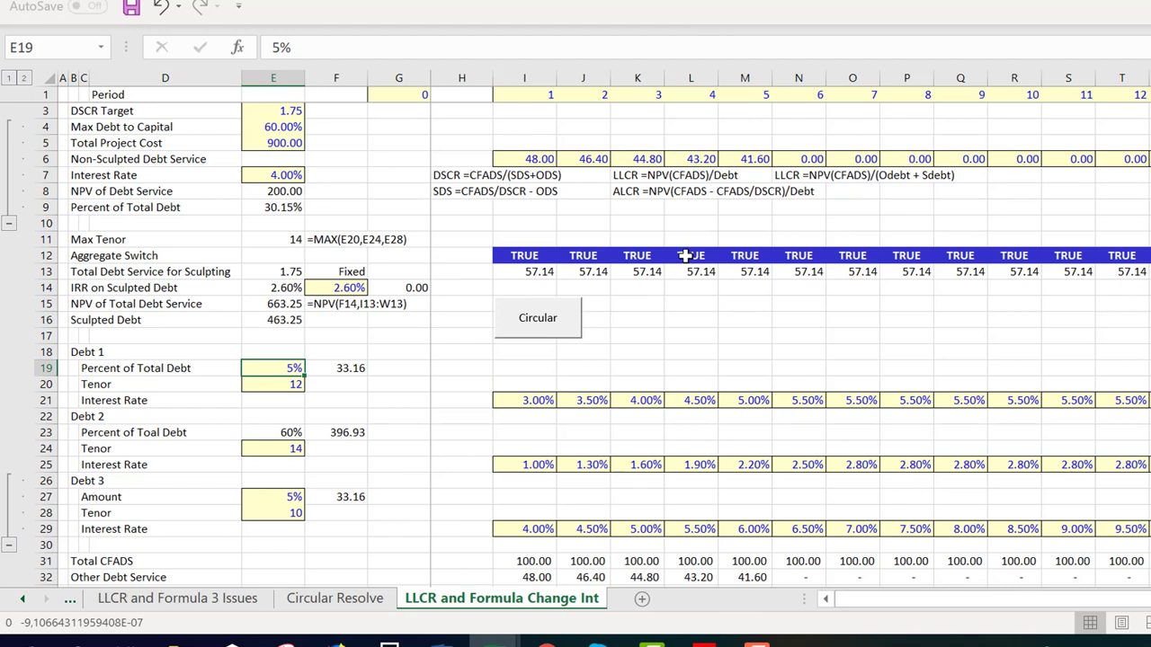
type("10")
key("ctrl+Return")
Set Debt 3's Amount percentage to 11%.
key("Down")
key("Down")
key("Down")
key("Down")
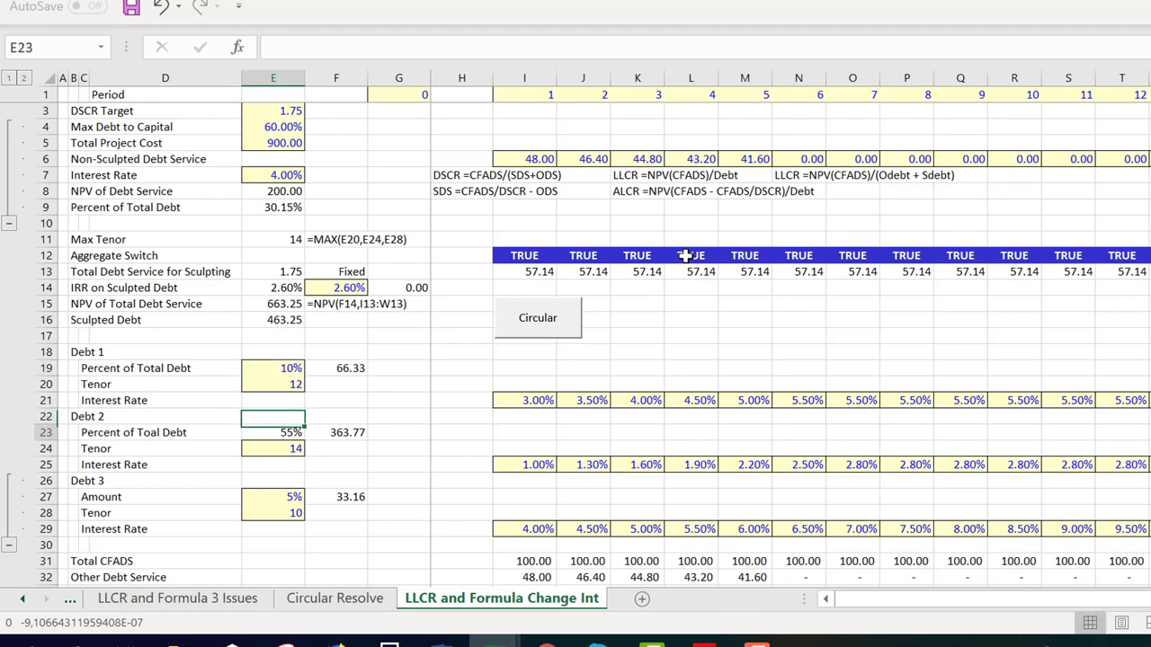
key("Down")
key("Down")
key("Down")
key("Down")
type("11")
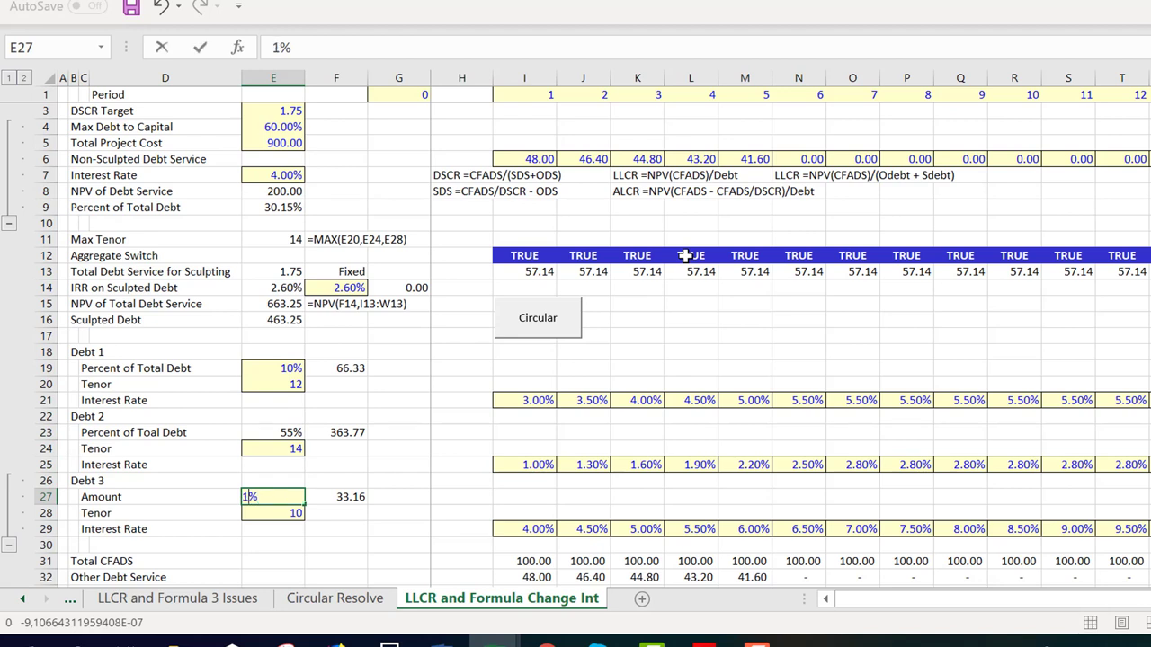
key("Return")
Set Debt 2's interest rate to 2% in both period 1 and period 2.
key("Up")
key("Up")
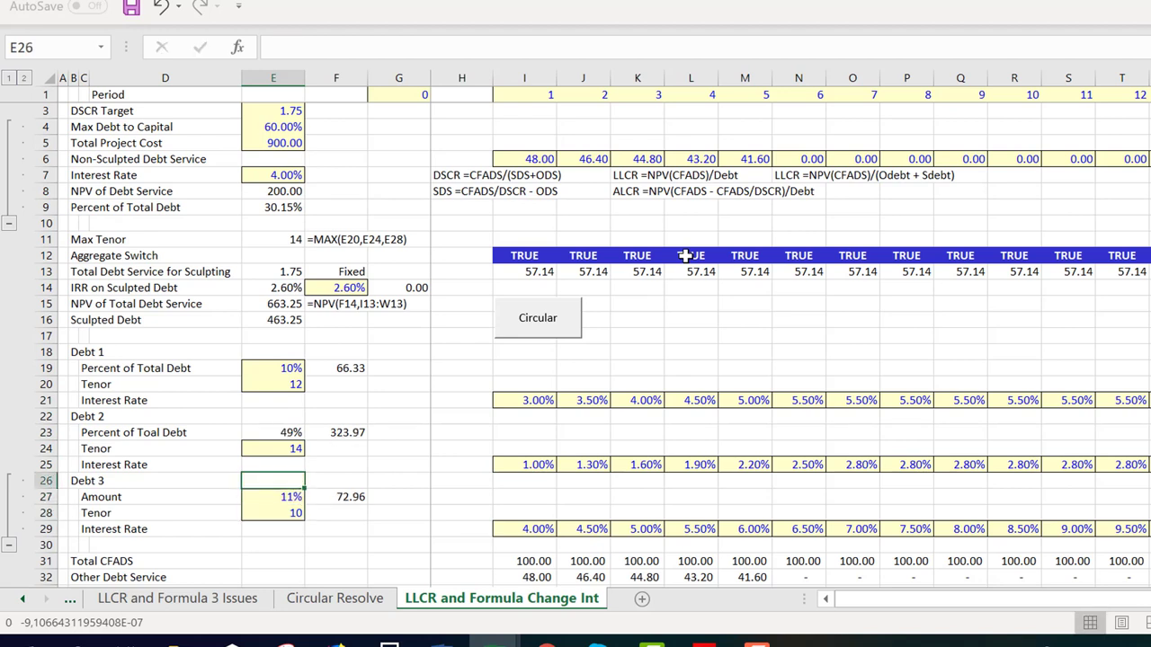
key("Right")
key("Right")
key("Right")
key("Right")
key("Up")
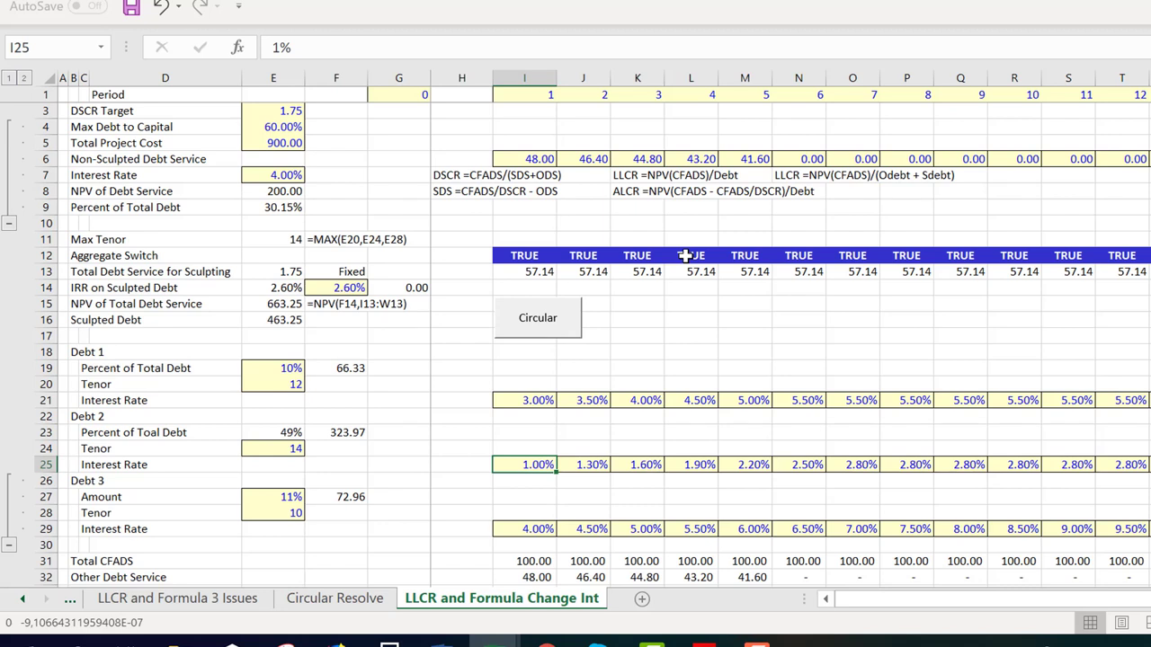
type("2%")
key("Tab")
key("F2")
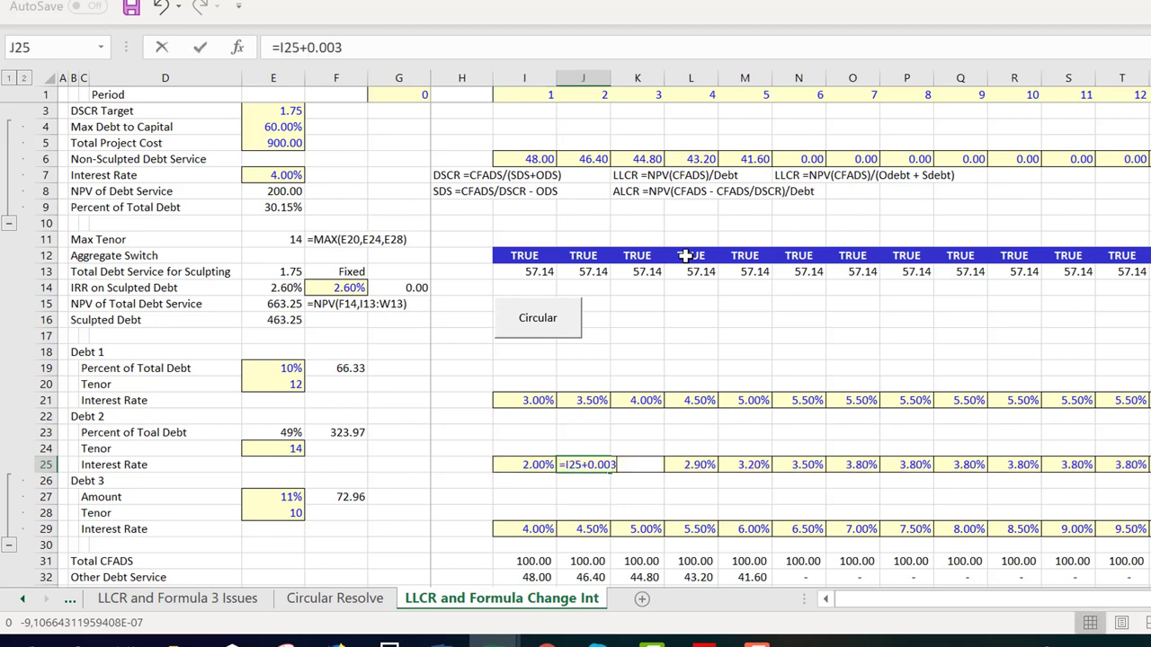
type("2%")
key("ctrl+Return")
key("Right")
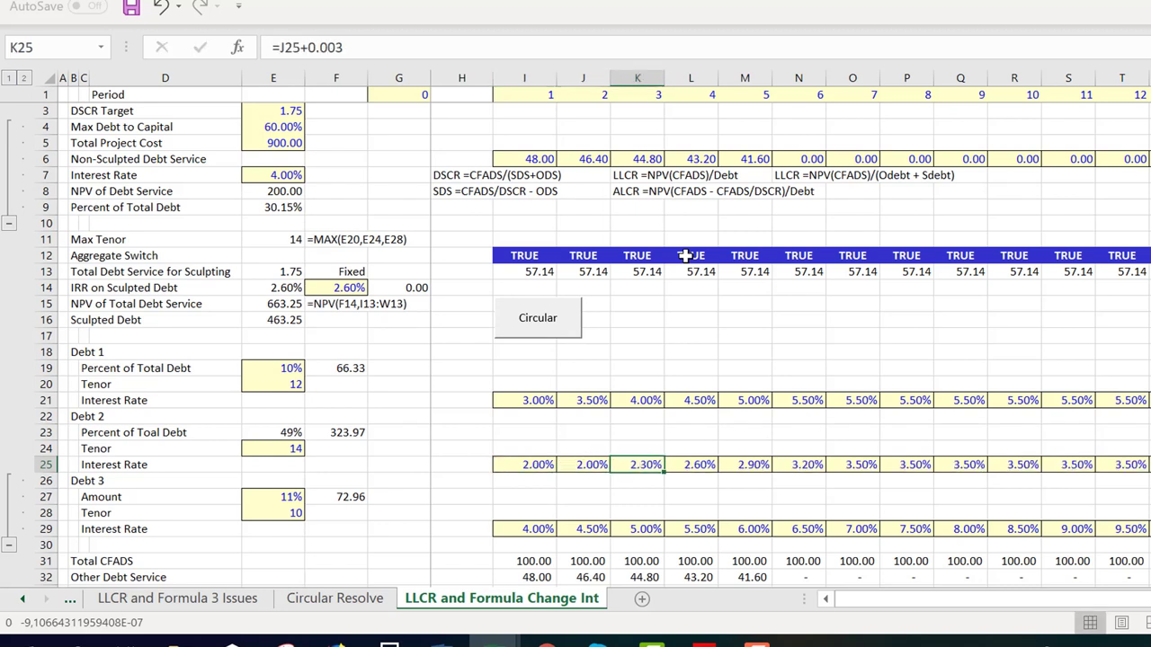
Compare the Pct Tot values of Debts 1 to 3 with their targets in the Check section's Debt Issues table.
key("Down")
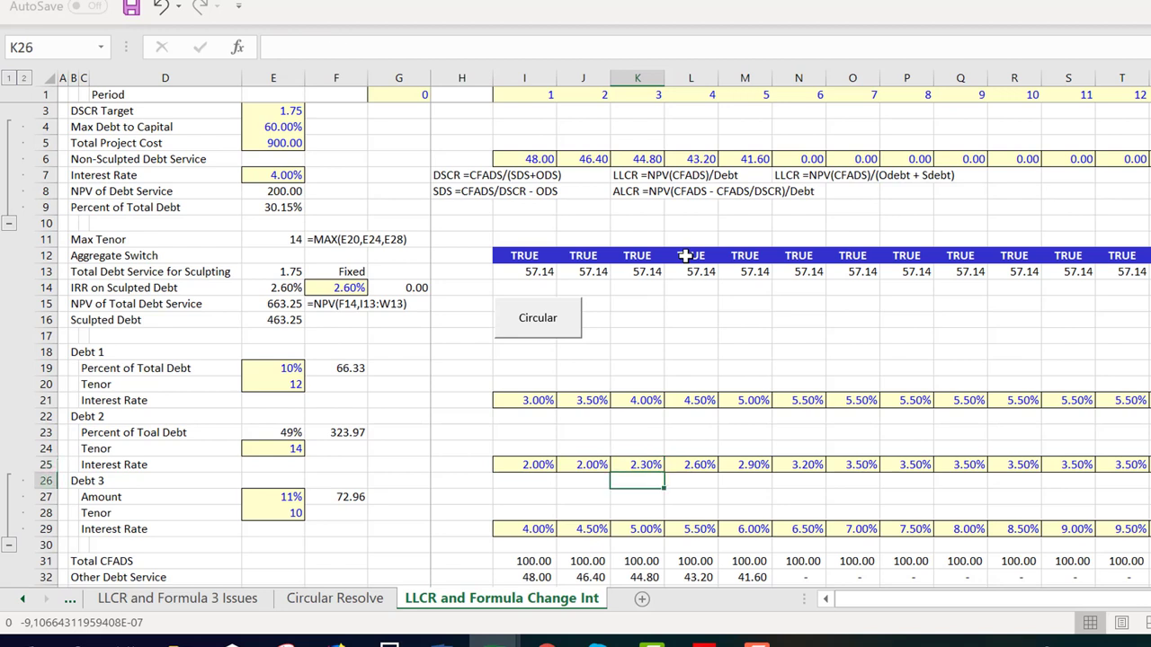
key("Page_Down")
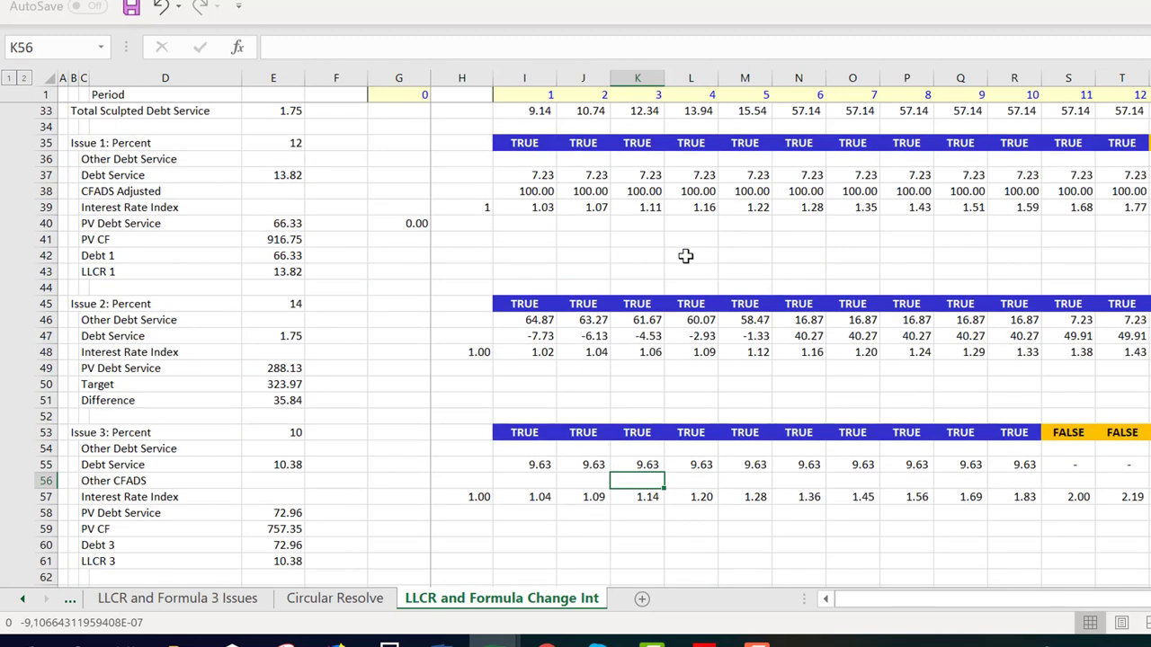
key("Page_Down")
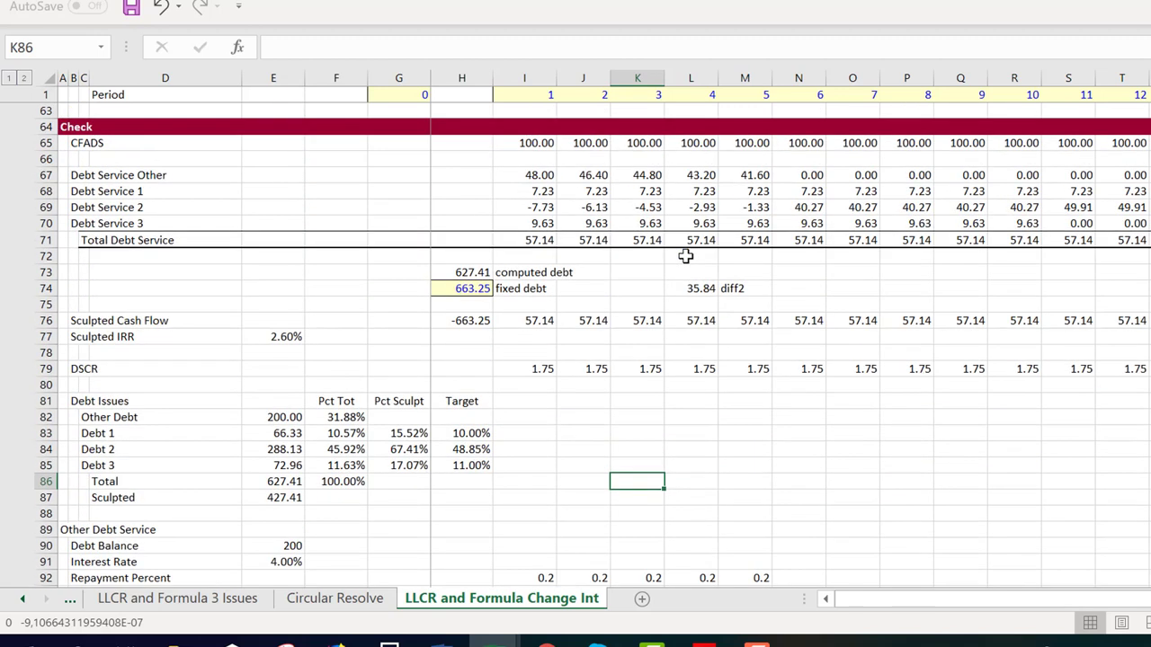
key("Left")
key("Left")
key("Left")
key("Left")
key("Left")
key("Up")
key("Up")
key("Up")
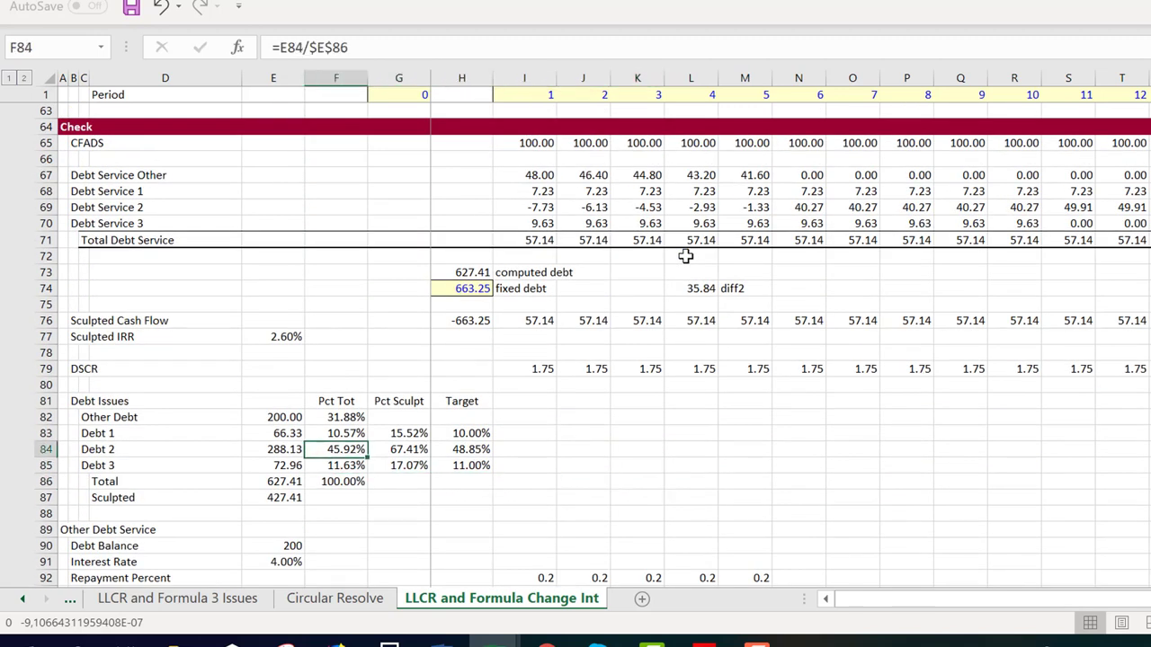
key("Up")
key("Down")
key("Down")
key("Down")
key("Up")
key("Up")
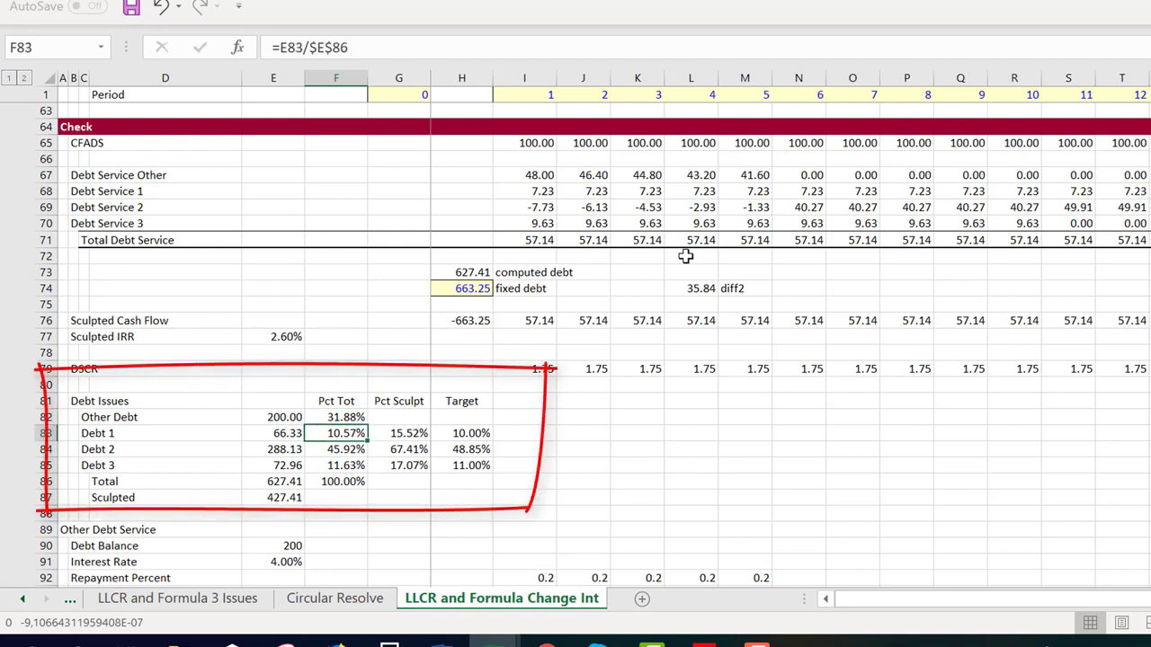
Compare the computed debt formula with the fixed debt value in H73 and H74 of the Check section.
key("Up")
key("Up")
key("Up")
key("Up")
key("Up")
key("Up")
key("Up")
key("Up")
key("Up")
key("Up")
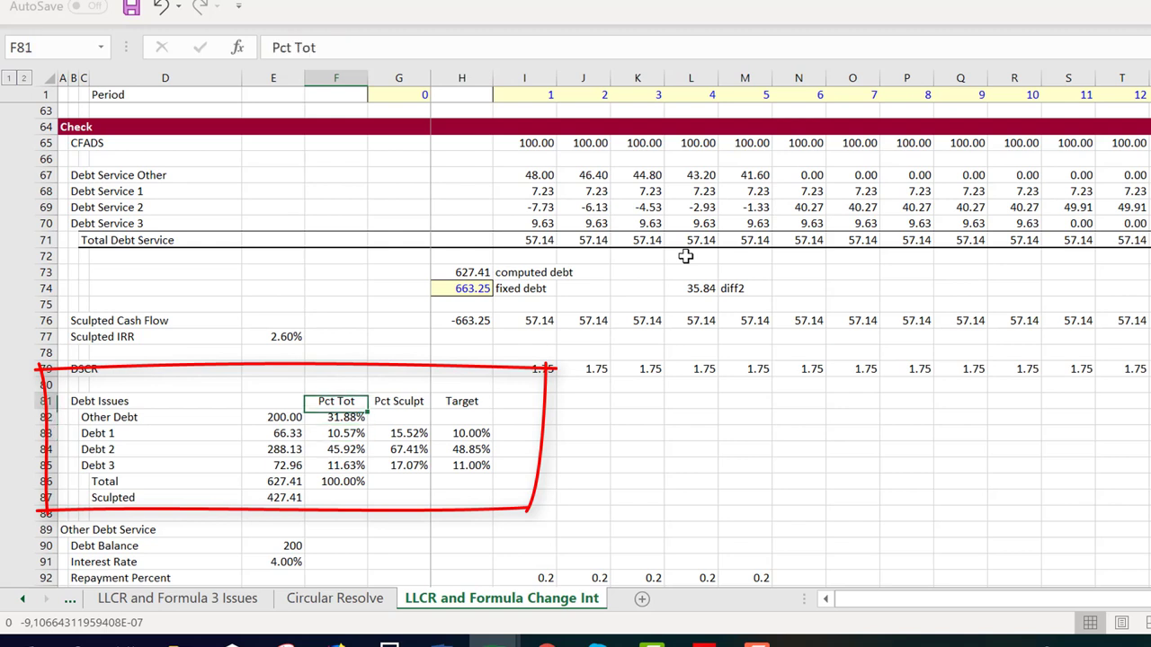
key("Right")
key("Right")
key("Down")
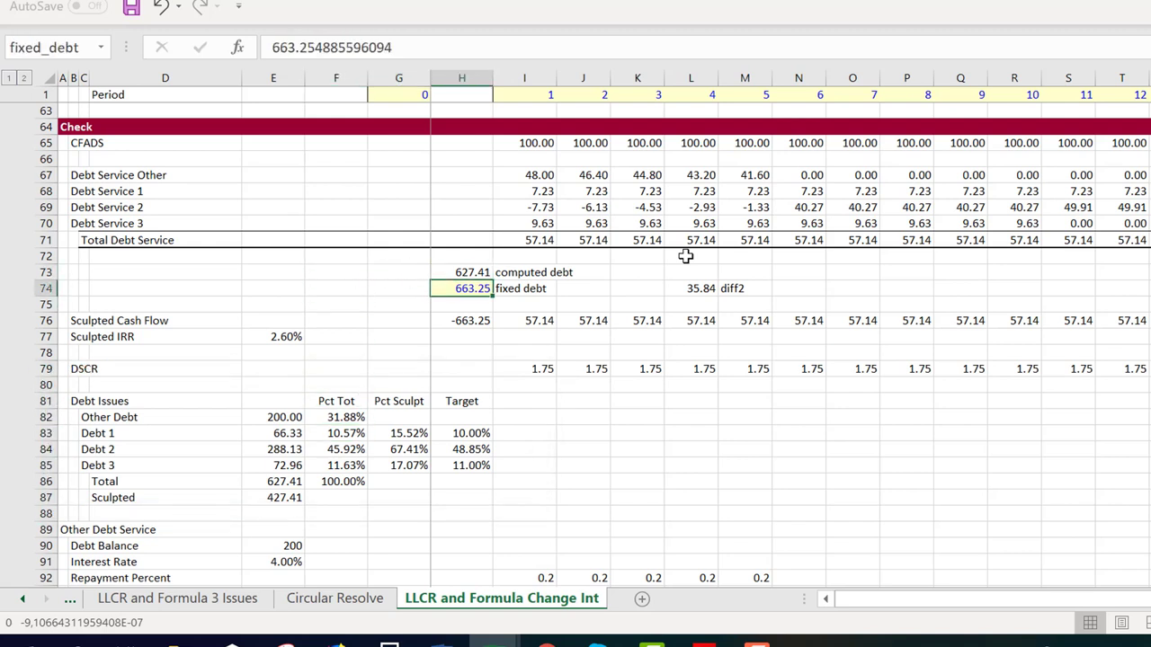
key("Up")
key("Down")
key("Up")
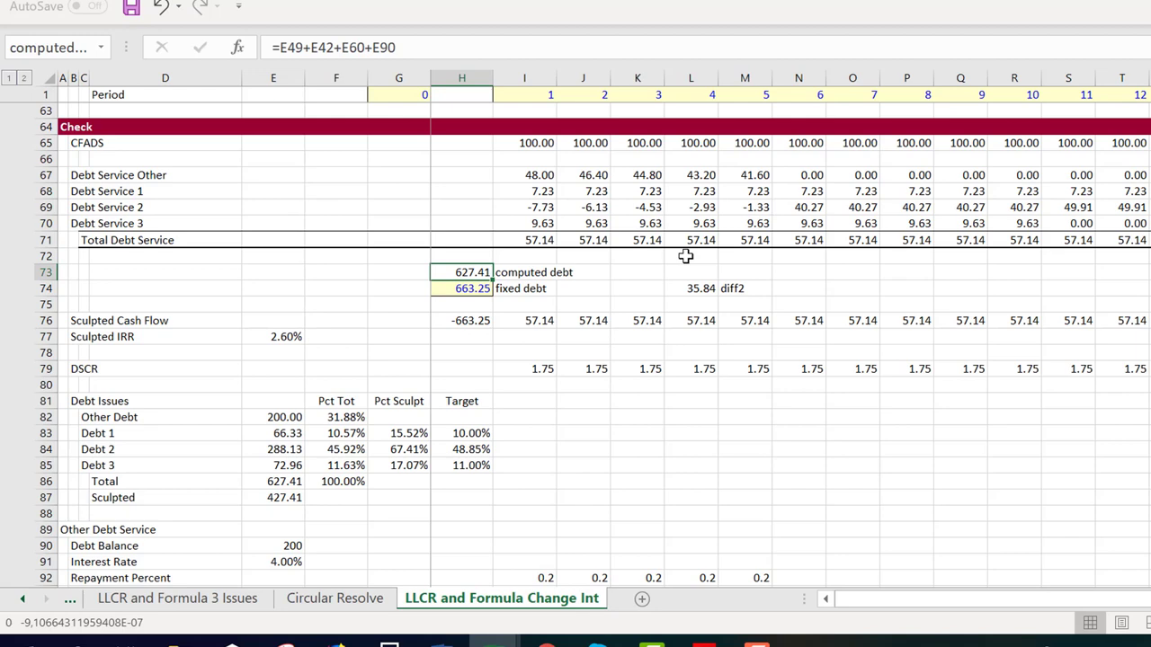
Run the Circular macro to resolve the debt sizing for the changed percentages and interest rates.
key("Page_Up")
key("Page_Up")
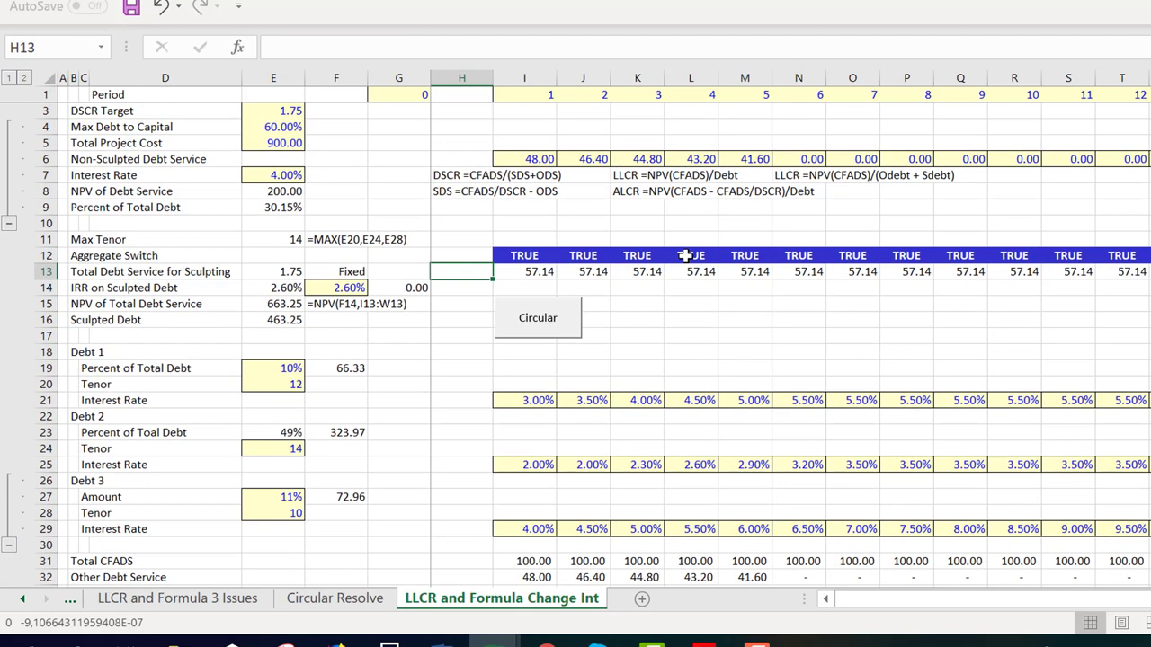
left_click(568, 320)
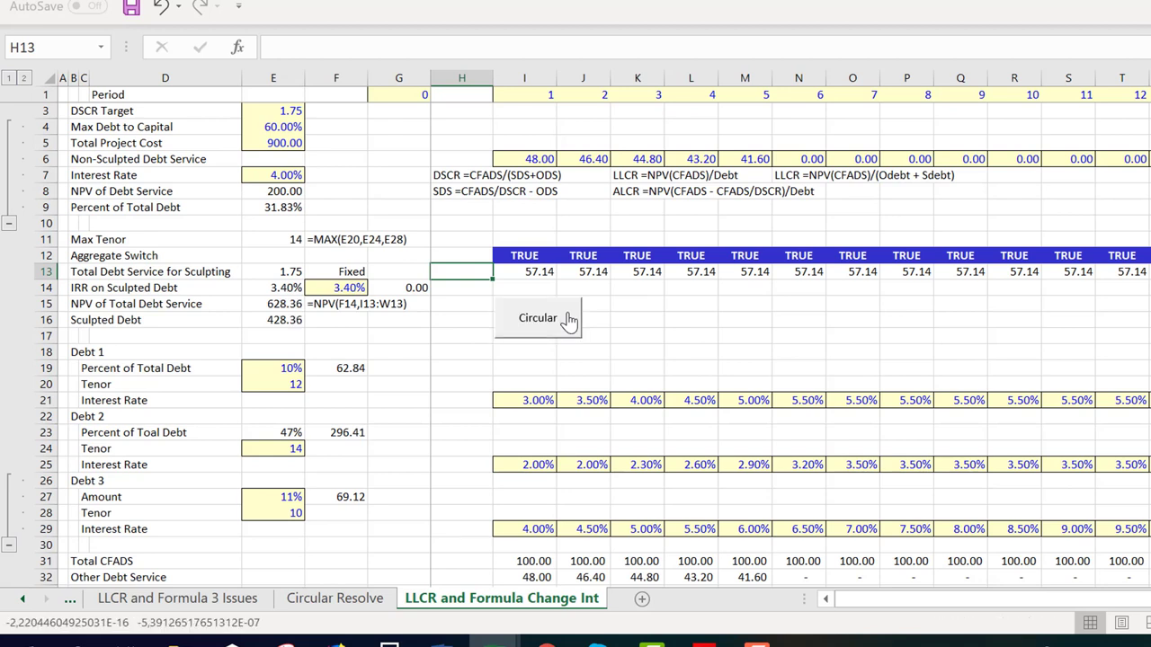
Inspect Debt 1's amount formula in F19, the NPV of Total Debt Service and the fixed IRR in F14.
key("Down")
key("Down")
key("Down")
key("Down")
key("Left")
key("Down")
key("Left")
key("Down")
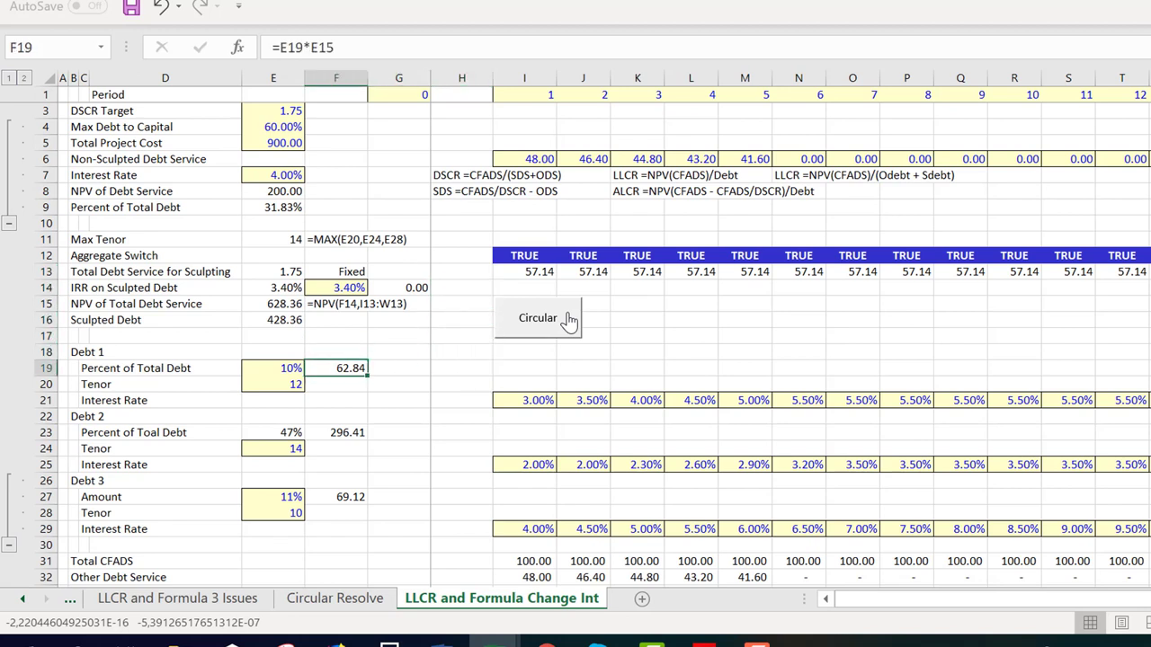
key("Up")
key("Up")
key("Up")
key("Up")
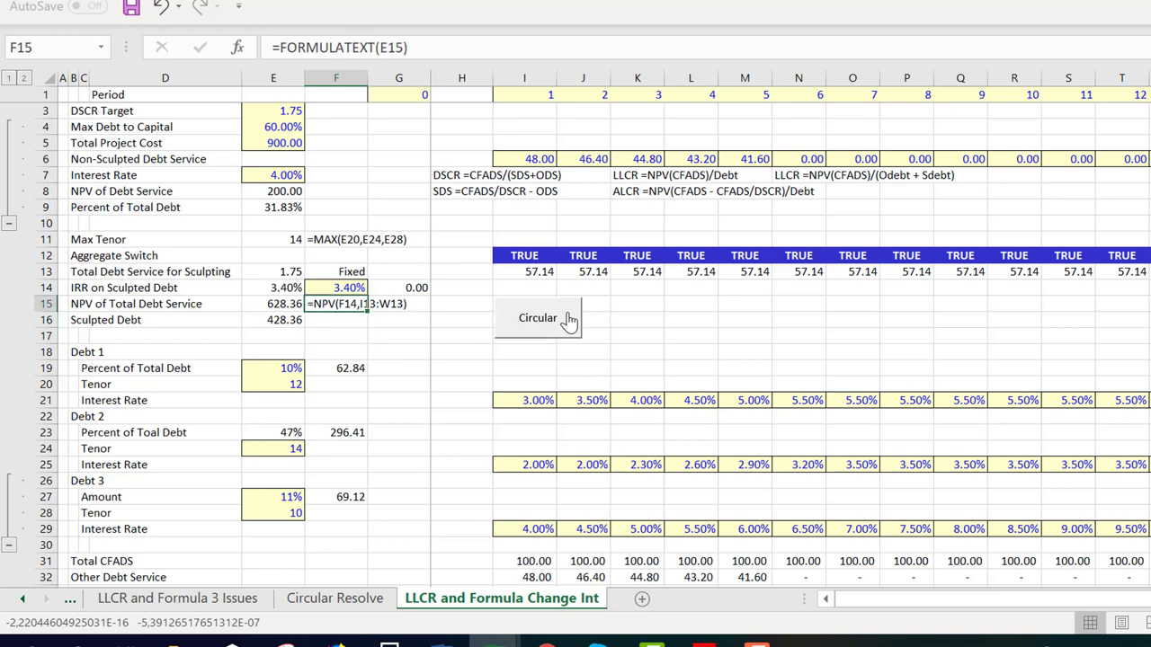
key("Left")
key("Up")
key("Right")
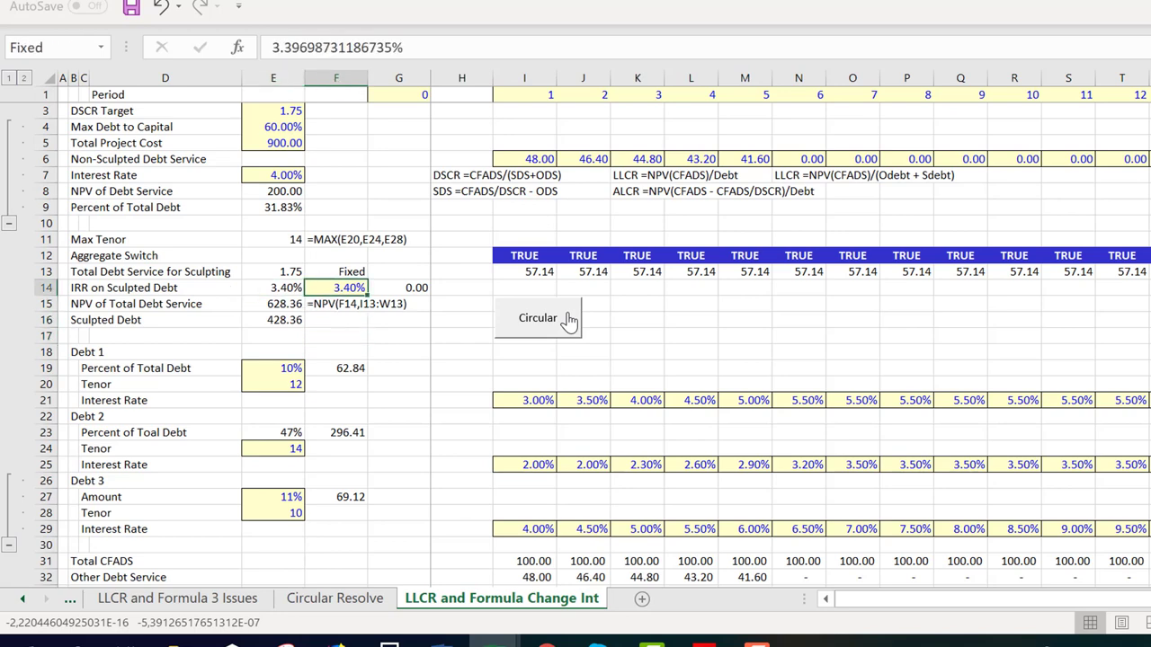
Recheck the Pct Tot column of the Debt Issues table against the target percentages.
key("Page_Down")
key("Page_Down")
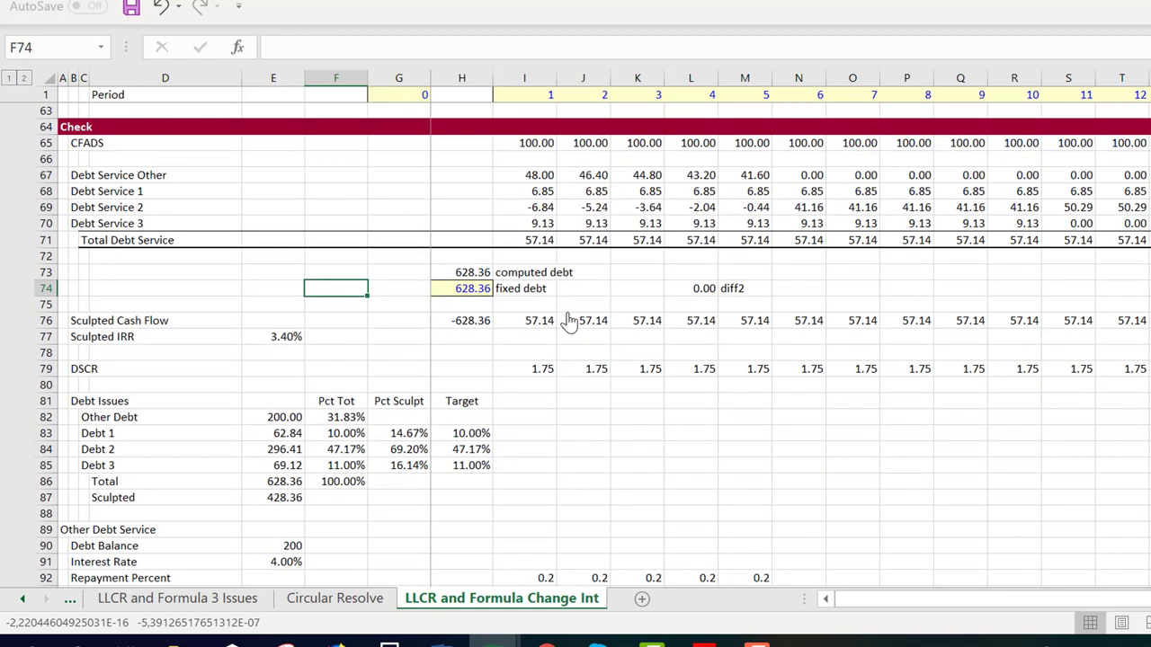
key("Down")
key("Down")
key("Down")
key("Down")
key("Down")
key("Down")
key("Down")
key("Down")
key("Down")
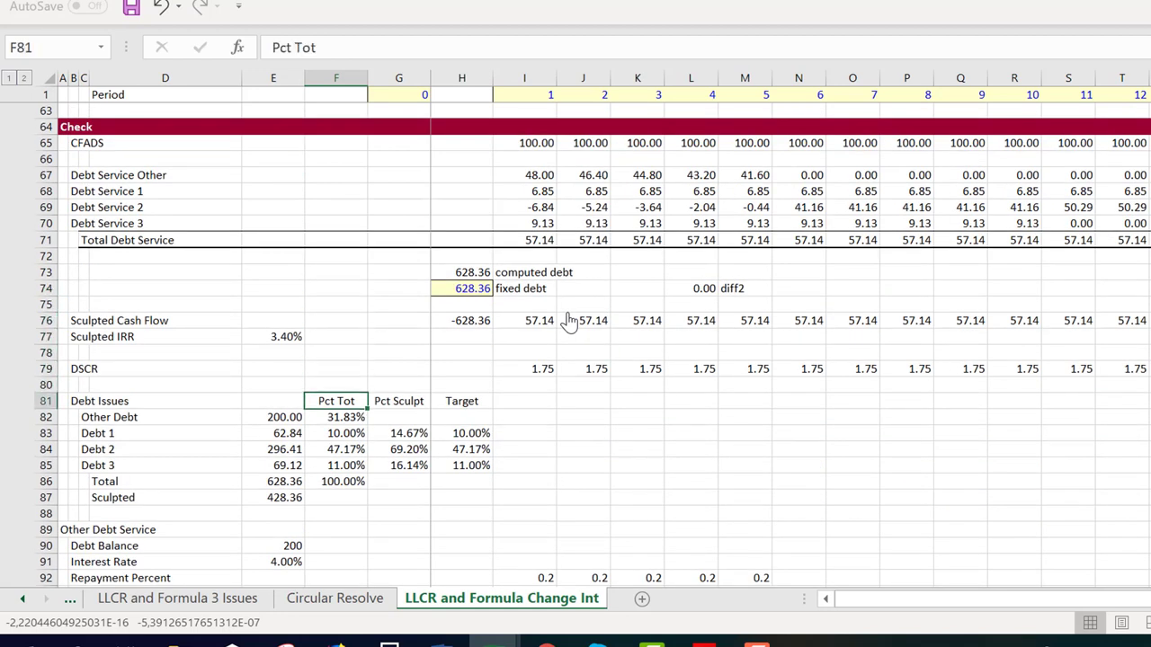
key("Down")
key("Down")
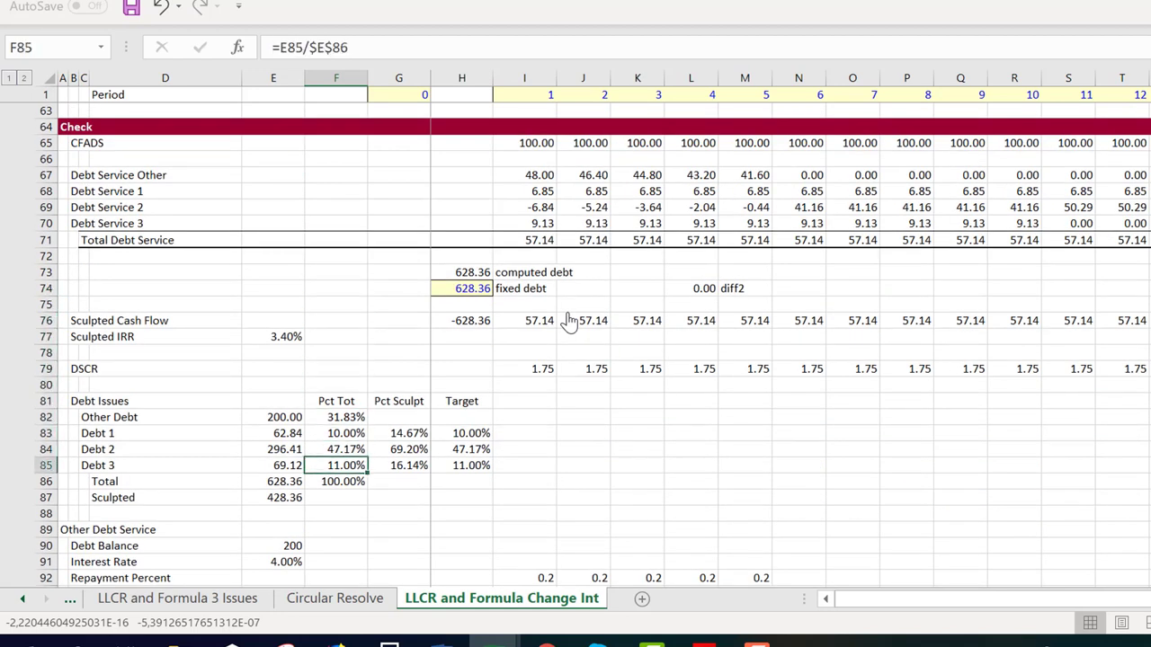
Inspect the DSCR row and its period 1 formula in I79.
key("Right")
key("Up")
key("Up")
key("Up")
key("Up")
key("Up")
key("Up")
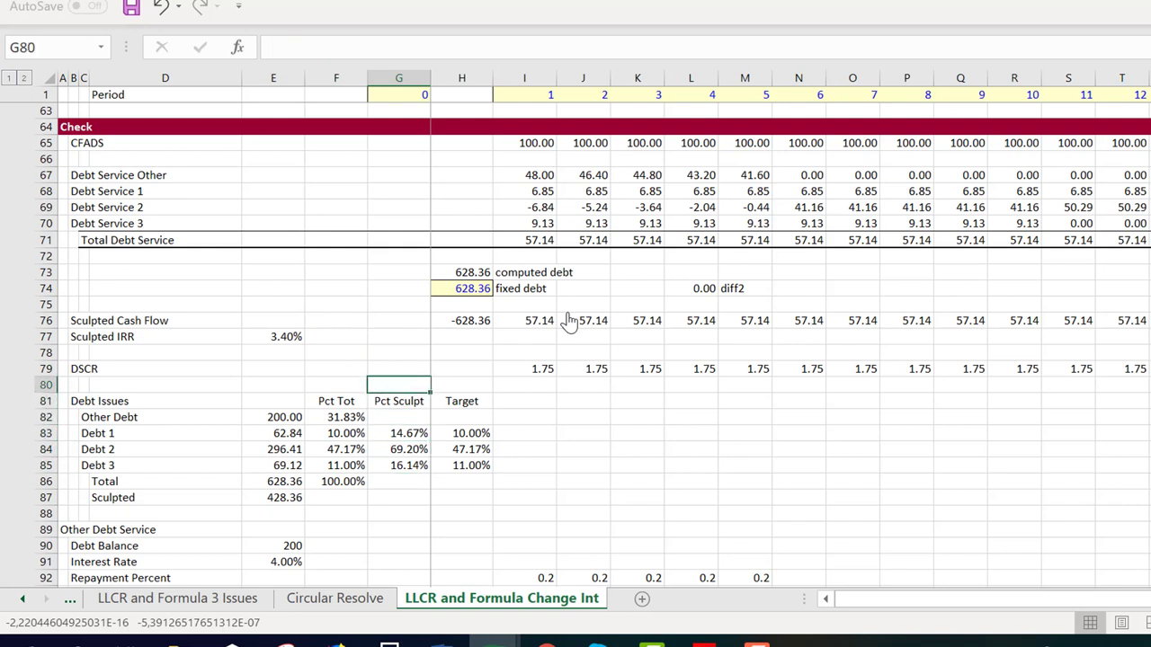
key("Right")
key("Right")
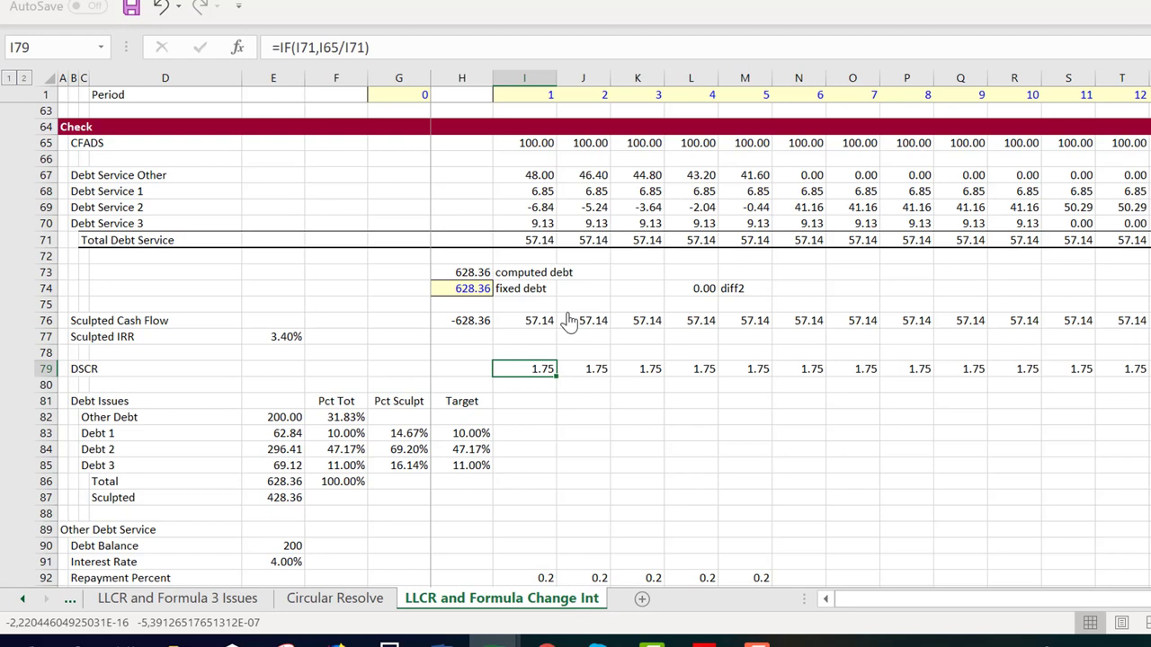
Return to the period 1 header in I1 and review the CFADS row and the debt inputs below it.
key("Page_Up")
key("Page_Up")
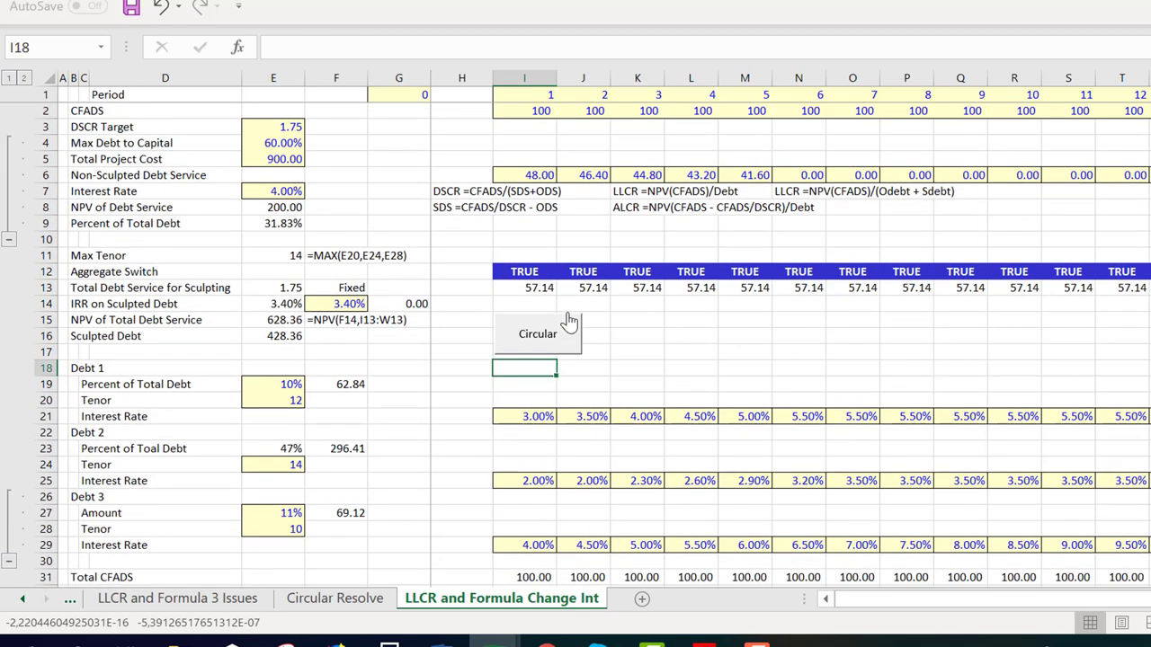
key("Up")
key("Up")
key("Up")
key("Up")
key("Up")
key("Up")
key("Up")
key("Up")
key("Up")
key("Up")
key("Up")
key("Up")
key("Up")
key("Up")
key("Up")
key("Up")
key("Up")
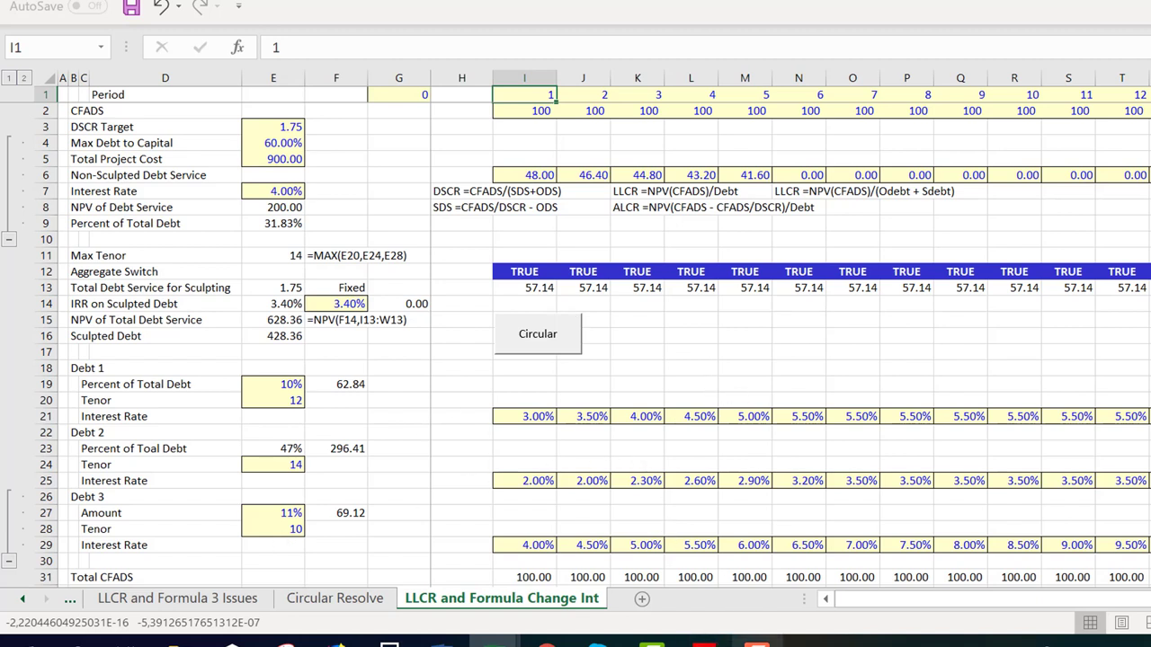
left_click(757, 641)
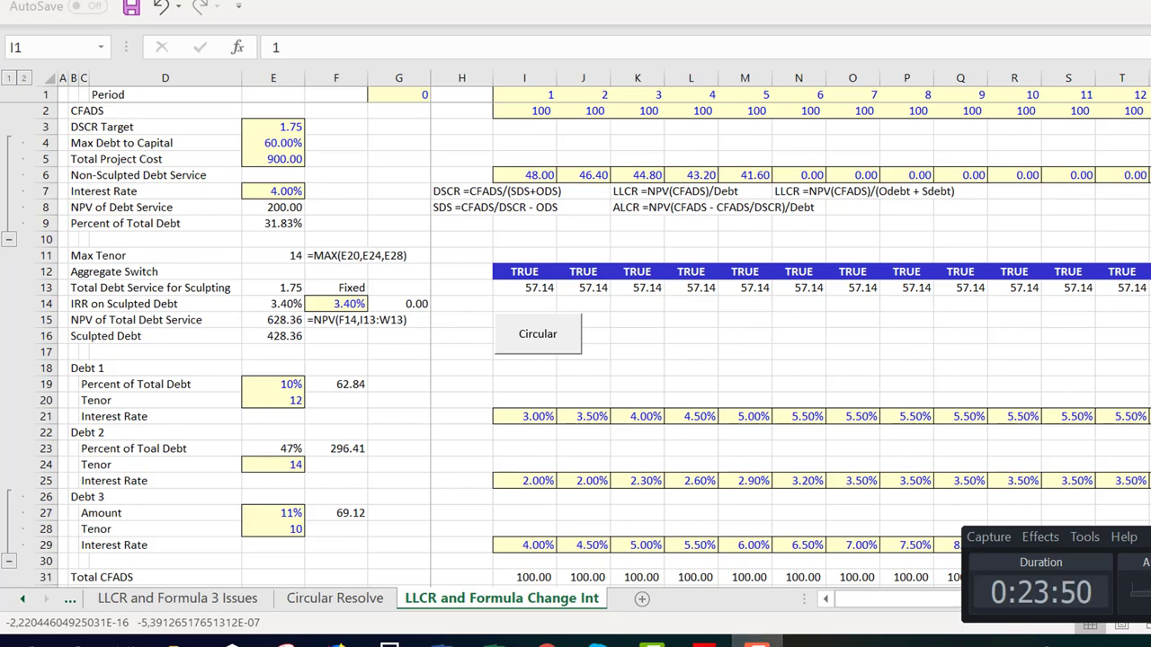